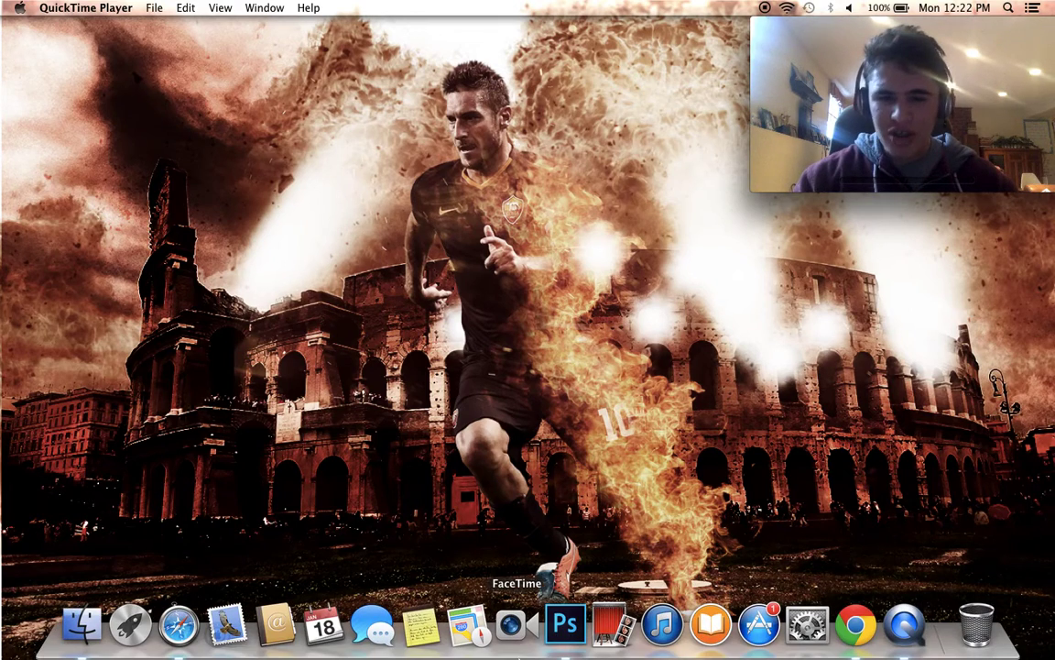
Switch to Photoshop and set the QuickTime camera window to stay in front of other windows.
{"action": "left_click", "coordinate": [565, 652]}
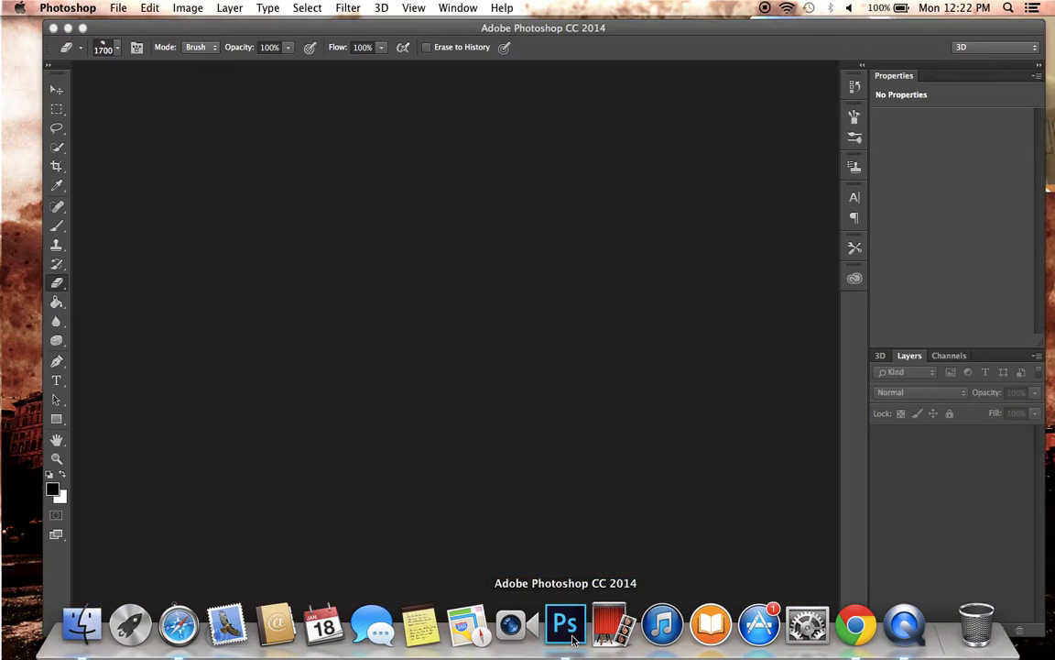
{"action": "left_click", "coordinate": [815, 20]}
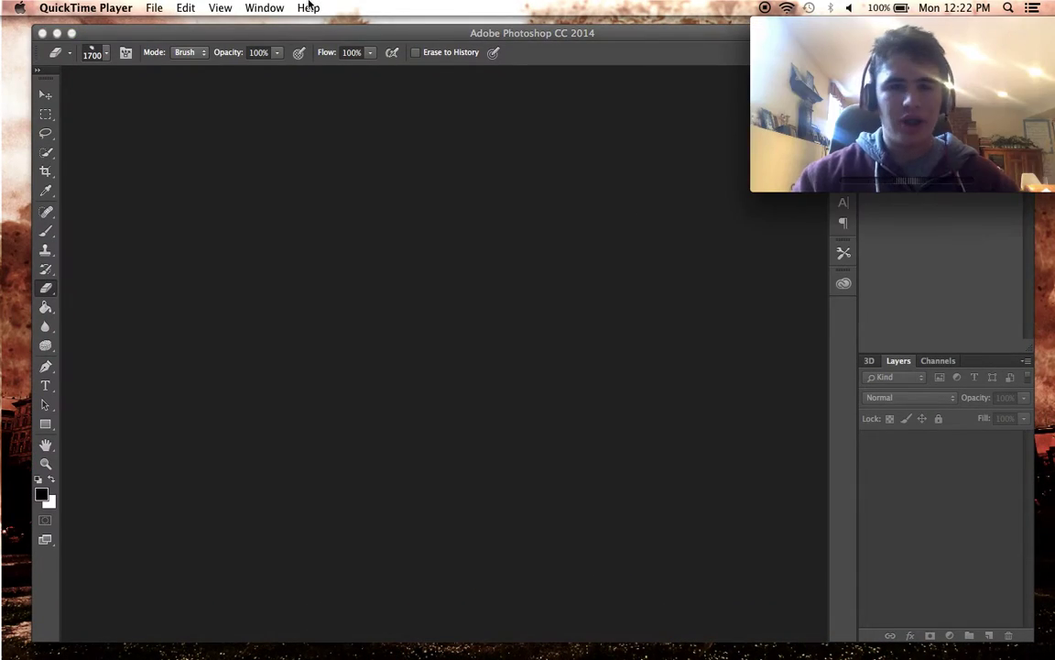
{"action": "left_click", "coordinate": [222, 7]}
{"action": "left_click", "coordinate": [226, 39]}
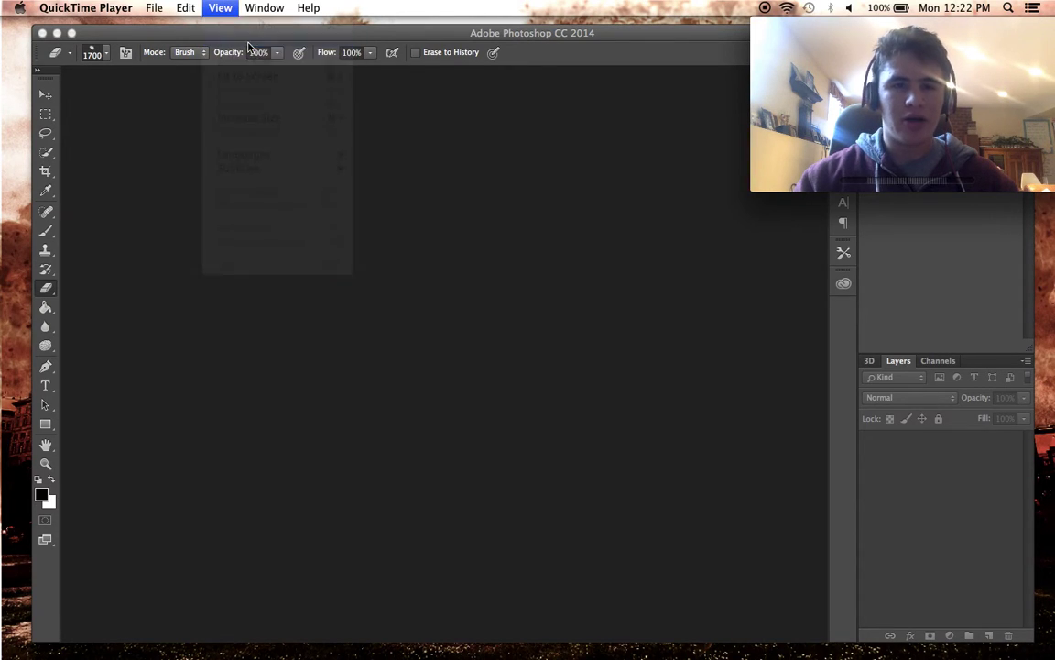
Move the Photoshop window toward the screen's upper corner and enlarge it to nearly fill the screen.
{"action": "left_click", "coordinate": [305, 32]}
{"action": "left_click_drag", "start_coordinate": [298, 32], "coordinate": [288, 28]}
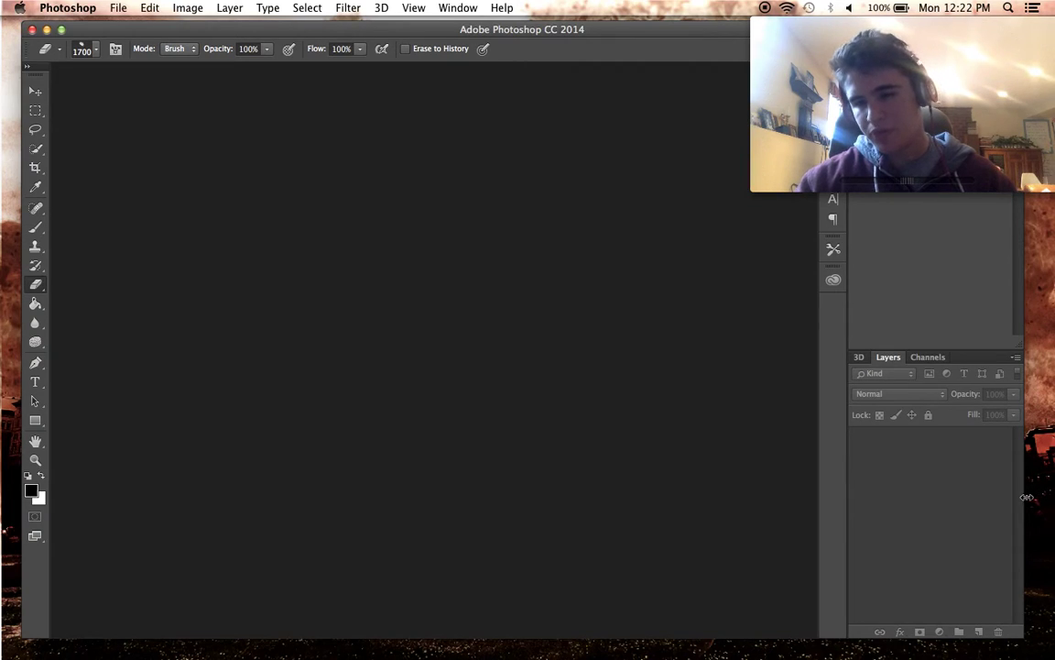
{"action": "left_click_drag", "start_coordinate": [1027, 498], "coordinate": [1050, 496]}
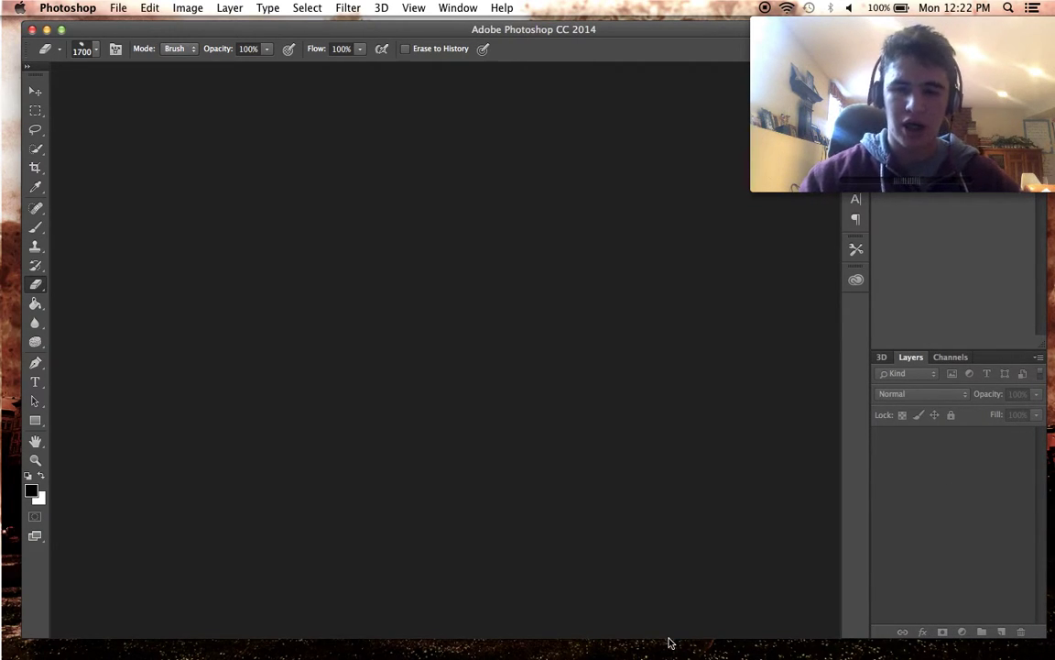
{"action": "left_click_drag", "start_coordinate": [656, 642], "coordinate": [656, 652]}
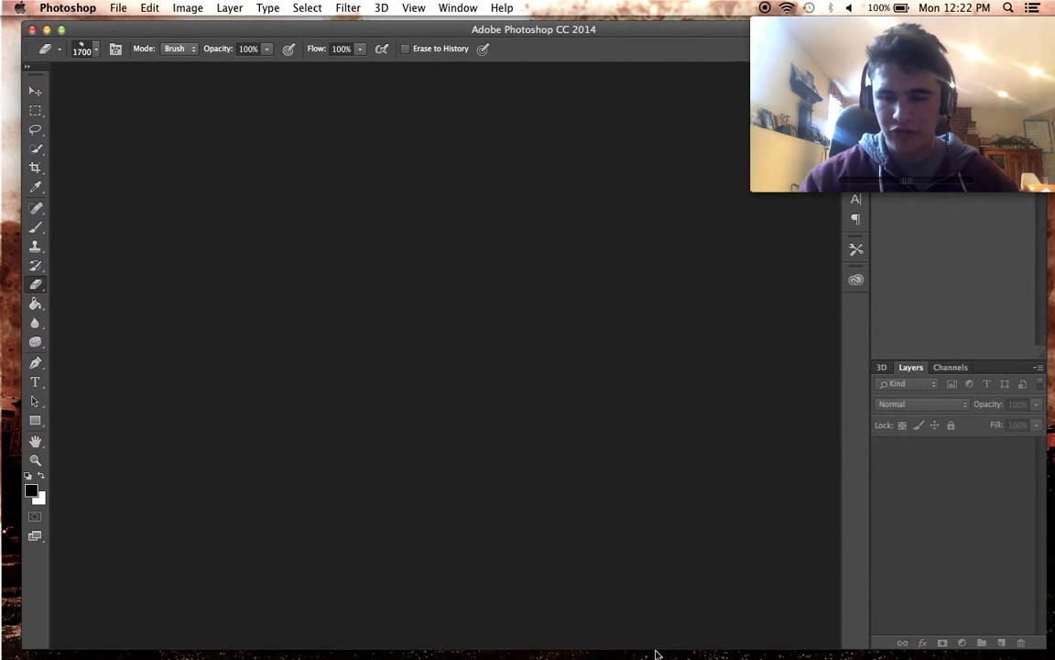
Open Cantona.jpg from the Downloads folder in Photoshop and activate the Move tool.
{"action": "mouse_move", "coordinate": [459, 656]}
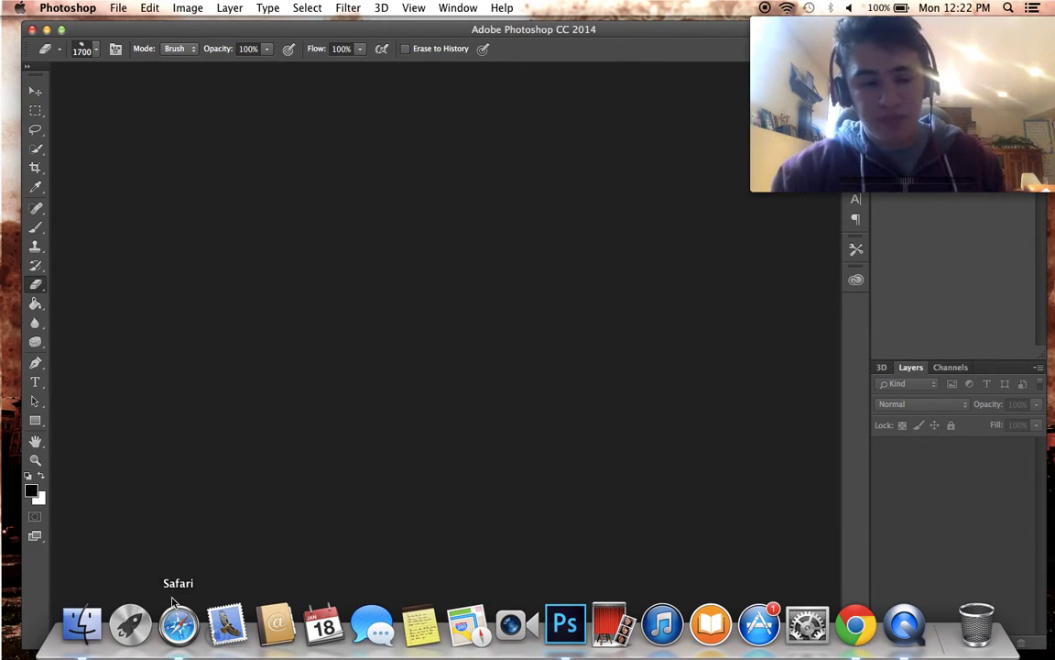
{"action": "left_click", "coordinate": [82, 627]}
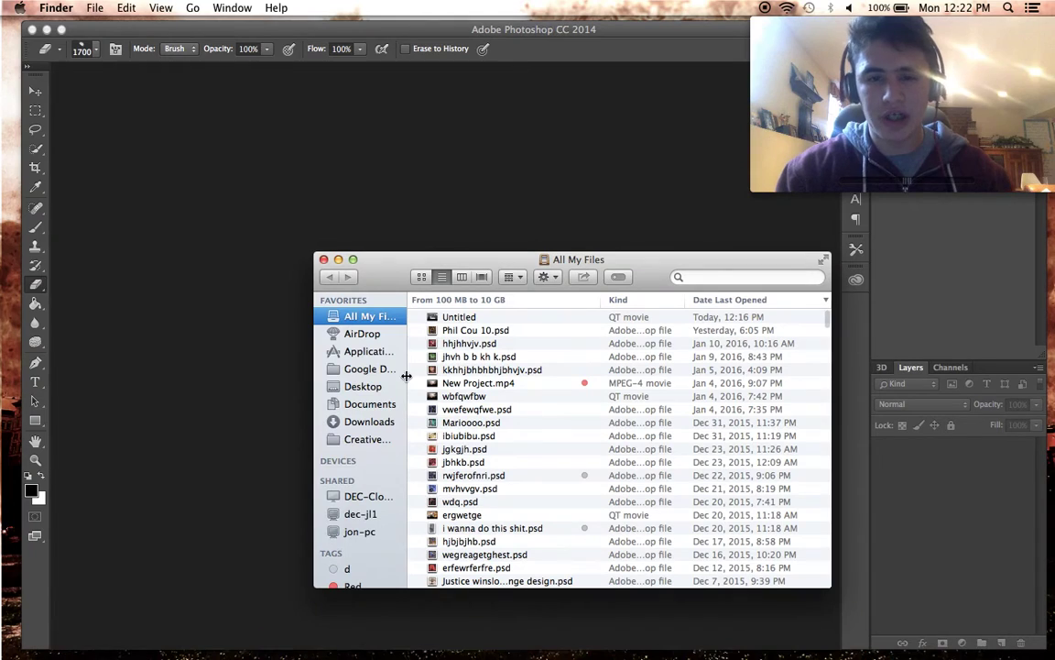
{"action": "left_click", "coordinate": [371, 422]}
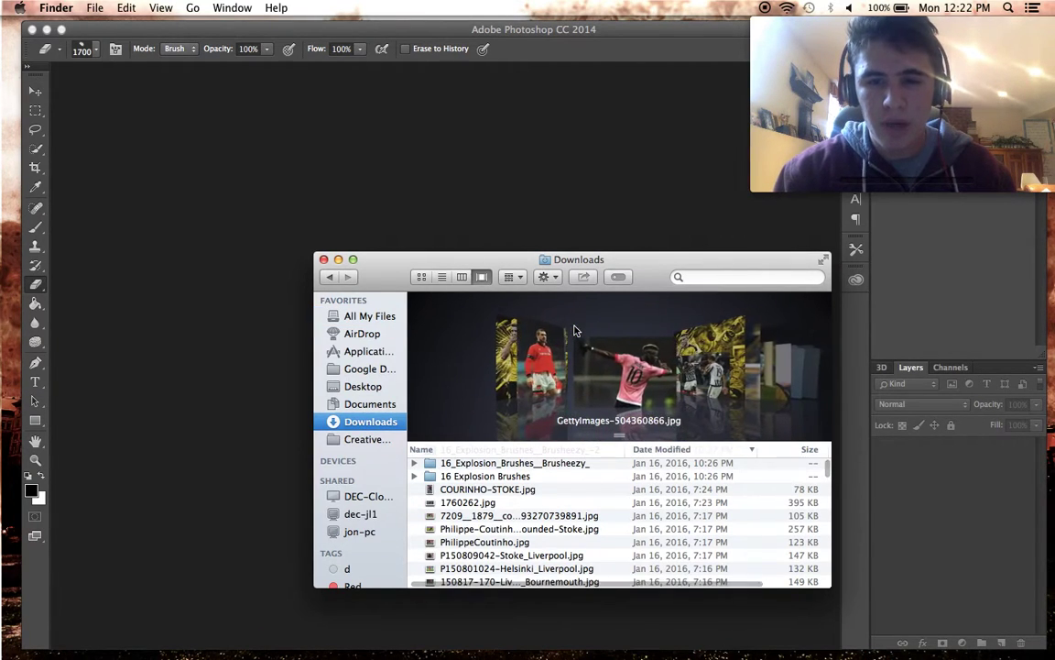
{"action": "left_click", "coordinate": [533, 161]}
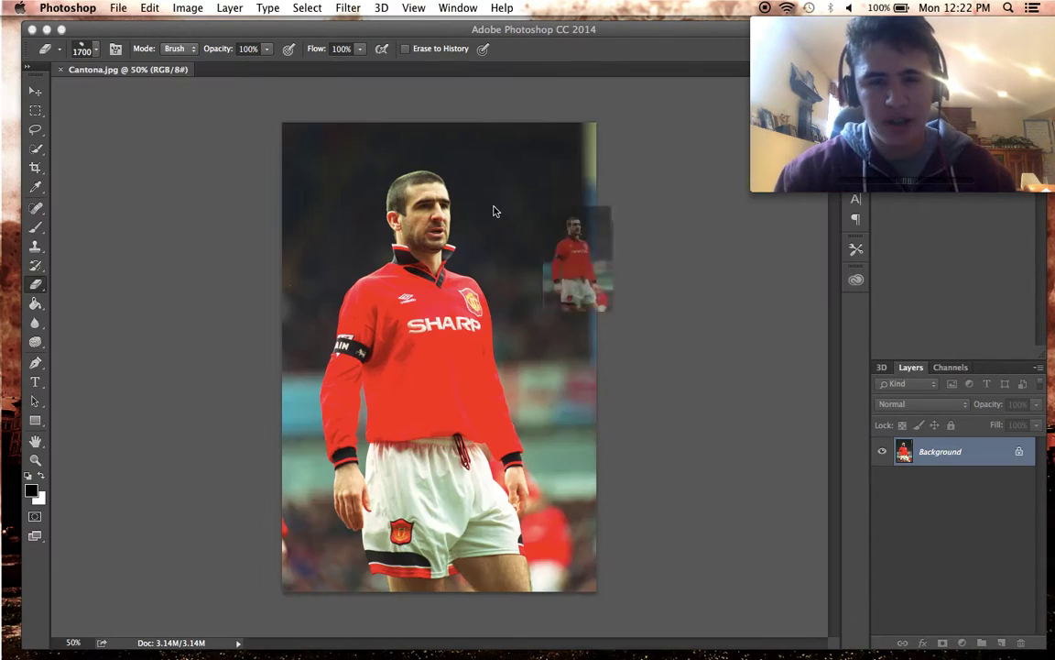
{"action": "scroll", "coordinate": [477, 183], "scroll_direction": "up", "scroll_amount": 3}
{"action": "scroll", "coordinate": [477, 184], "scroll_direction": "down", "scroll_amount": 1}
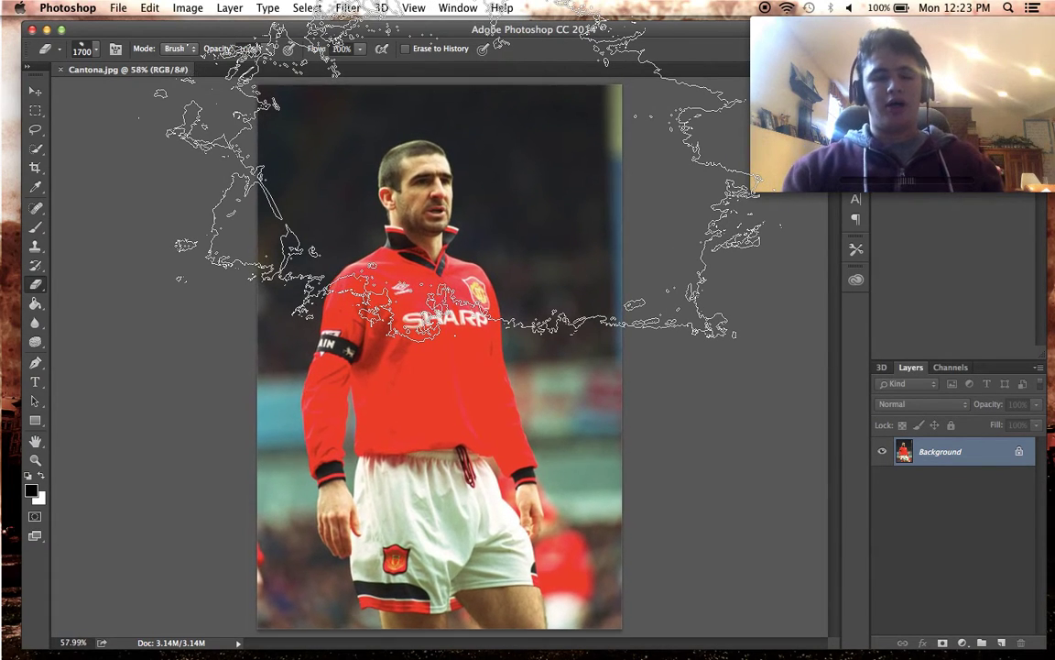
{"action": "scroll", "coordinate": [476, 183], "scroll_direction": "up", "scroll_amount": 3}
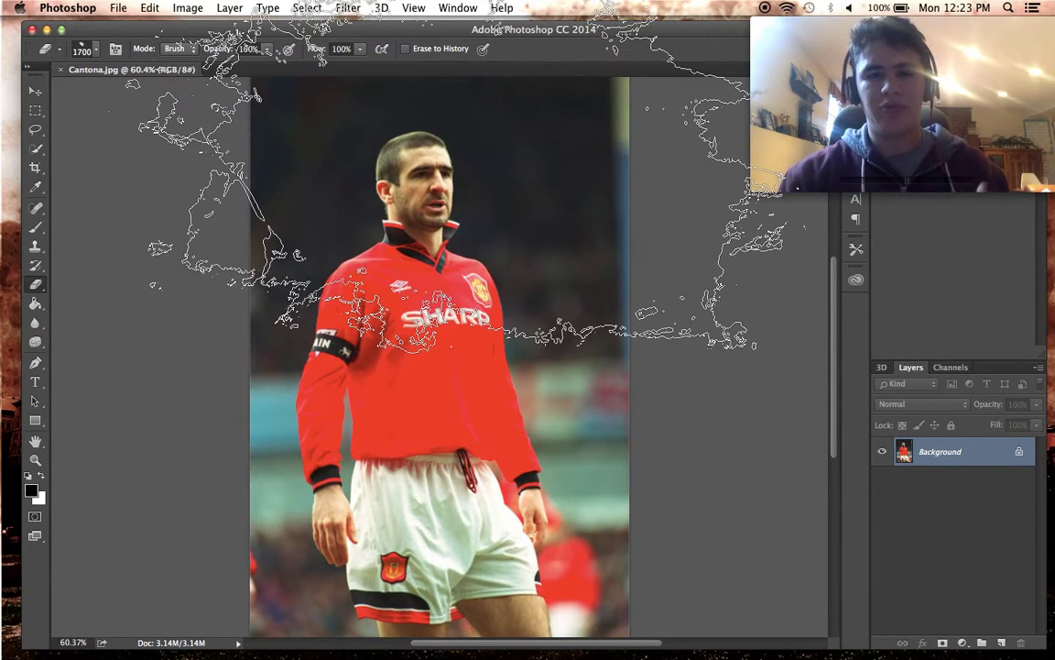
{"action": "left_click", "coordinate": [39, 90]}
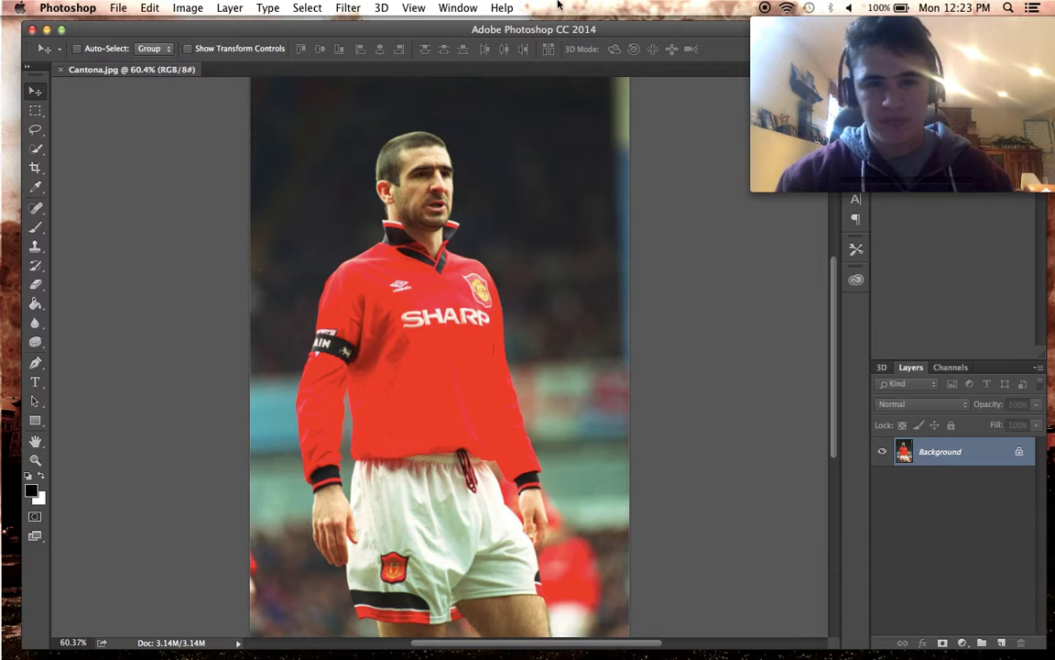
Start the Topaz DeNoise 5 filter on the photo and choose the JPEG - light preset.
{"action": "left_click", "coordinate": [348, 7]}
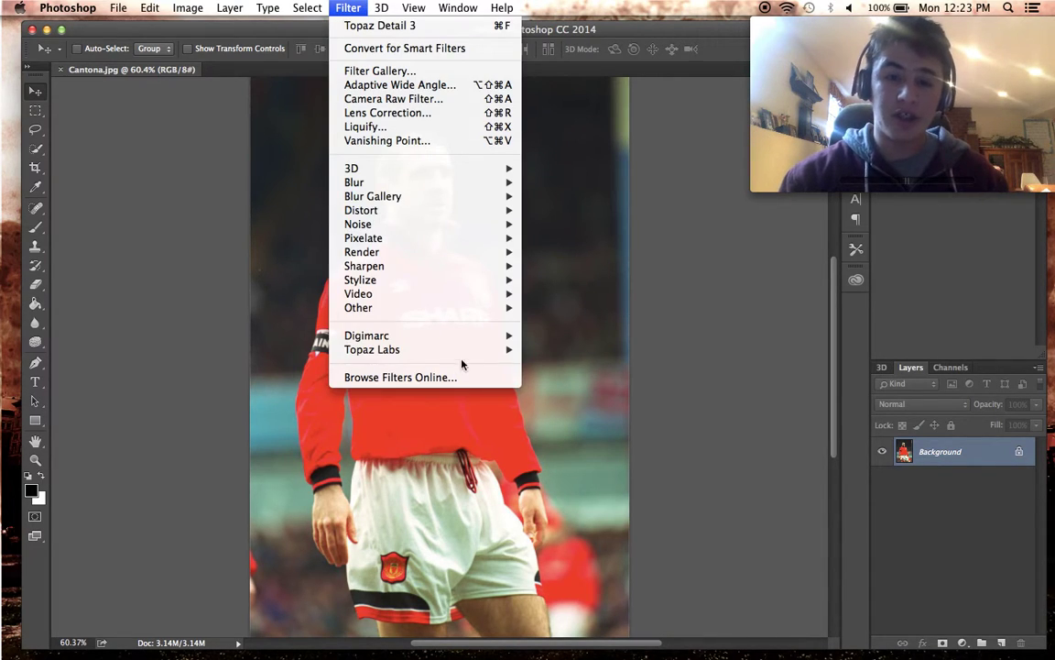
{"action": "mouse_move", "coordinate": [466, 349]}
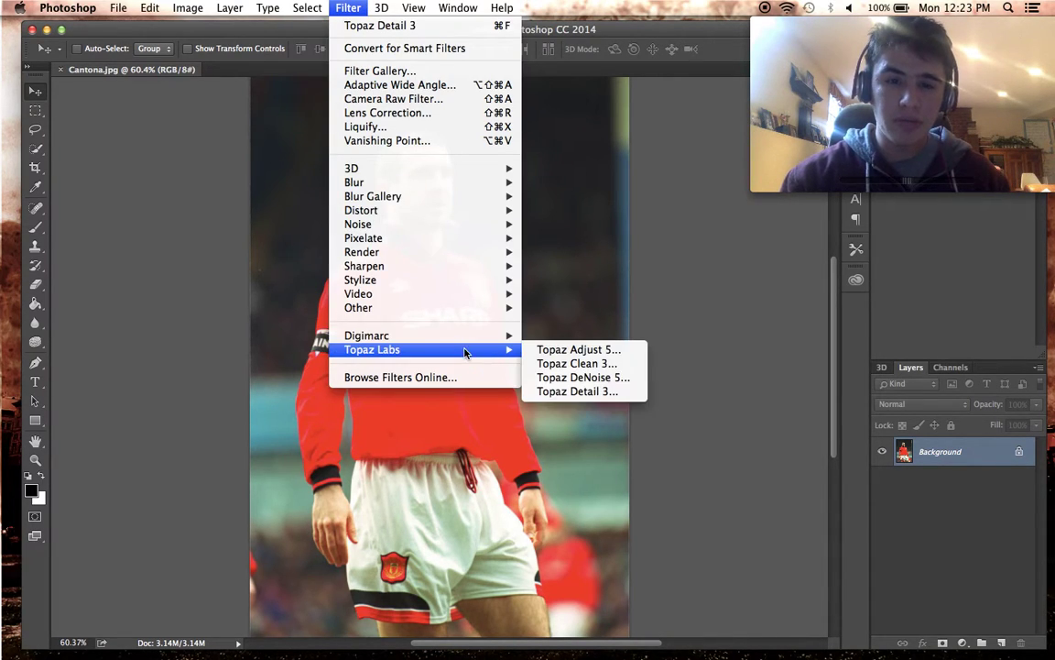
{"action": "left_click", "coordinate": [636, 378]}
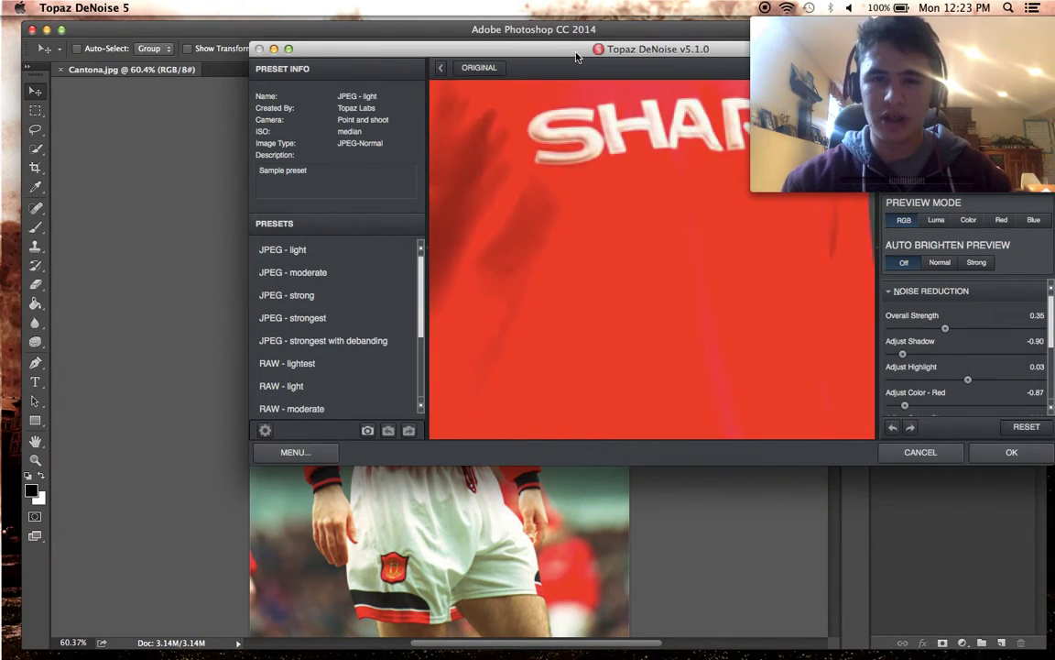
{"action": "left_click_drag", "start_coordinate": [576, 57], "coordinate": [389, 221]}
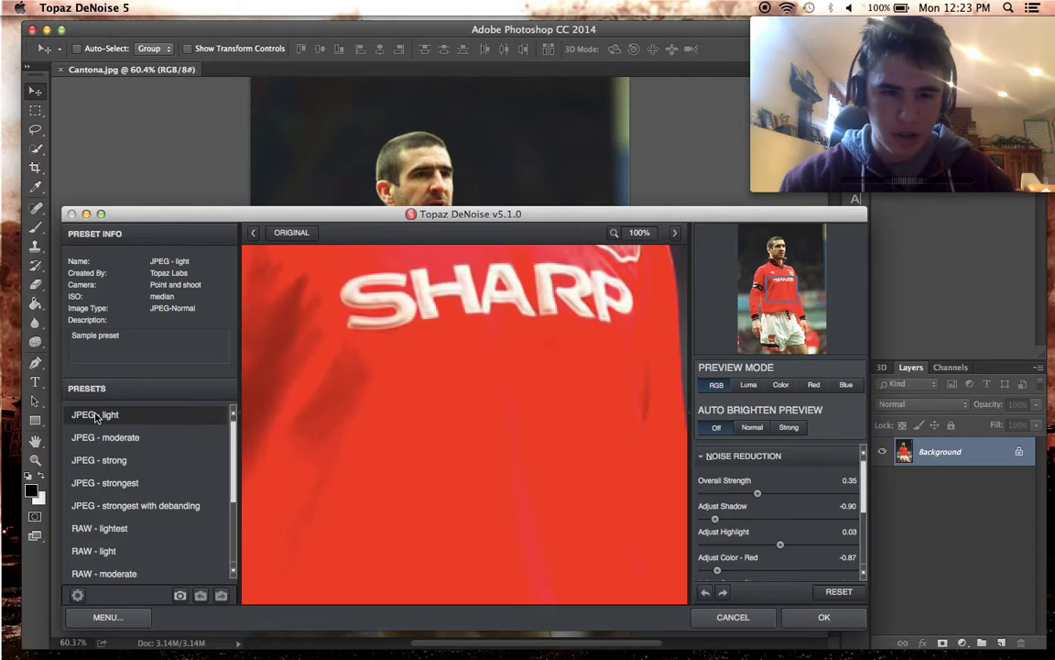
{"action": "left_click", "coordinate": [95, 415]}
Preview the player's face, set the noise reduction's Overall Strength to 0.21, and apply the filter.
{"action": "left_click_drag", "start_coordinate": [724, 494], "coordinate": [728, 493]}
{"action": "left_click", "coordinate": [786, 259]}
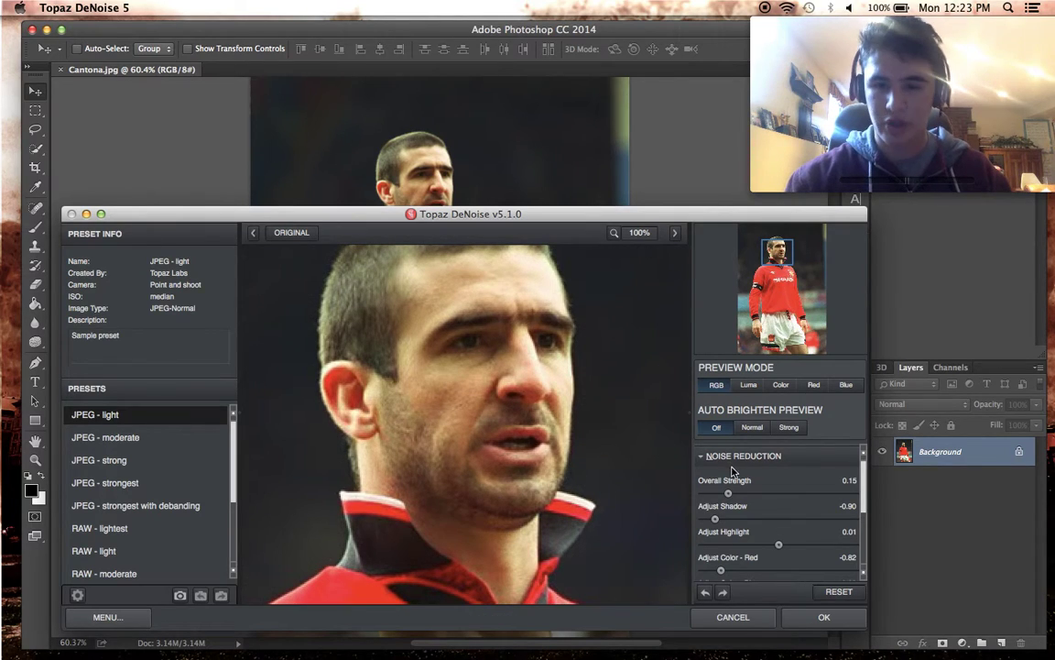
{"action": "left_click_drag", "start_coordinate": [729, 494], "coordinate": [737, 493]}
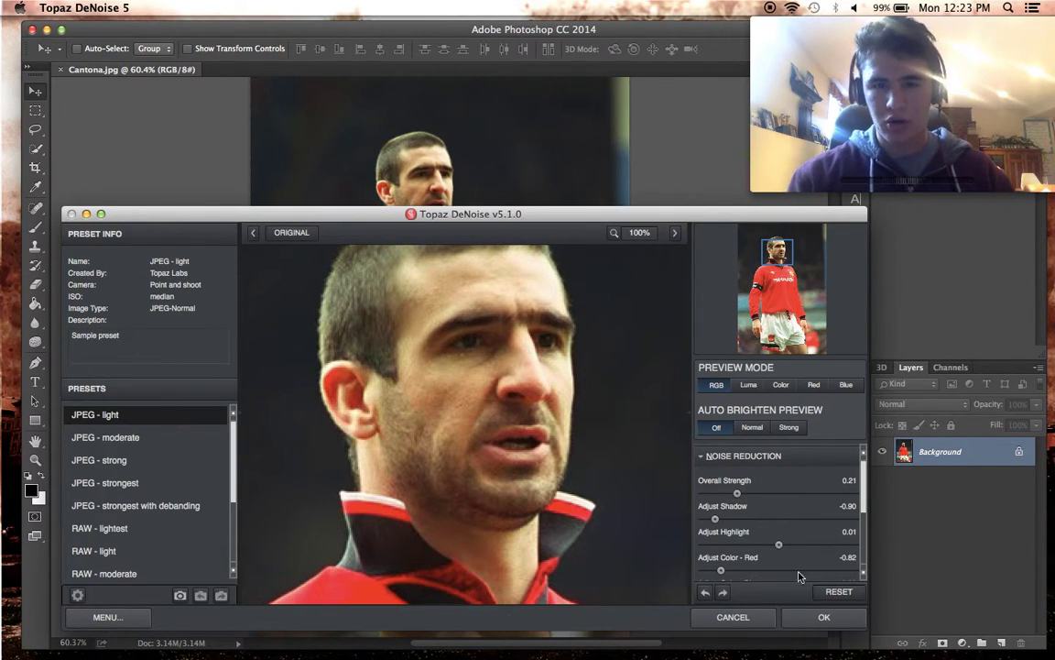
{"action": "left_click", "coordinate": [822, 618]}
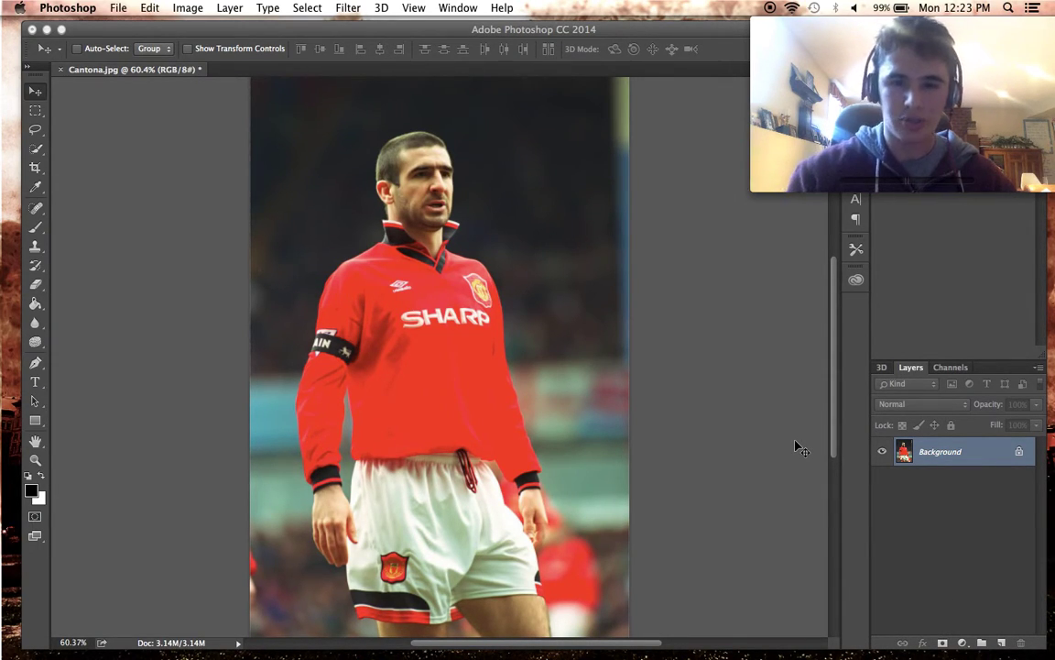
Start the Topaz Adjust 5 filter on the photo and use the Dynamic Pop II preset from the HDR Collection.
{"action": "scroll", "coordinate": [516, 368], "scroll_direction": "up", "scroll_amount": 5}
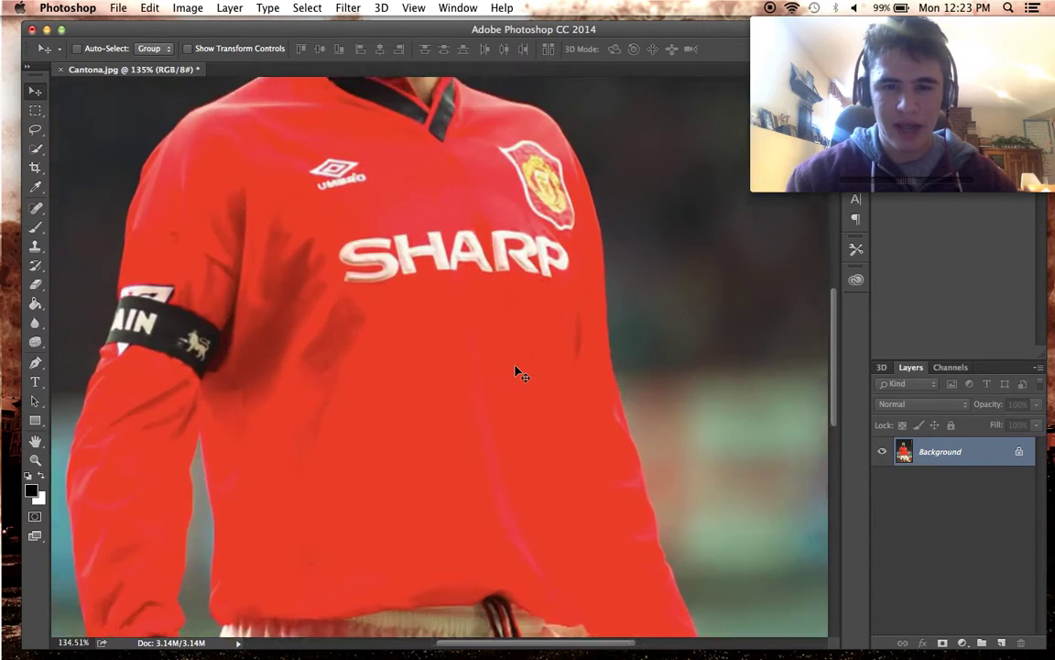
{"action": "scroll", "coordinate": [516, 367], "scroll_direction": "down", "scroll_amount": 5}
{"action": "left_click", "coordinate": [348, 7]}
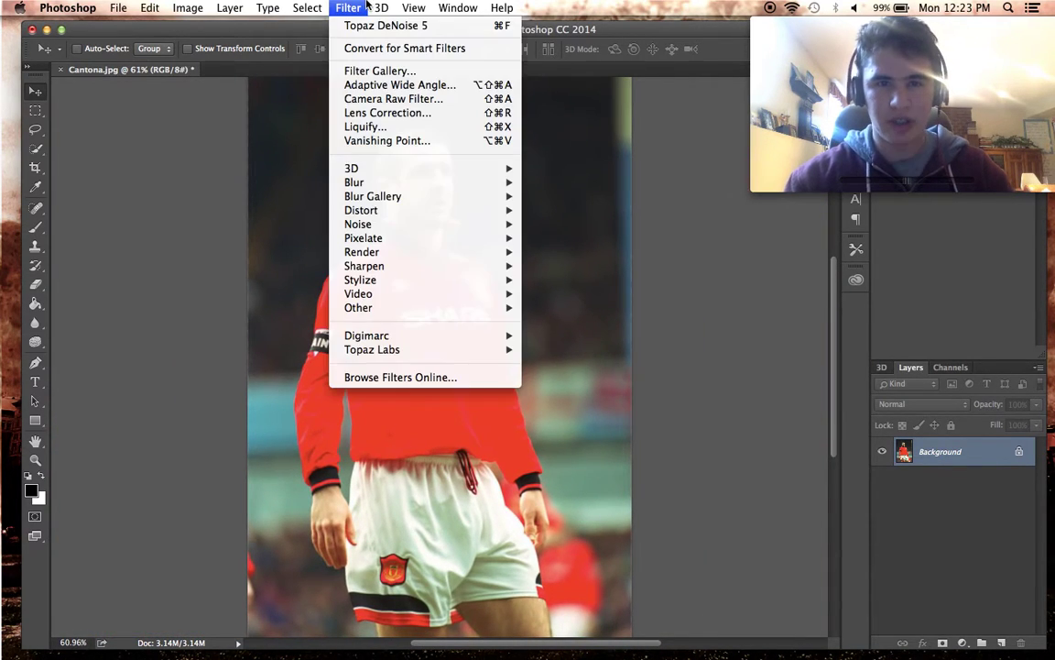
{"action": "mouse_move", "coordinate": [411, 351]}
{"action": "left_click", "coordinate": [577, 351]}
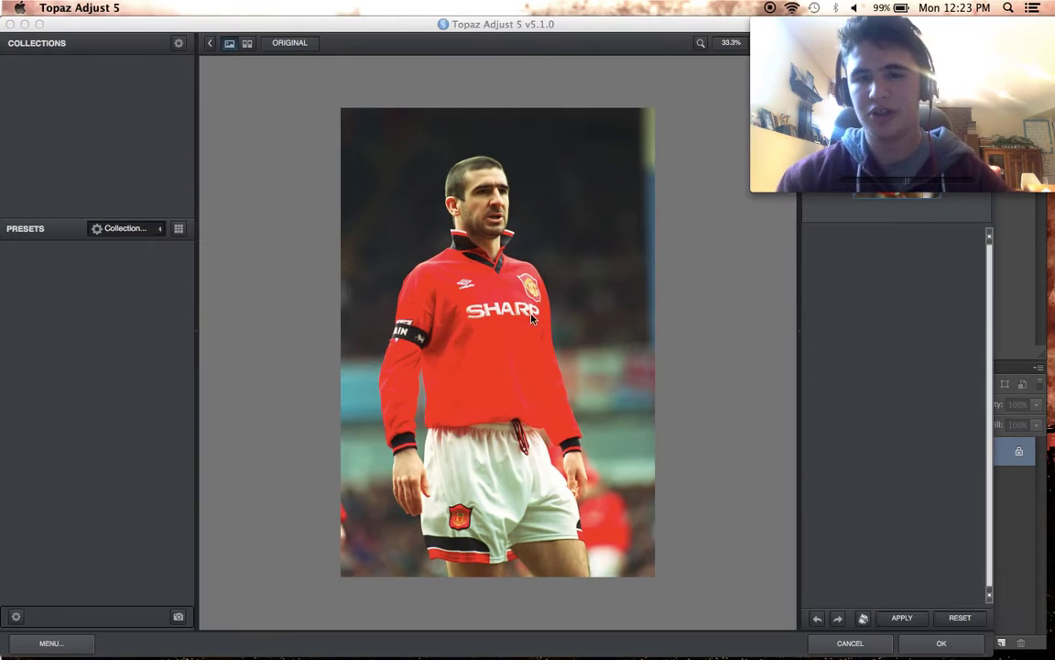
{"action": "left_click", "coordinate": [127, 286]}
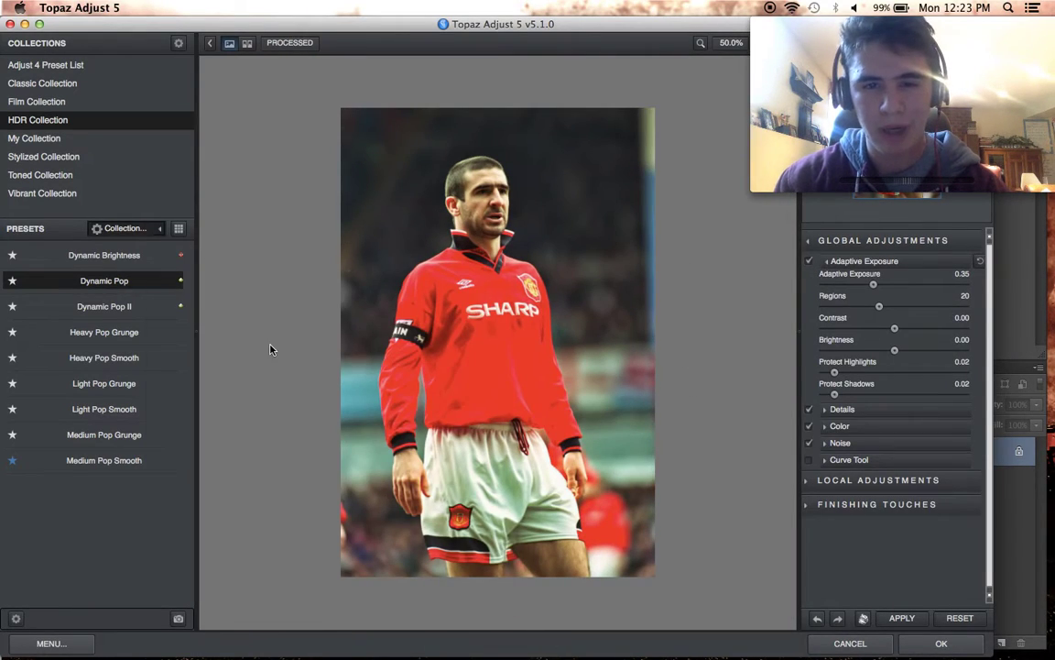
{"action": "left_click", "coordinate": [907, 622]}
{"action": "left_click", "coordinate": [122, 306]}
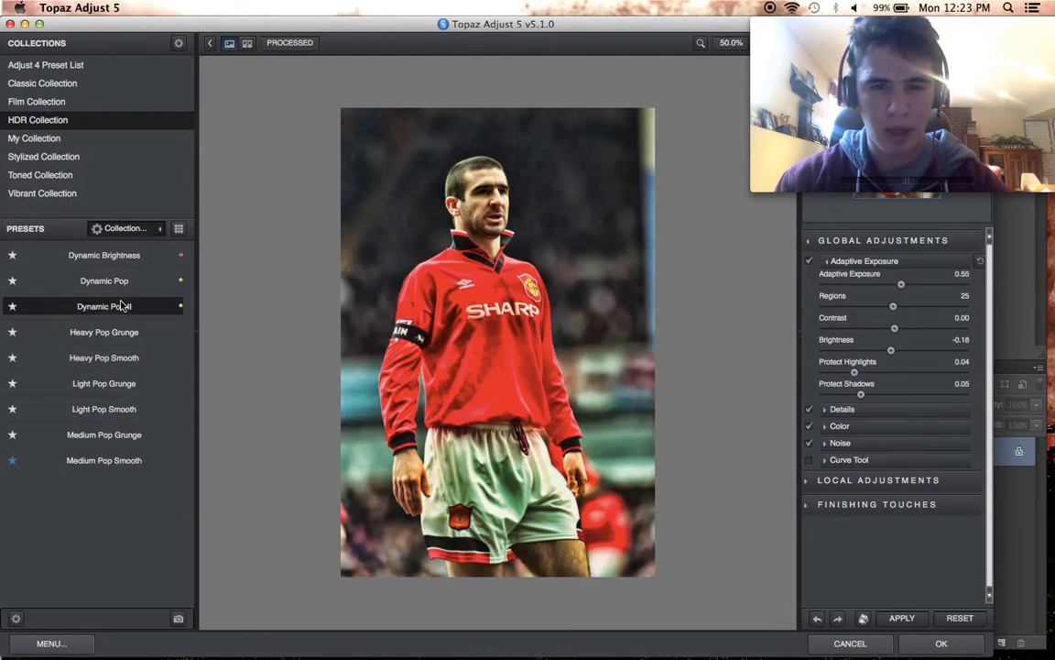
Set the Overall Transparency finishing touch to 0.70 and apply the Topaz Adjust effect to the photo.
{"action": "left_click", "coordinate": [900, 513]}
{"action": "scroll", "coordinate": [896, 518], "scroll_direction": "down", "scroll_amount": 2}
{"action": "left_click", "coordinate": [893, 529]}
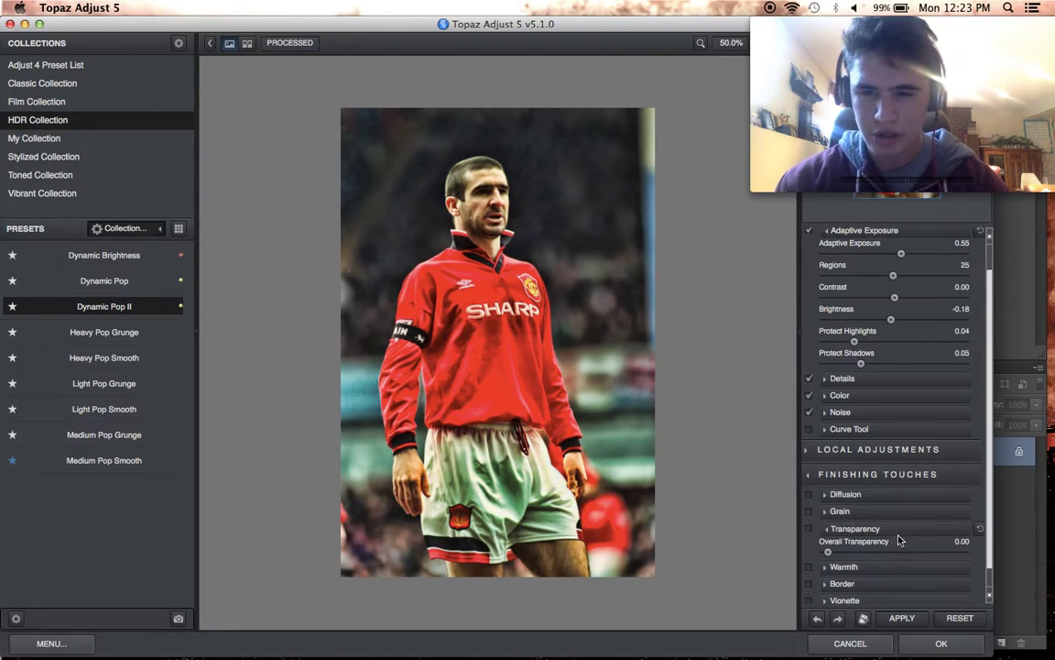
{"action": "left_click_drag", "start_coordinate": [910, 552], "coordinate": [927, 554]}
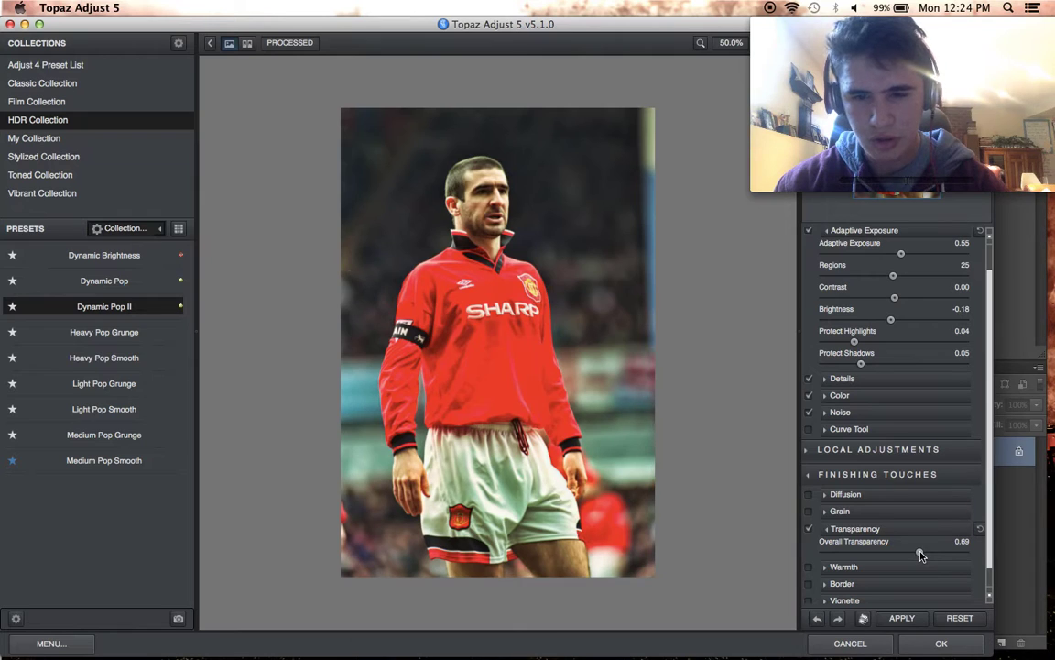
{"action": "left_click_drag", "start_coordinate": [917, 555], "coordinate": [926, 558]}
{"action": "left_click", "coordinate": [941, 643]}
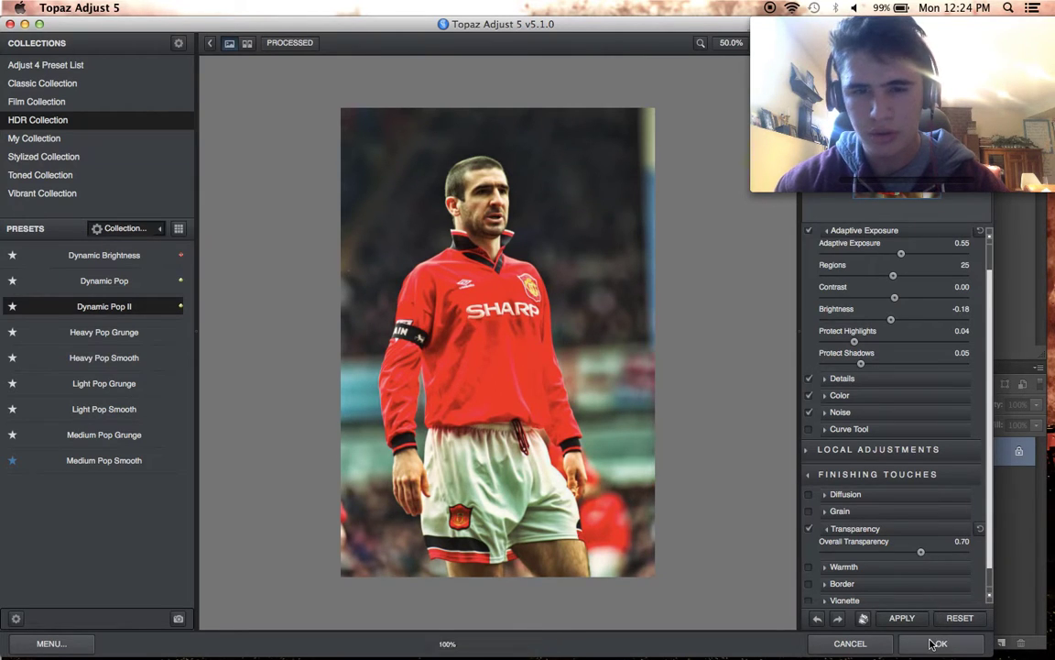
Examine the adjusted photo up close at the shirt and face, and as a whole figure.
{"action": "scroll", "coordinate": [673, 374], "scroll_direction": "up", "scroll_amount": 8}
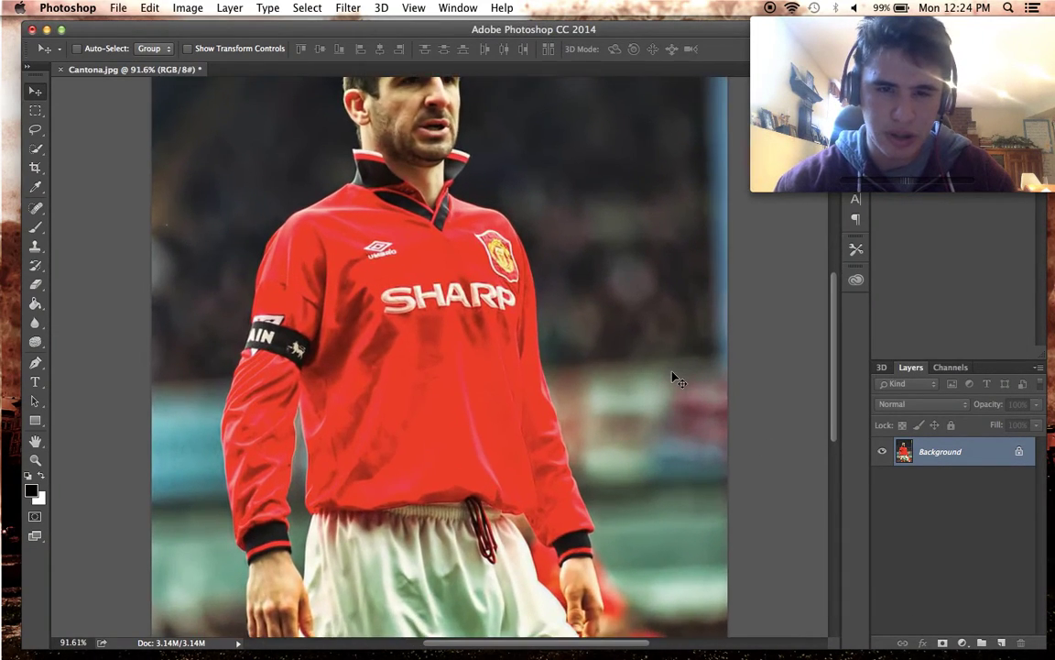
{"action": "scroll", "coordinate": [673, 376], "scroll_direction": "up", "scroll_amount": 4}
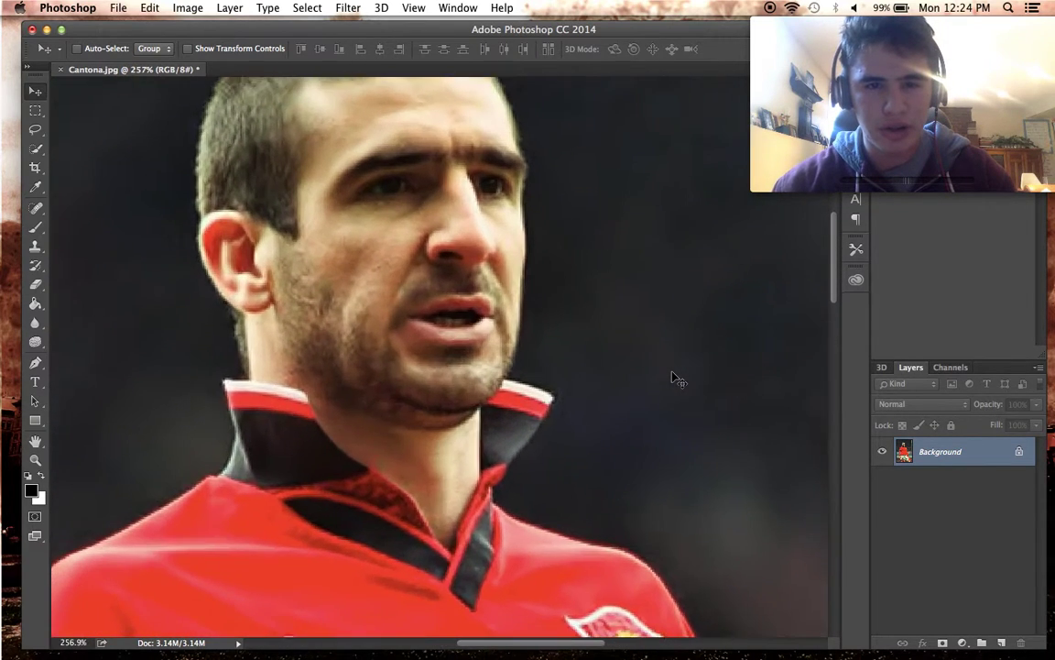
{"action": "scroll", "coordinate": [674, 375], "scroll_direction": "down", "scroll_amount": 5}
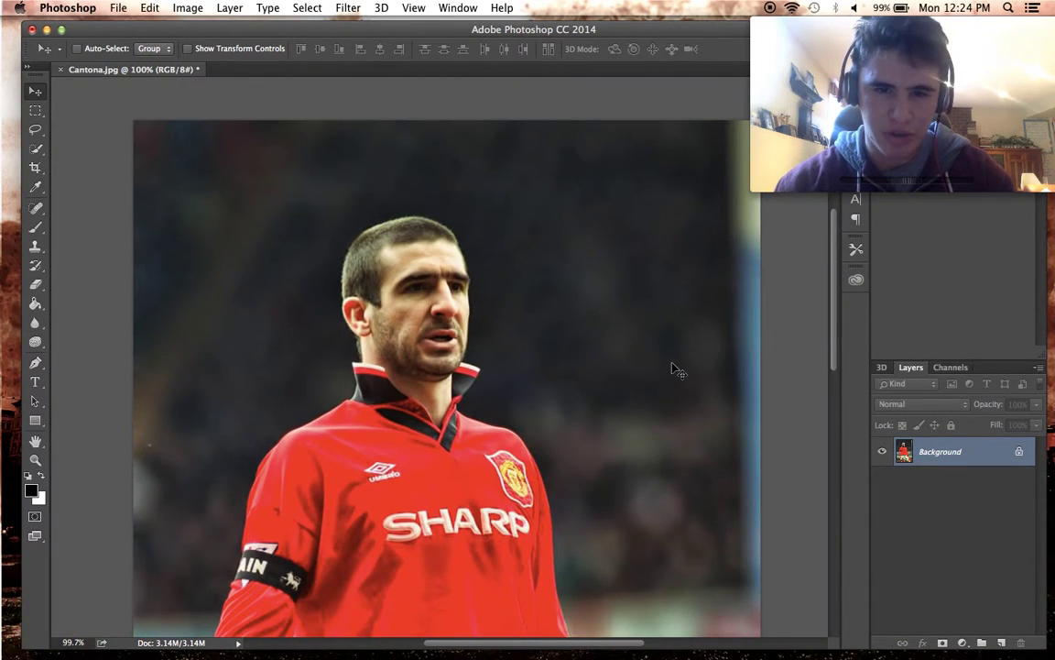
{"action": "scroll", "coordinate": [674, 368], "scroll_direction": "up", "scroll_amount": 1}
{"action": "scroll", "coordinate": [674, 368], "scroll_direction": "down", "scroll_amount": 4}
{"action": "scroll", "coordinate": [672, 367], "scroll_direction": "down", "scroll_amount": 1}
{"action": "scroll", "coordinate": [672, 365], "scroll_direction": "up", "scroll_amount": 2}
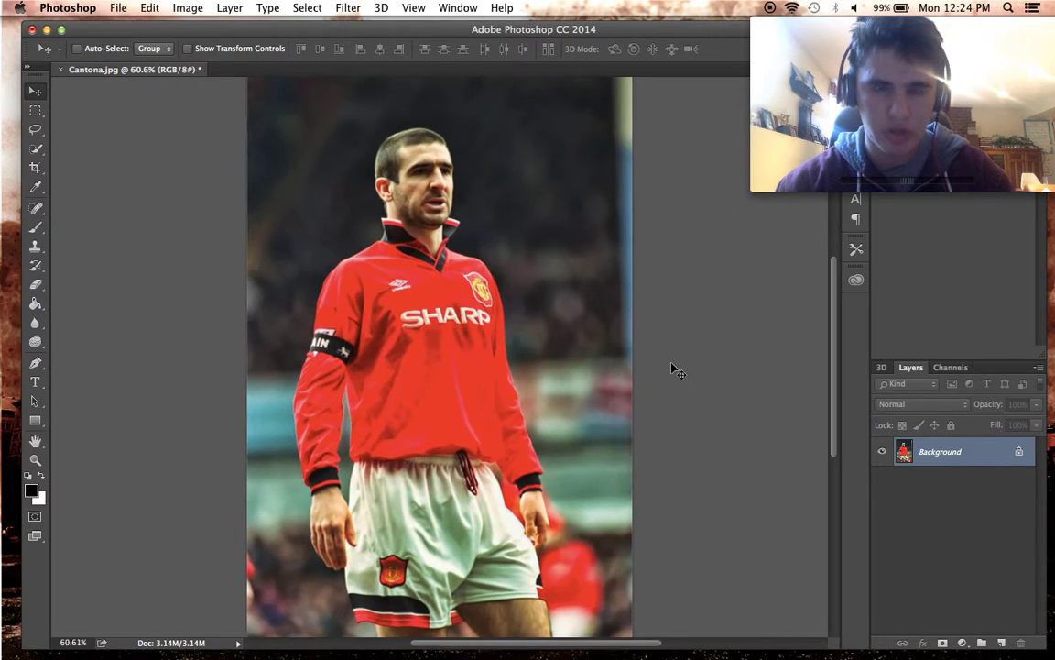
Run Topaz DeNoise 5 on the photo, previewing the face, with the noise reduction's Overall Strength set to 0.08.
{"action": "left_click", "coordinate": [349, 7]}
{"action": "mouse_move", "coordinate": [447, 352]}
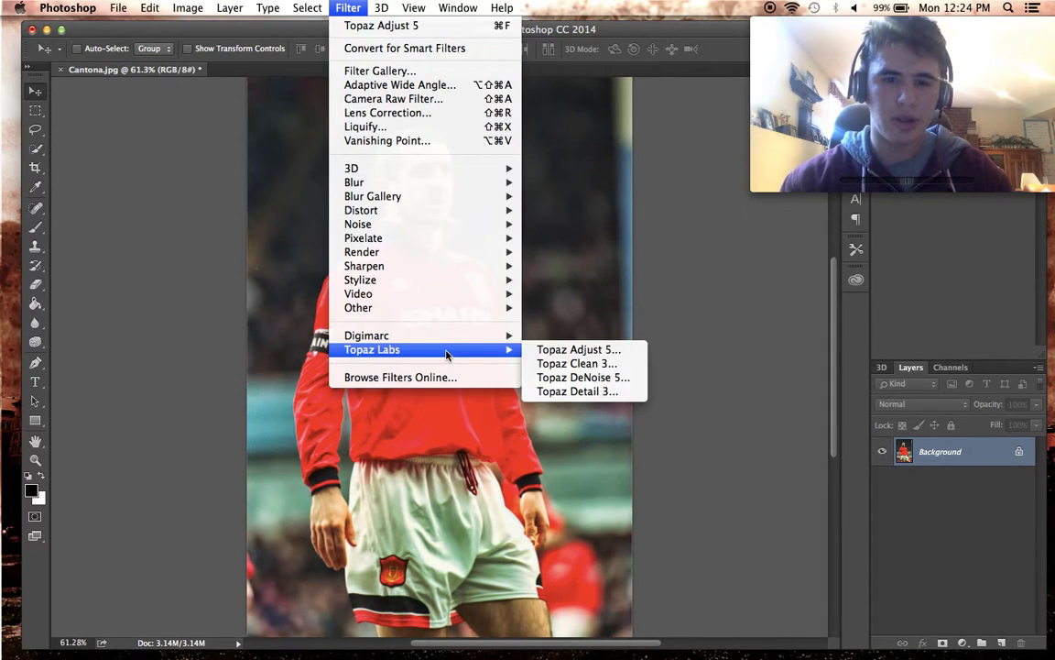
{"action": "left_click", "coordinate": [581, 375]}
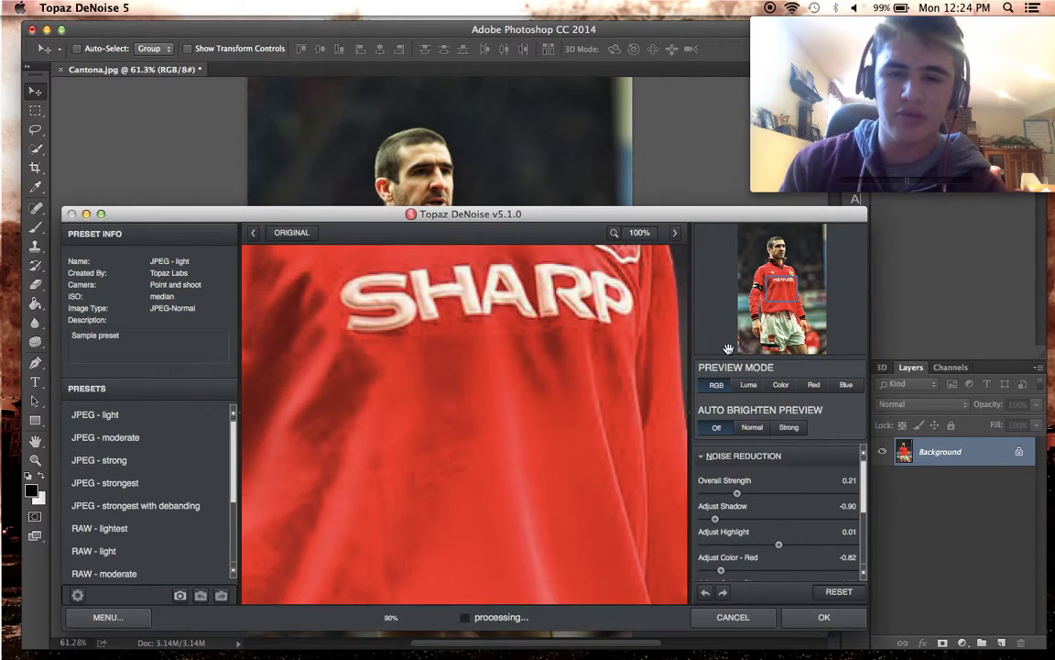
{"action": "left_click_drag", "start_coordinate": [781, 287], "coordinate": [775, 245]}
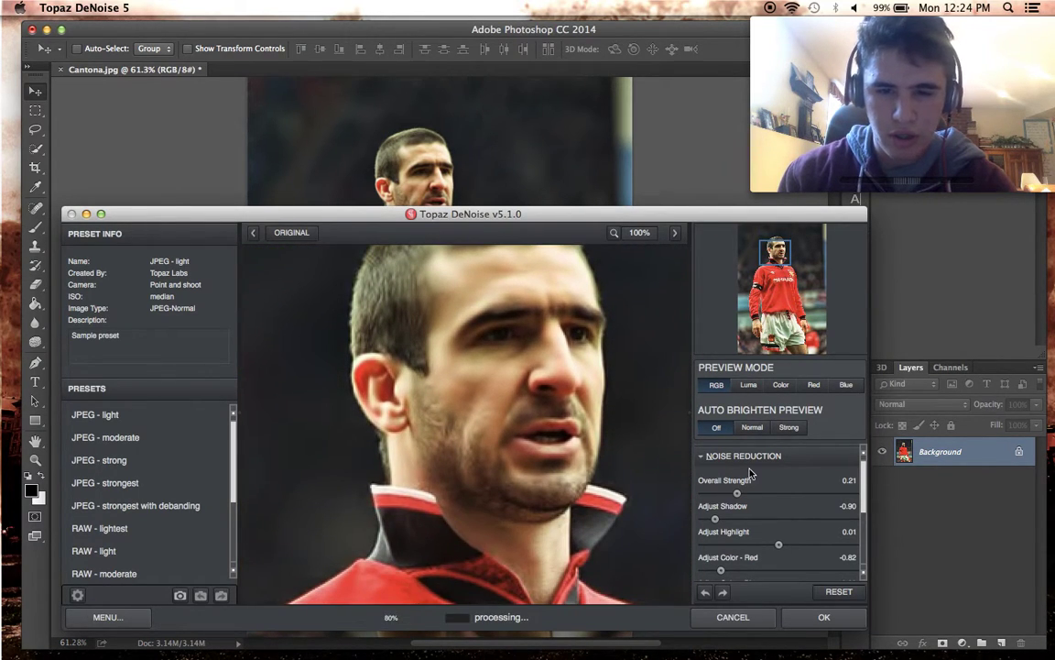
{"action": "left_click_drag", "start_coordinate": [737, 493], "coordinate": [719, 494]}
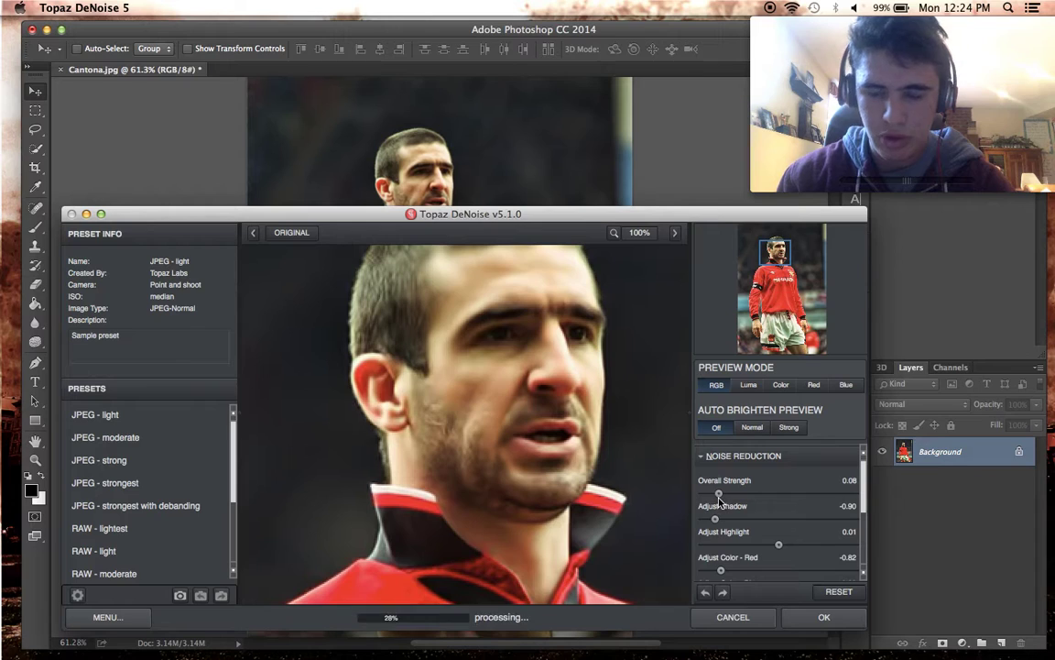
{"action": "left_click", "coordinate": [823, 612]}
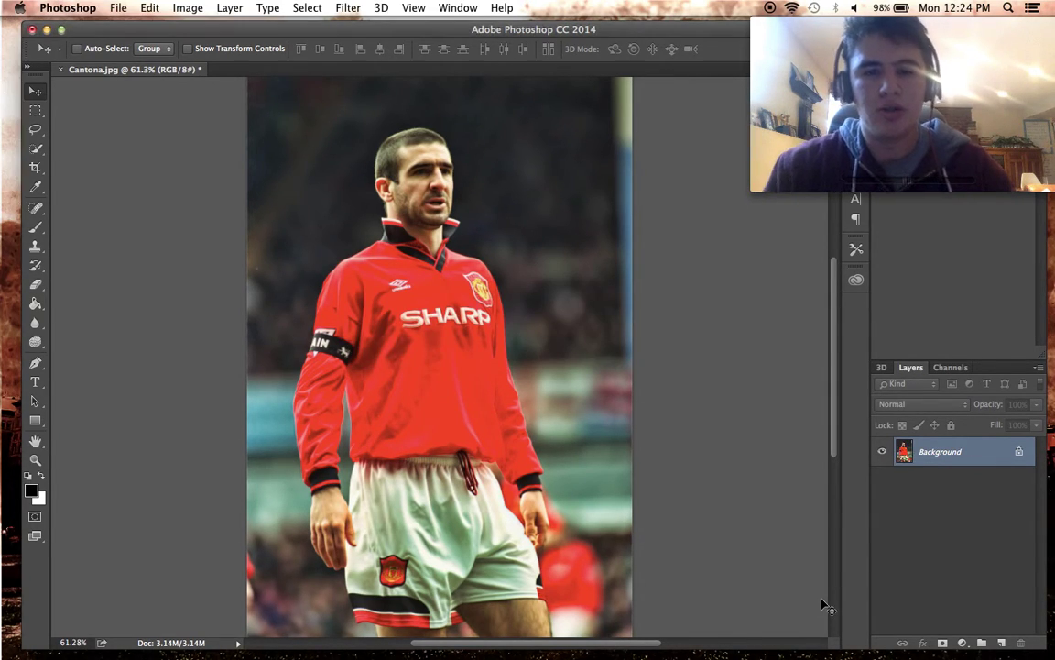
Start the Topaz Clean 3 filter, preview the player's head and chest, and set the edges' Sharpness to 0.53.
{"action": "left_click", "coordinate": [348, 7]}
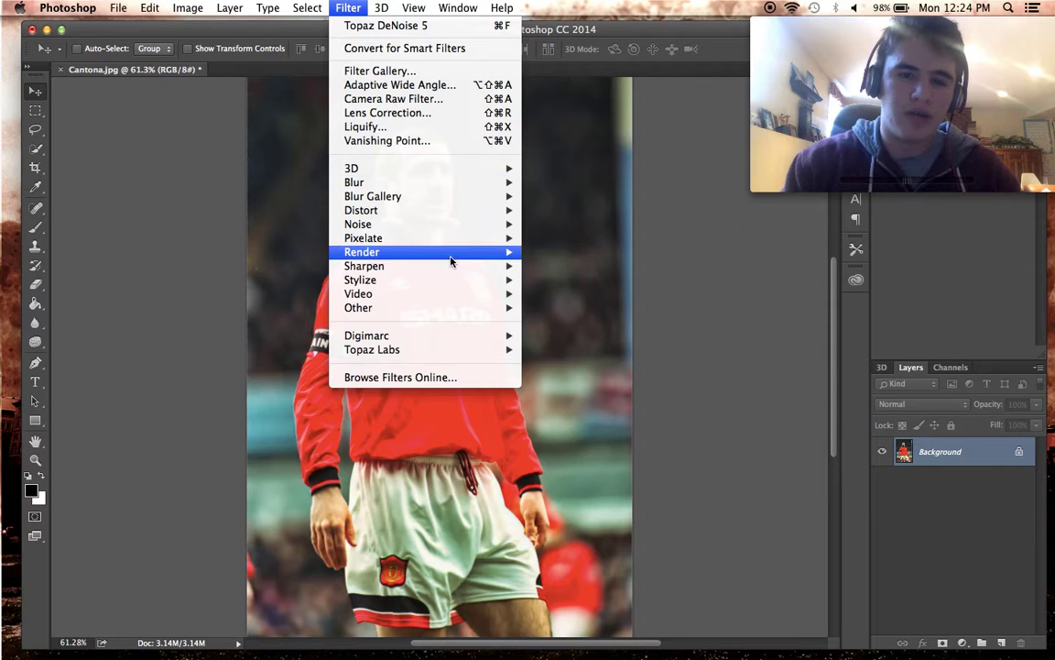
{"action": "mouse_move", "coordinate": [472, 352]}
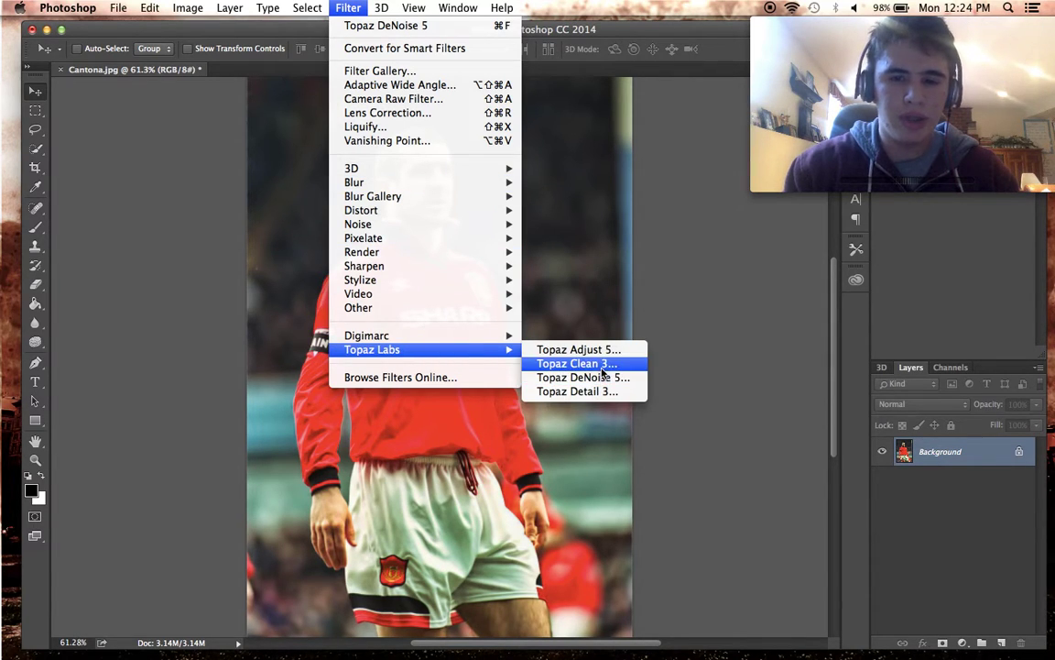
{"action": "left_click", "coordinate": [601, 368]}
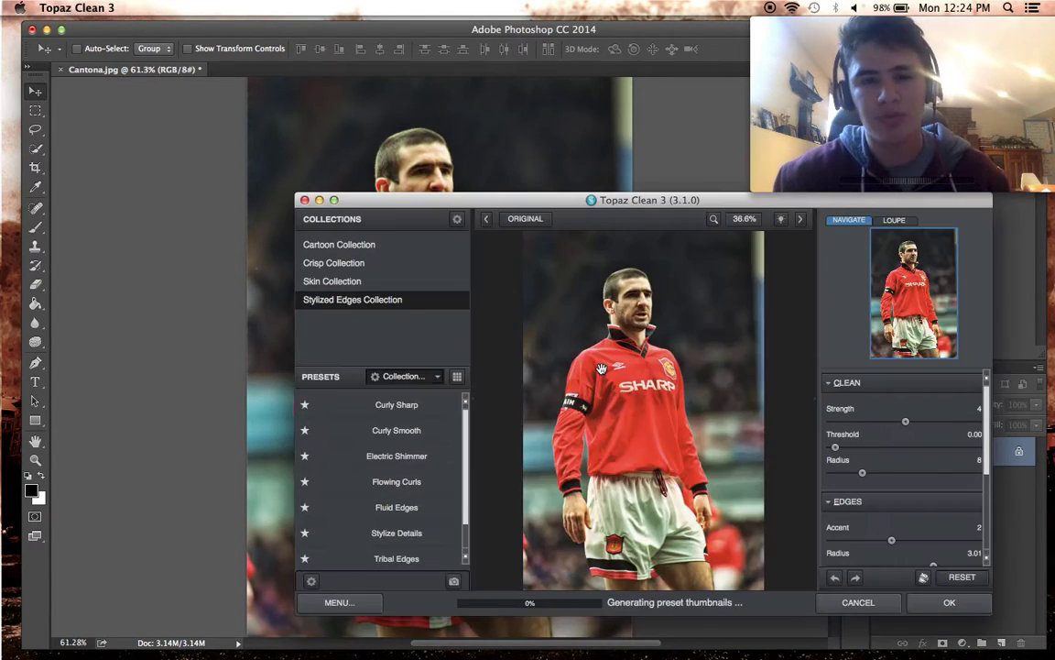
{"action": "left_click_drag", "start_coordinate": [929, 312], "coordinate": [928, 285]}
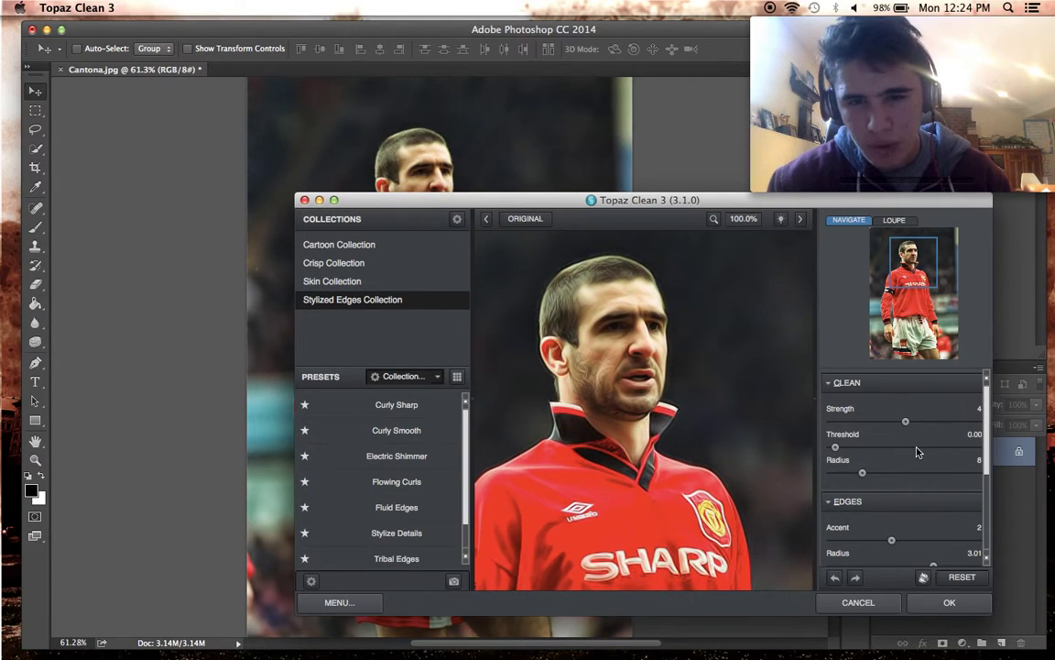
{"action": "scroll", "coordinate": [987, 487], "scroll_direction": "down", "scroll_amount": 5}
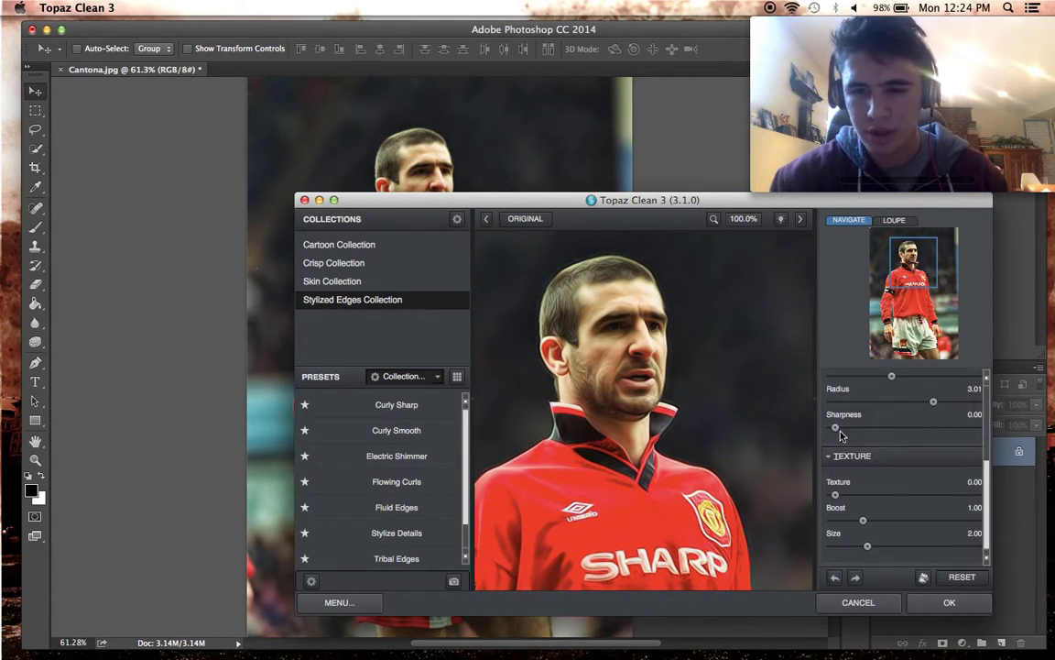
{"action": "left_click_drag", "start_coordinate": [837, 430], "coordinate": [861, 430]}
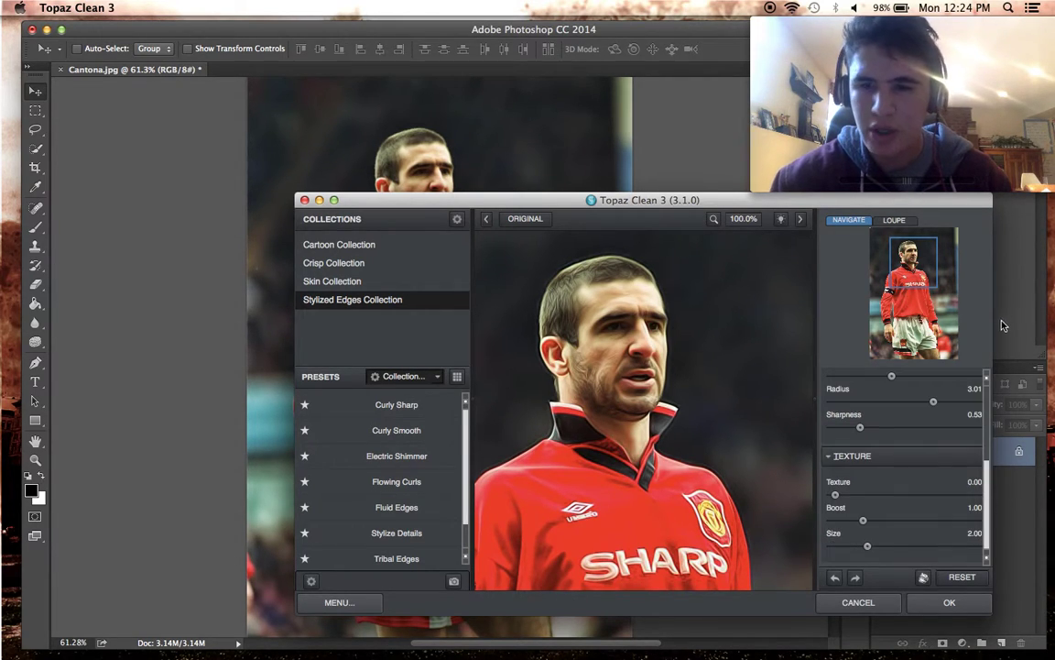
Reduce the Edges Radius to 2.35 and apply the Topaz Clean effect to the photo.
{"action": "scroll", "coordinate": [916, 412], "scroll_direction": "up", "scroll_amount": 5}
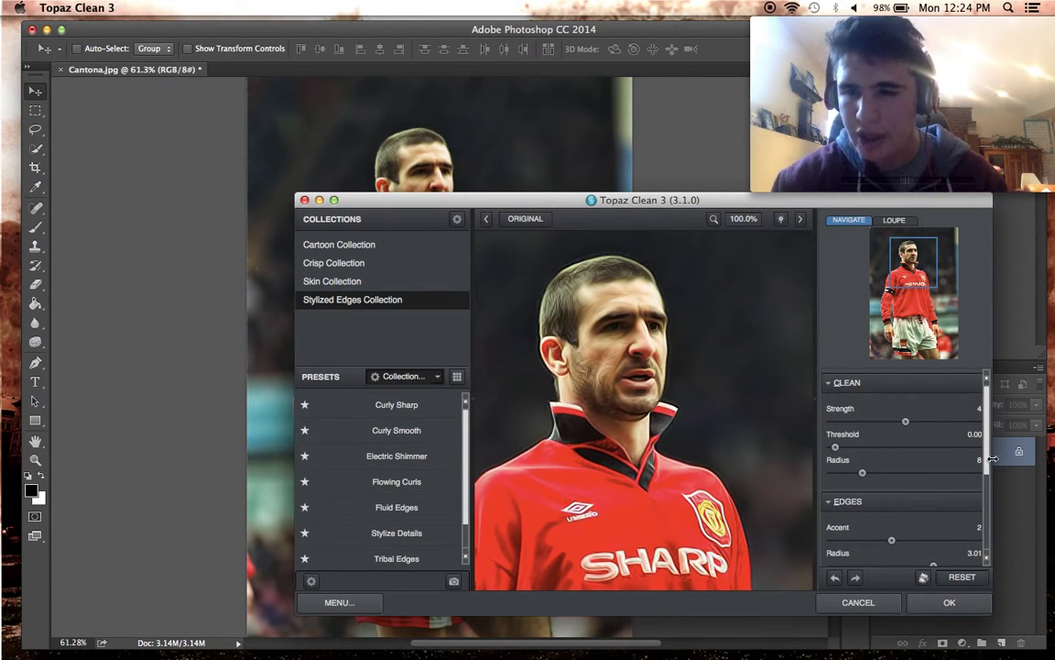
{"action": "left_click_drag", "start_coordinate": [987, 464], "coordinate": [987, 547]}
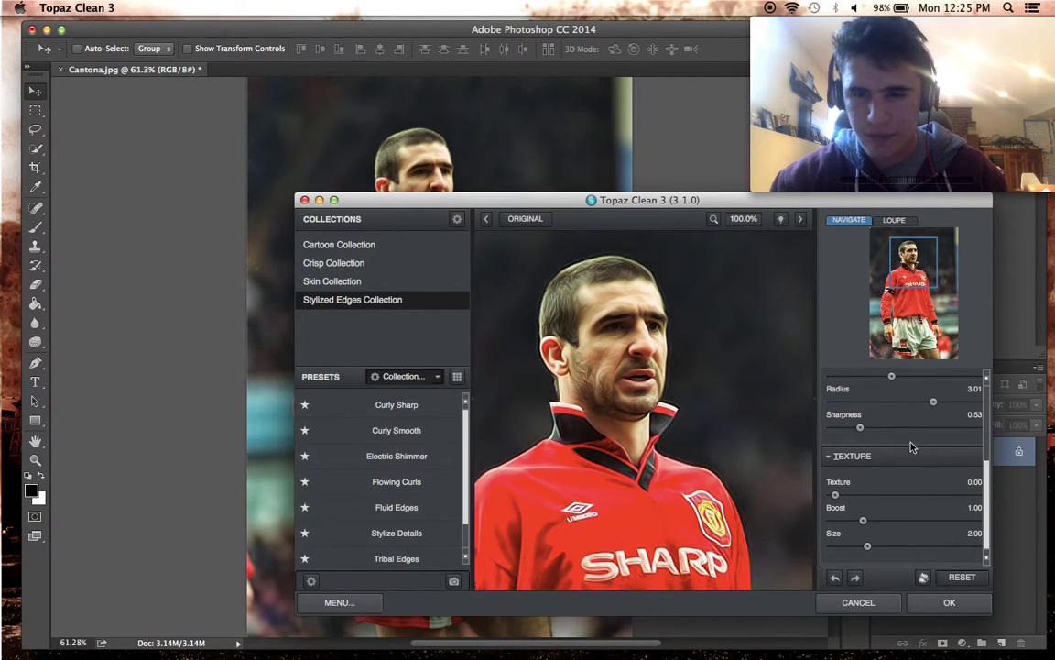
{"action": "left_click_drag", "start_coordinate": [932, 404], "coordinate": [905, 405]}
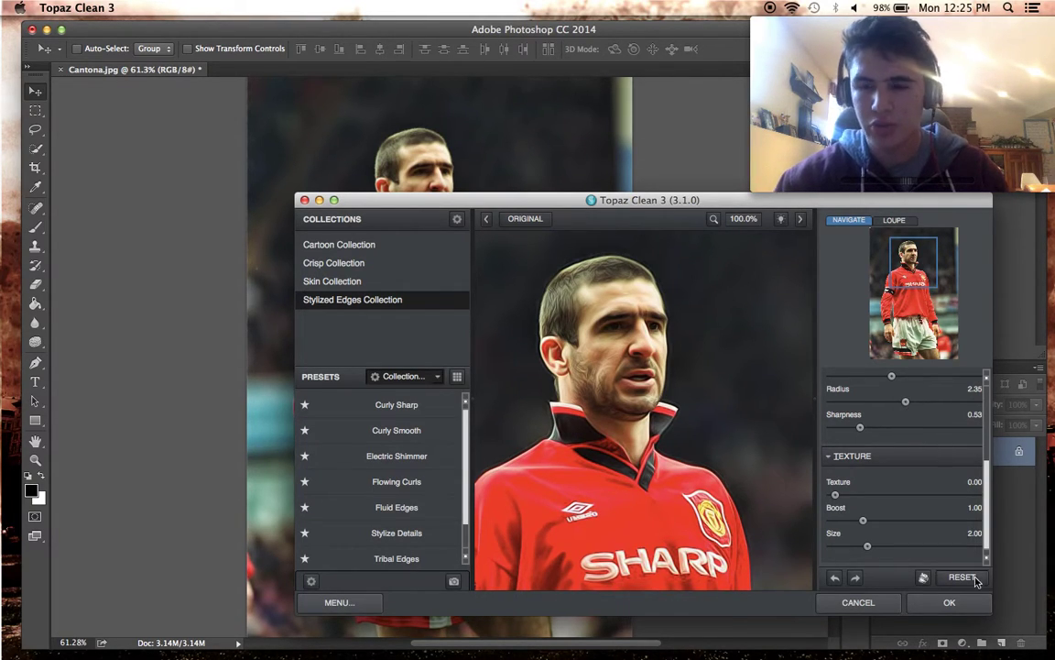
{"action": "left_click", "coordinate": [949, 602]}
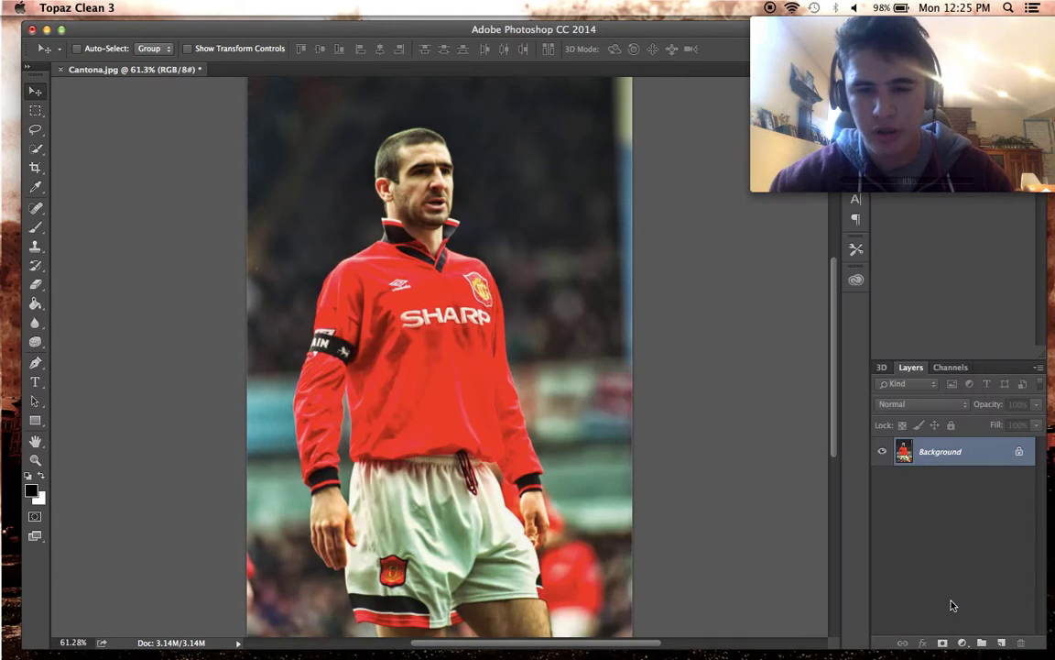
Run Topaz Detail 3 on the photo with the Overall Detail Light I preset from the Creative Detail Collection.
{"action": "scroll", "coordinate": [649, 445], "scroll_direction": "up", "scroll_amount": 3}
{"action": "scroll", "coordinate": [650, 445], "scroll_direction": "down", "scroll_amount": 2}
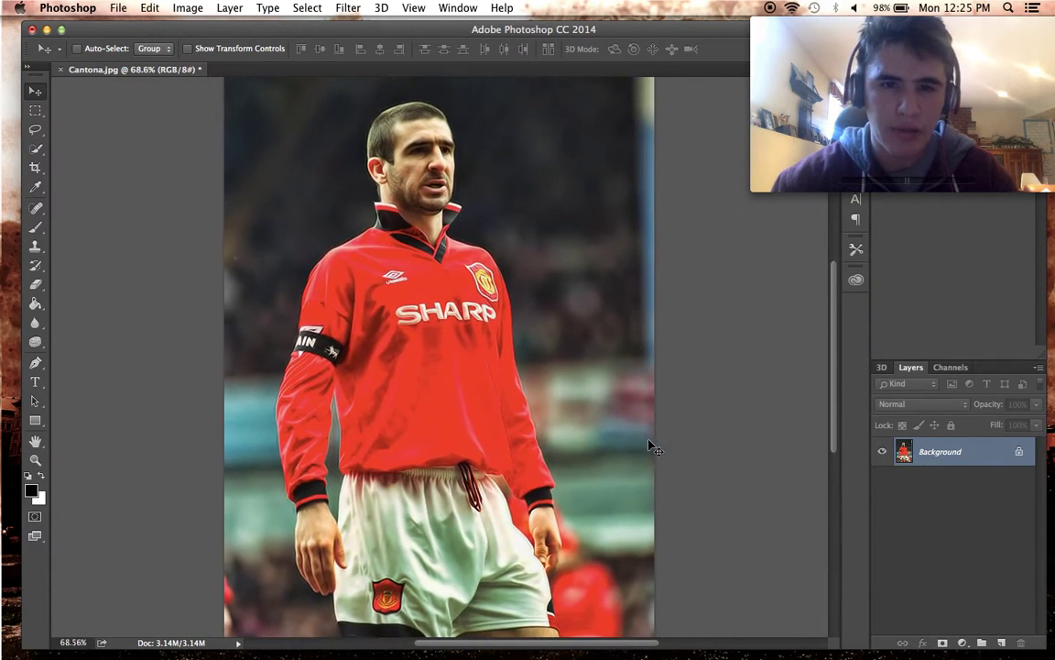
{"action": "left_click", "coordinate": [348, 7]}
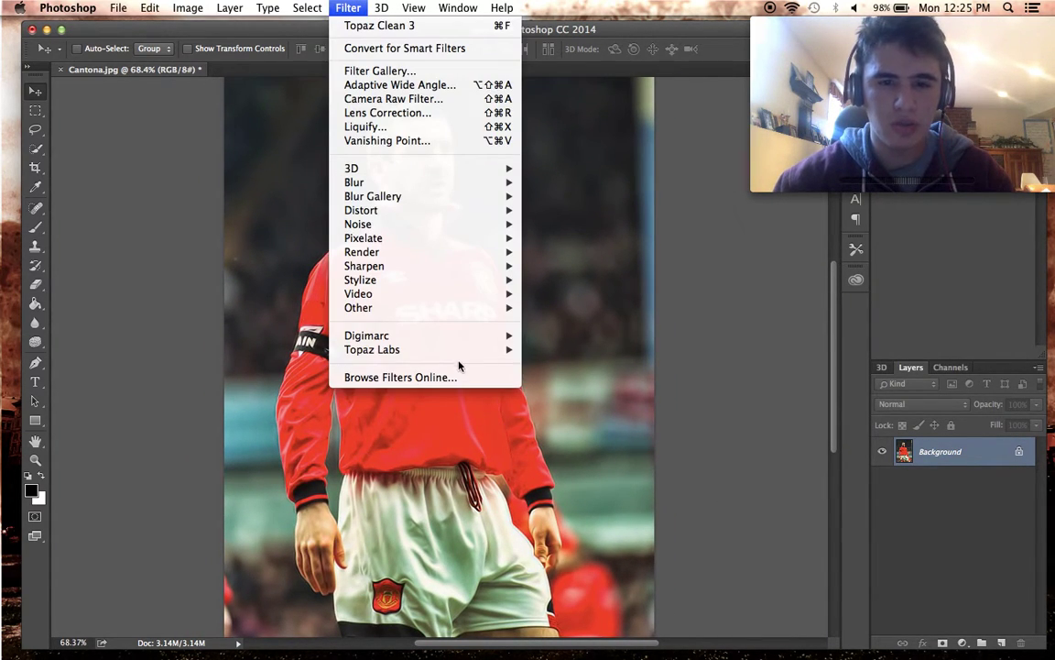
{"action": "mouse_move", "coordinate": [476, 349]}
{"action": "left_click", "coordinate": [535, 392]}
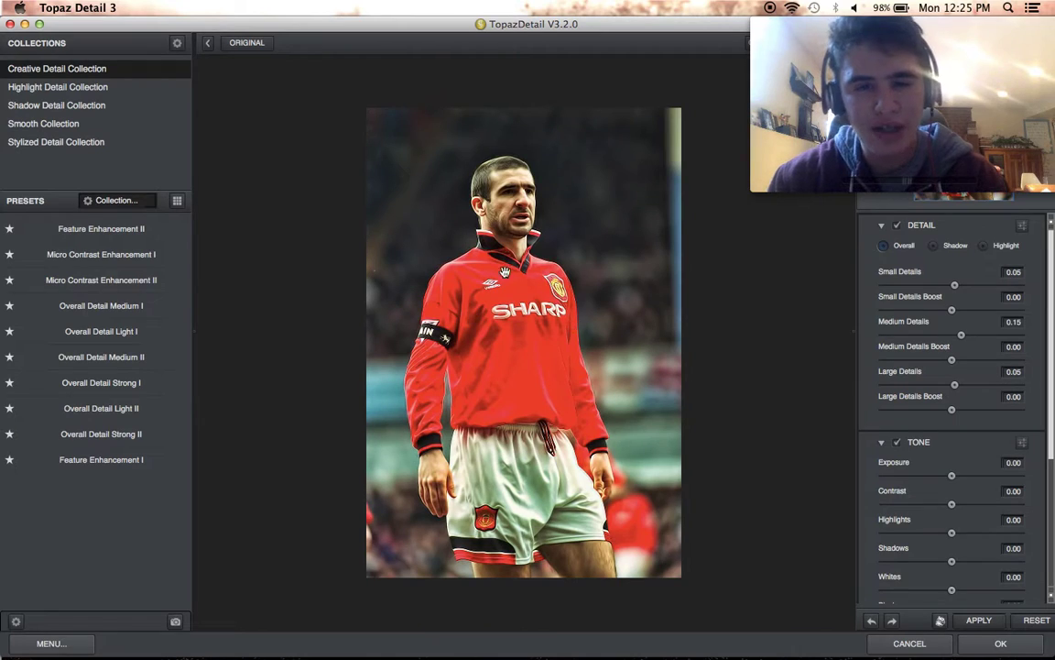
{"action": "left_click", "coordinate": [136, 331]}
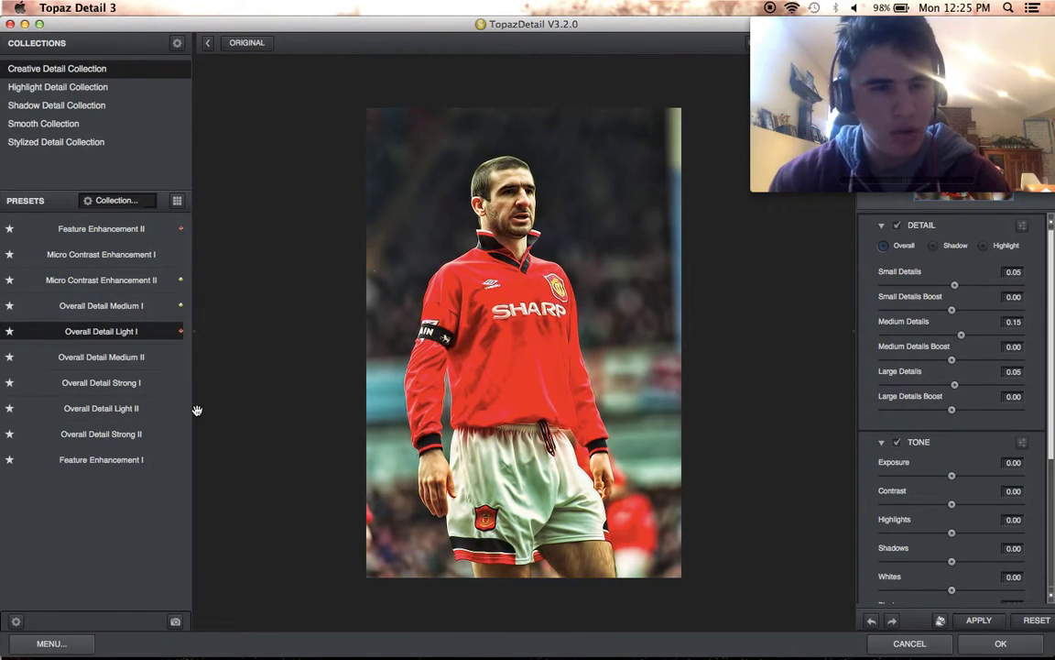
{"action": "mouse_move", "coordinate": [149, 364]}
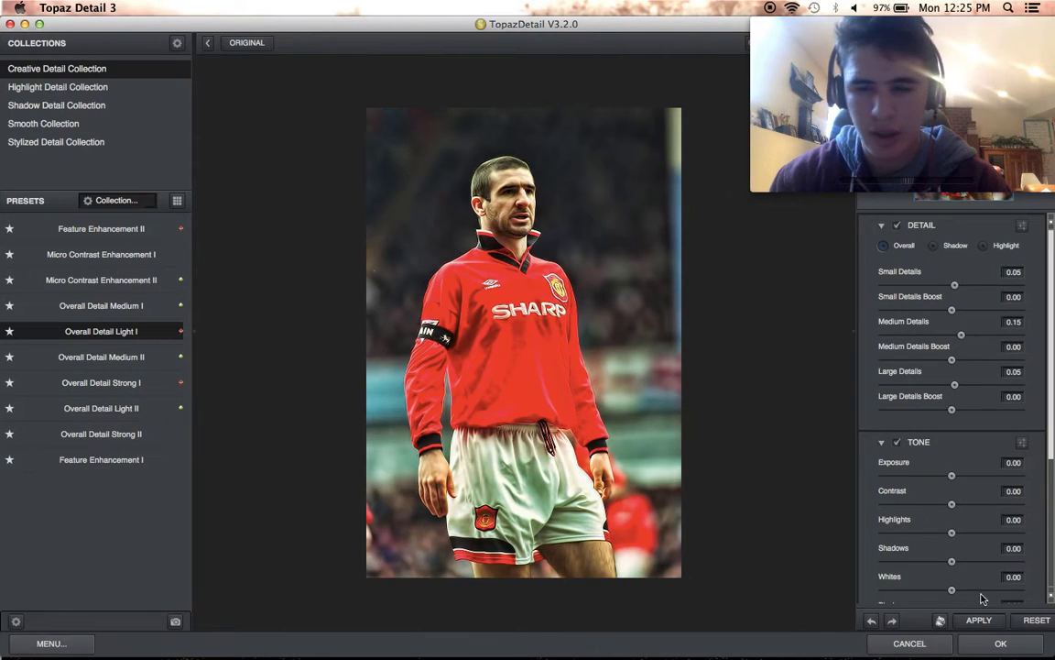
{"action": "left_click", "coordinate": [997, 643]}
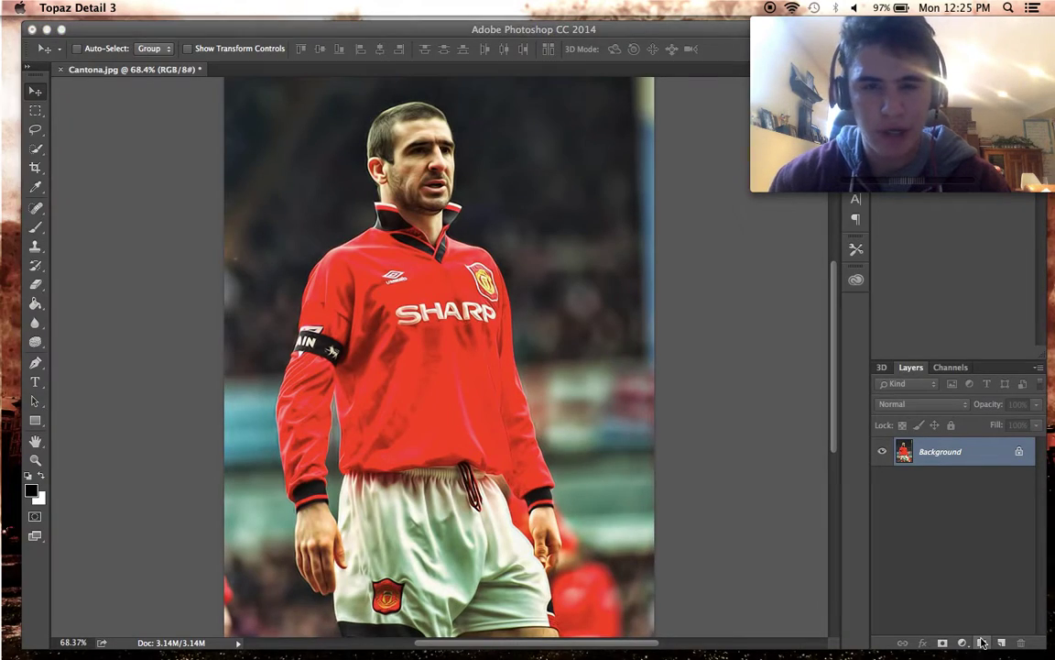
Compare the photo without and with the Topaz Detail effect, examining the shirt up close and the whole figure.
{"action": "key", "text": "super+z"}
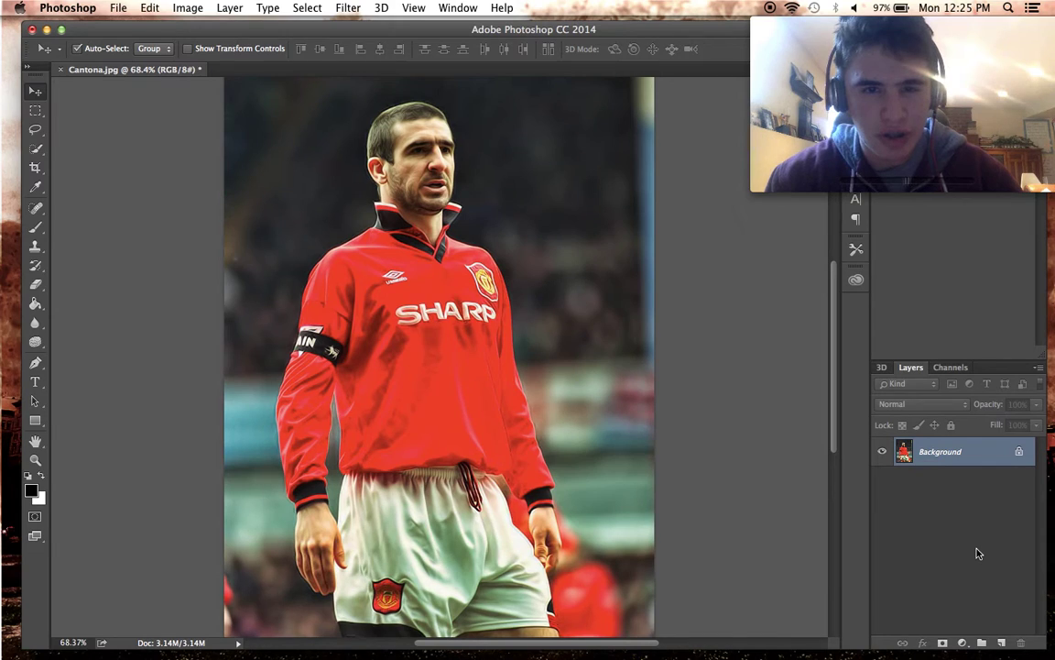
{"action": "key", "text": "super+z"}
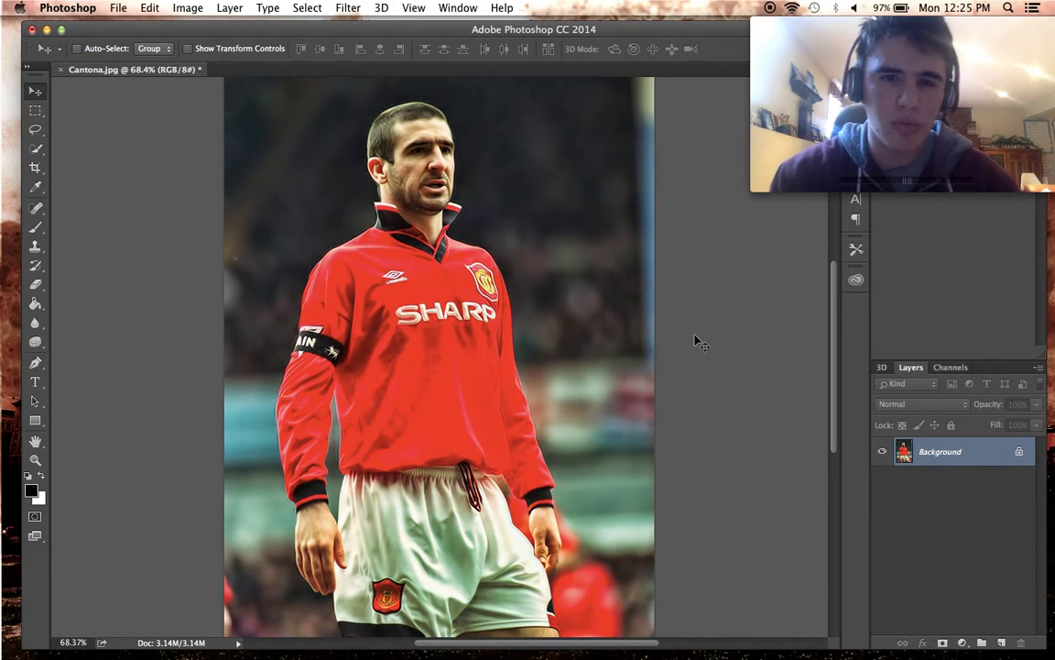
{"action": "scroll", "coordinate": [695, 336], "scroll_direction": "up", "scroll_amount": 5}
{"action": "scroll", "coordinate": [695, 338], "scroll_direction": "down", "scroll_amount": 4}
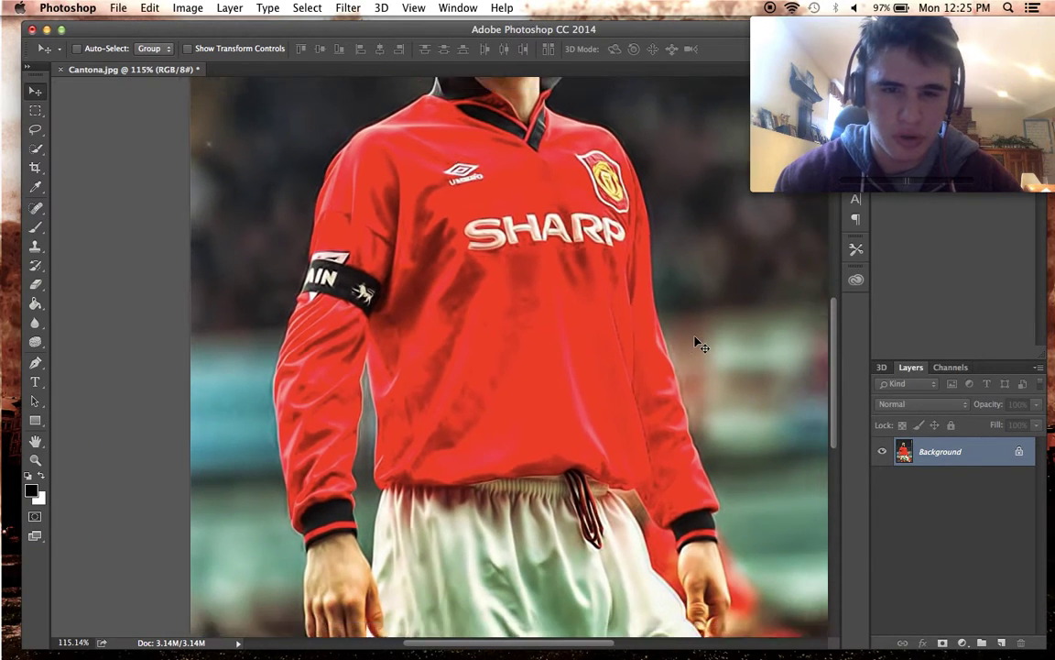
{"action": "scroll", "coordinate": [698, 342], "scroll_direction": "down", "scroll_amount": 5}
{"action": "scroll", "coordinate": [698, 343], "scroll_direction": "up", "scroll_amount": 1}
{"action": "scroll", "coordinate": [698, 342], "scroll_direction": "down", "scroll_amount": 1}
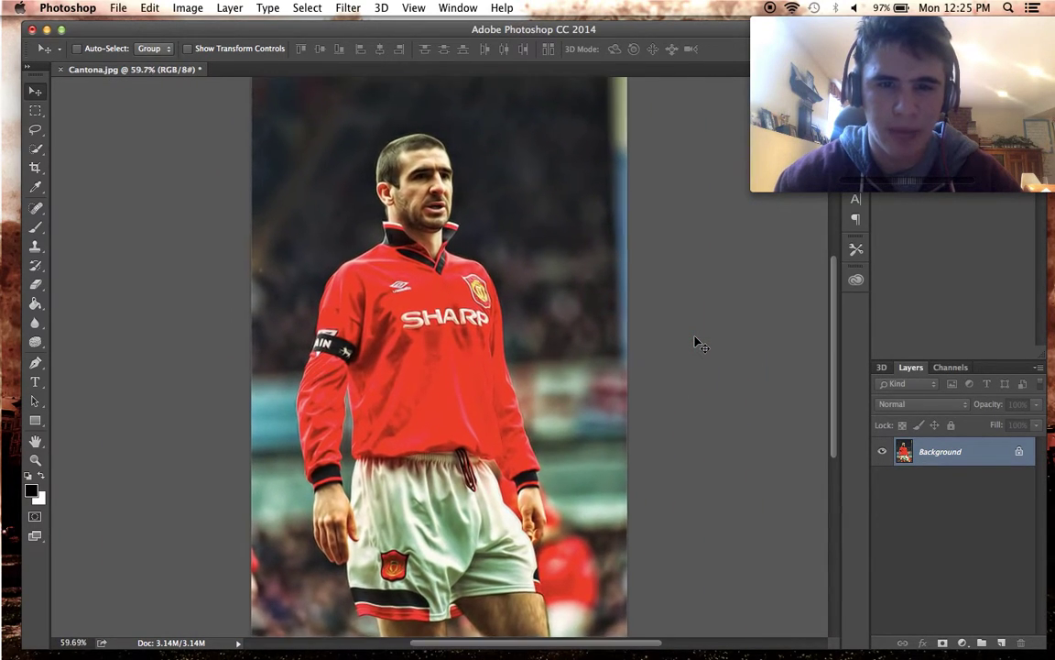
{"action": "scroll", "coordinate": [698, 342], "scroll_direction": "up", "scroll_amount": 1}
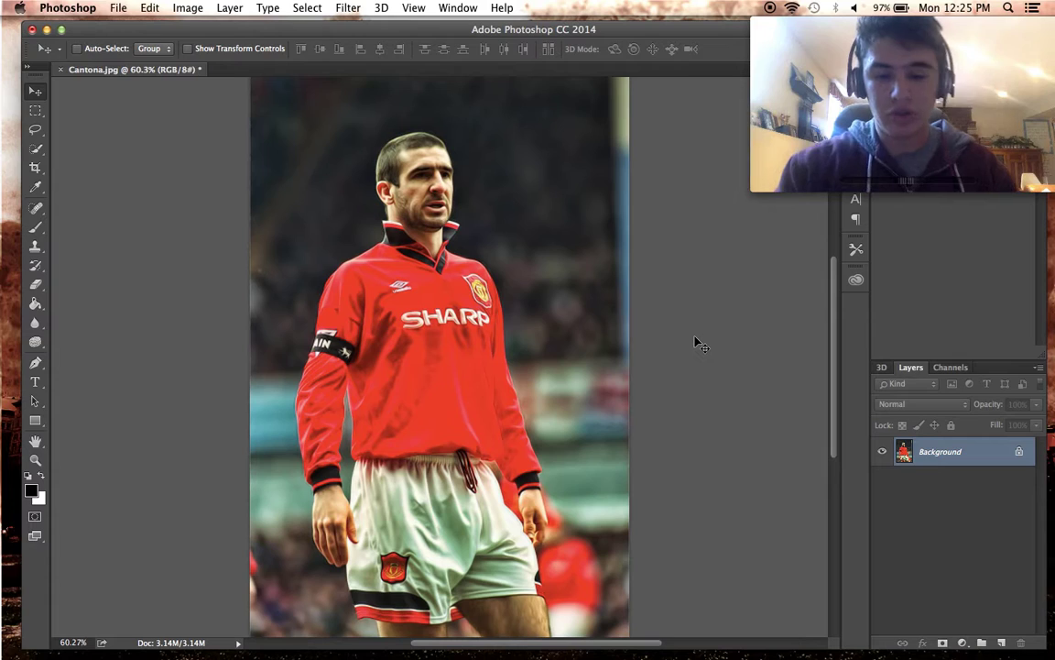
Duplicate the background layer and use Quick Selection to select the backdrop to the left of the player.
{"action": "key", "text": "super+j"}
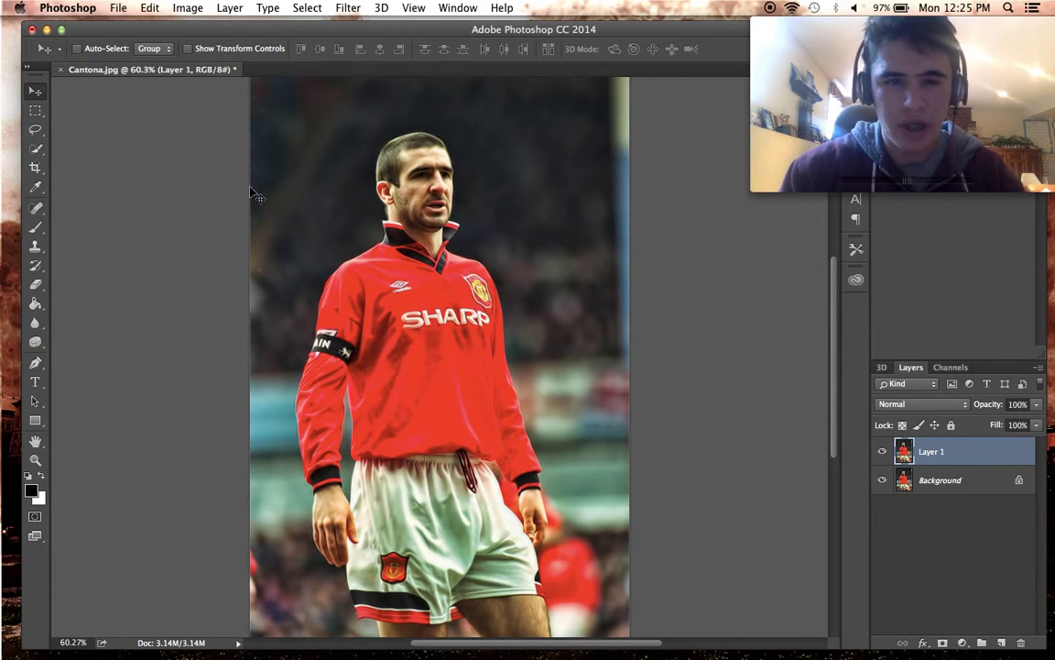
{"action": "left_click", "coordinate": [35, 148]}
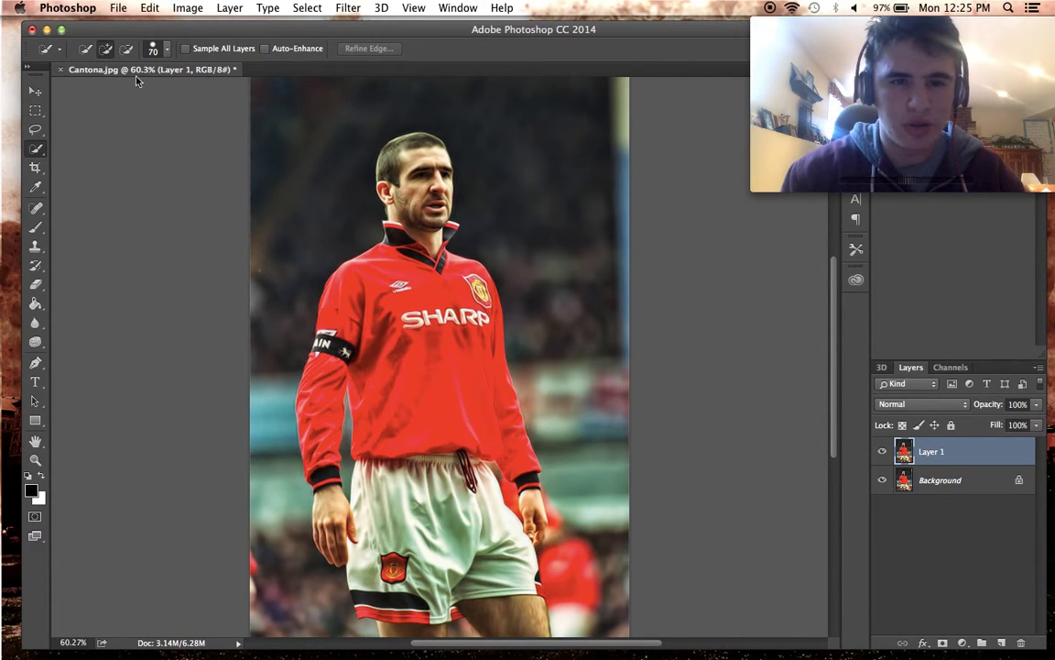
{"action": "left_click_drag", "start_coordinate": [288, 176], "coordinate": [265, 420]}
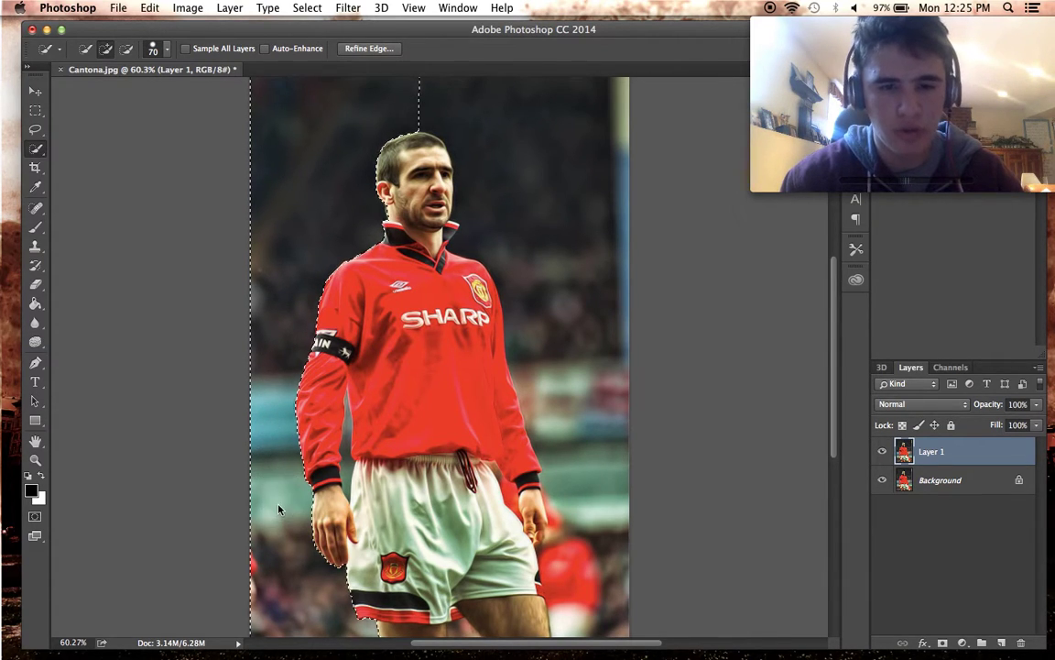
Reduce the Quick Selection brush size to 10 and add the backdrop to the right of the player to the selection.
{"action": "key", "text": "bracketleft"}
{"action": "key", "text": "bracketleft"}
{"action": "key", "text": "bracketleft"}
{"action": "key", "text": "bracketleft"}
{"action": "key", "text": "bracketleft"}
{"action": "key", "text": "bracketleft"}
{"action": "key", "text": "bracketleft"}
{"action": "key", "text": "bracketleft"}
{"action": "key", "text": "bracketleft"}
{"action": "key", "text": "bracketleft"}
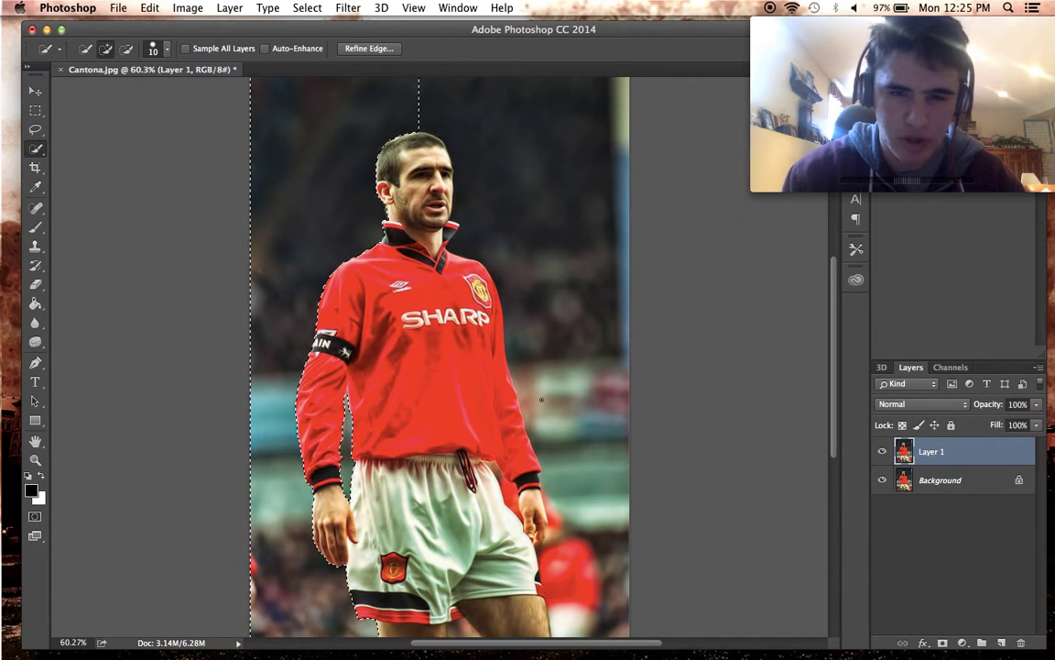
{"action": "left_click_drag", "start_coordinate": [541, 399], "coordinate": [519, 237]}
Add the gap between the shorts and the right-hand arm and the gap between the legs to the selection.
{"action": "key", "text": "super+plus"}
{"action": "key", "text": "super+plus"}
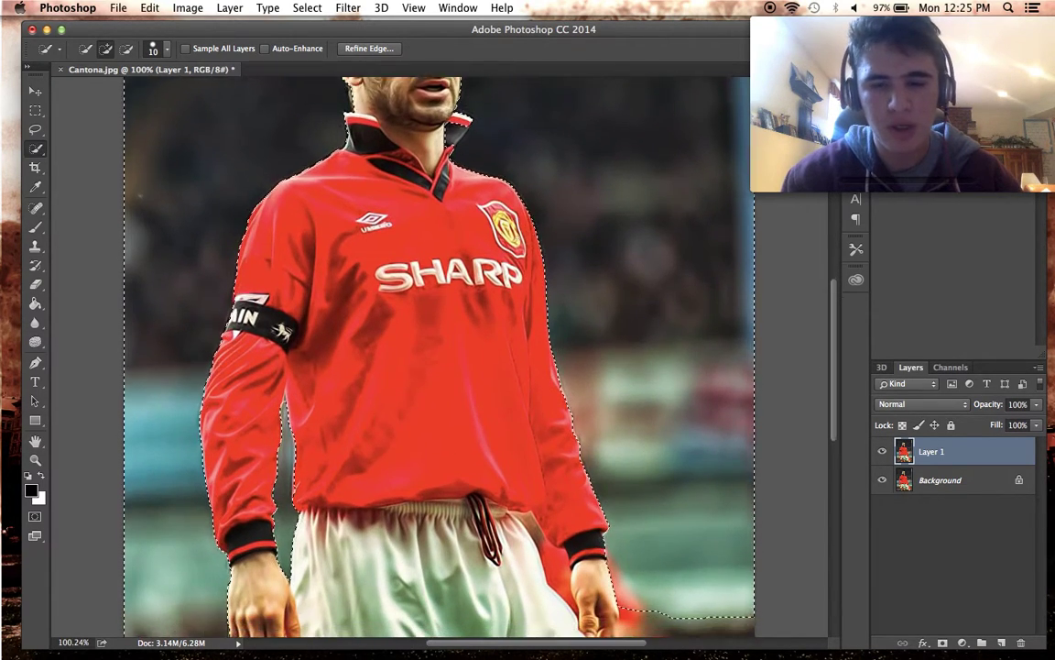
{"action": "scroll", "coordinate": [474, 342], "scroll_direction": "down", "scroll_amount": 5}
{"action": "scroll", "coordinate": [474, 342], "scroll_direction": "right", "scroll_amount": 2}
{"action": "scroll", "coordinate": [474, 342], "scroll_direction": "down", "scroll_amount": 3}
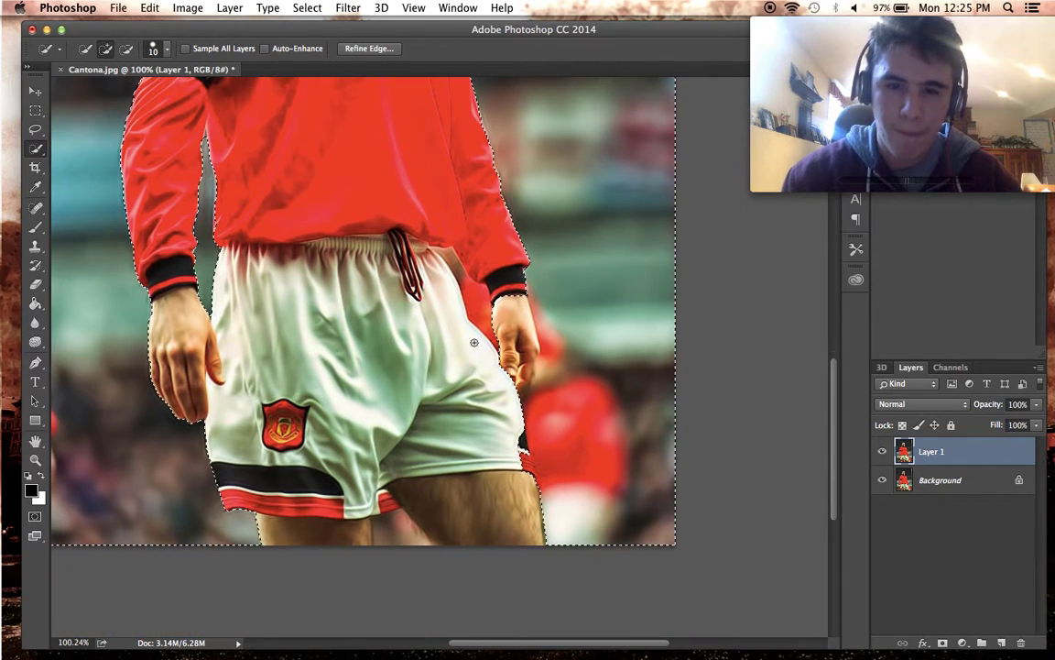
{"action": "left_click_drag", "start_coordinate": [481, 331], "coordinate": [446, 257]}
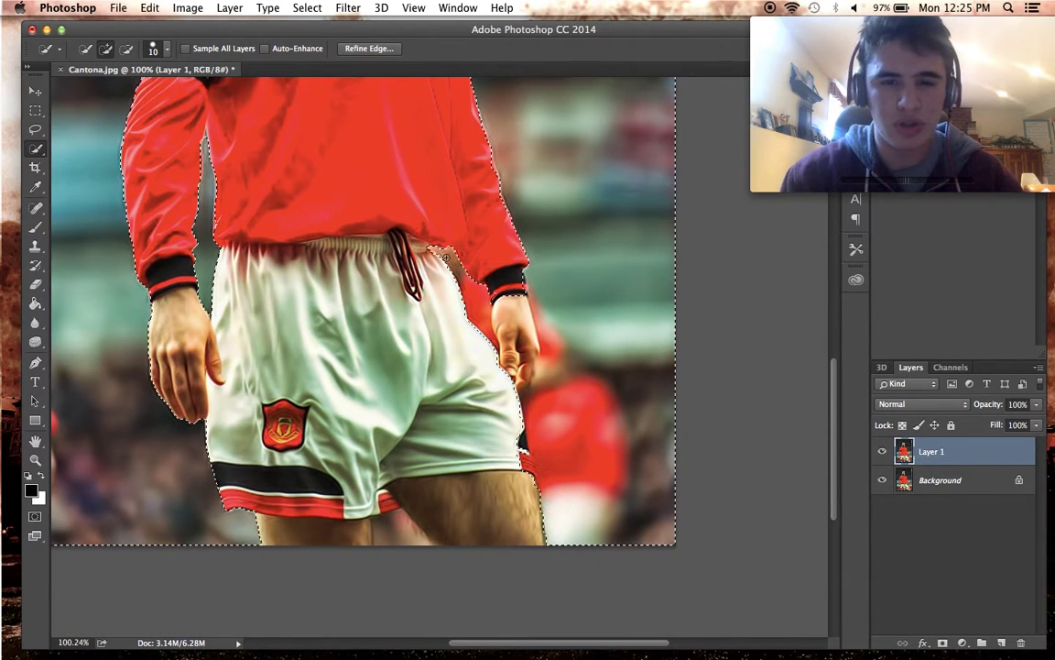
{"action": "left_click", "coordinate": [392, 523]}
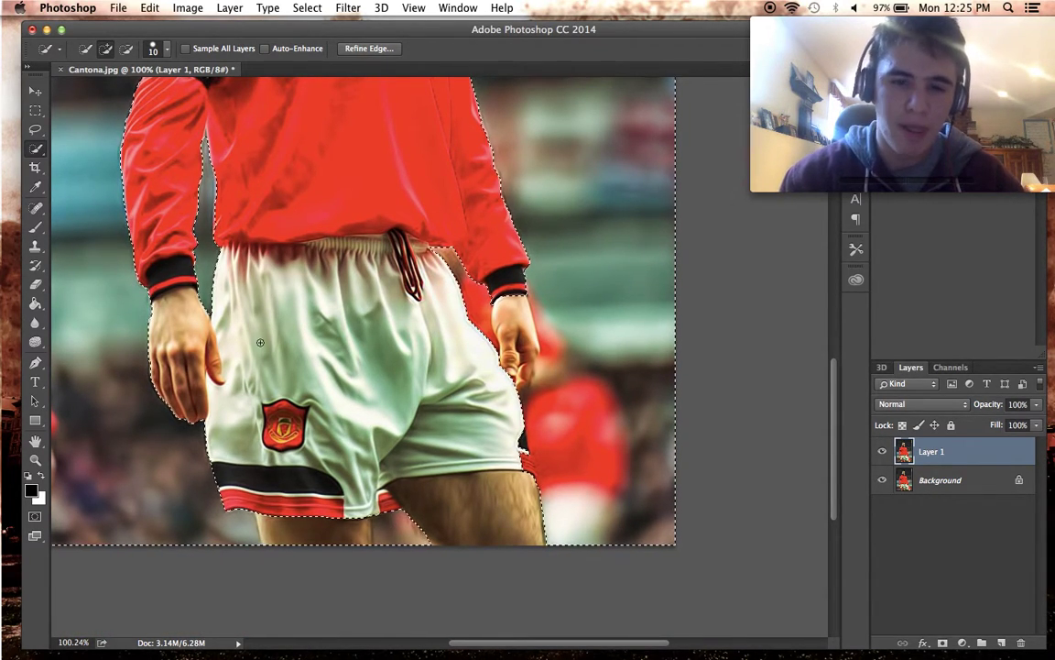
Subtract the player's bare leg below the crest side of the shorts from the backdrop selection.
{"action": "left_click", "coordinate": [125, 49]}
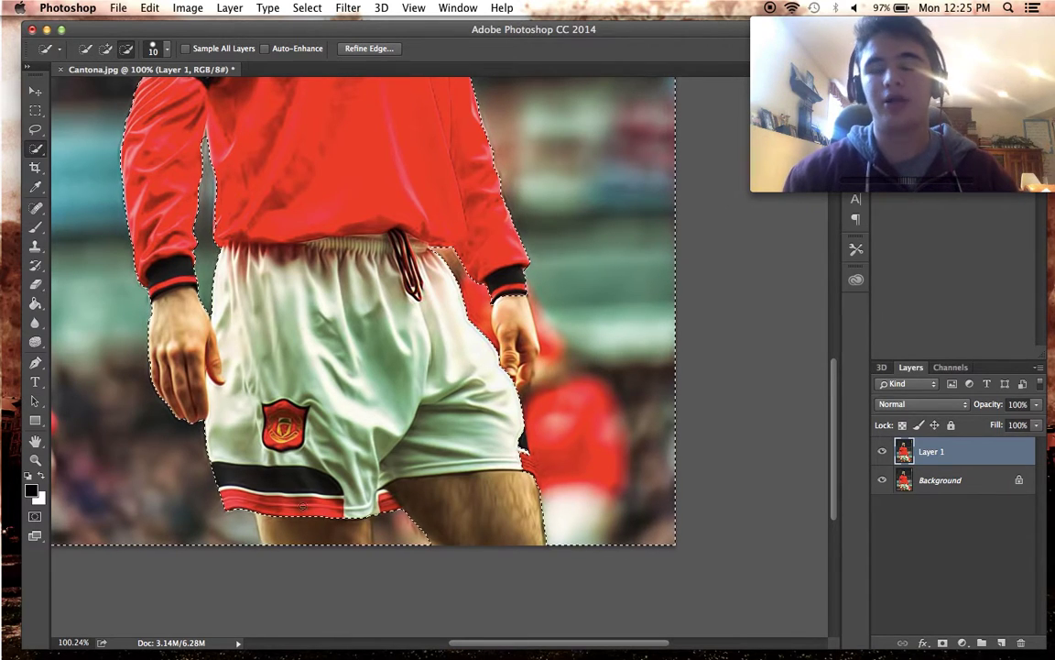
{"action": "left_click_drag", "start_coordinate": [303, 513], "coordinate": [304, 552]}
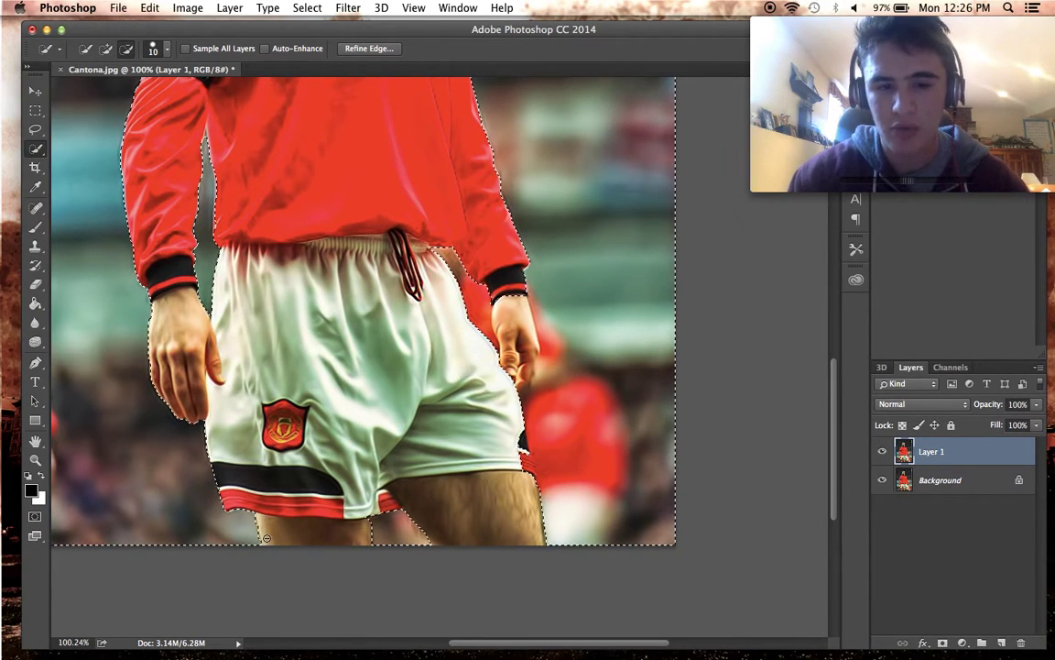
Inspect the selection outline around the player's head, collar, arms, hands, shorts and legs up close and as a whole.
{"action": "scroll", "coordinate": [233, 343], "scroll_direction": "up", "scroll_amount": 3}
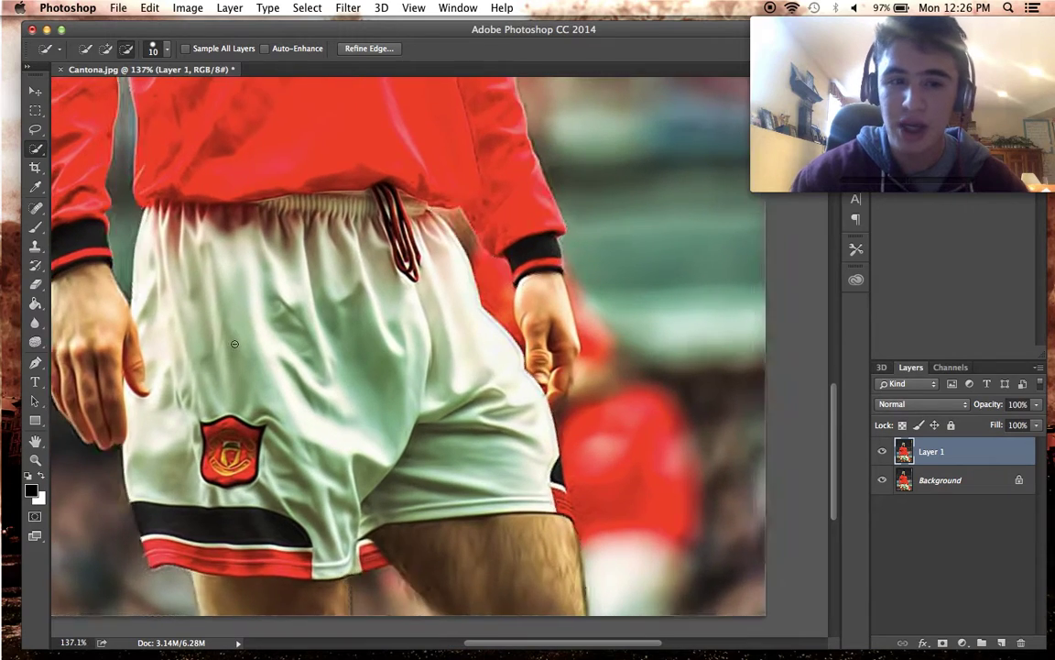
{"action": "scroll", "coordinate": [235, 344], "scroll_direction": "up", "scroll_amount": 10}
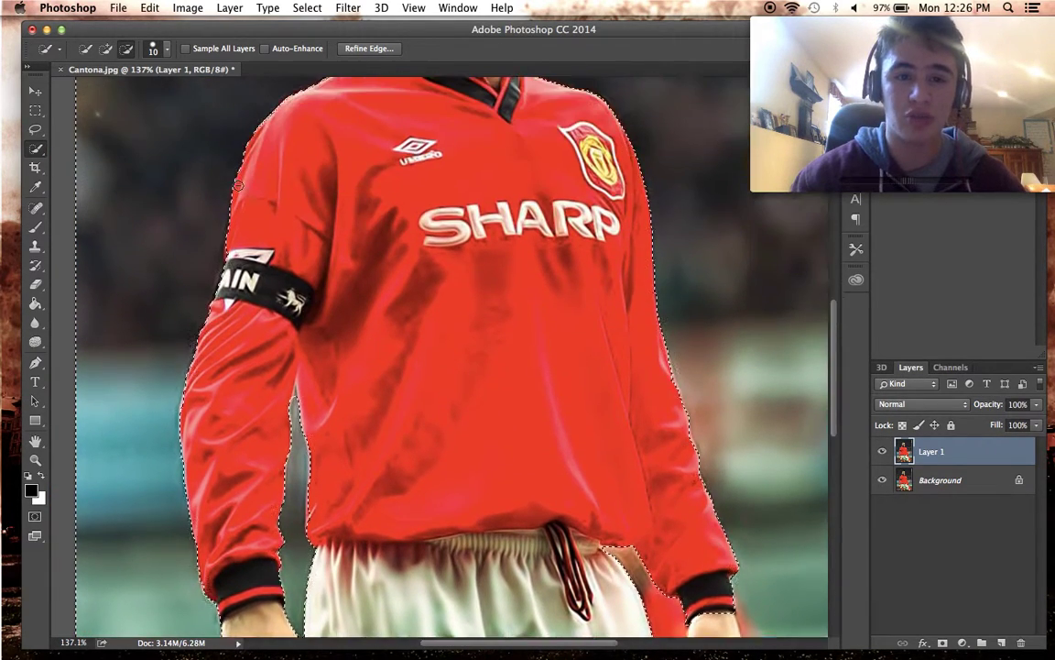
{"action": "scroll", "coordinate": [241, 186], "scroll_direction": "up", "scroll_amount": 5}
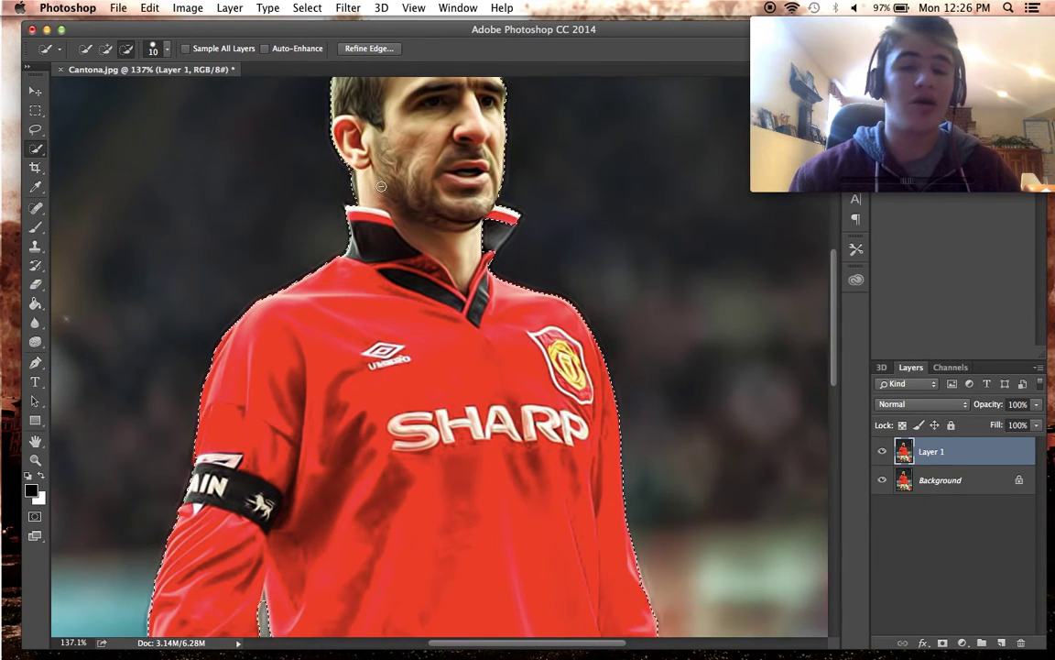
{"action": "scroll", "coordinate": [340, 183], "scroll_direction": "up", "scroll_amount": 3}
{"action": "scroll", "coordinate": [381, 183], "scroll_direction": "up", "scroll_amount": 8}
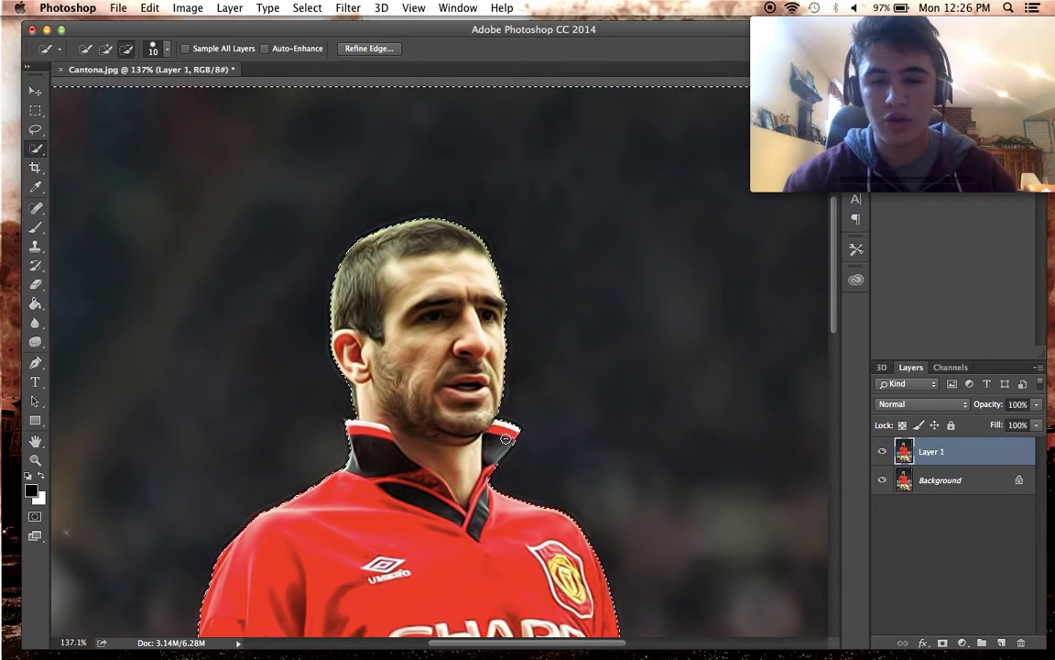
{"action": "scroll", "coordinate": [474, 521], "scroll_direction": "down", "scroll_amount": 4}
{"action": "scroll", "coordinate": [475, 521], "scroll_direction": "right", "scroll_amount": 3}
{"action": "scroll", "coordinate": [475, 521], "scroll_direction": "down", "scroll_amount": 4}
{"action": "scroll", "coordinate": [474, 521], "scroll_direction": "right", "scroll_amount": 2}
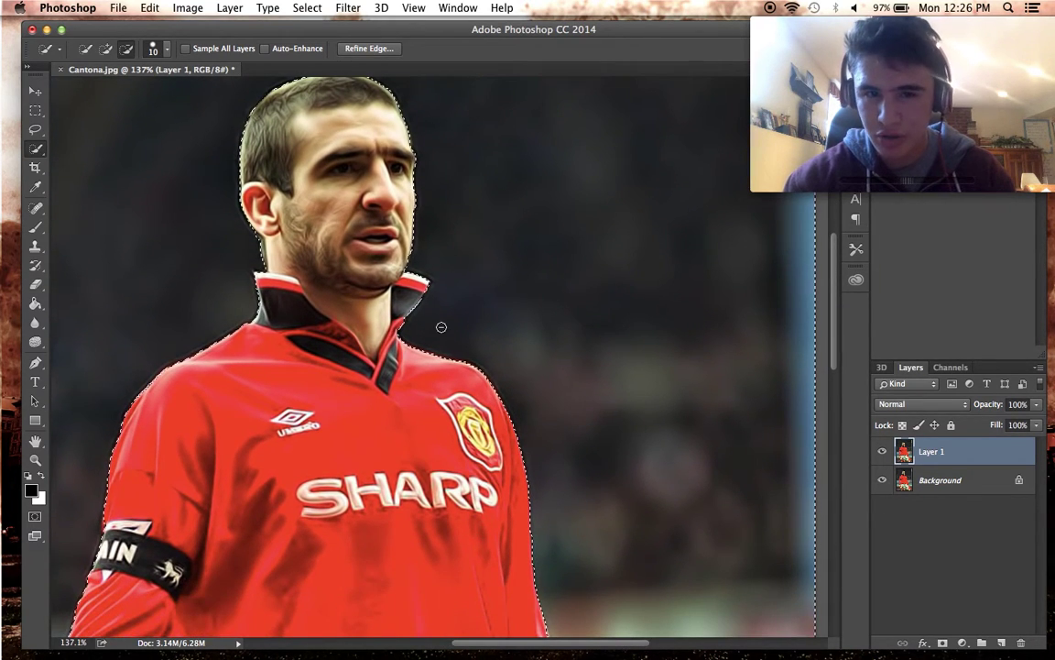
{"action": "scroll", "coordinate": [437, 329], "scroll_direction": "down", "scroll_amount": 20}
{"action": "scroll", "coordinate": [438, 329], "scroll_direction": "right", "scroll_amount": 4}
{"action": "scroll", "coordinate": [400, 290], "scroll_direction": "down", "scroll_amount": 4}
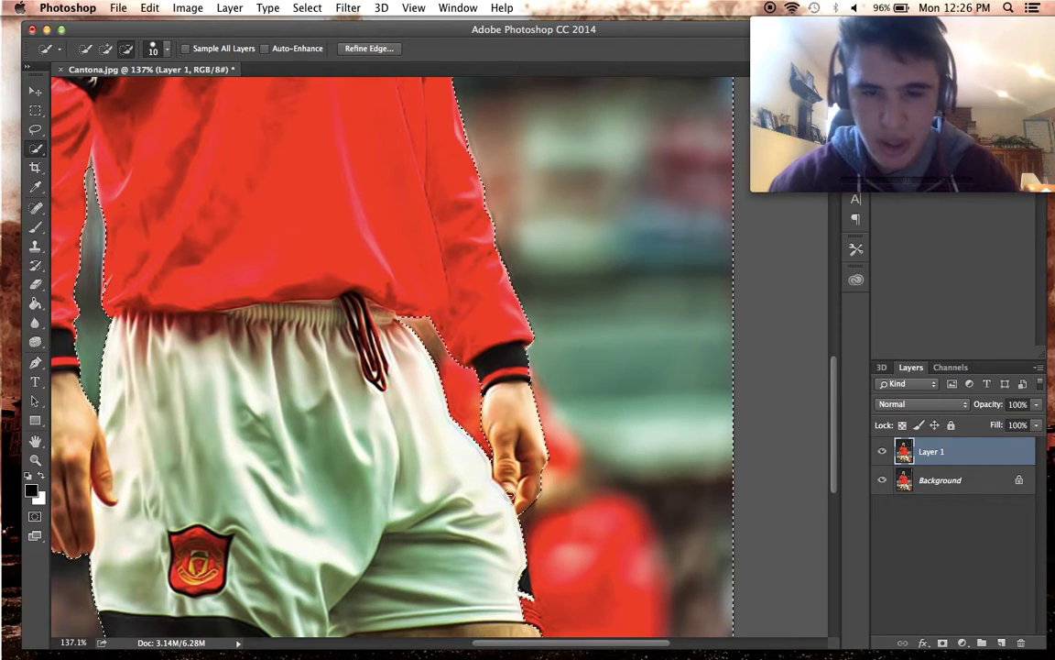
{"action": "scroll", "coordinate": [495, 524], "scroll_direction": "down", "scroll_amount": 4}
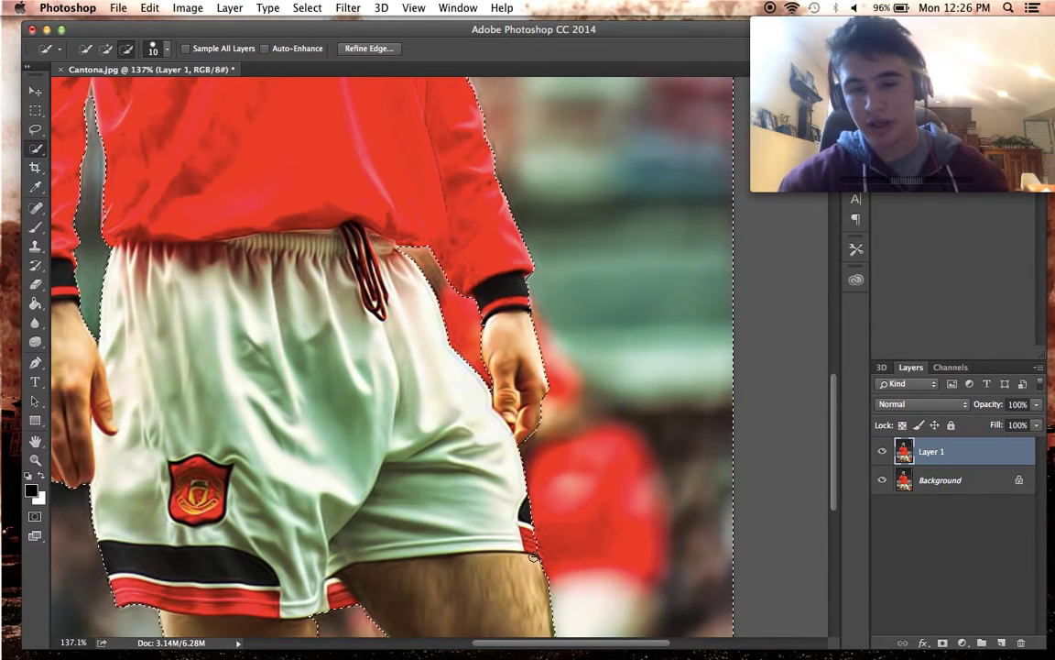
{"action": "scroll", "coordinate": [459, 553], "scroll_direction": "down", "scroll_amount": 5}
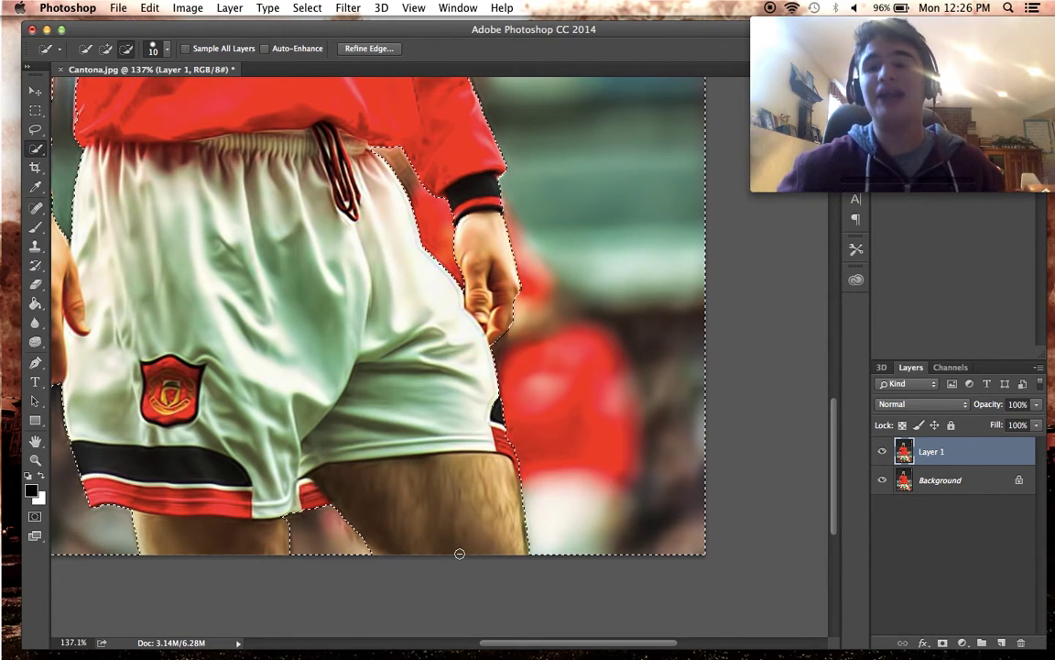
{"action": "scroll", "coordinate": [460, 553], "scroll_direction": "up", "scroll_amount": 5}
{"action": "scroll", "coordinate": [459, 553], "scroll_direction": "left", "scroll_amount": 2}
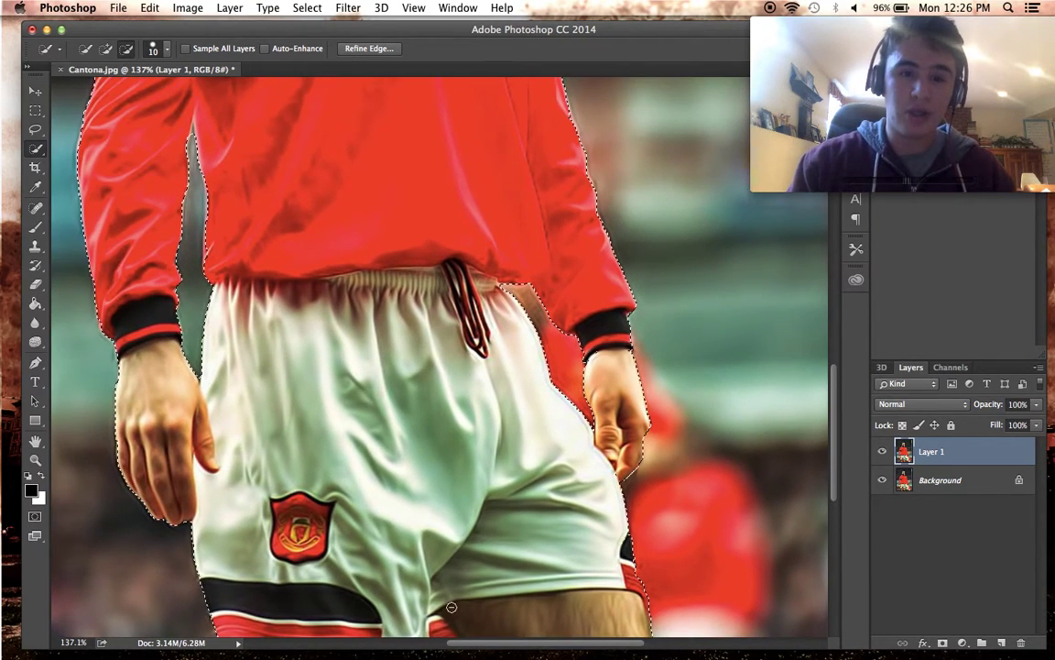
{"action": "scroll", "coordinate": [443, 478], "scroll_direction": "up", "scroll_amount": 5}
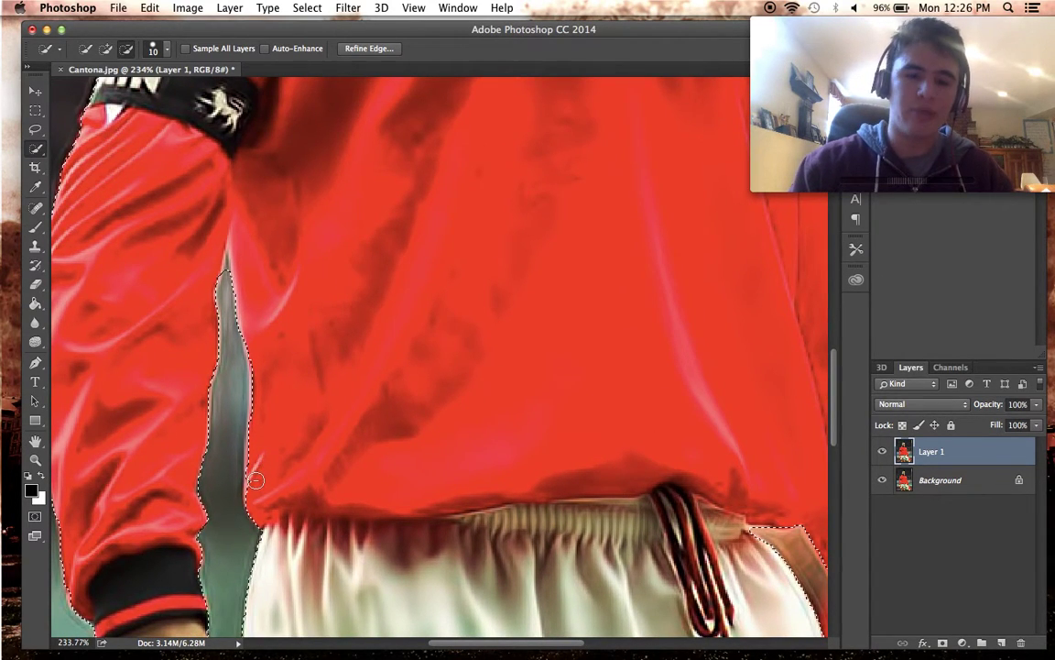
{"action": "scroll", "coordinate": [255, 479], "scroll_direction": "up", "scroll_amount": 10}
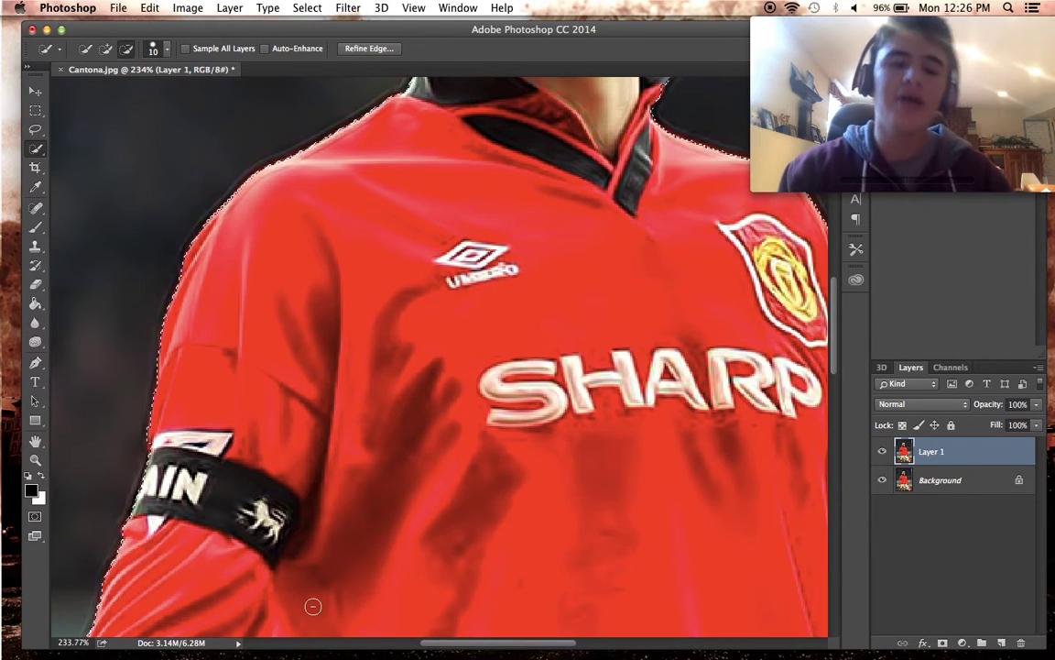
{"action": "scroll", "coordinate": [271, 471], "scroll_direction": "down", "scroll_amount": 5}
{"action": "scroll", "coordinate": [271, 475], "scroll_direction": "down", "scroll_amount": 3}
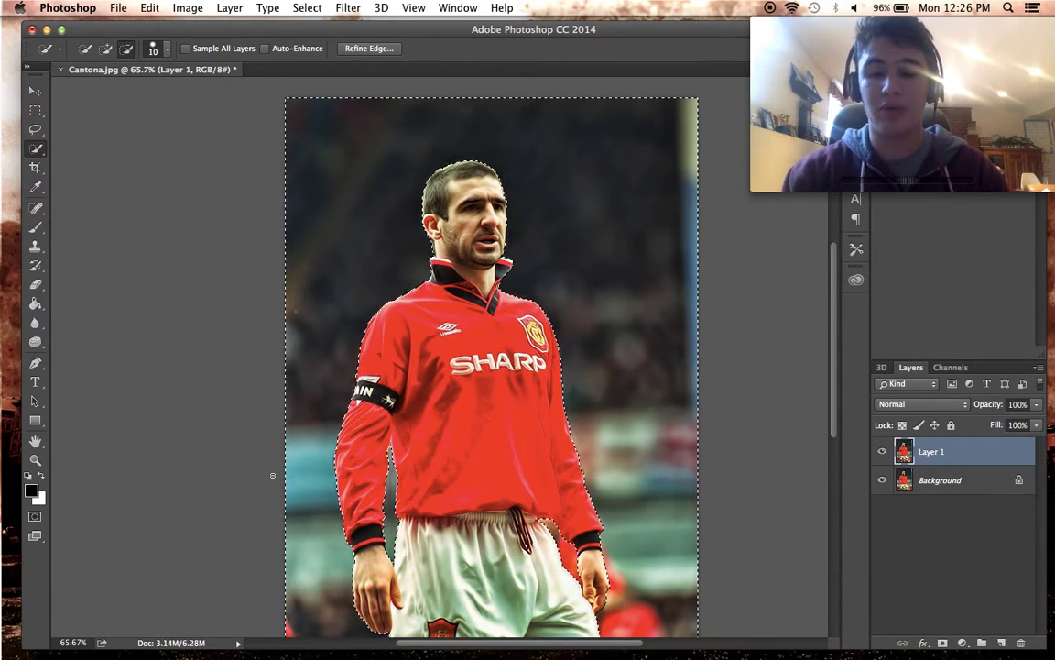
{"action": "scroll", "coordinate": [272, 474], "scroll_direction": "down", "scroll_amount": 5}
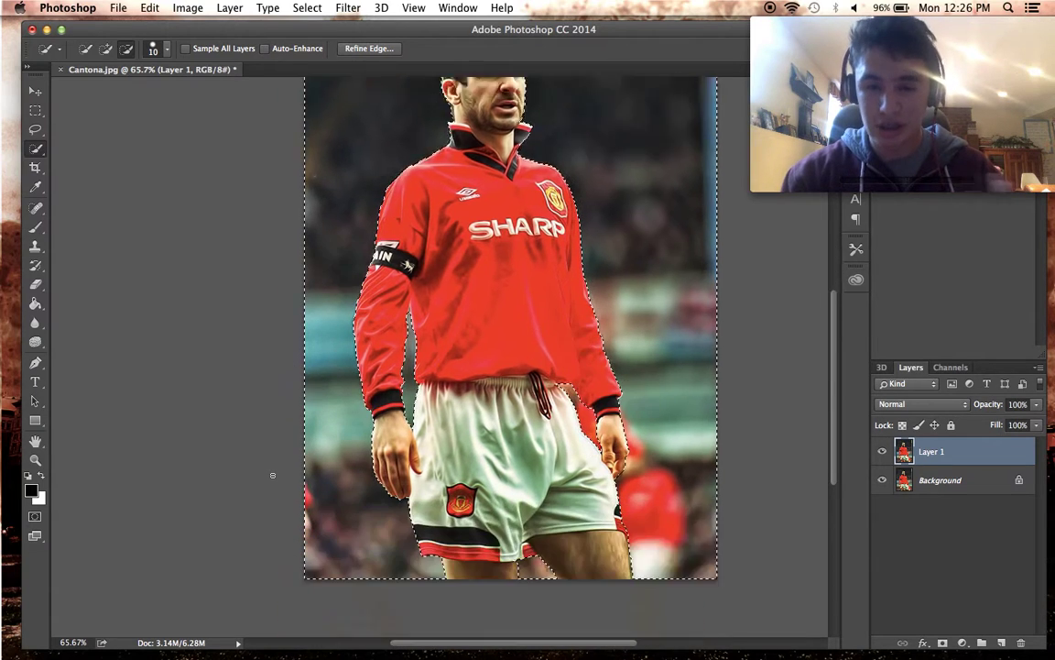
{"action": "scroll", "coordinate": [272, 474], "scroll_direction": "down", "scroll_amount": 2}
{"action": "scroll", "coordinate": [272, 474], "scroll_direction": "up", "scroll_amount": 1}
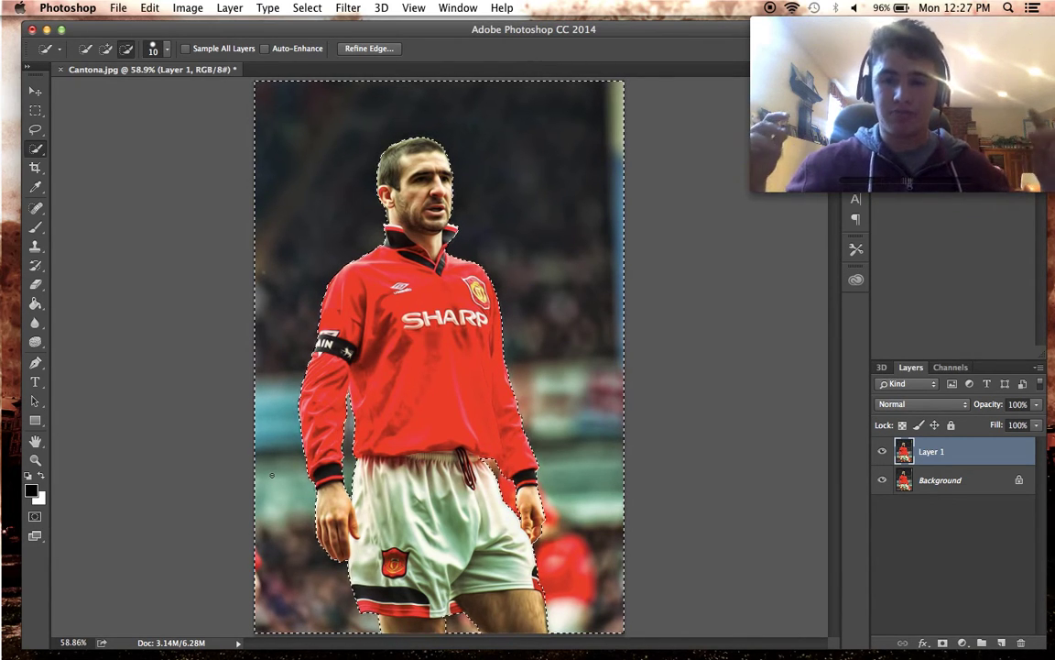
Delete the selected backdrop from the duplicated layer and clear the selection.
{"action": "key", "text": "Delete"}
{"action": "key", "text": "super+d"}
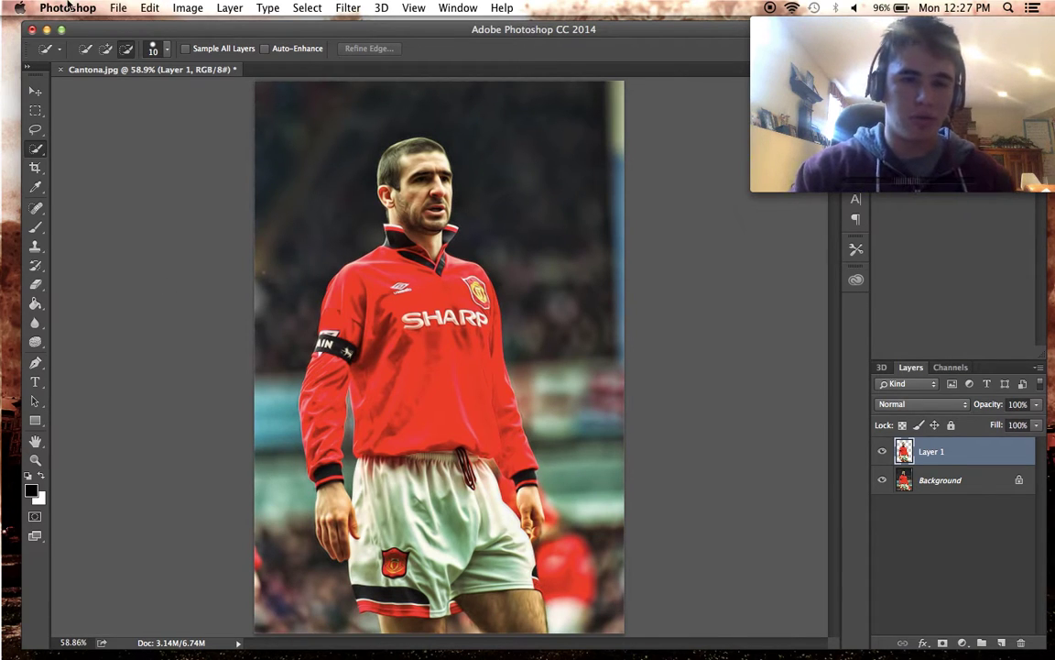
{"action": "left_click", "coordinate": [148, 8]}
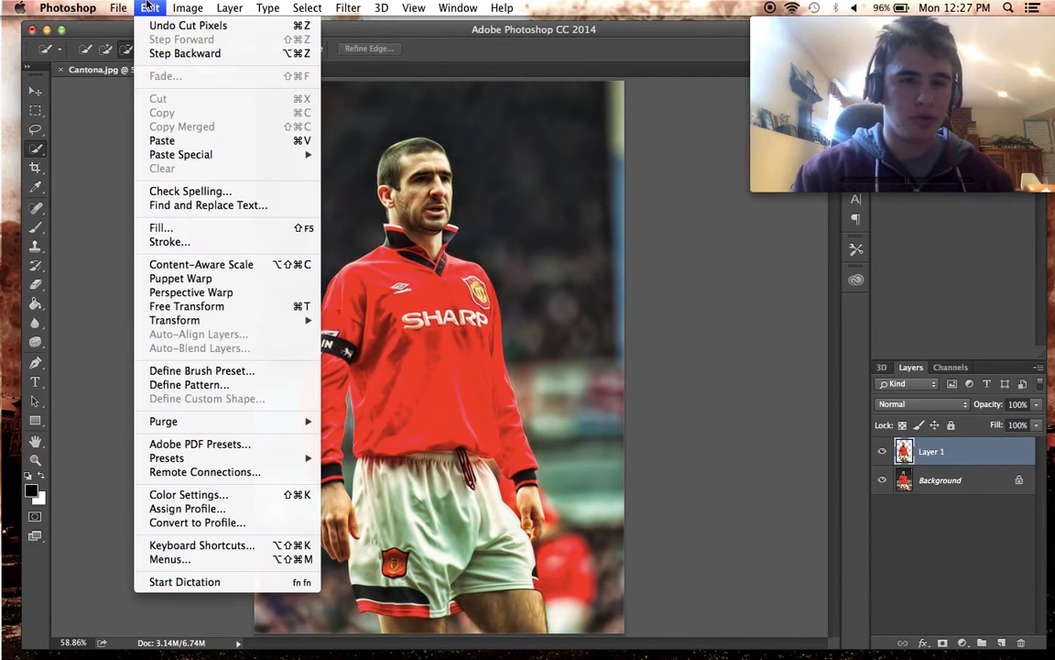
{"action": "left_click", "coordinate": [494, 209]}
Hide and show the Background layer to check the cut-out player on transparency.
{"action": "left_click", "coordinate": [885, 482]}
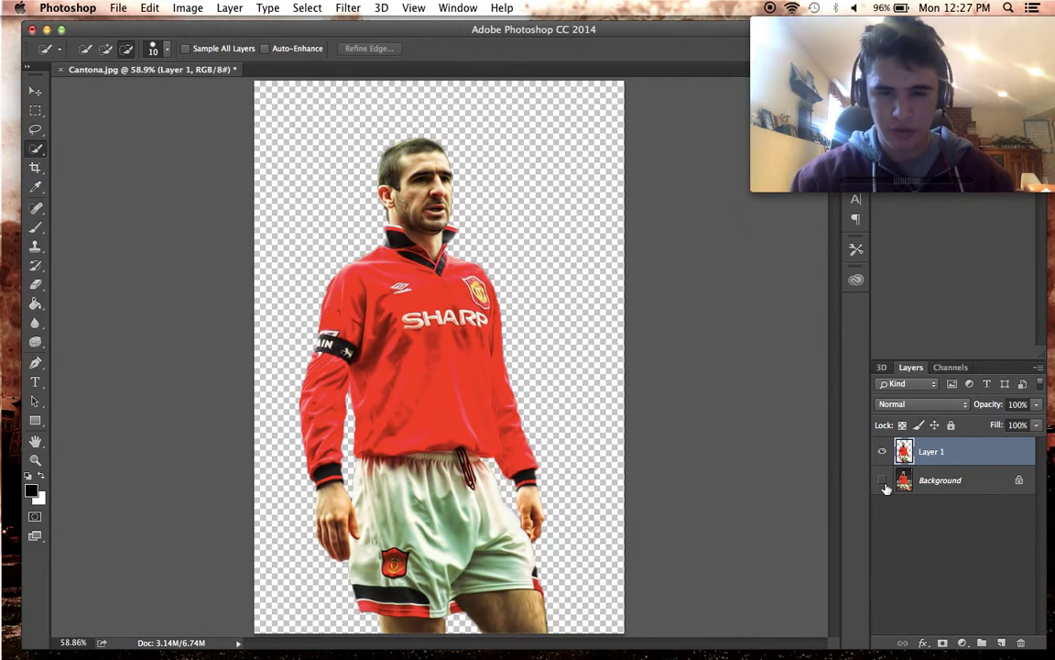
{"action": "left_click", "coordinate": [883, 481]}
{"action": "left_click", "coordinate": [883, 481]}
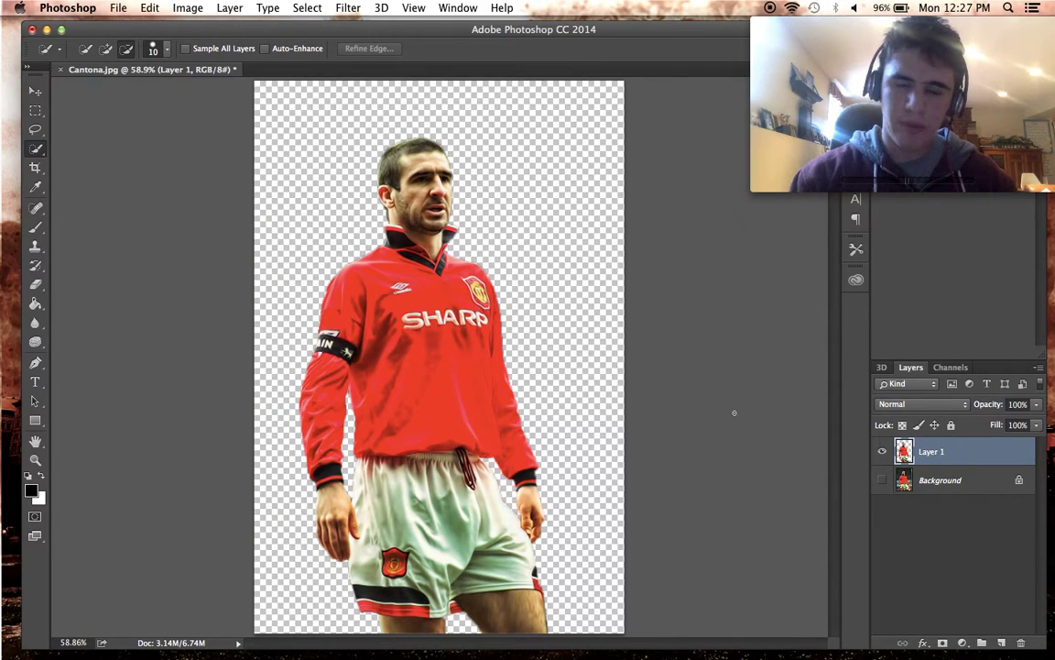
{"action": "left_click", "coordinate": [883, 481]}
Create a new 2222 by 2222 pixel document and fill its background with black.
{"action": "left_click", "coordinate": [115, 8]}
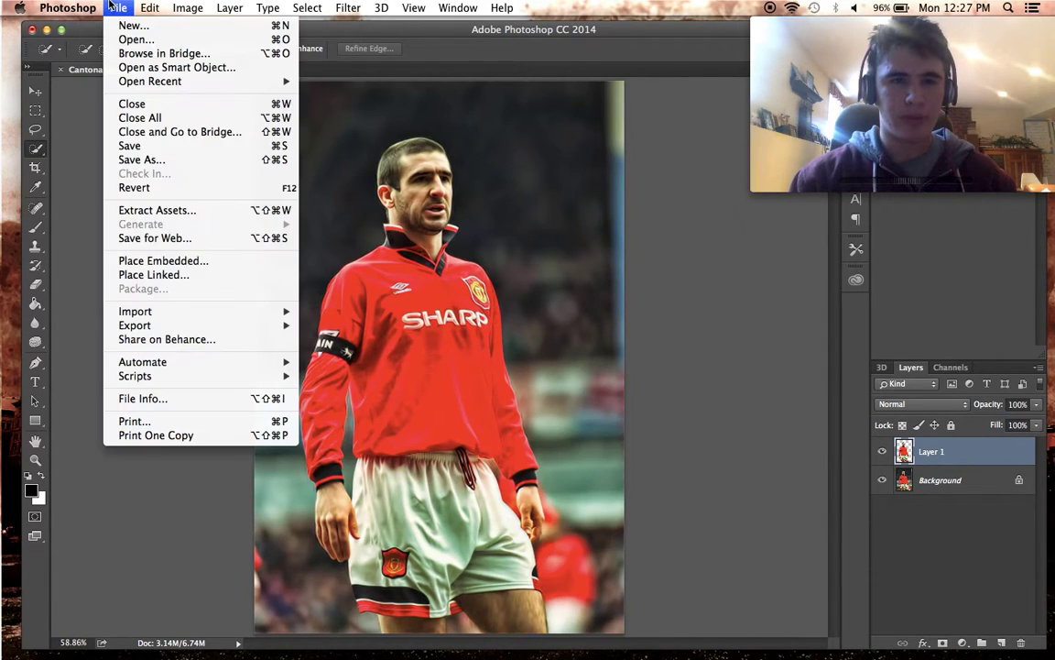
{"action": "left_click", "coordinate": [126, 24]}
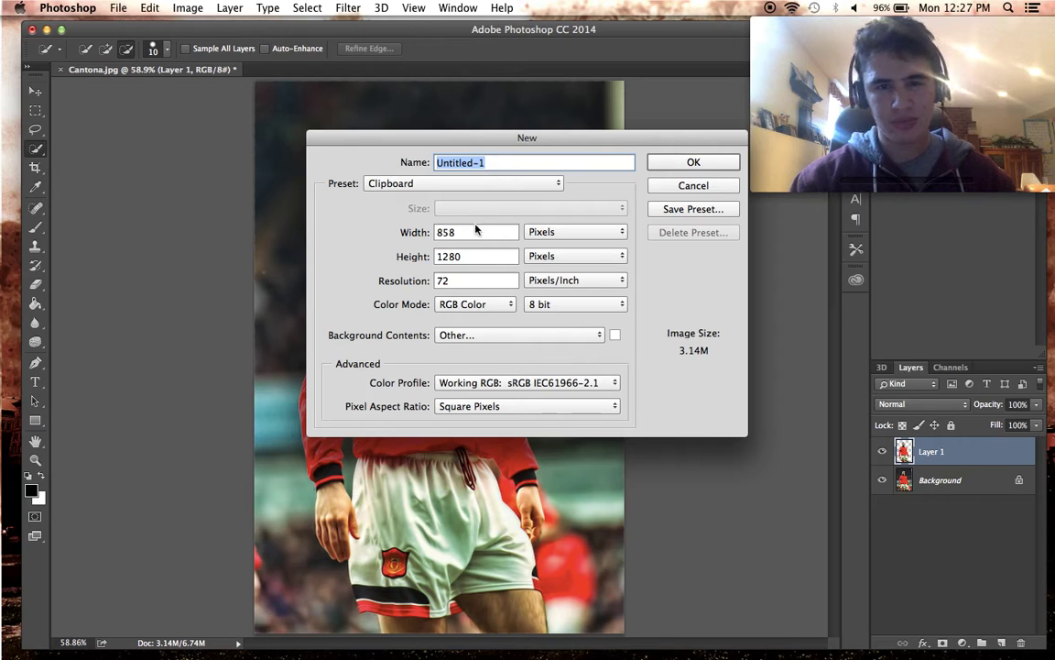
{"action": "left_click_drag", "start_coordinate": [476, 232], "coordinate": [384, 231]}
{"action": "key", "text": "BackSpace"}
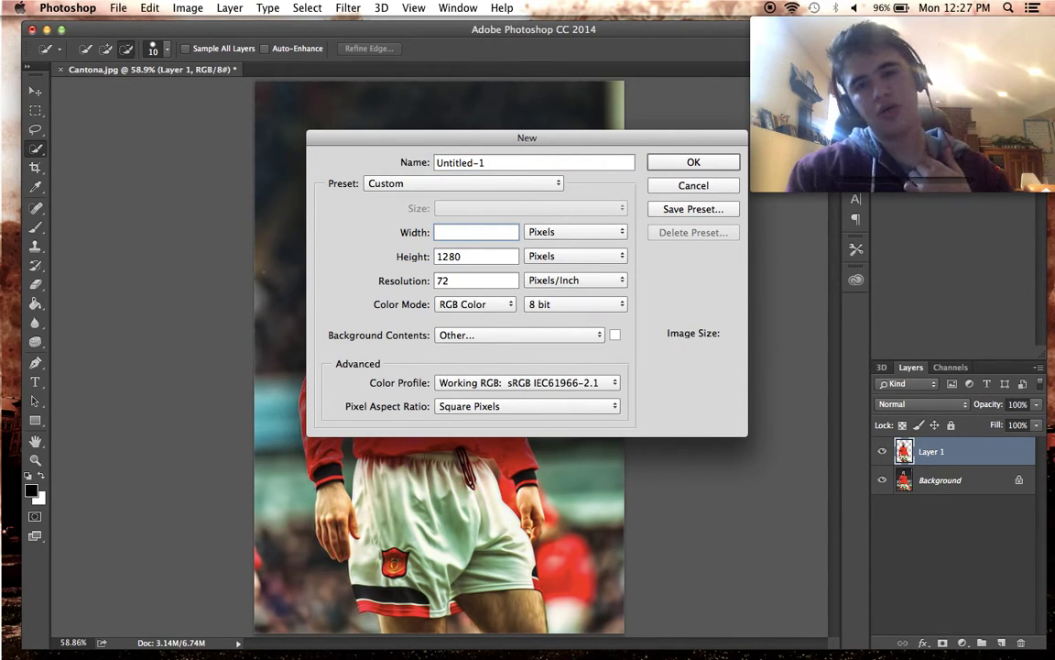
{"action": "type", "text": "2"}
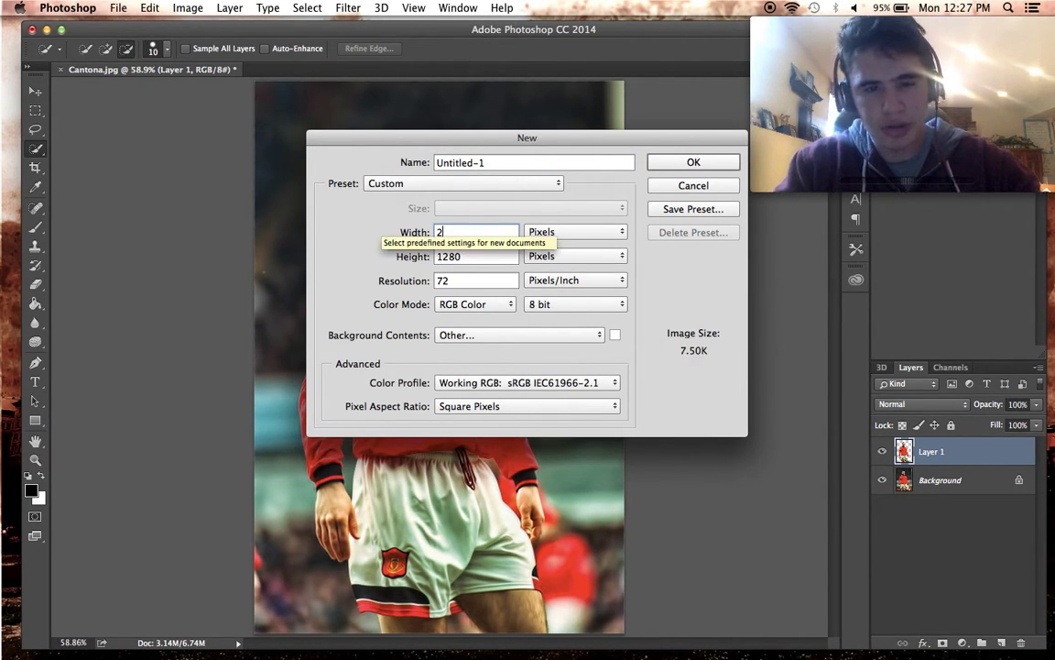
{"action": "type", "text": "222"}
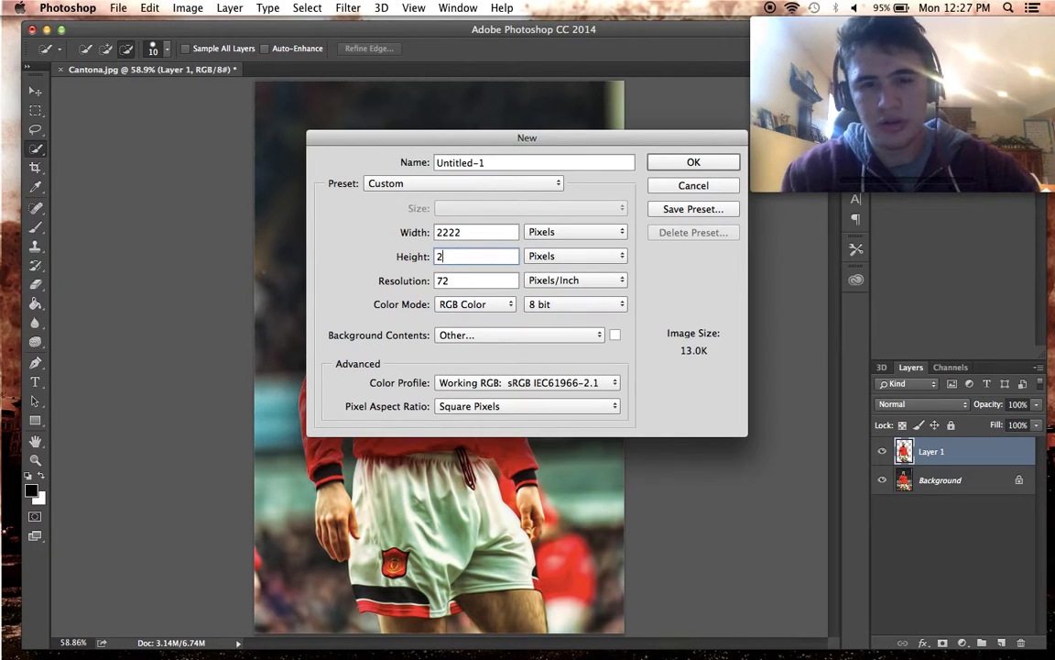
{"action": "key", "text": "Return"}
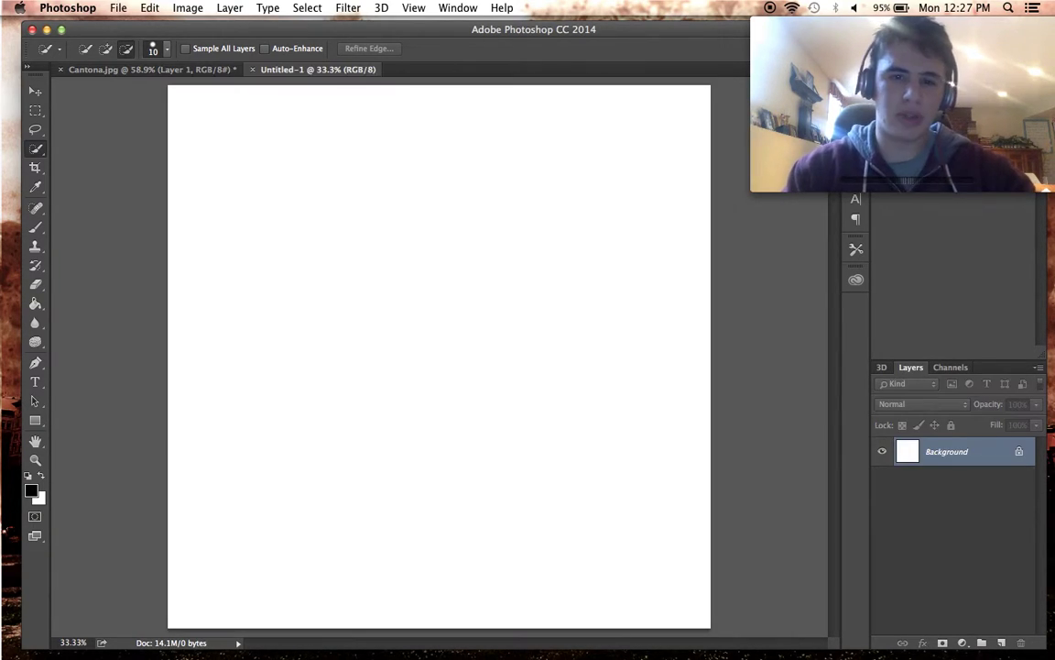
{"action": "left_click", "coordinate": [35, 303]}
{"action": "left_click", "coordinate": [257, 369]}
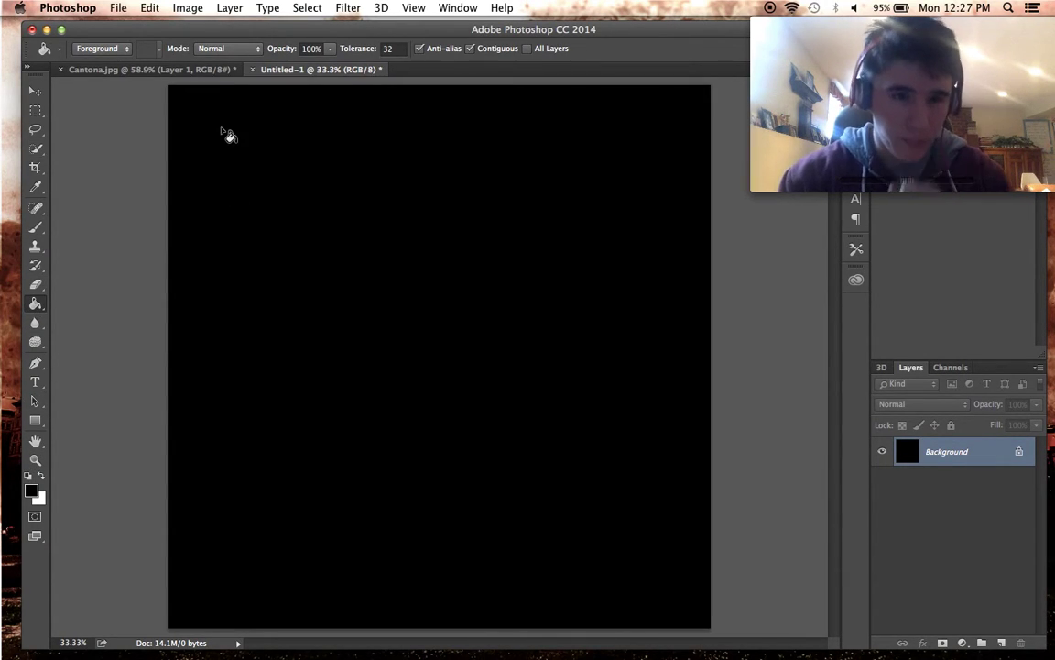
Transfer the cut-out player layer from Cantona.jpg into the black document with the Move tool.
{"action": "left_click", "coordinate": [151, 69]}
{"action": "left_click", "coordinate": [35, 92]}
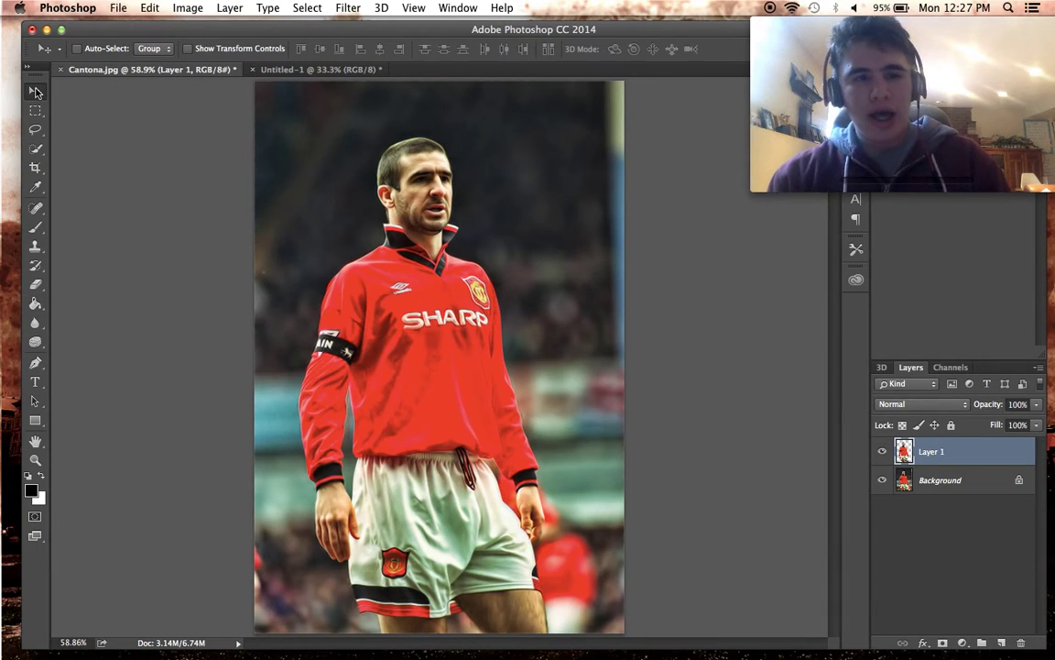
{"action": "left_click_drag", "start_coordinate": [503, 318], "coordinate": [435, 335]}
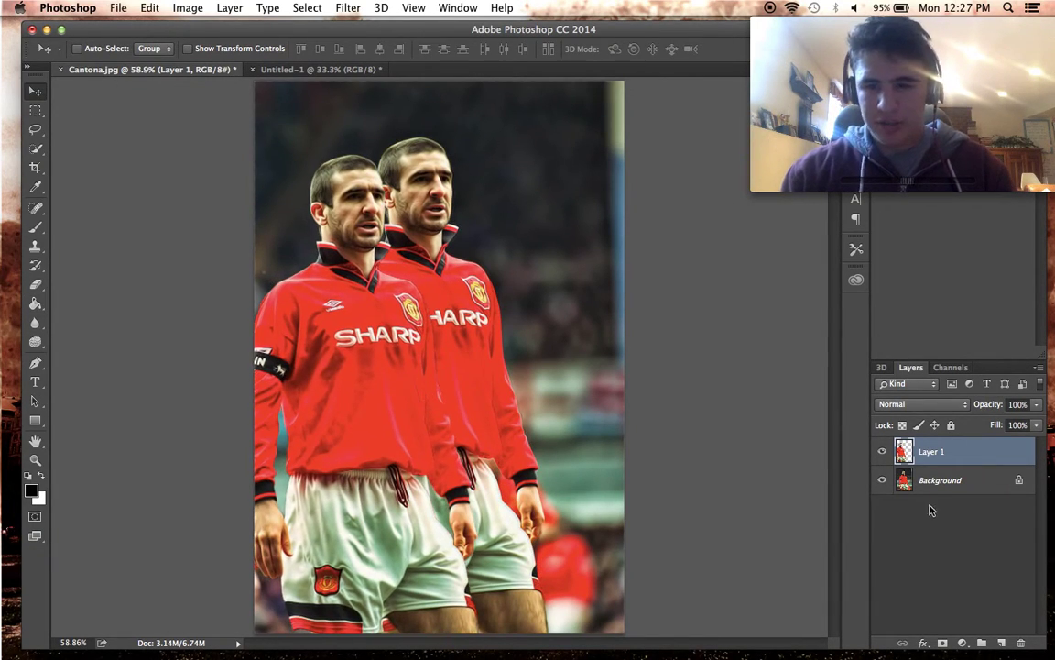
{"action": "left_click_drag", "start_coordinate": [511, 403], "coordinate": [398, 248]}
{"action": "left_click", "coordinate": [663, 244]}
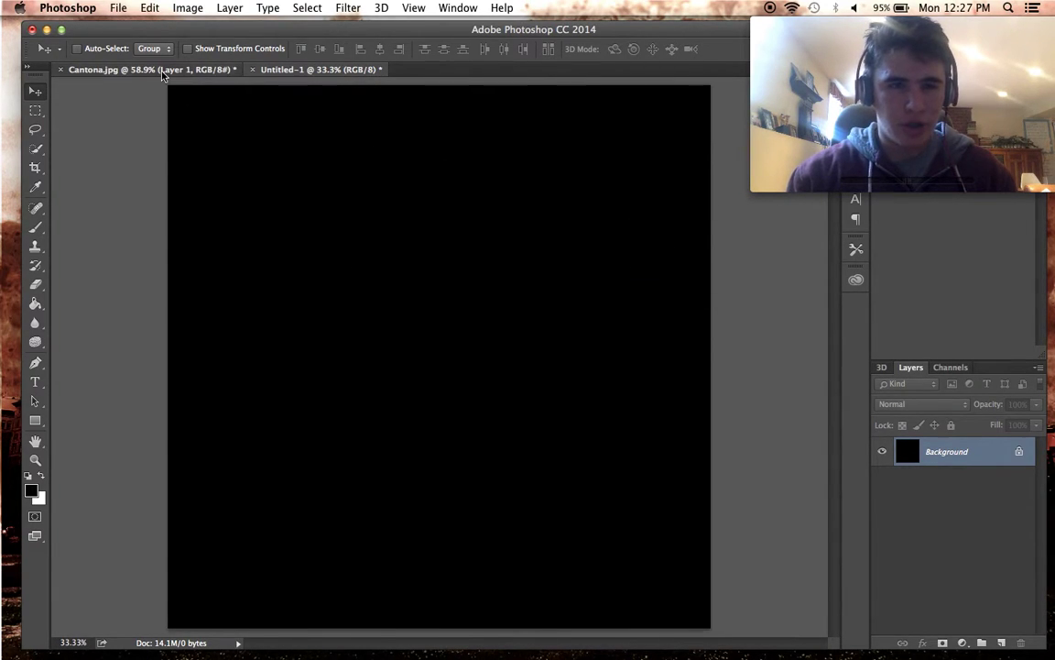
{"action": "left_click", "coordinate": [151, 70]}
{"action": "left_click_drag", "start_coordinate": [349, 339], "coordinate": [421, 411]}
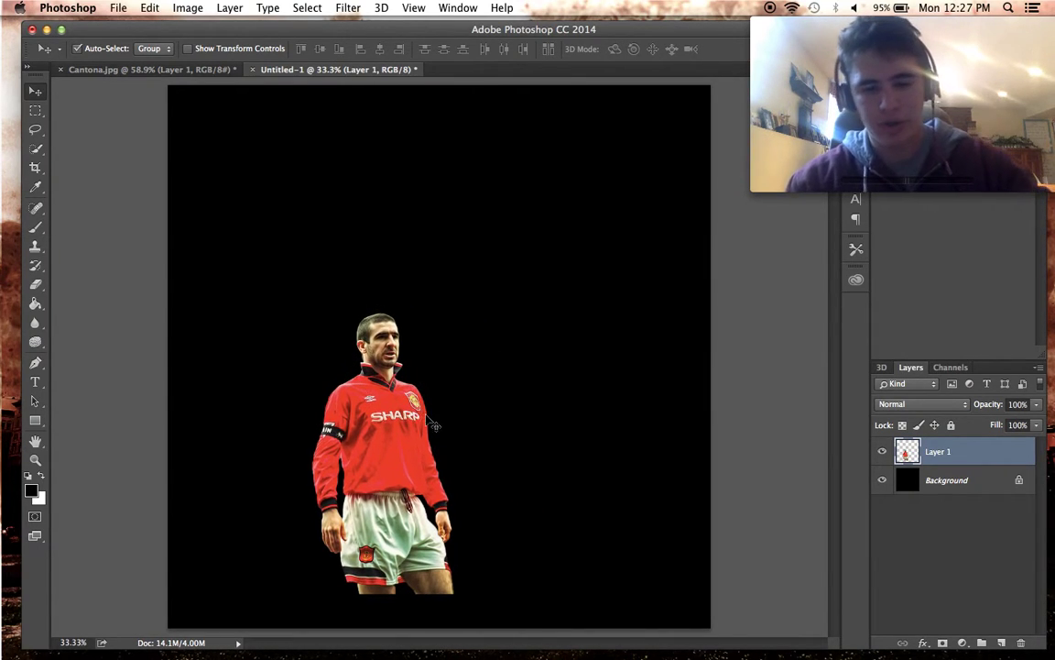
Enlarge the player with Free Transform to nearly the canvas height and position the figure centrally with the legs at the lower edge.
{"action": "key", "text": "ctrl+t"}
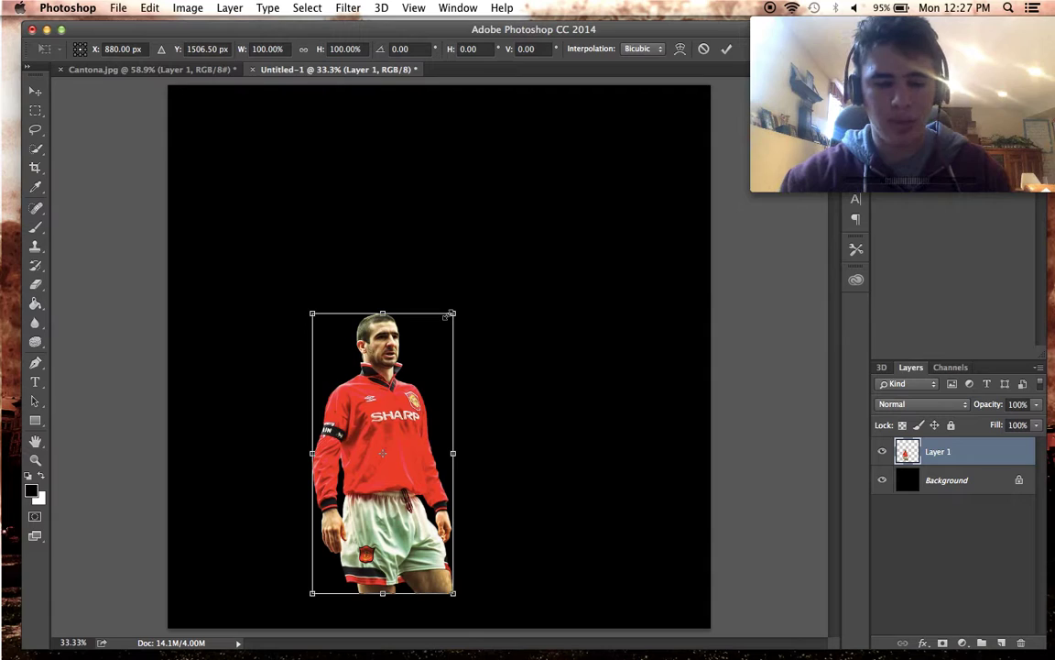
{"action": "left_click_drag", "start_coordinate": [449, 311], "coordinate": [568, 99]}
{"action": "left_click_drag", "start_coordinate": [494, 223], "coordinate": [487, 255]}
{"action": "left_click_drag", "start_coordinate": [503, 197], "coordinate": [508, 207]}
{"action": "key", "text": "Return"}
Add a new empty layer directly above the black Background layer, beneath the player.
{"action": "scroll", "coordinate": [509, 206], "scroll_direction": "down", "scroll_amount": 2}
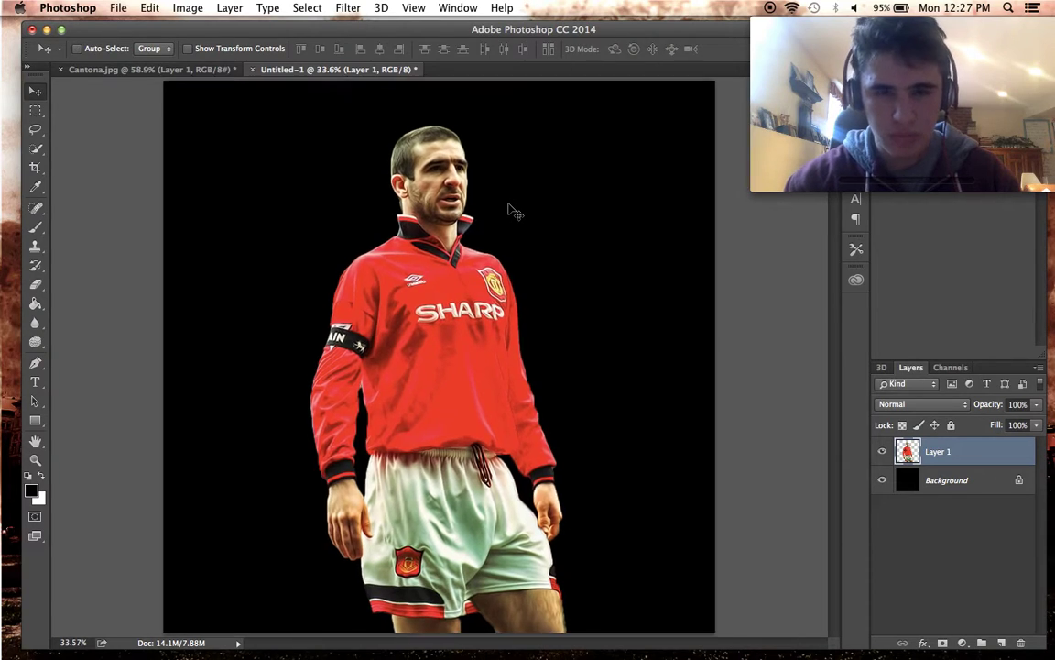
{"action": "scroll", "coordinate": [510, 206], "scroll_direction": "up", "scroll_amount": 4}
{"action": "scroll", "coordinate": [513, 211], "scroll_direction": "down", "scroll_amount": 1}
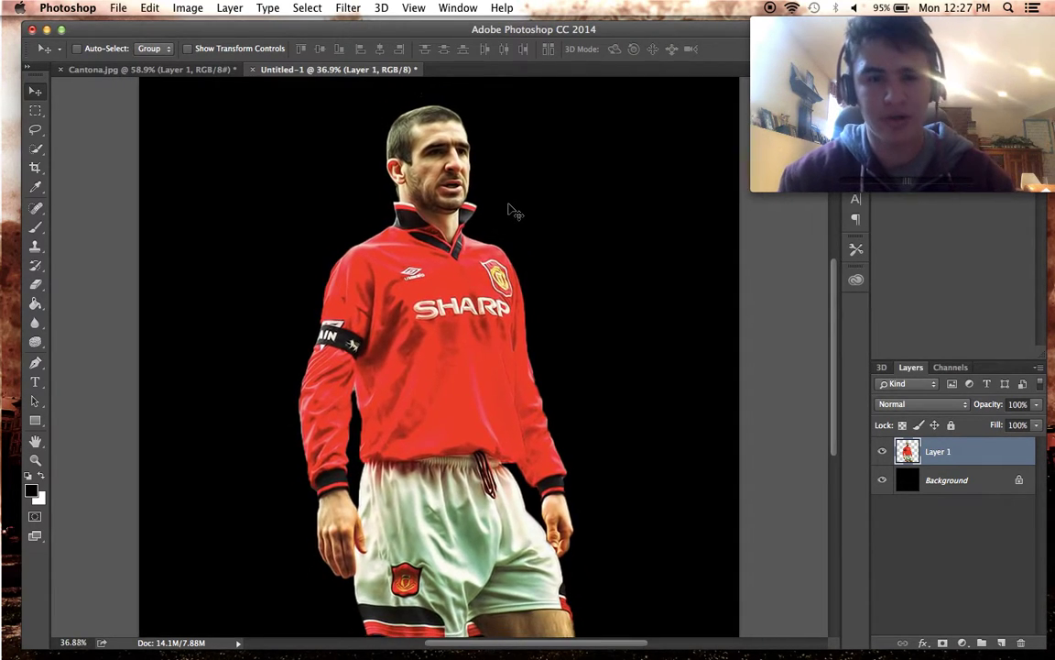
{"action": "left_click", "coordinate": [908, 482]}
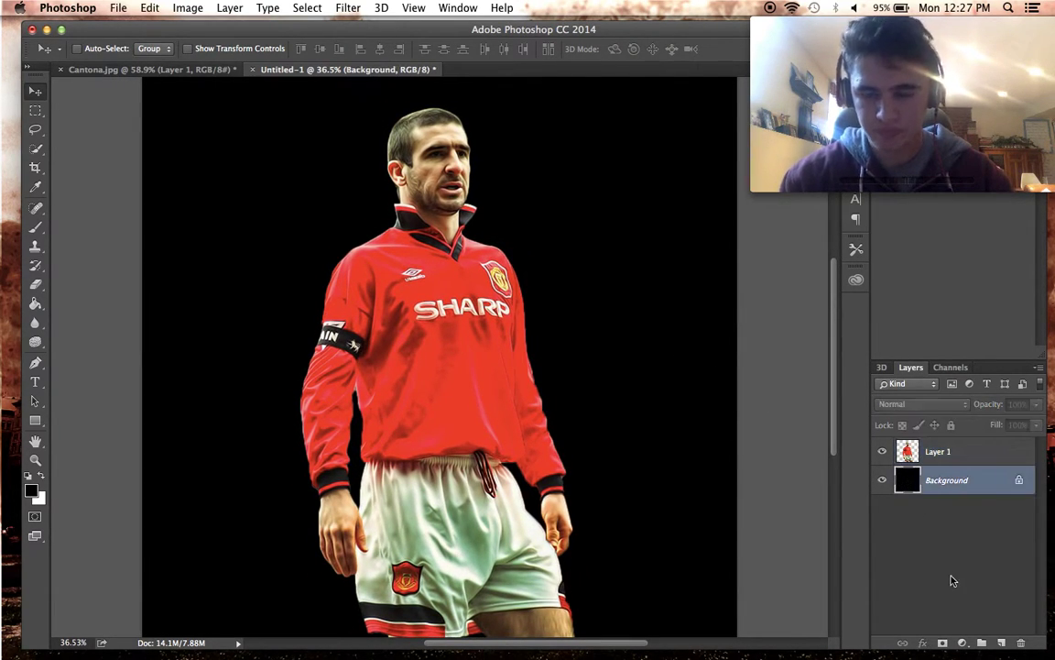
{"action": "left_click", "coordinate": [999, 644]}
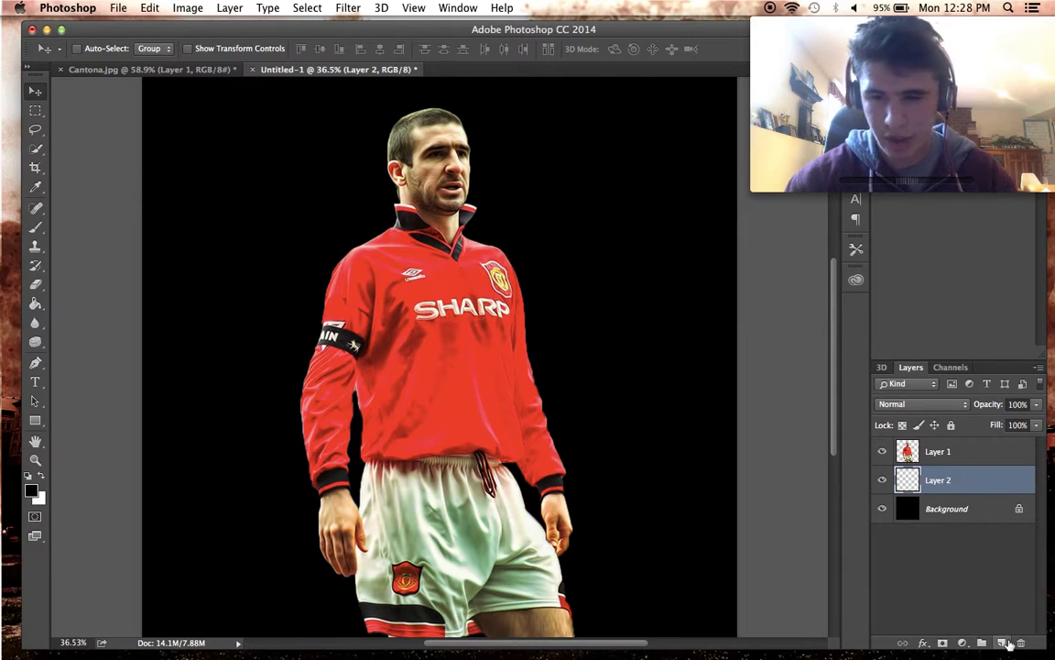
Set the background color to dark brown, hex 452000, for use with the Brush tool.
{"action": "left_click", "coordinate": [35, 231]}
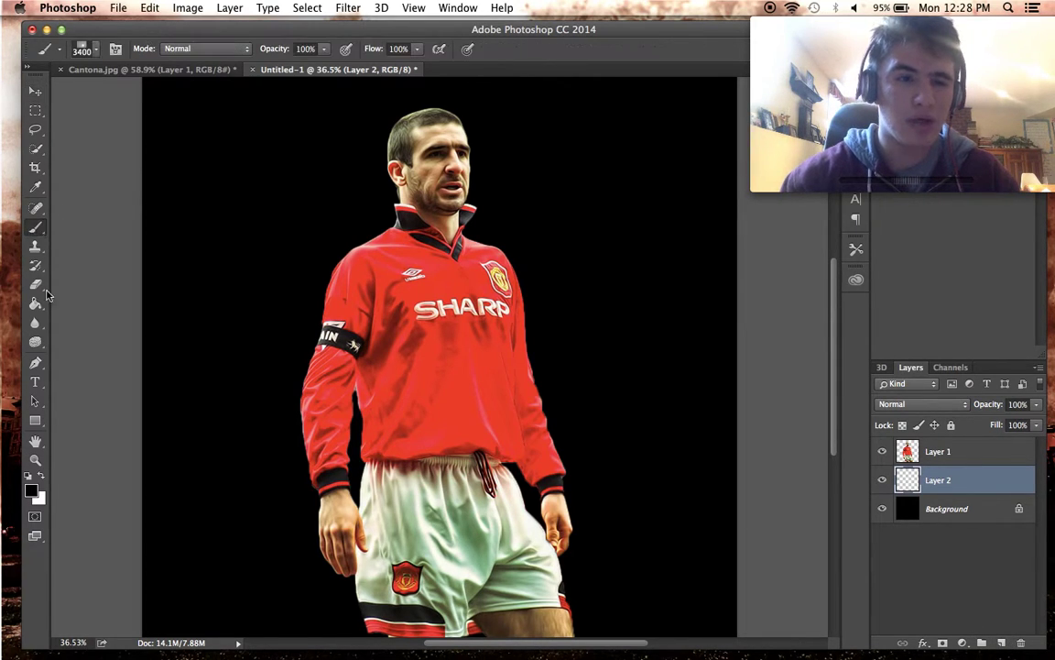
{"action": "left_click", "coordinate": [38, 498]}
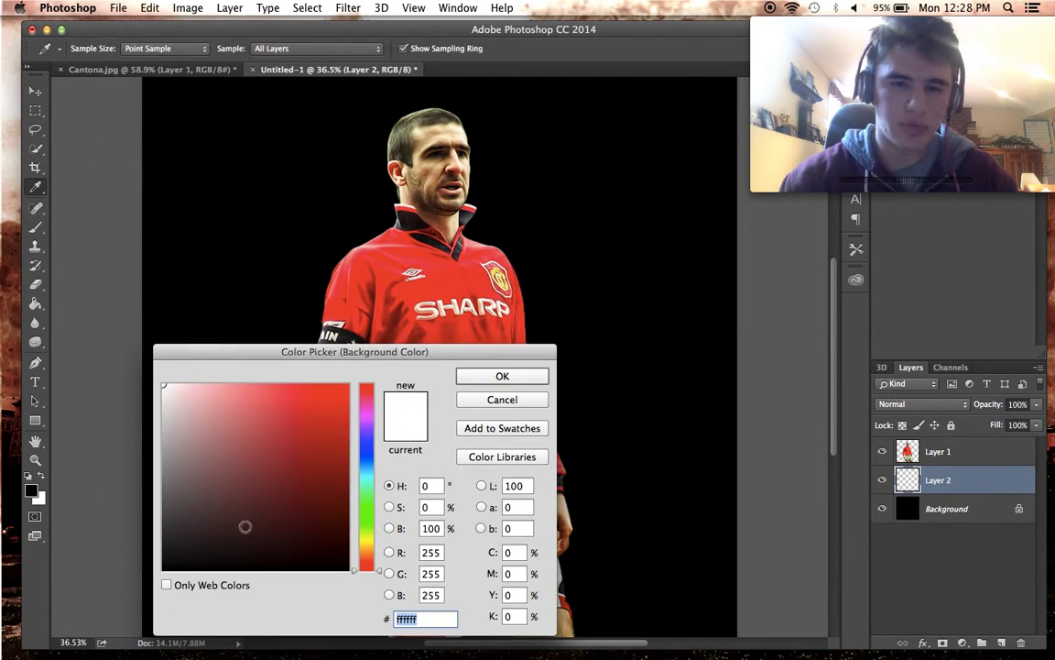
{"action": "left_click", "coordinate": [365, 558]}
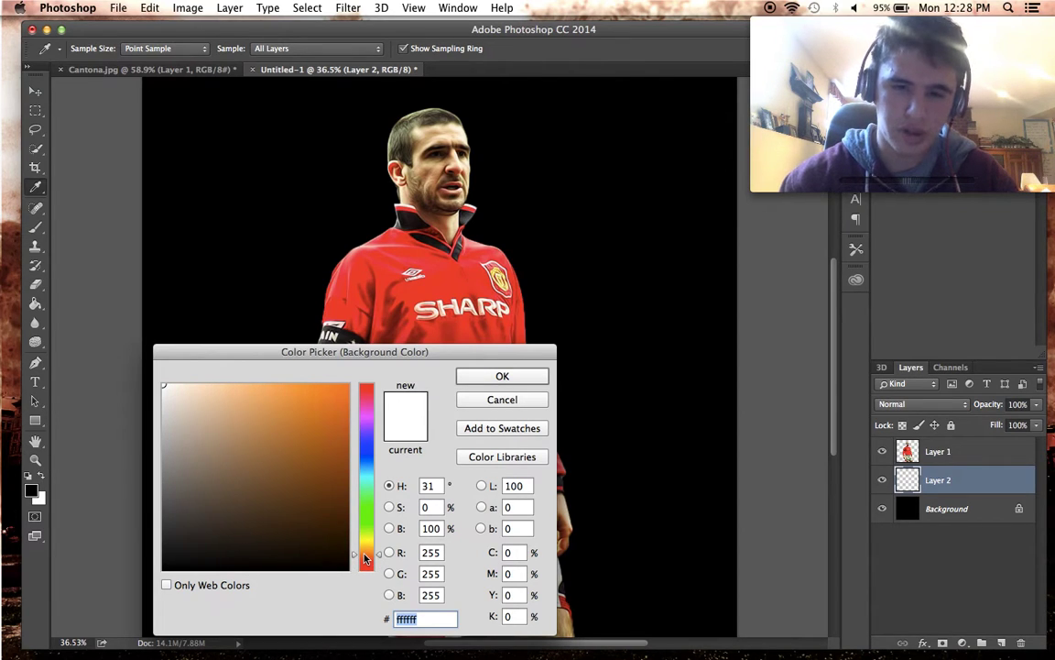
{"action": "left_click_drag", "start_coordinate": [365, 555], "coordinate": [366, 559]}
{"action": "mouse_move", "coordinate": [280, 480]}
{"action": "left_mouse_down"}
{"action": "mouse_move", "coordinate": [306, 532]}
{"action": "mouse_move", "coordinate": [366, 523]}
{"action": "left_mouse_up"}
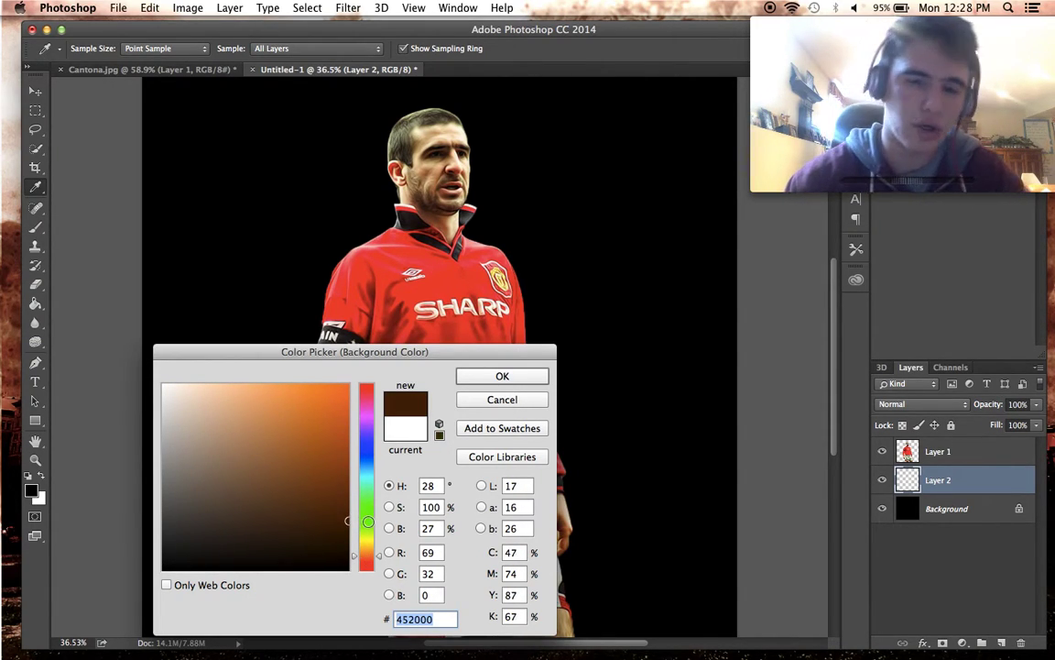
{"action": "left_click", "coordinate": [502, 377]}
{"action": "key", "text": "b"}
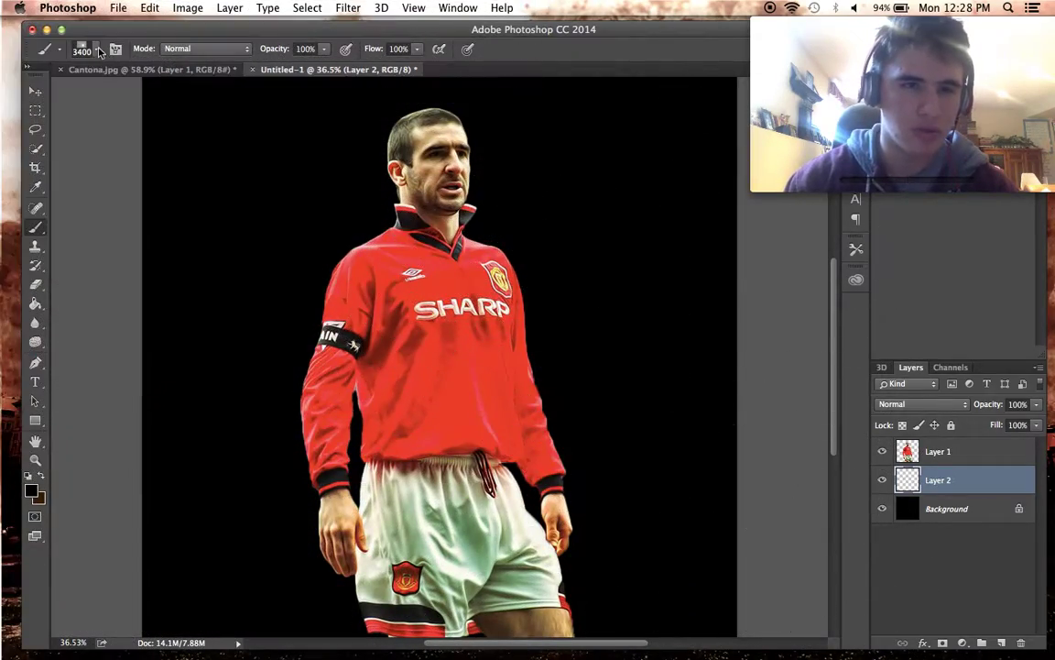
Reduce the brush to 15 px and set the foreground color to a light orange.
{"action": "left_click", "coordinate": [97, 50]}
{"action": "left_click", "coordinate": [97, 95]}
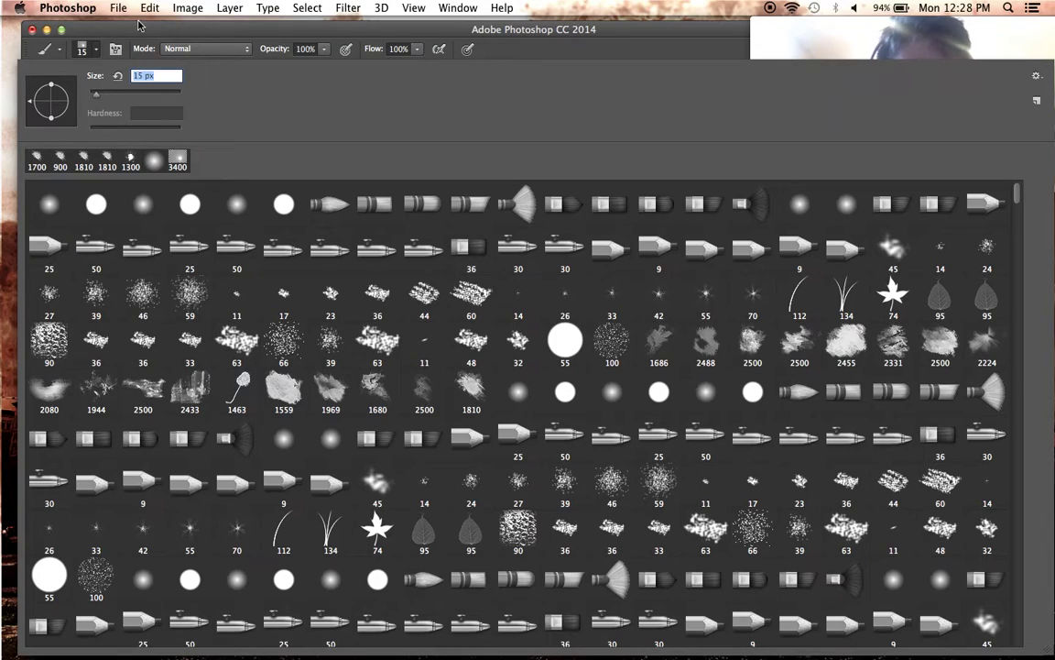
{"action": "key", "text": "Return"}
{"action": "left_click", "coordinate": [35, 492]}
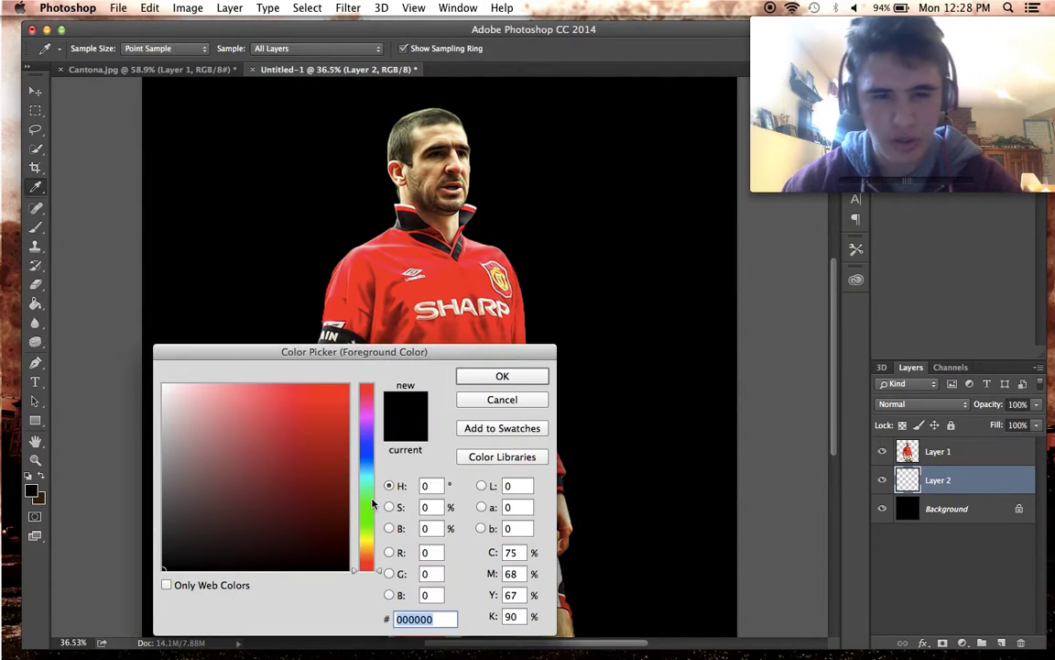
{"action": "left_click", "coordinate": [370, 552]}
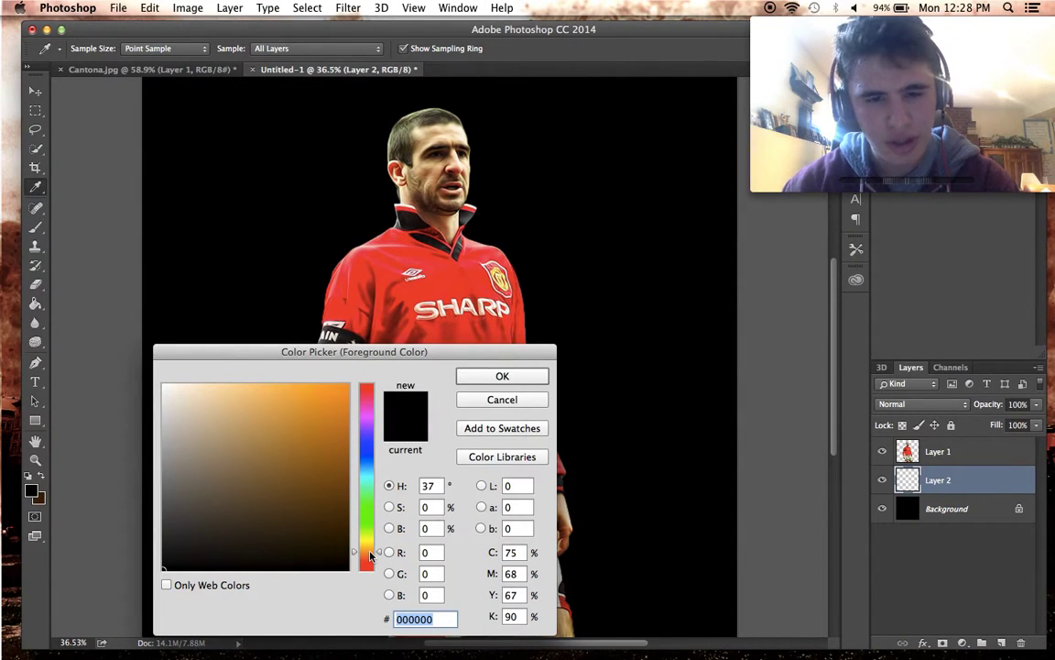
{"action": "left_click_drag", "start_coordinate": [370, 552], "coordinate": [370, 555]}
{"action": "left_click", "coordinate": [292, 464]}
{"action": "mouse_move", "coordinate": [293, 464]}
{"action": "left_mouse_down"}
{"action": "mouse_move", "coordinate": [279, 384]}
{"action": "mouse_move", "coordinate": [260, 385]}
{"action": "left_mouse_up"}
{"action": "left_click", "coordinate": [368, 552]}
{"action": "left_click", "coordinate": [482, 379]}
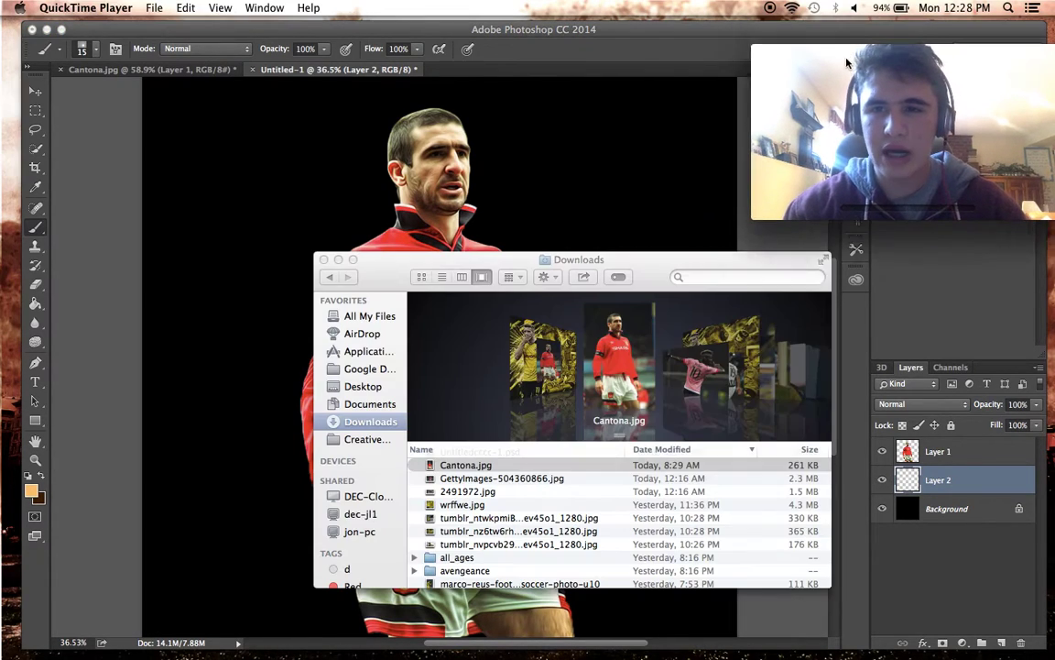
Open the detailed brush settings and look at the Color Dynamics options.
{"action": "left_click", "coordinate": [957, 216]}
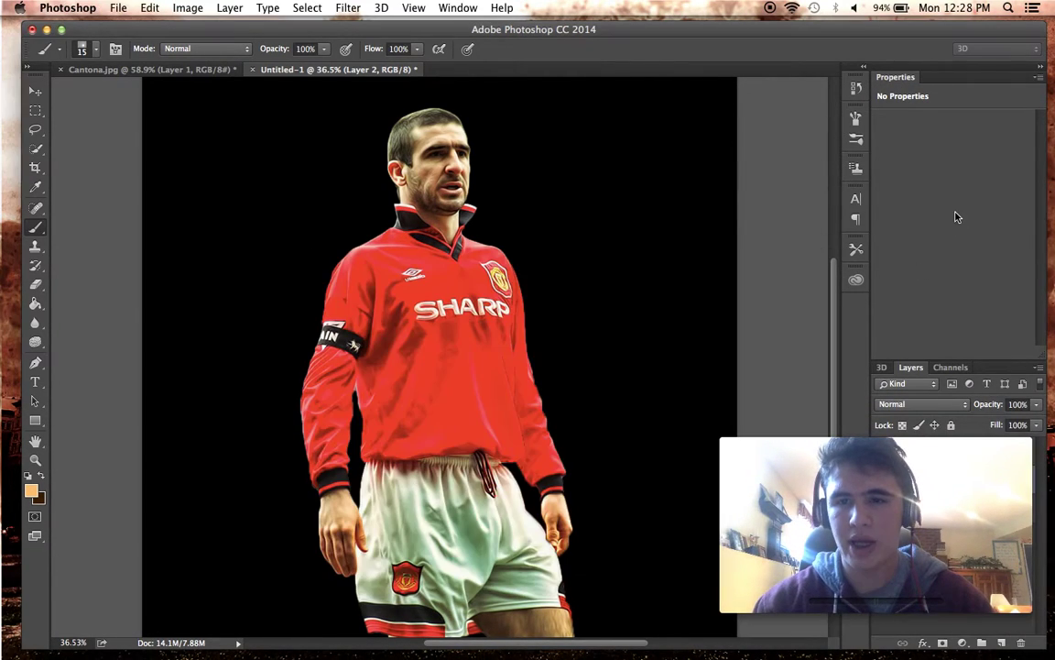
{"action": "left_click", "coordinate": [856, 117]}
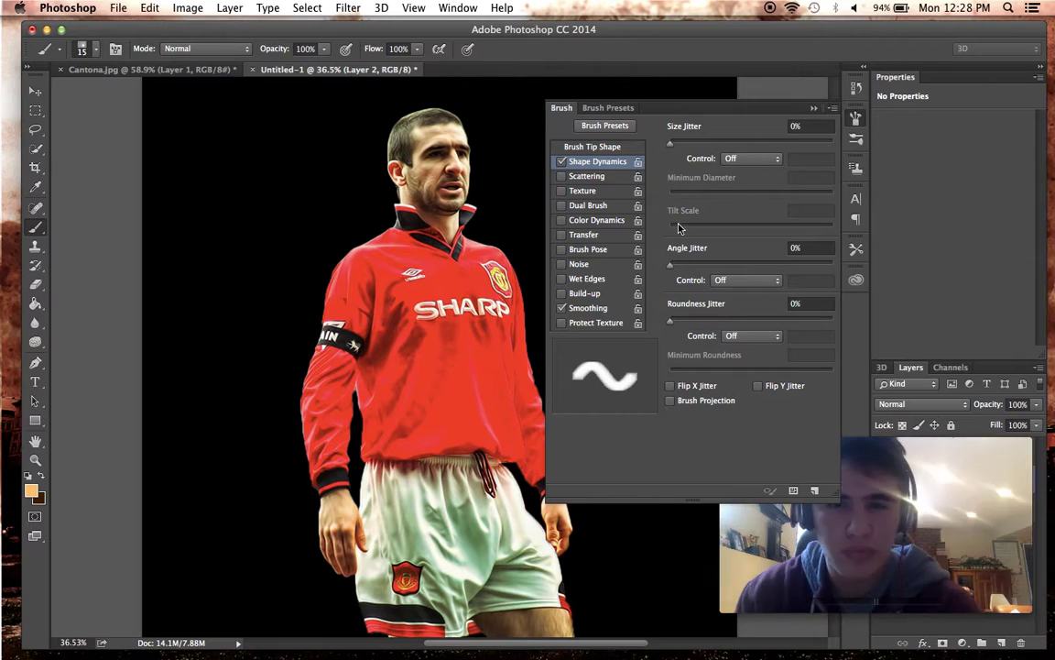
{"action": "left_click", "coordinate": [592, 148]}
{"action": "left_click", "coordinate": [593, 221]}
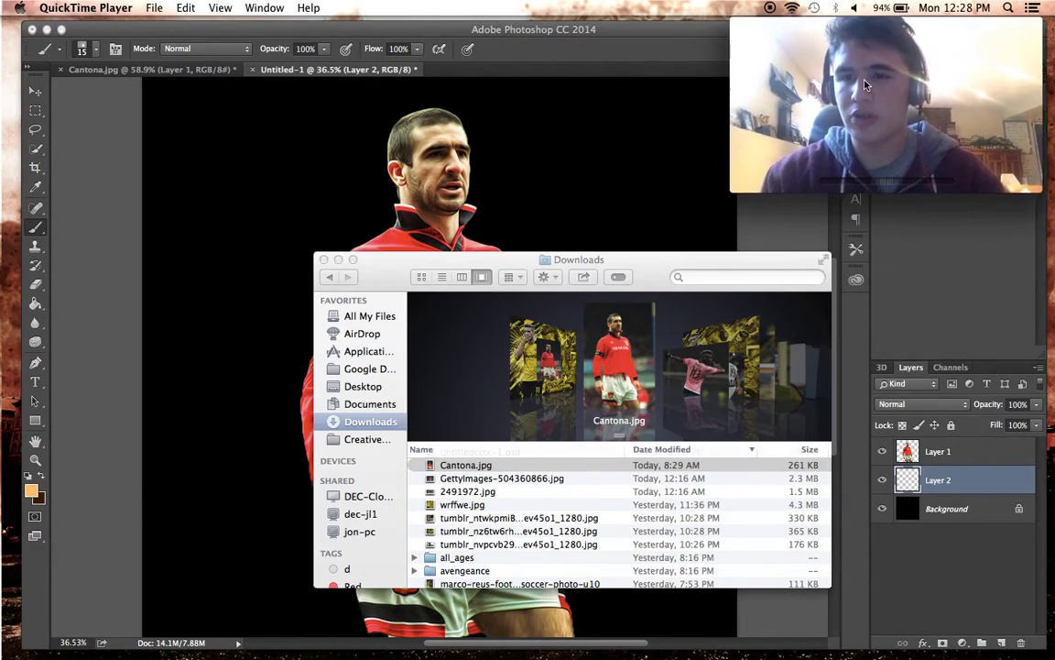
{"action": "left_click", "coordinate": [947, 252]}
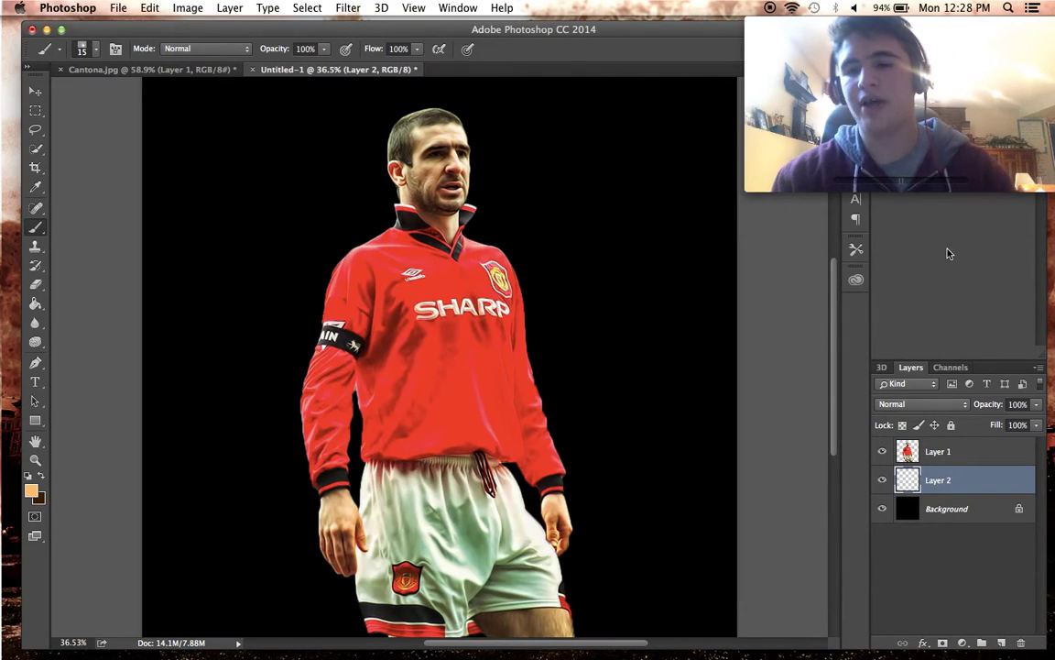
Select the ragged 2169 px texture brush near the end of the brush presets.
{"action": "left_click", "coordinate": [97, 47]}
{"action": "left_click_drag", "start_coordinate": [1019, 194], "coordinate": [1018, 492]}
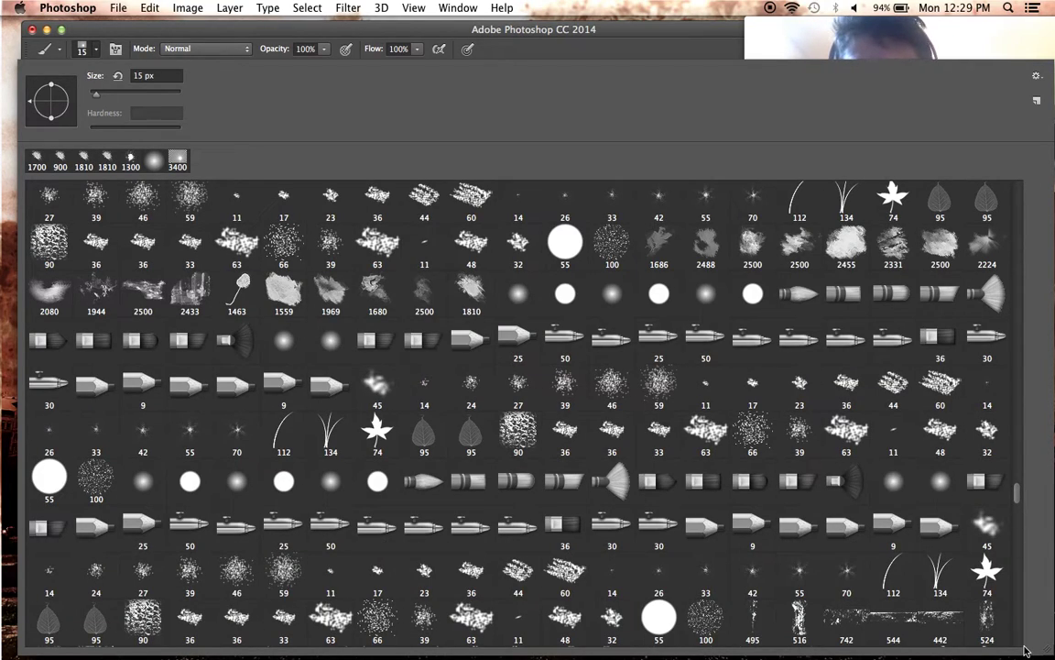
{"action": "scroll", "coordinate": [1020, 502], "scroll_direction": "down", "scroll_amount": 10}
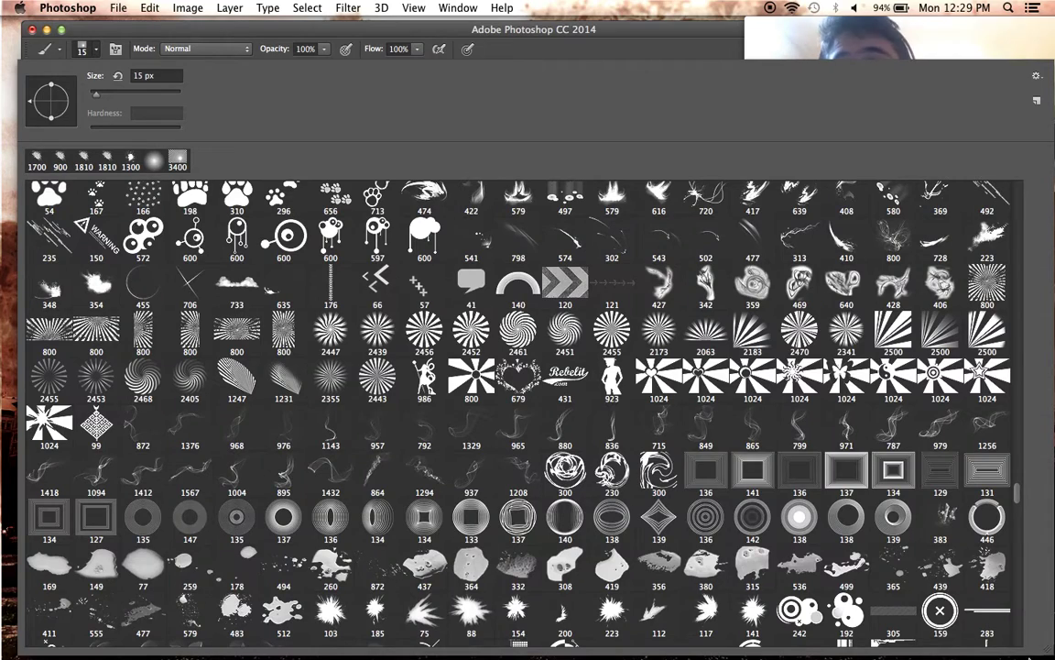
{"action": "scroll", "coordinate": [518, 412], "scroll_direction": "up", "scroll_amount": 5}
{"action": "scroll", "coordinate": [518, 412], "scroll_direction": "down", "scroll_amount": 6}
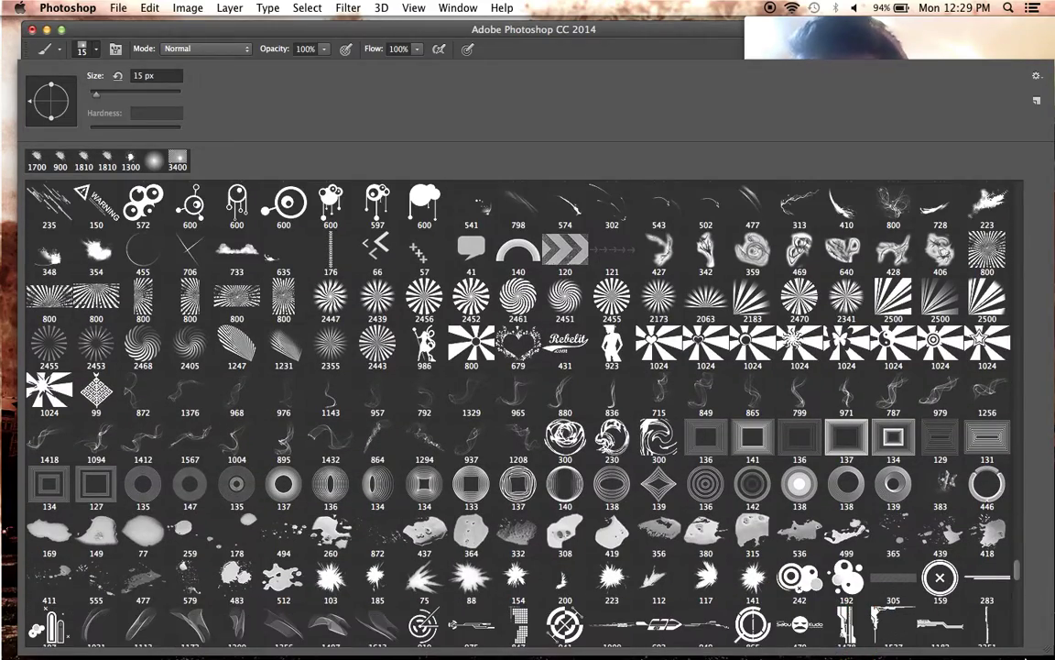
{"action": "left_click_drag", "start_coordinate": [1016, 570], "coordinate": [1026, 656]}
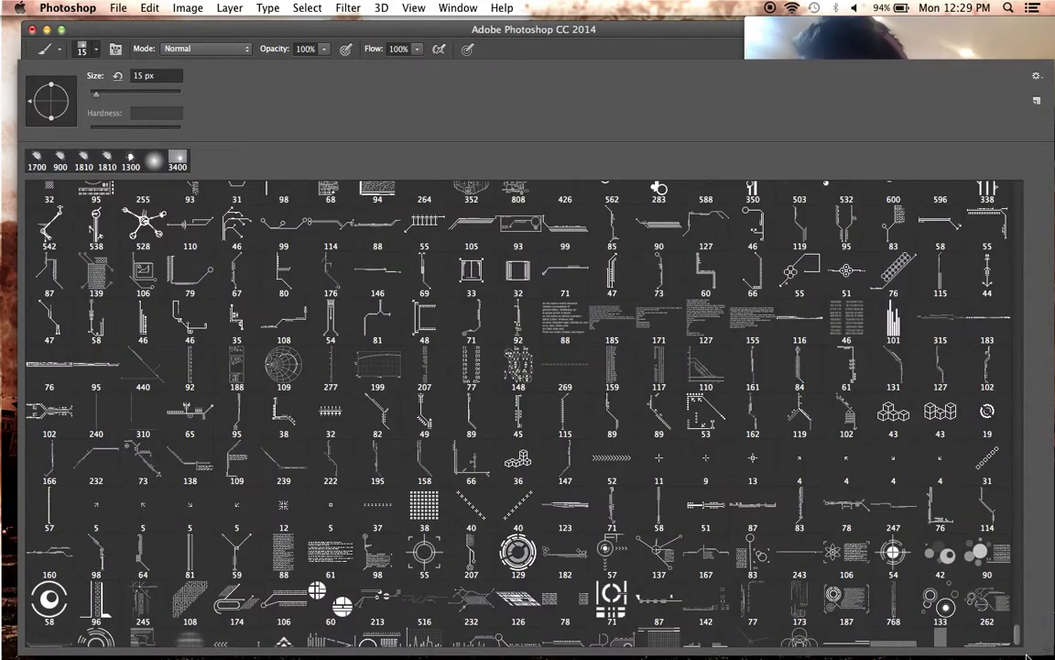
{"action": "scroll", "coordinate": [1028, 656], "scroll_direction": "down", "scroll_amount": 10}
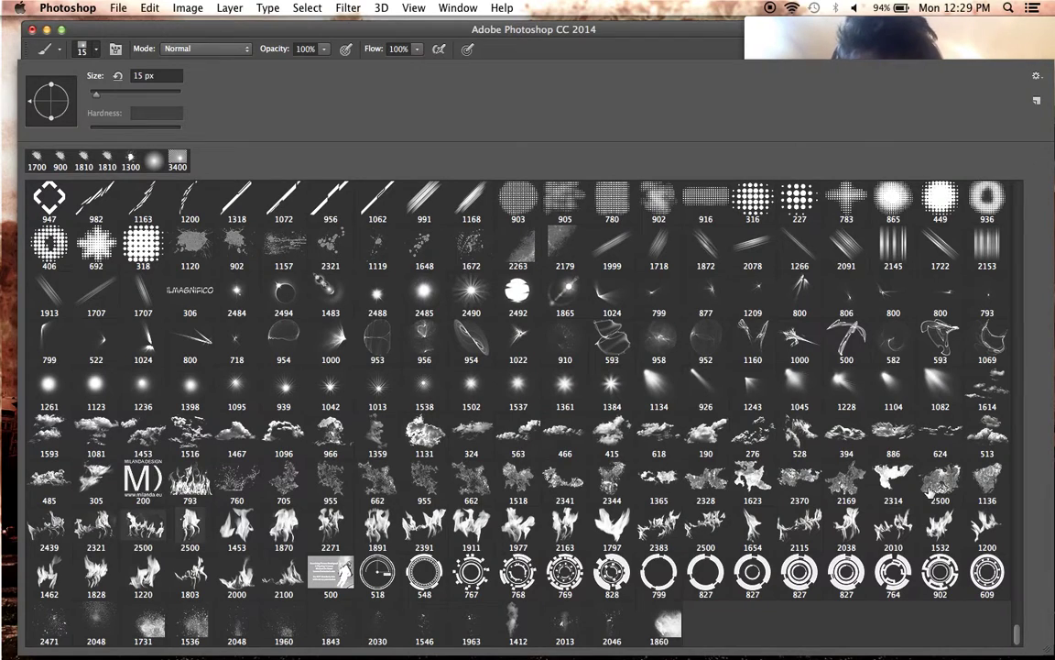
{"action": "left_click", "coordinate": [630, 51]}
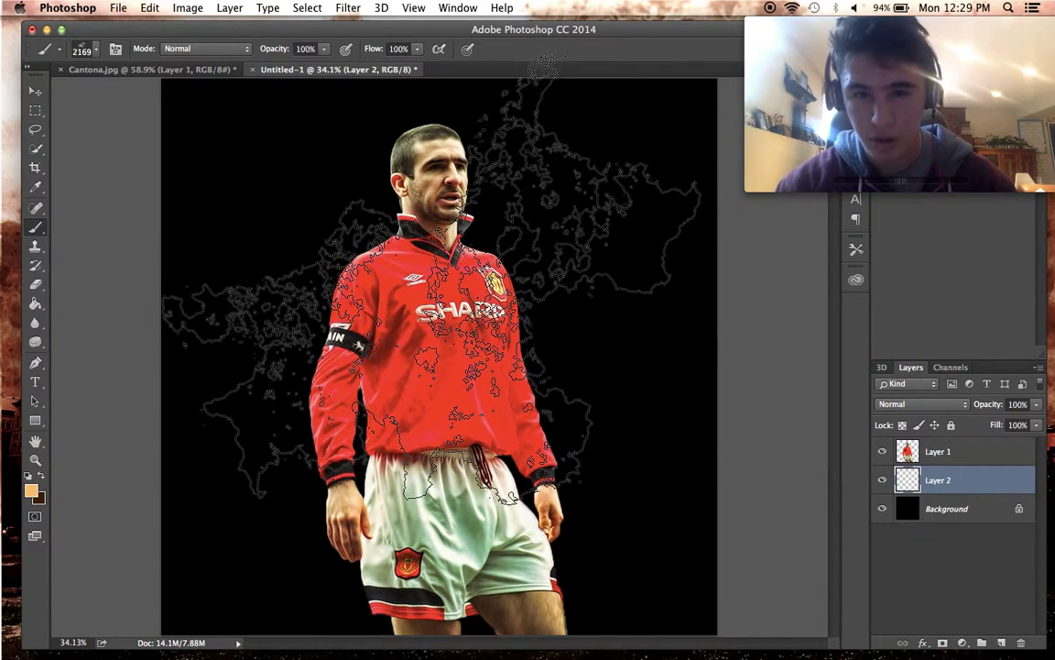
Enlarge the texture brush and stamp light orange texture once across the upper left area behind the player.
{"action": "right_click", "coordinate": [284, 153]}
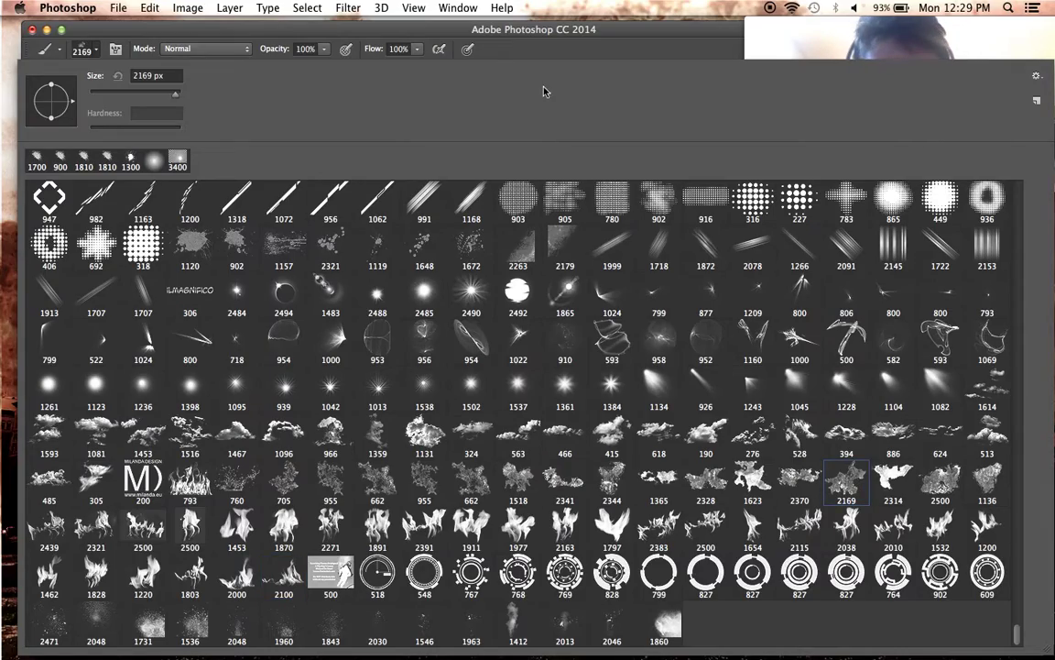
{"action": "left_click", "coordinate": [542, 55]}
{"action": "key", "text": "bracketright"}
{"action": "key", "text": "bracketright"}
{"action": "key", "text": "bracketright"}
{"action": "key", "text": "bracketright"}
{"action": "key", "text": "bracketright"}
{"action": "left_click", "coordinate": [334, 289]}
Enlarge the brush to 3300 px and try stamping the texture at the lower right and lower left of the canvas.
{"action": "key", "text": "bracketright"}
{"action": "key", "text": "bracketright"}
{"action": "key", "text": "bracketright"}
{"action": "key", "text": "bracketright"}
{"action": "key", "text": "bracketright"}
{"action": "key", "text": "bracketright"}
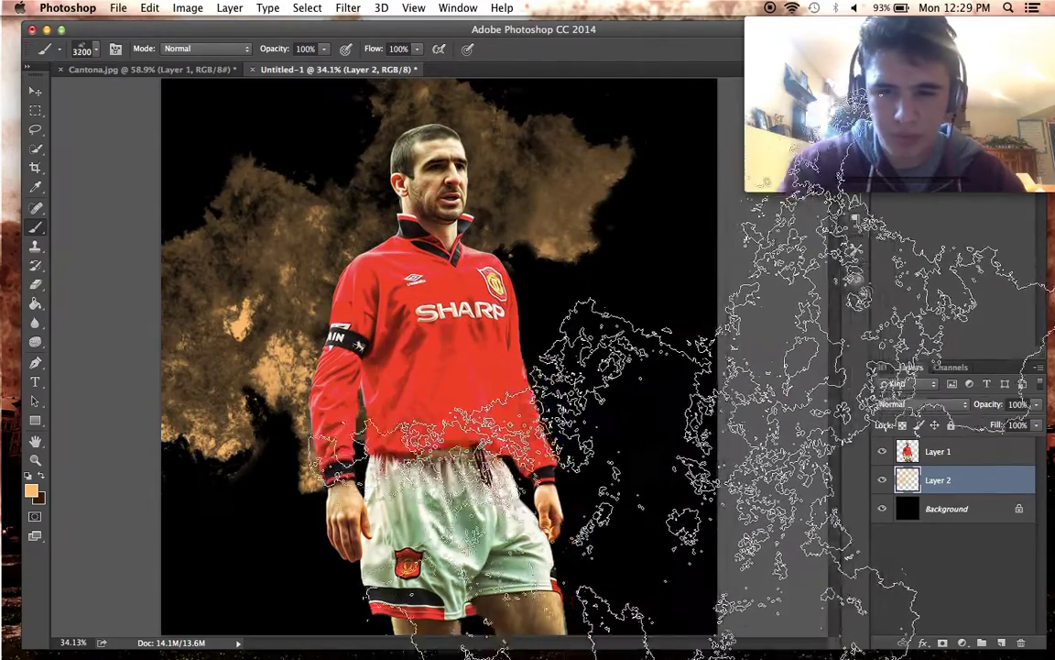
{"action": "left_click", "coordinate": [692, 426]}
{"action": "scroll", "coordinate": [605, 477], "scroll_direction": "down", "scroll_amount": 5}
{"action": "key", "text": "bracketright"}
{"action": "left_click", "coordinate": [270, 485]}
{"action": "key", "text": "super+alt+z"}
{"action": "key", "text": "super+alt+z"}
Check the Color Dynamics option of the texture brush in the detailed brush settings.
{"action": "left_click_drag", "start_coordinate": [898, 110], "coordinate": [897, 395]}
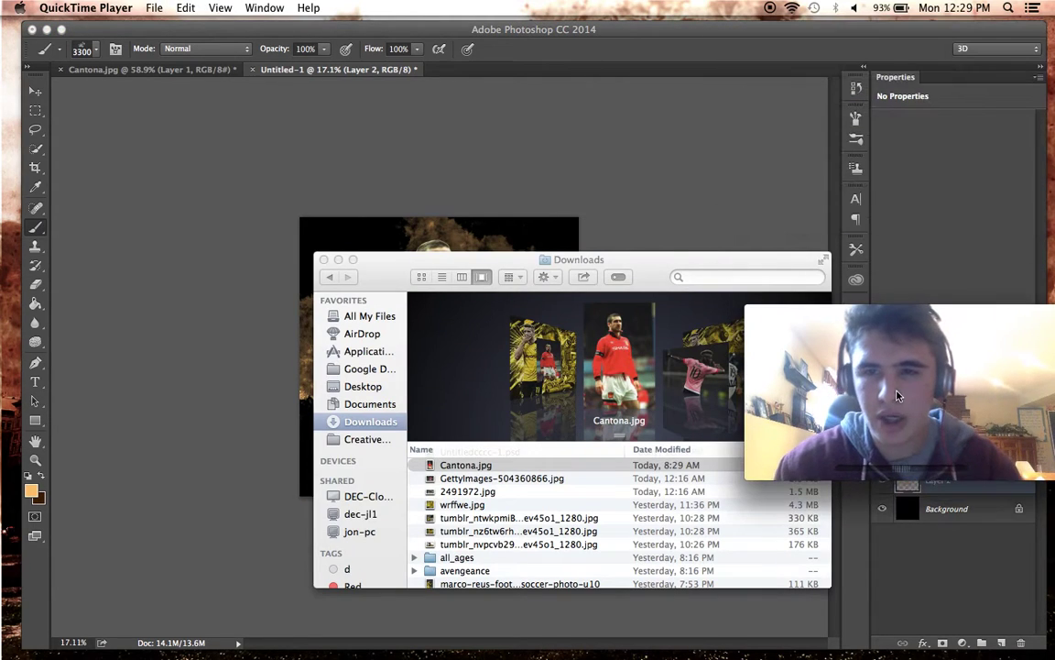
{"action": "left_click", "coordinate": [855, 118]}
{"action": "left_click", "coordinate": [855, 118]}
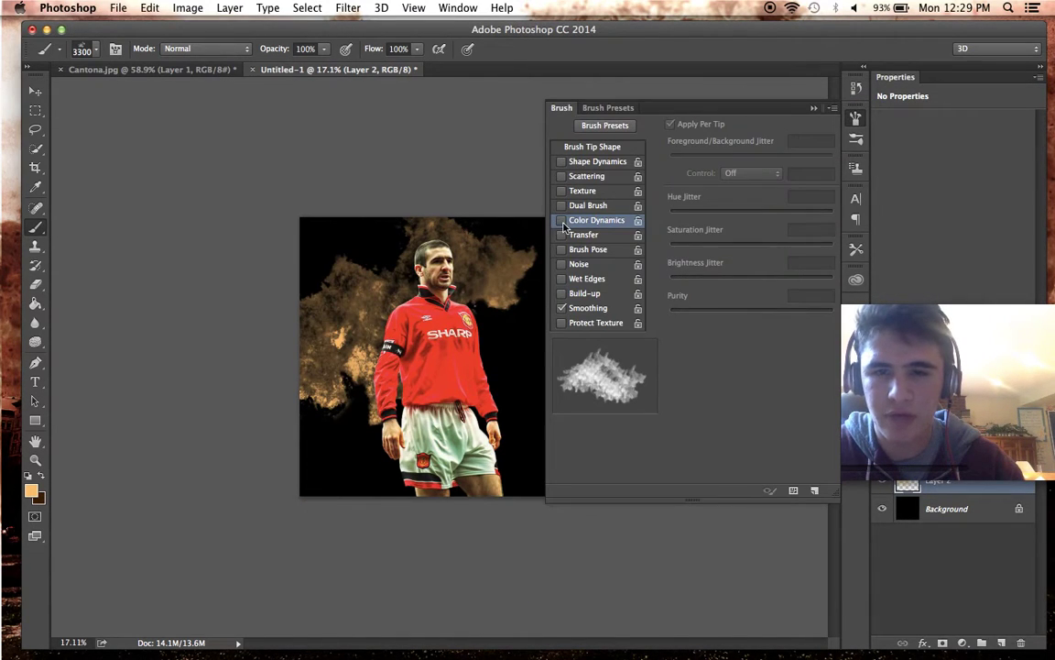
{"action": "left_click", "coordinate": [861, 118]}
{"action": "left_click_drag", "start_coordinate": [878, 394], "coordinate": [877, 106]}
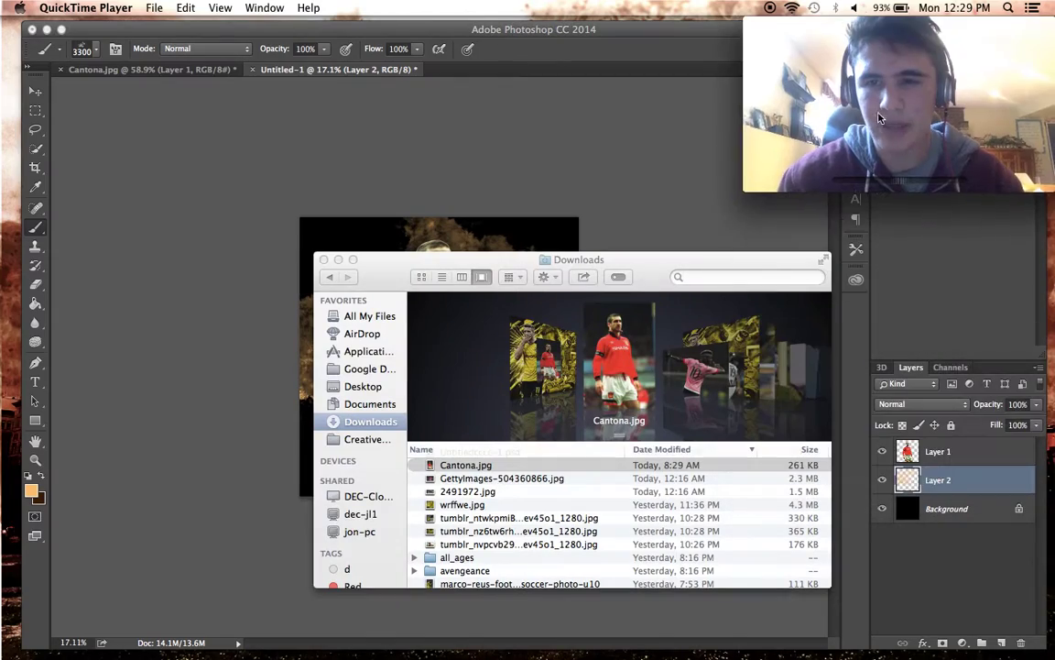
Stamp the orange texture over both lower corners and the right side of the background behind the player.
{"action": "left_click", "coordinate": [948, 294]}
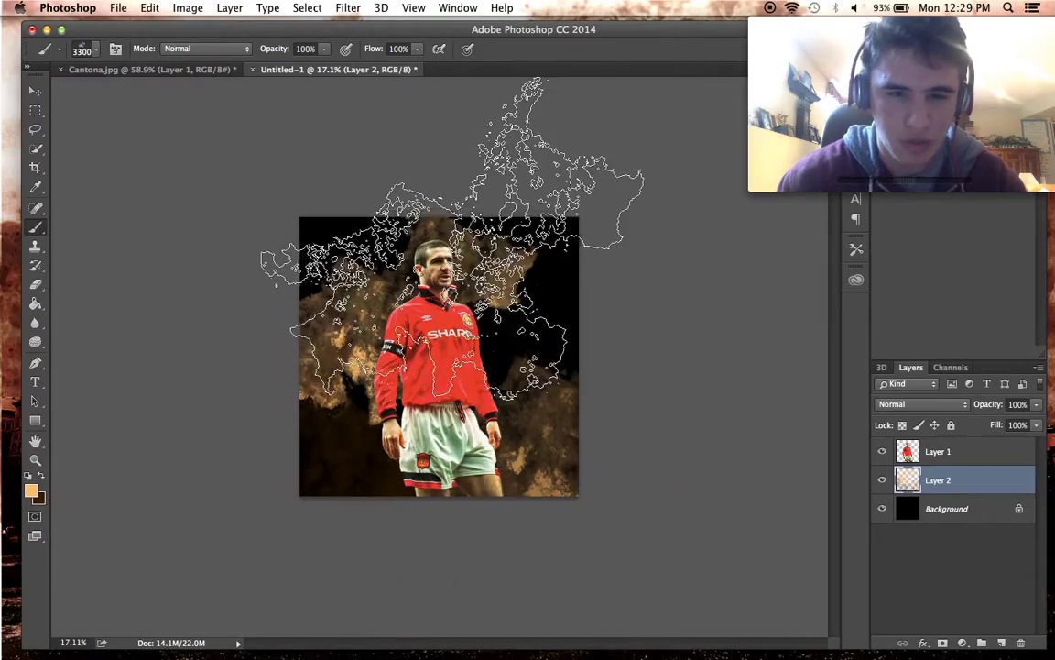
{"action": "key", "text": "super+plus"}
{"action": "left_click", "coordinate": [434, 109]}
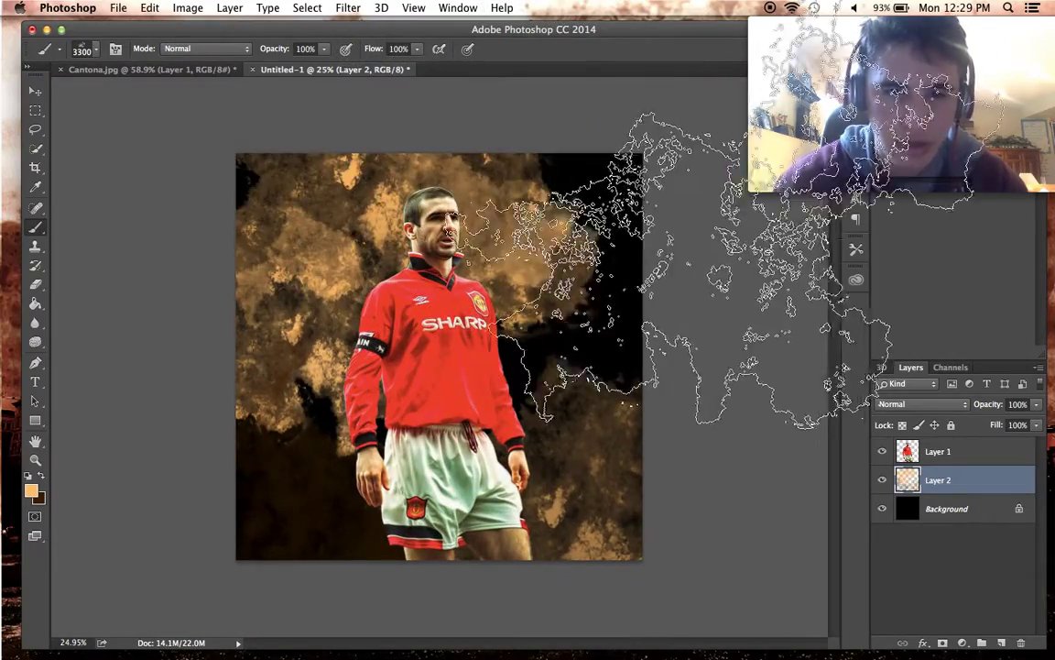
{"action": "key", "text": "super+z"}
{"action": "left_click", "coordinate": [683, 192]}
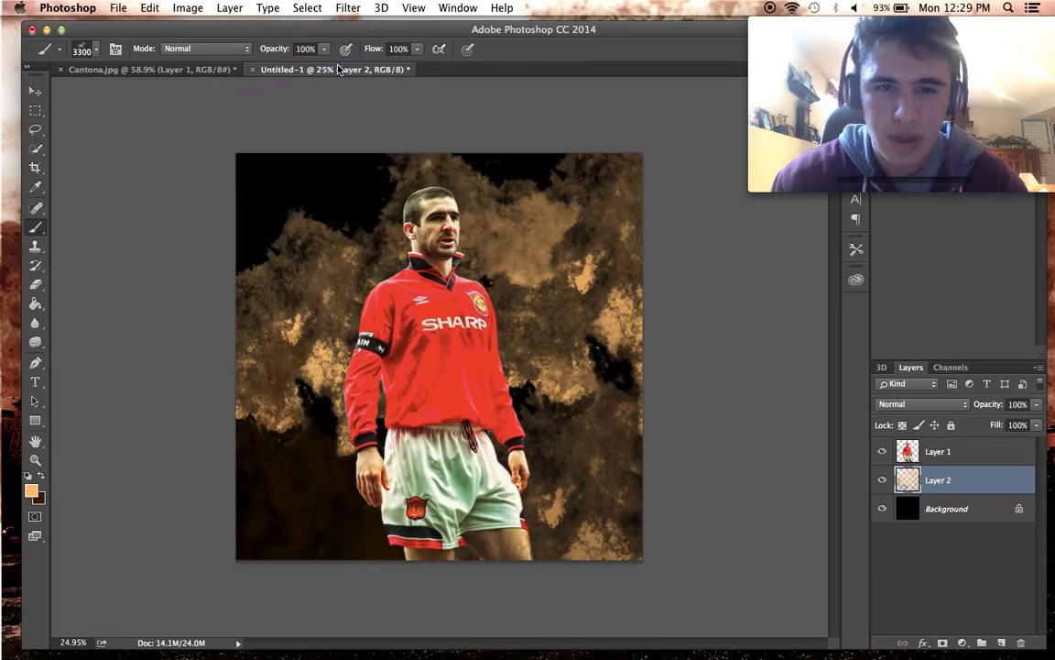
Stamp the orange texture over the upper left, lower left and top edge to cover the remaining black areas.
{"action": "left_click", "coordinate": [291, 151]}
{"action": "scroll", "coordinate": [625, 312], "scroll_direction": "up", "scroll_amount": 2}
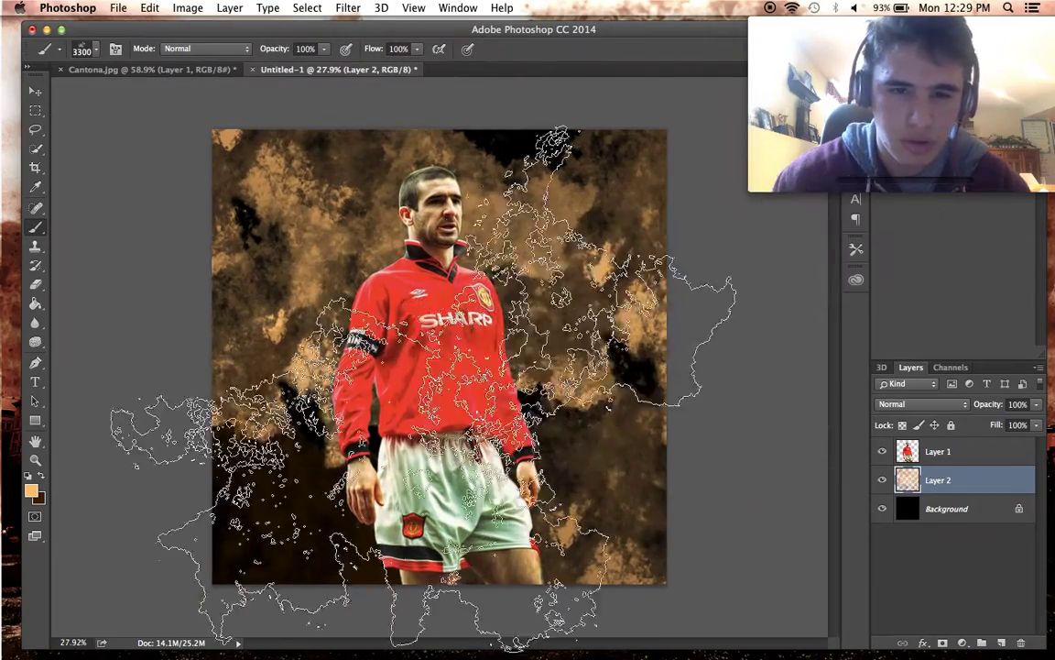
{"action": "left_click", "coordinate": [284, 481]}
{"action": "scroll", "coordinate": [779, 320], "scroll_direction": "up", "scroll_amount": 2}
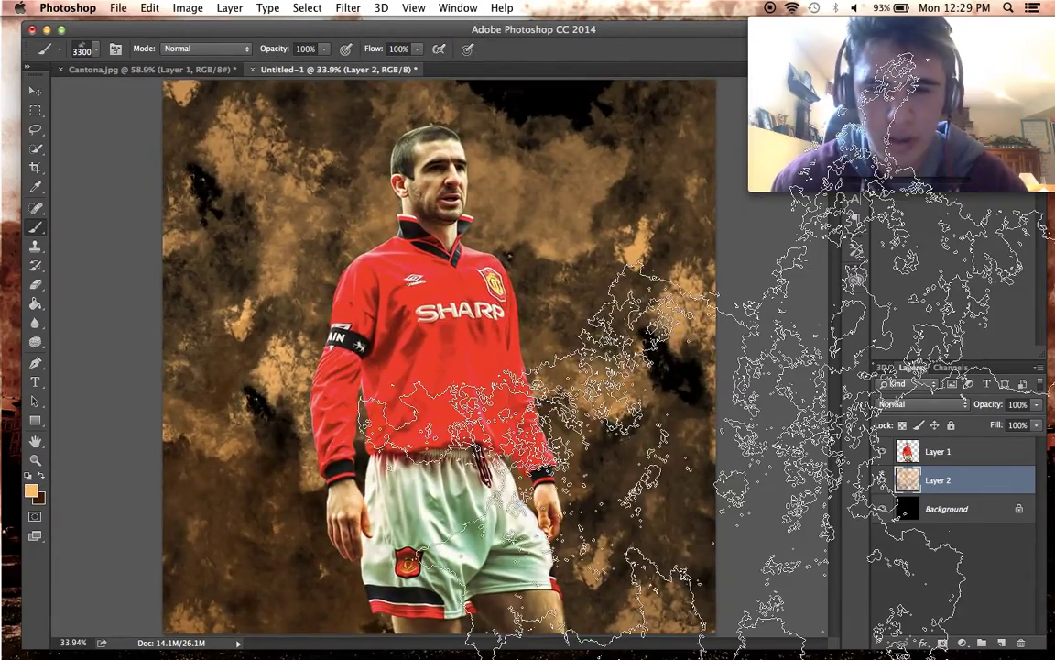
{"action": "scroll", "coordinate": [779, 325], "scroll_direction": "down", "scroll_amount": 4}
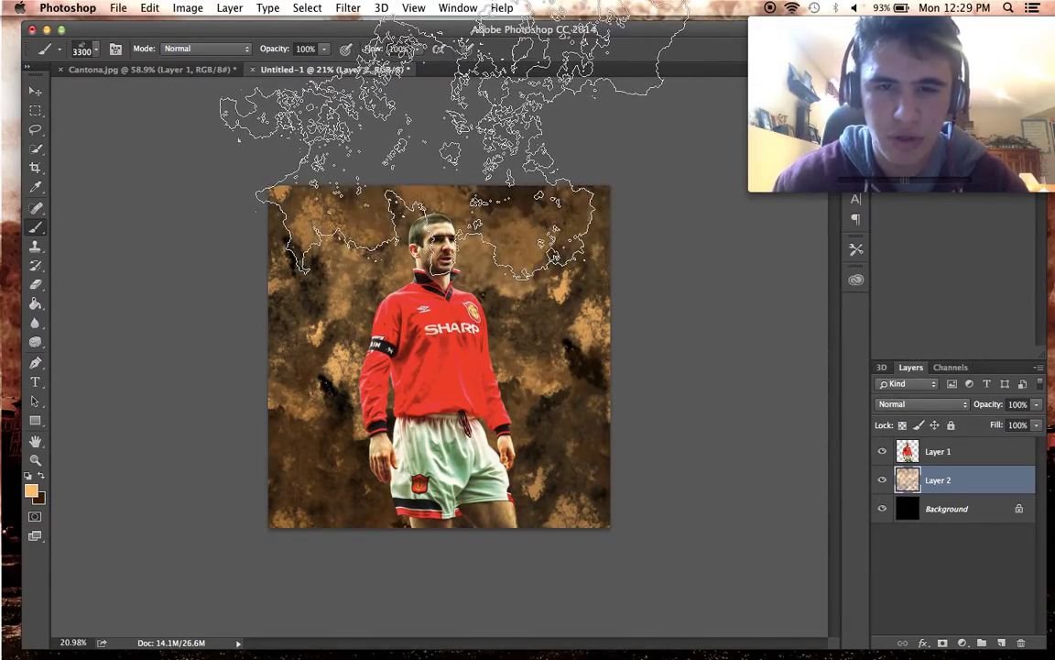
{"action": "scroll", "coordinate": [701, 329], "scroll_direction": "up", "scroll_amount": 2}
{"action": "scroll", "coordinate": [686, 284], "scroll_direction": "down", "scroll_amount": 1}
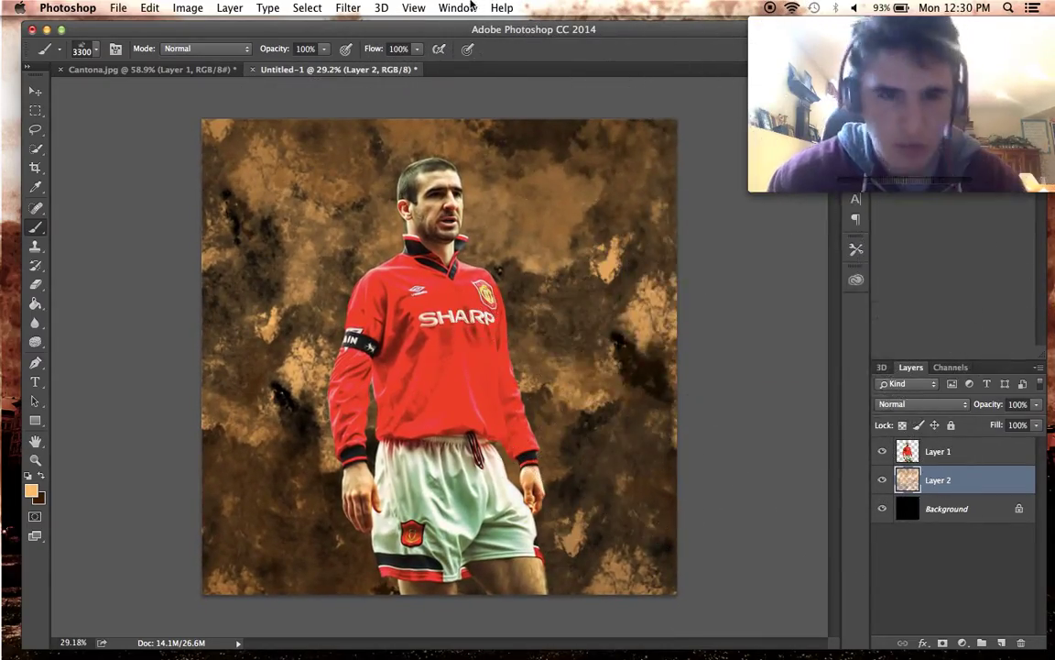
Switch to the 2344 px texture brush and check that Color Dynamics is enabled in its detailed settings.
{"action": "left_click", "coordinate": [96, 51]}
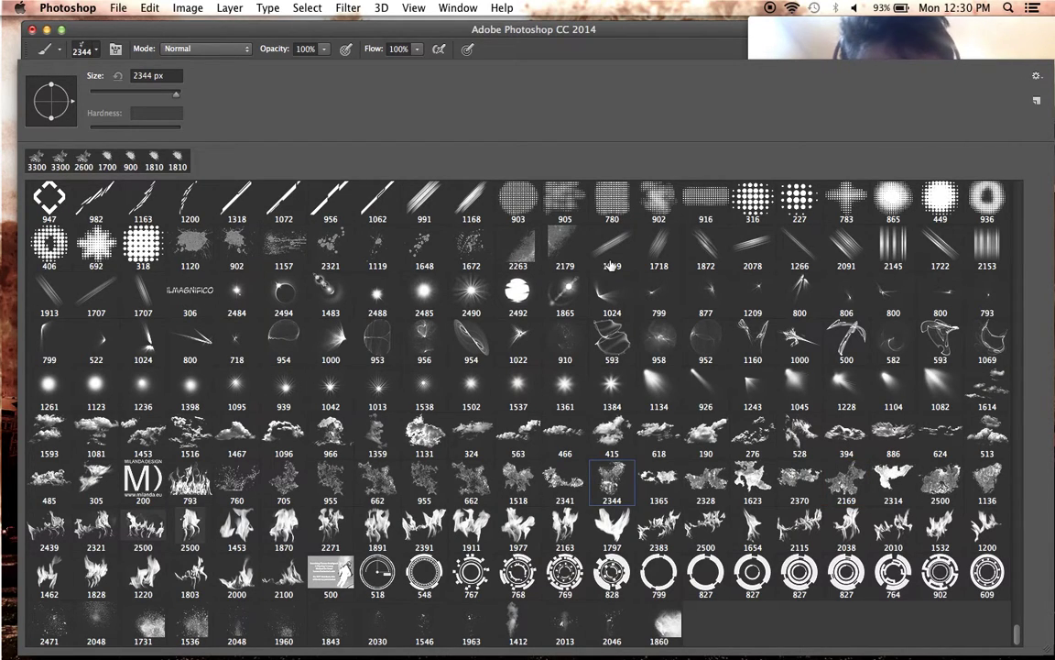
{"action": "left_click", "coordinate": [602, 38]}
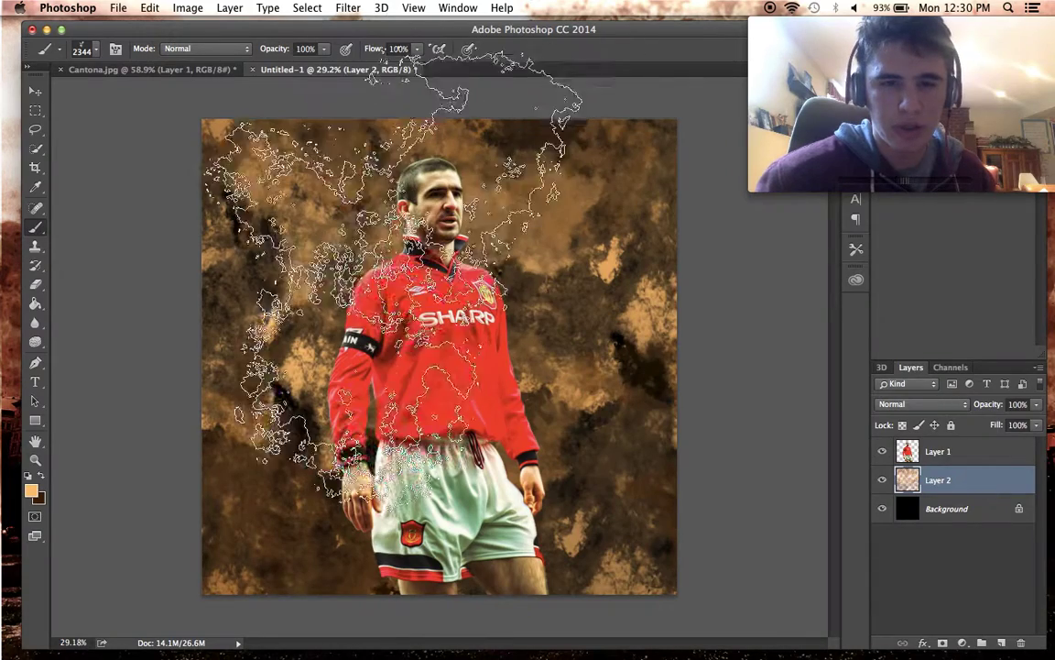
{"action": "left_click_drag", "start_coordinate": [969, 129], "coordinate": [969, 331]}
{"action": "left_click", "coordinate": [856, 124]}
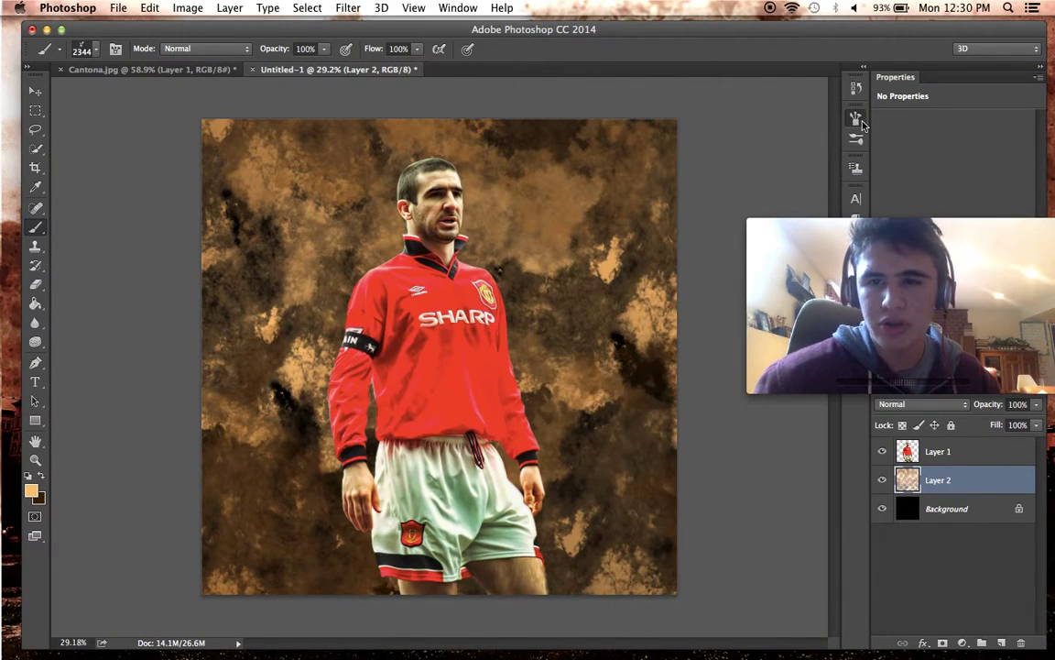
{"action": "left_click", "coordinate": [855, 118]}
{"action": "mouse_move", "coordinate": [953, 270]}
{"action": "left_mouse_down"}
{"action": "mouse_move", "coordinate": [861, 270]}
{"action": "mouse_move", "coordinate": [790, 76]}
{"action": "mouse_move", "coordinate": [849, 55]}
{"action": "mouse_move", "coordinate": [856, 69]}
{"action": "left_mouse_up"}
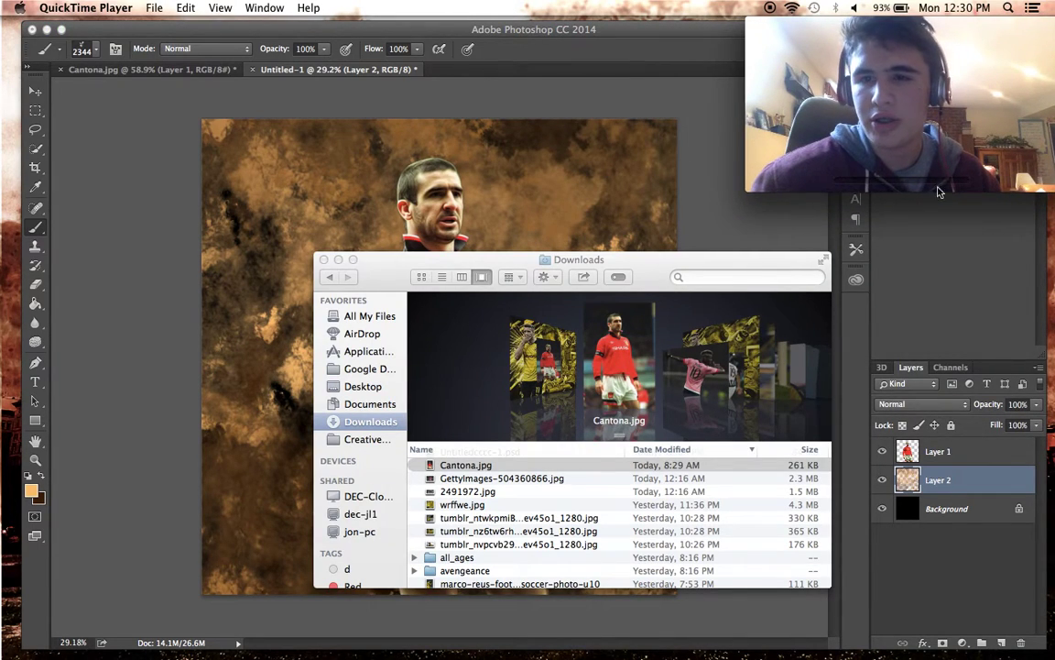
{"action": "left_click", "coordinate": [947, 239]}
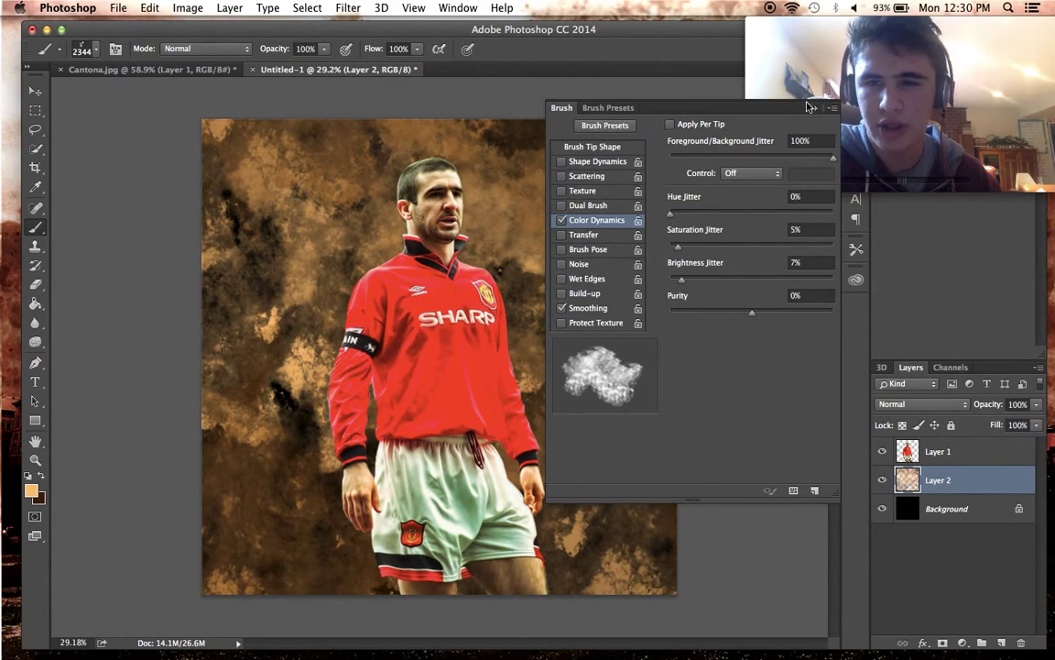
{"action": "left_click", "coordinate": [809, 108]}
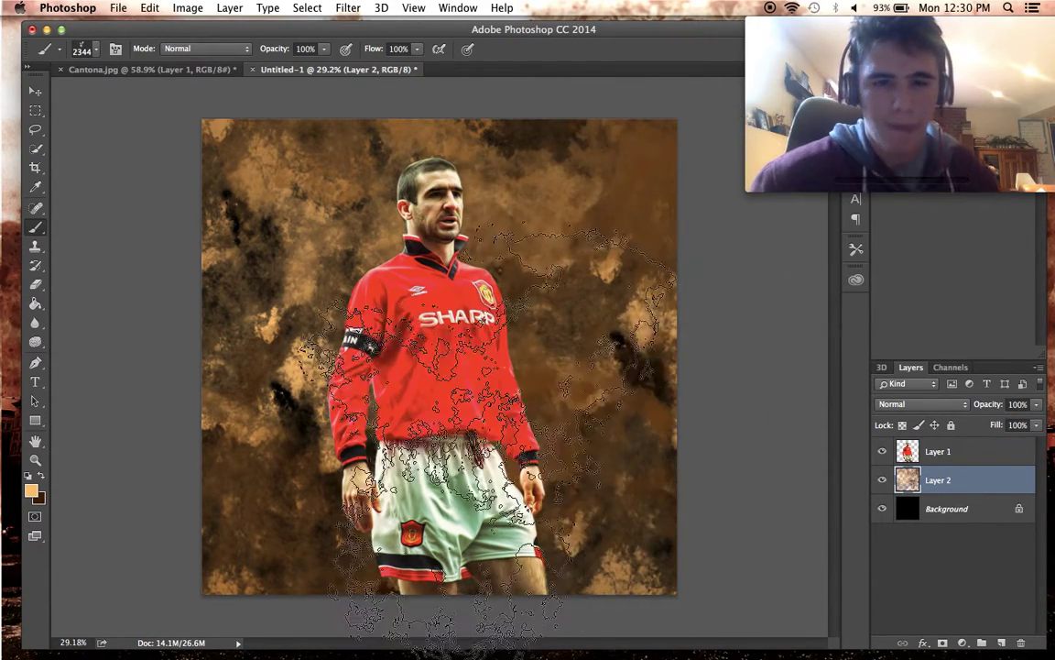
Enlarge the brush to 2600 px and stamp the texture over the lower left and upper right of the background.
{"action": "left_click", "coordinate": [486, 524]}
{"action": "key", "text": "bracketright"}
{"action": "key", "text": "bracketright"}
{"action": "key", "text": "bracketright"}
{"action": "left_click", "coordinate": [331, 519]}
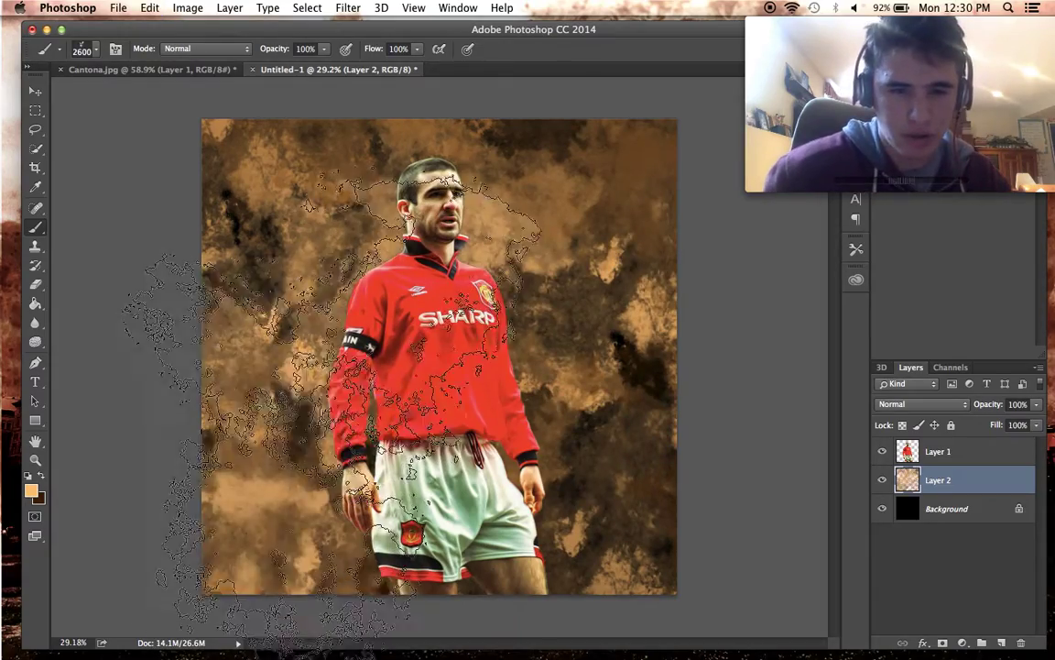
{"action": "key", "text": "super+z"}
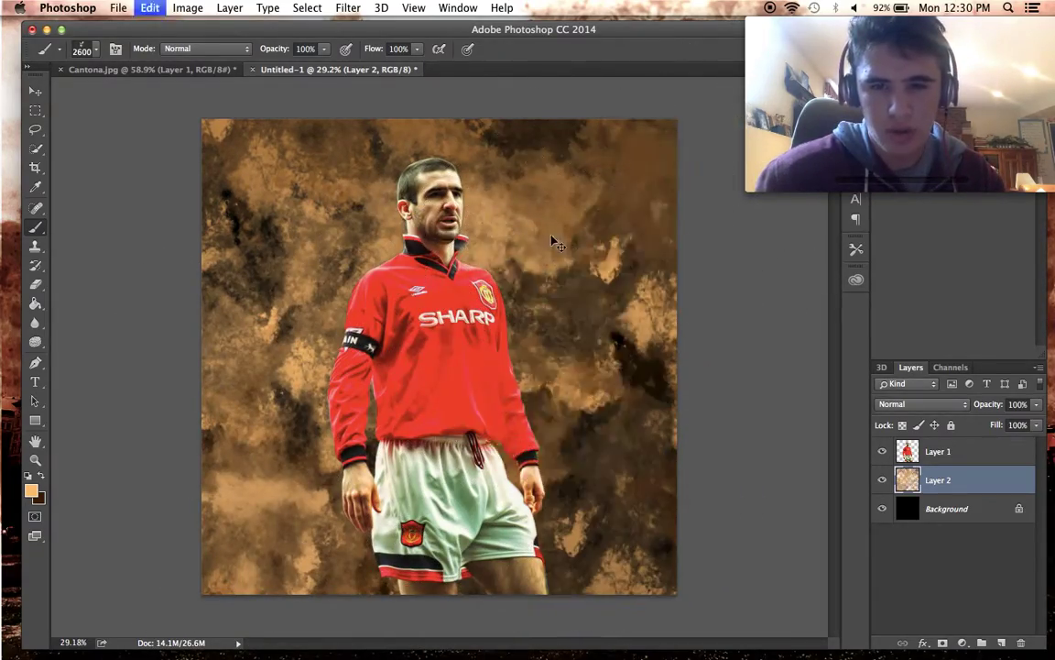
Stamp more texture along the right side of the background behind the player, undoing an unwanted stamp.
{"action": "key", "text": "super+0"}
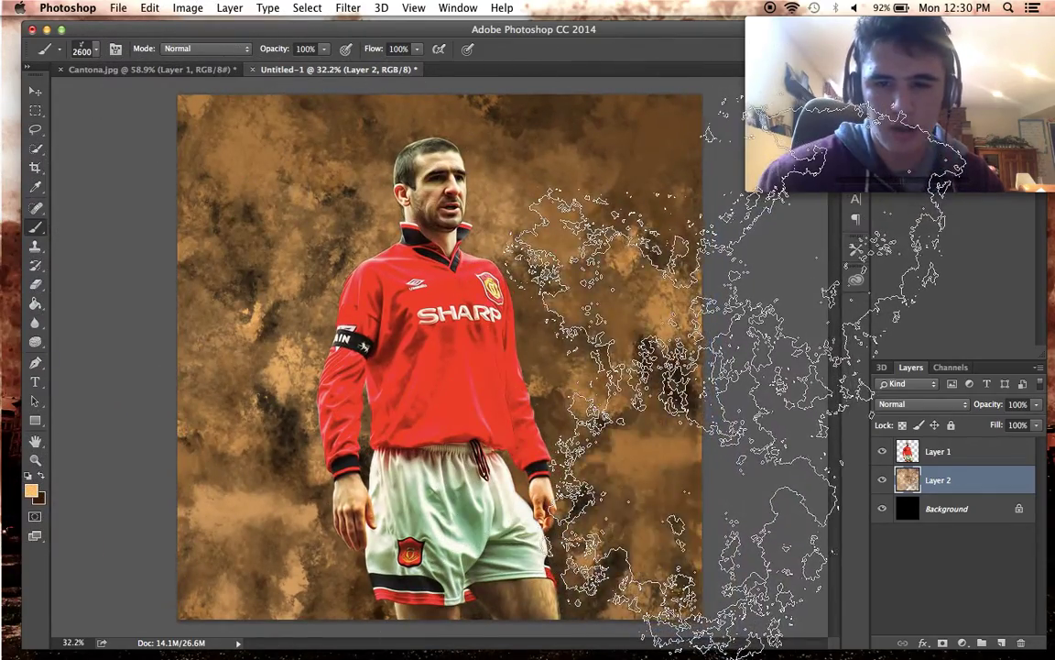
{"action": "scroll", "coordinate": [655, 458], "scroll_direction": "down", "scroll_amount": 2}
{"action": "scroll", "coordinate": [655, 458], "scroll_direction": "up", "scroll_amount": 2}
{"action": "key", "text": "super+z"}
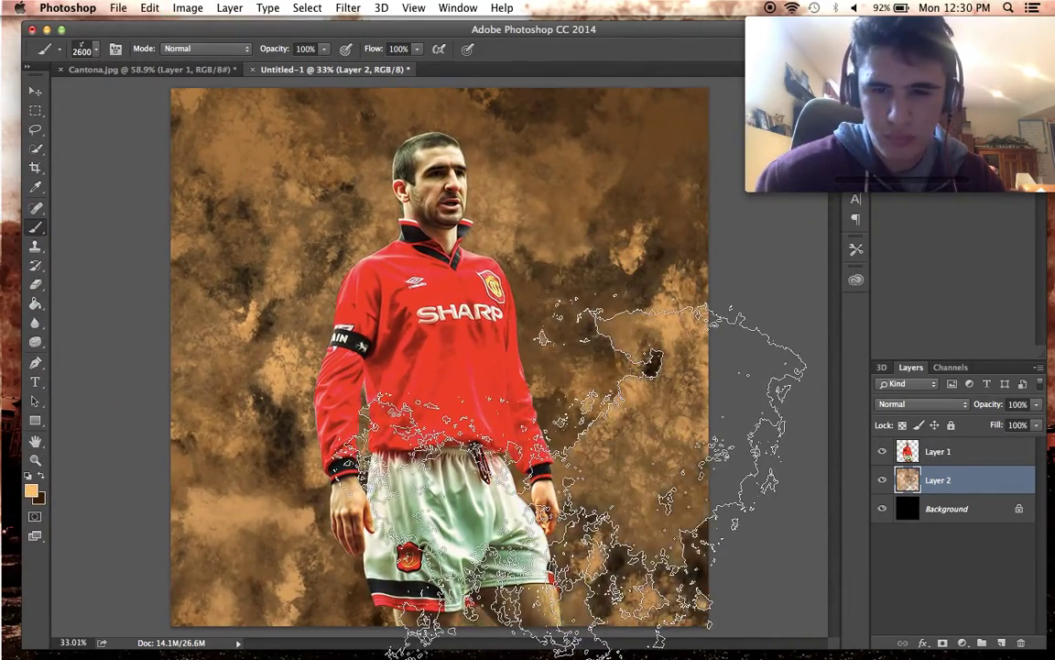
Switch to the finer 955 px texture brush and enlarge it to 1500 px.
{"action": "left_click", "coordinate": [92, 52]}
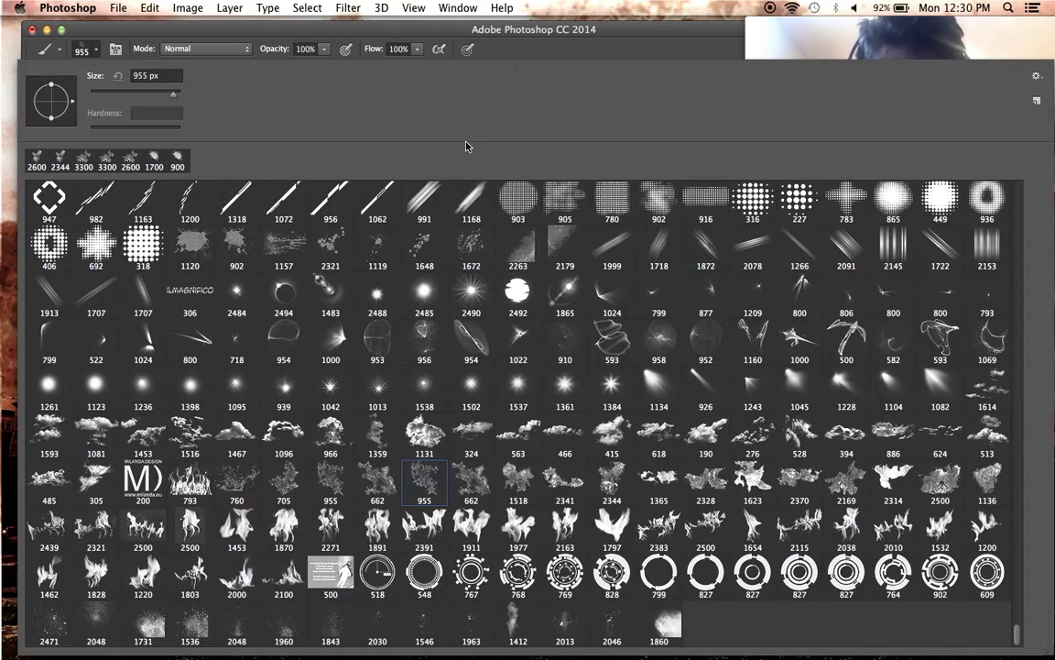
{"action": "left_click", "coordinate": [518, 49]}
{"action": "key", "text": "]"}
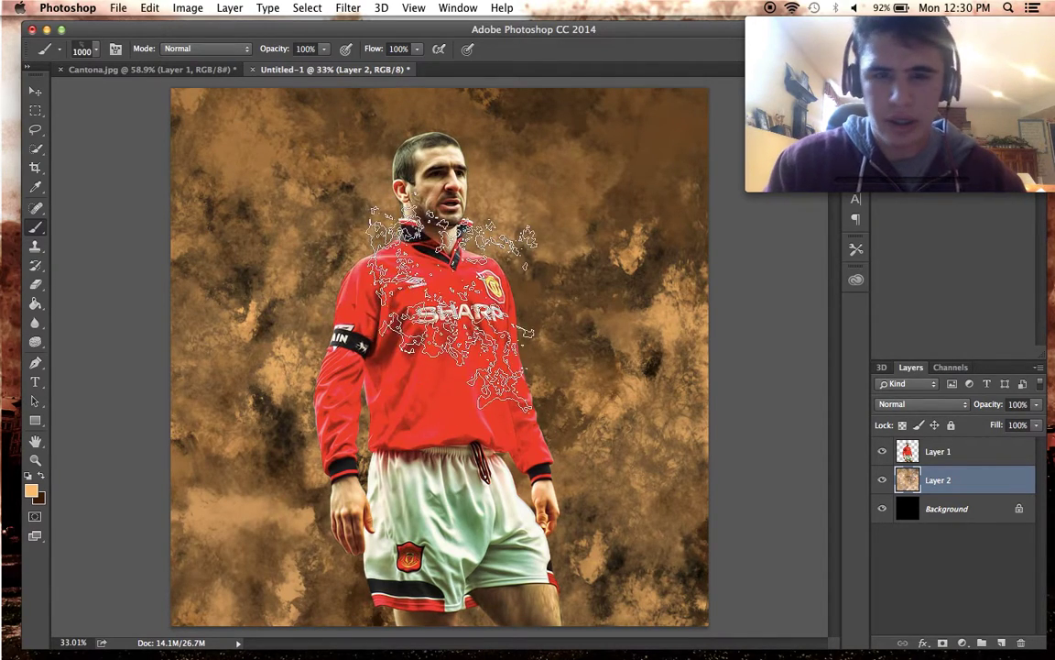
{"action": "key", "text": "]"}
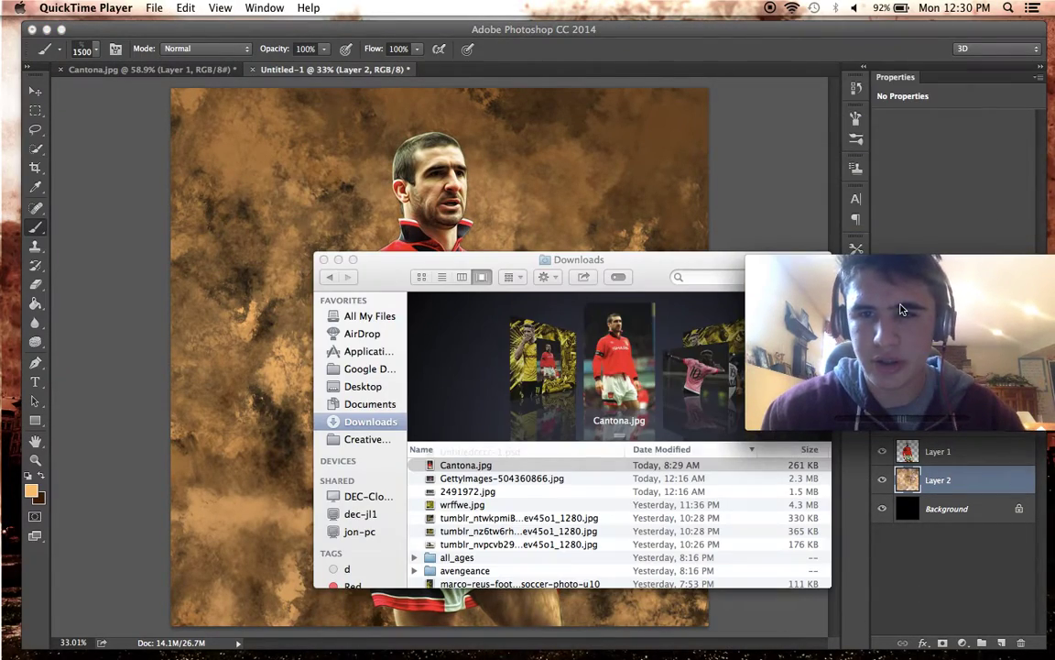
Check the fine brush's Color Dynamics settings and stamp its texture over the background around the player.
{"action": "left_click", "coordinate": [852, 119]}
{"action": "left_click", "coordinate": [854, 119]}
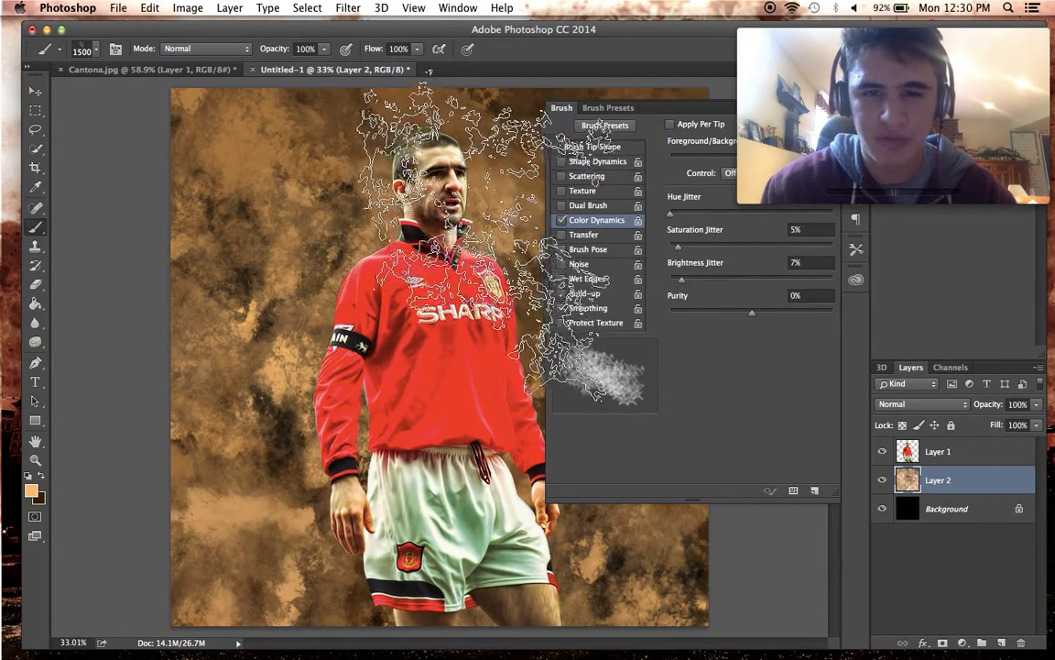
{"action": "key", "text": "ctrl+d"}
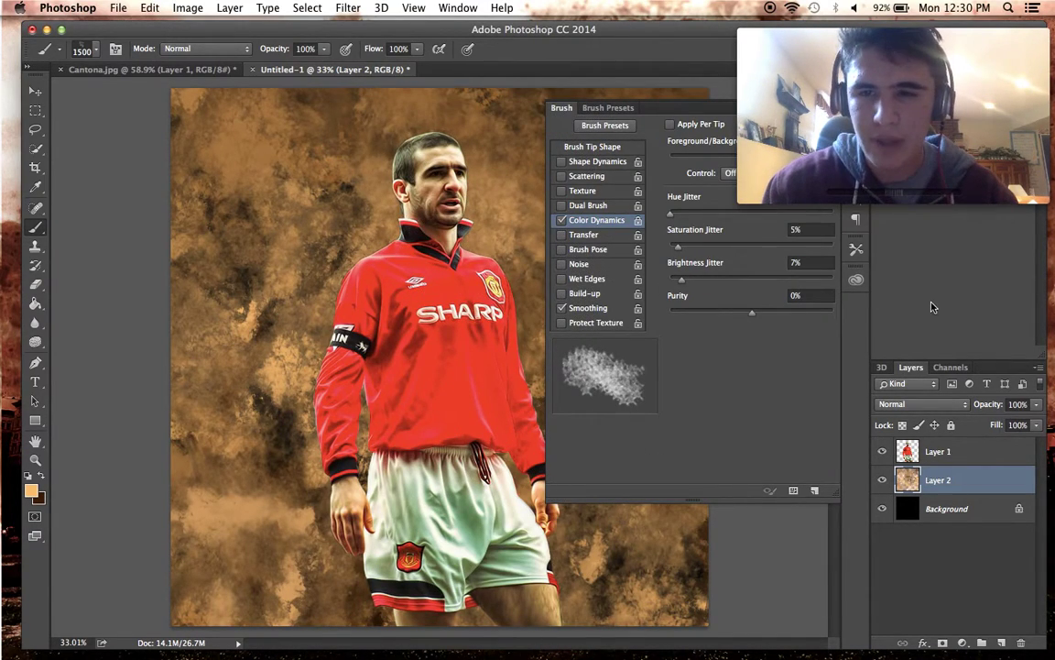
{"action": "left_click", "coordinate": [812, 95]}
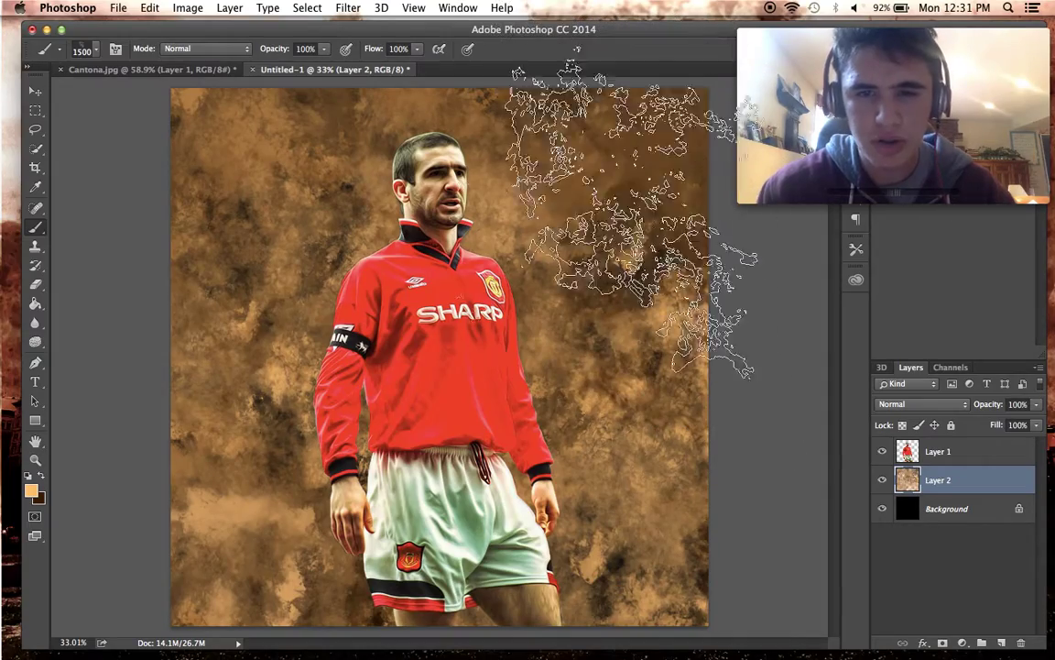
{"action": "scroll", "coordinate": [632, 213], "scroll_direction": "down", "scroll_amount": 3}
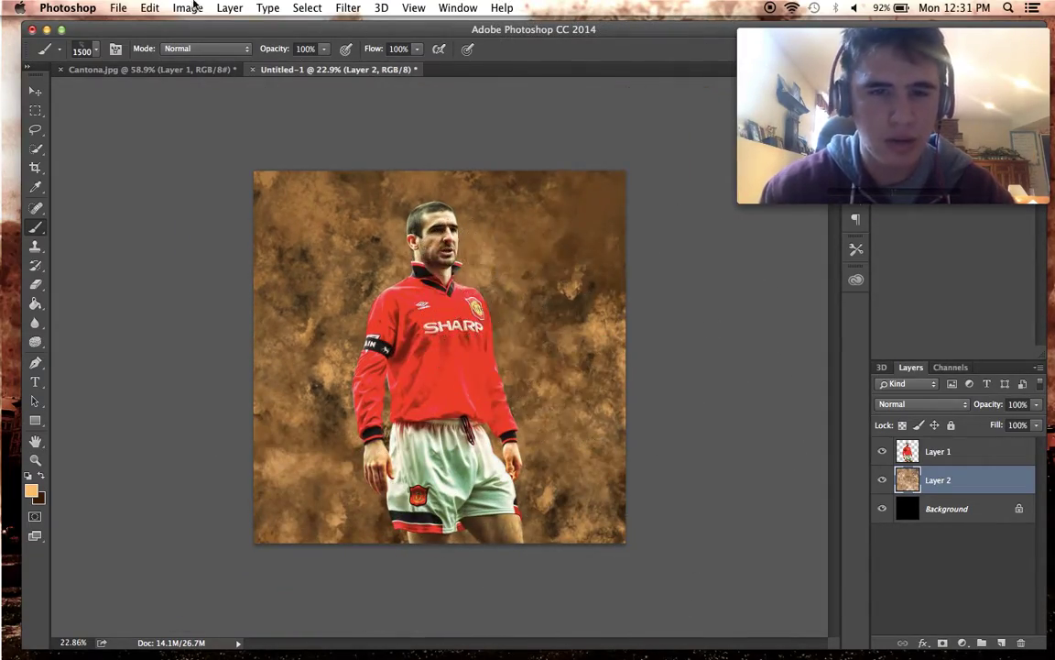
Switch to the 1518 px texture brush and enlarge it to 2600 px.
{"action": "left_click", "coordinate": [98, 50]}
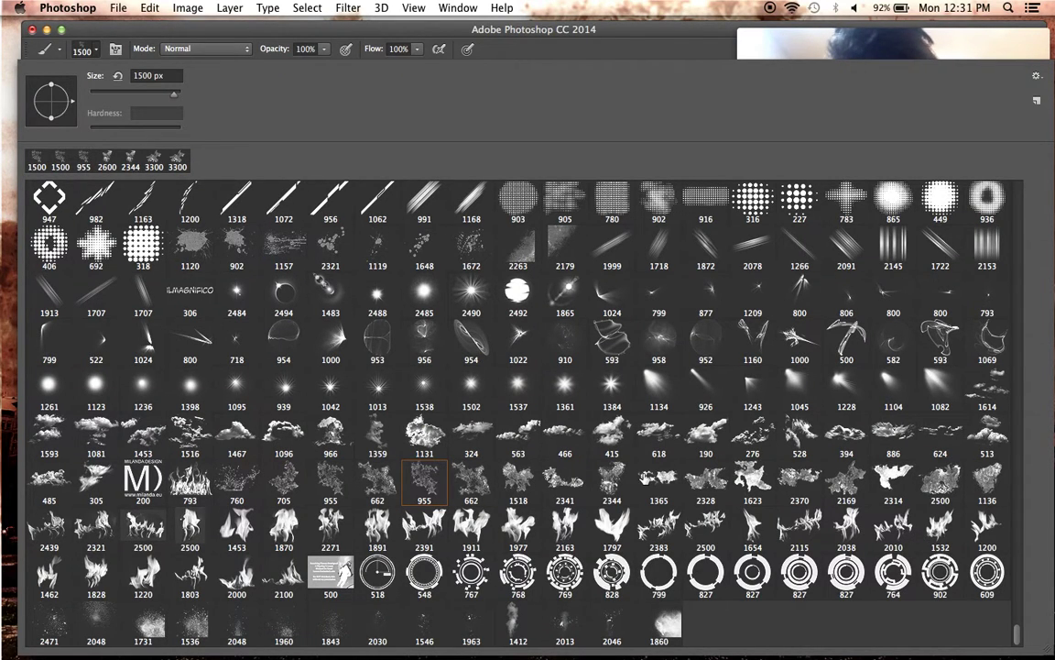
{"action": "left_click", "coordinate": [624, 56]}
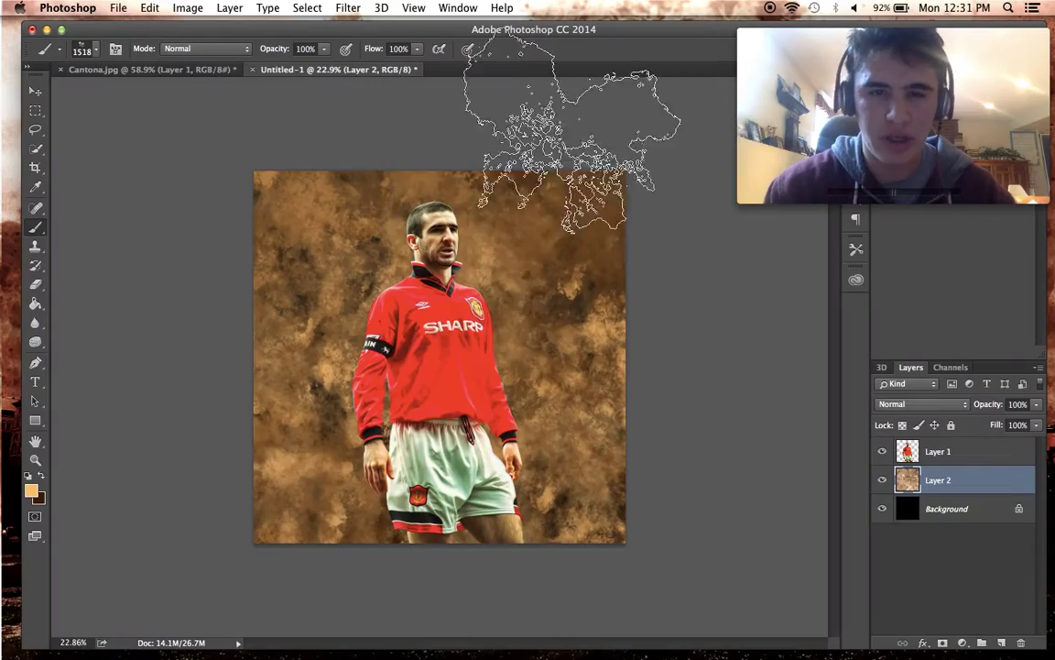
{"action": "key", "text": "bracketright"}
{"action": "key", "text": "bracketright"}
{"action": "key", "text": "bracketright"}
{"action": "key", "text": "bracketright"}
{"action": "key", "text": "bracketright"}
{"action": "key", "text": "bracketright"}
{"action": "key", "text": "bracketright"}
{"action": "key", "text": "bracketright"}
{"action": "key", "text": "bracketright"}
{"action": "key", "text": "bracketright"}
{"action": "key", "text": "bracketright"}
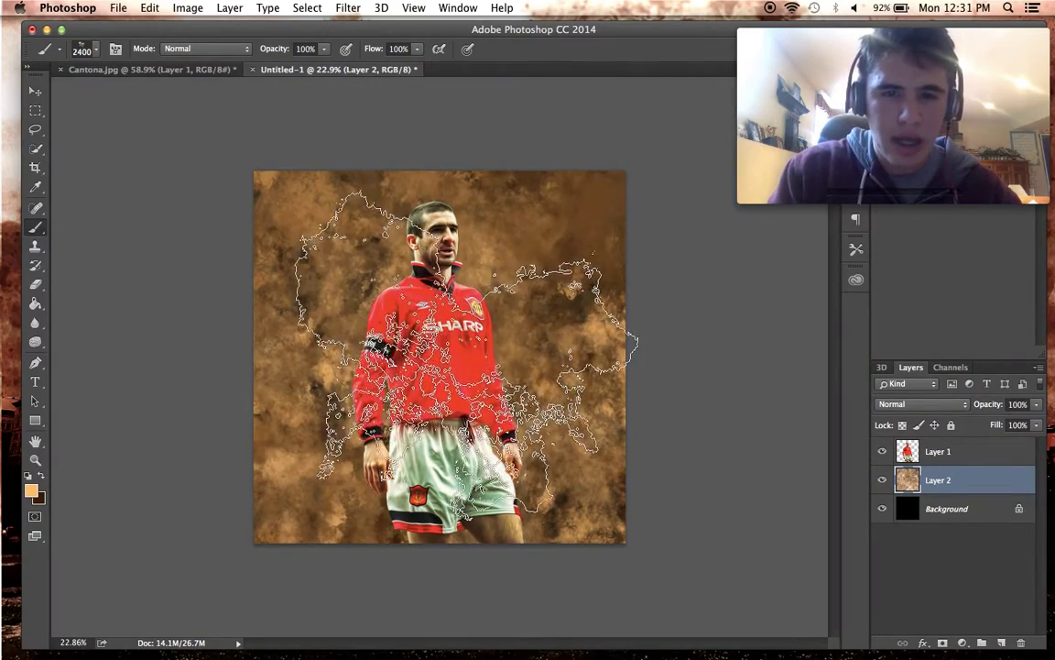
Set the foreground color to the saturated orange f09d26.
{"action": "left_click", "coordinate": [31, 492]}
{"action": "left_click_drag", "start_coordinate": [278, 390], "coordinate": [321, 393]}
{"action": "left_click", "coordinate": [364, 547]}
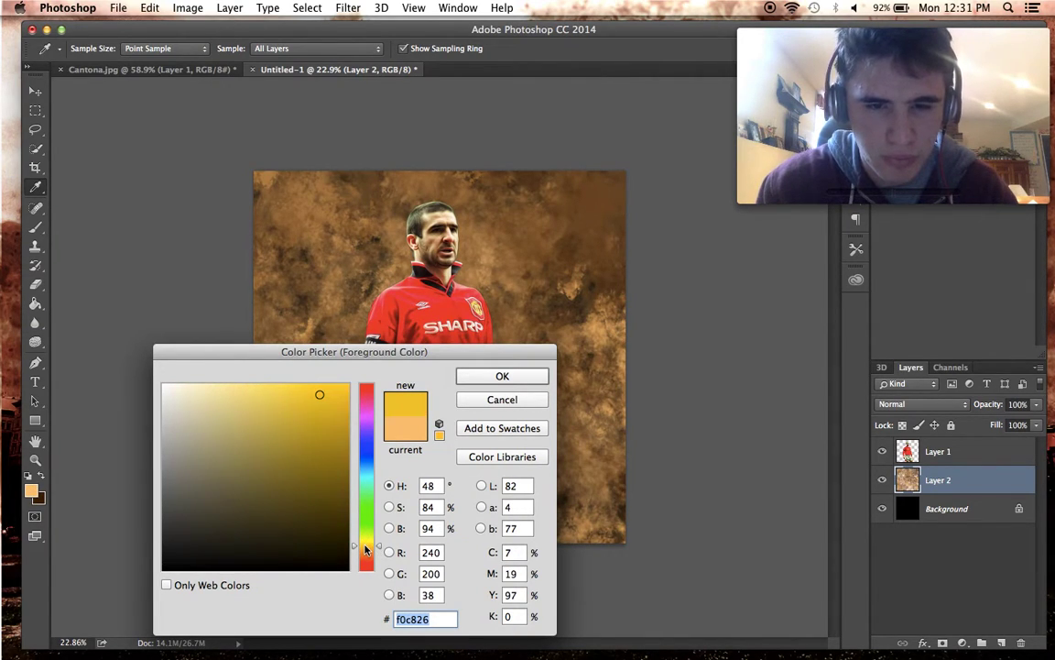
{"action": "left_click", "coordinate": [368, 553]}
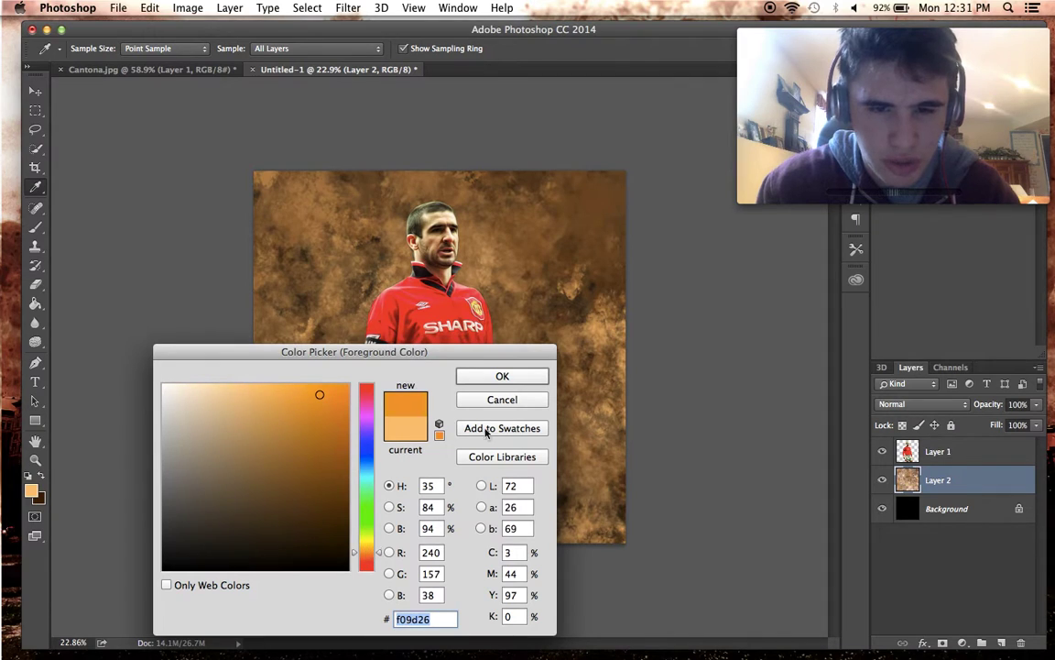
{"action": "left_click", "coordinate": [537, 375]}
Review the Color Dynamics jitter settings of the enlarged texture brush.
{"action": "left_click_drag", "start_coordinate": [840, 87], "coordinate": [840, 300]}
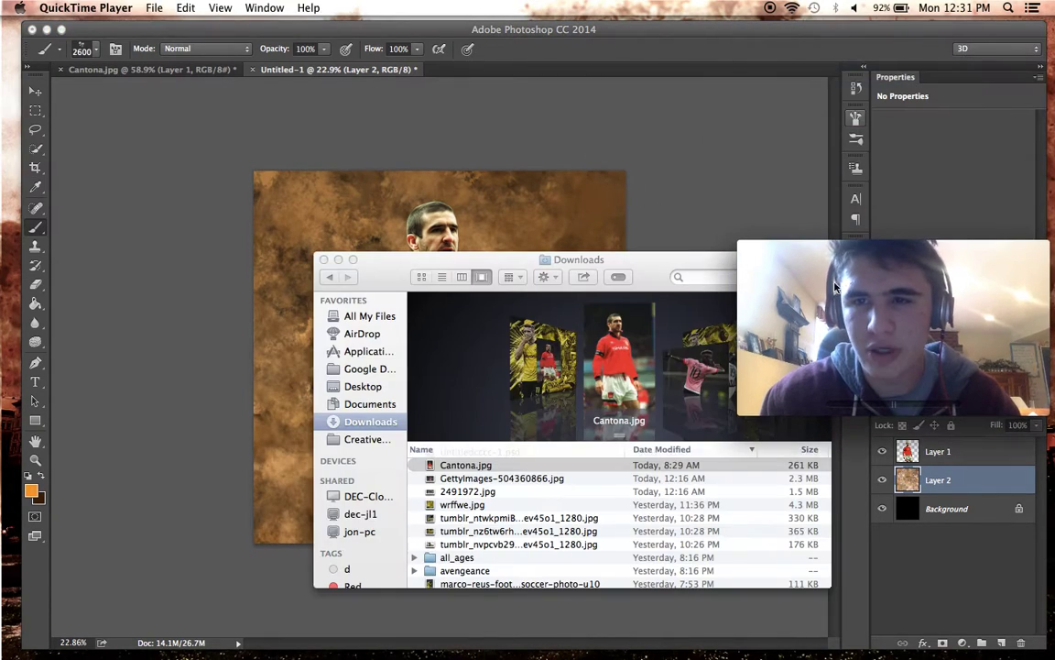
{"action": "left_click", "coordinate": [855, 125]}
{"action": "left_click", "coordinate": [855, 118]}
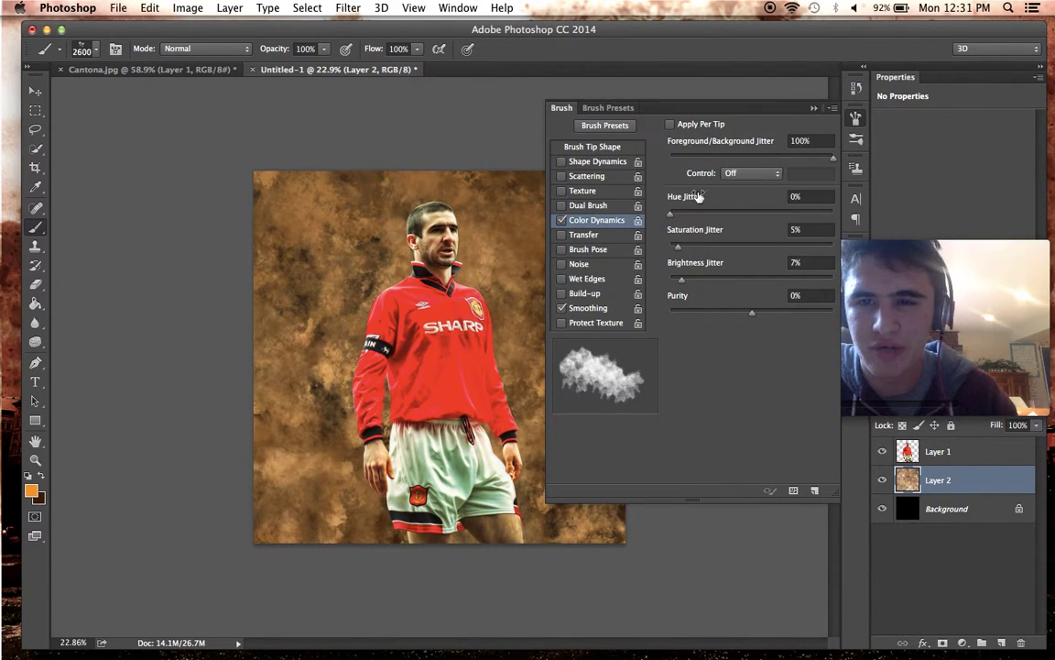
{"action": "left_click_drag", "start_coordinate": [924, 308], "coordinate": [927, 84]}
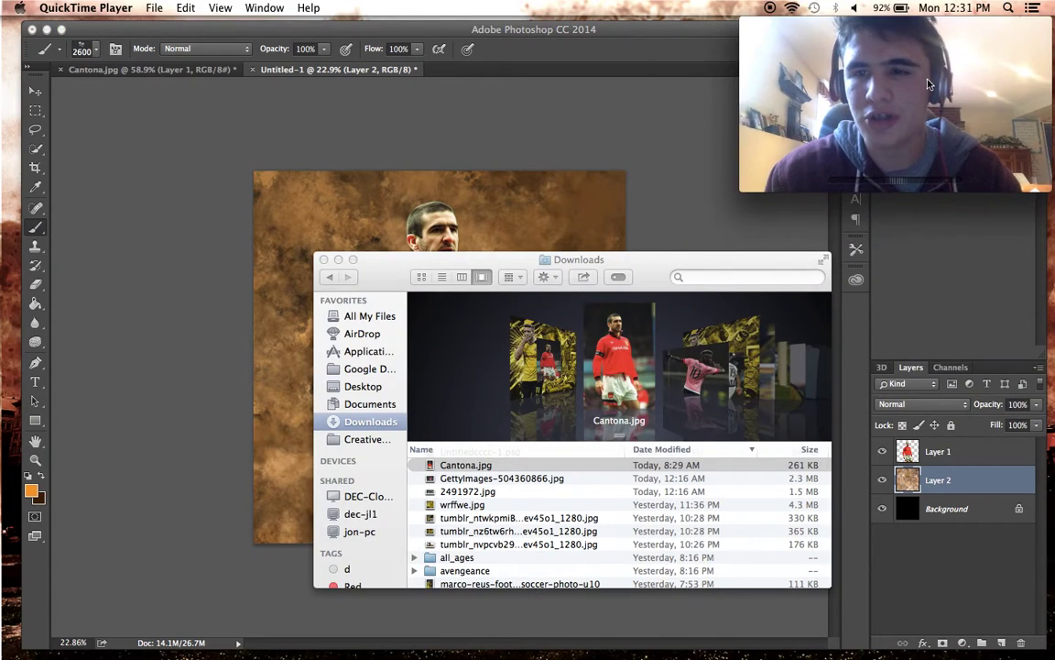
{"action": "left_click", "coordinate": [982, 220]}
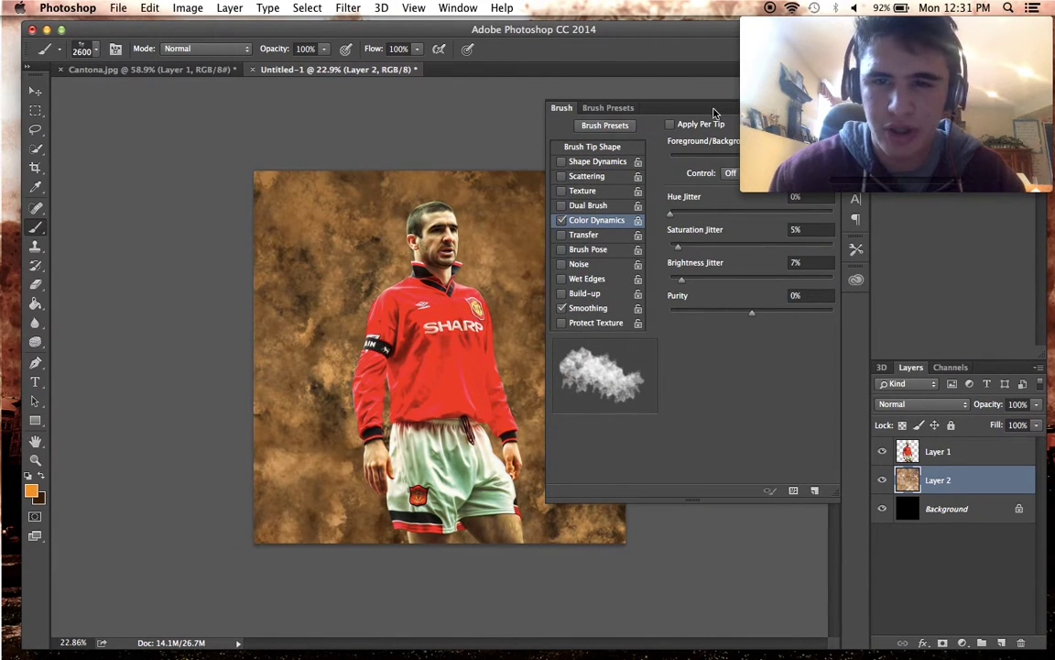
{"action": "left_click", "coordinate": [826, 163]}
{"action": "left_click", "coordinate": [822, 205]}
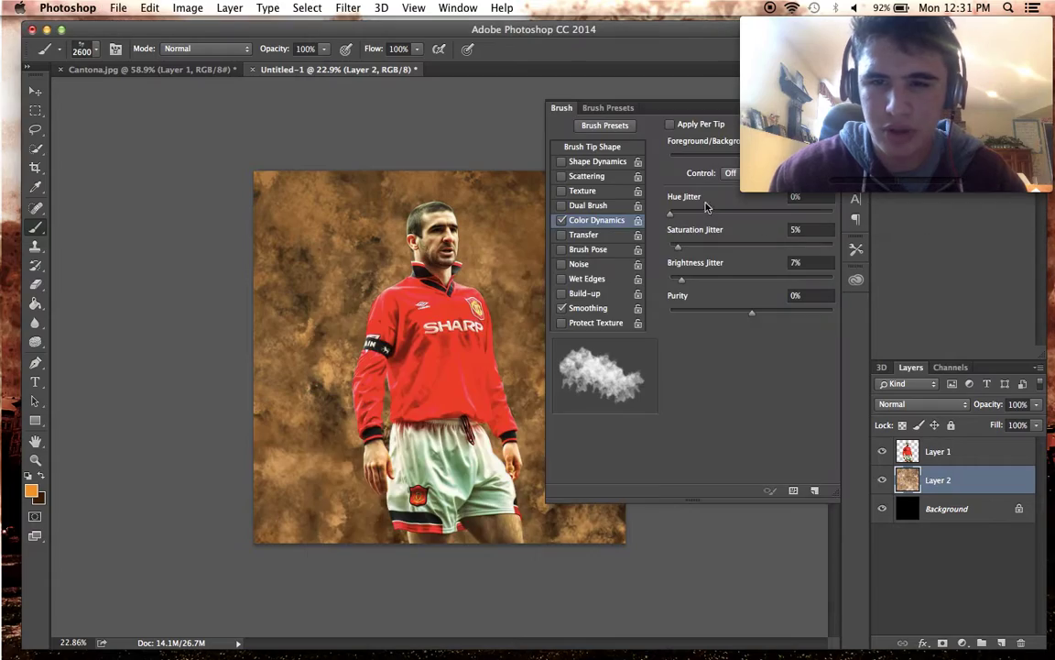
{"action": "left_click", "coordinate": [815, 107]}
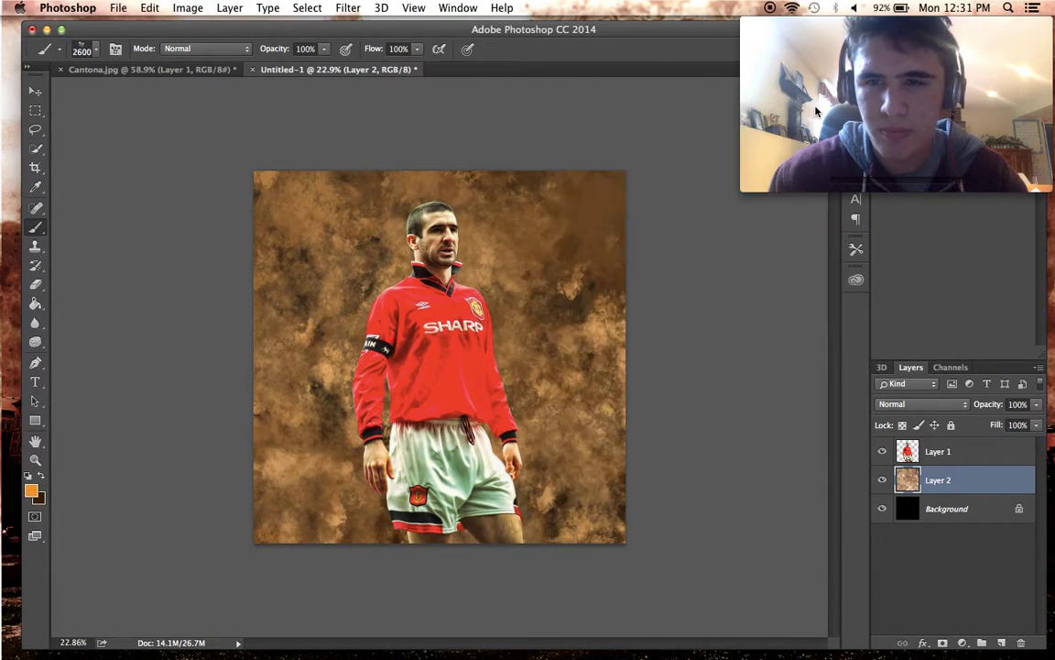
Stamp the bright orange texture on both sides of the player and over the lower left of the background.
{"action": "key", "text": "super+z"}
{"action": "left_click", "coordinate": [498, 394]}
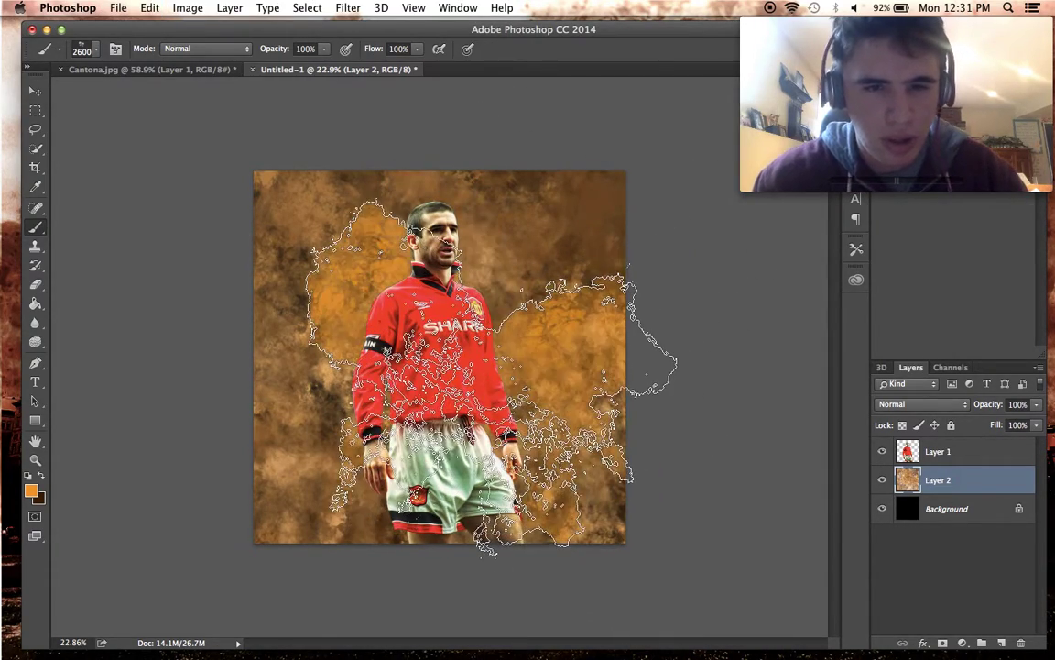
{"action": "scroll", "coordinate": [660, 440], "scroll_direction": "up", "scroll_amount": 3}
{"action": "scroll", "coordinate": [486, 458], "scroll_direction": "down", "scroll_amount": 4}
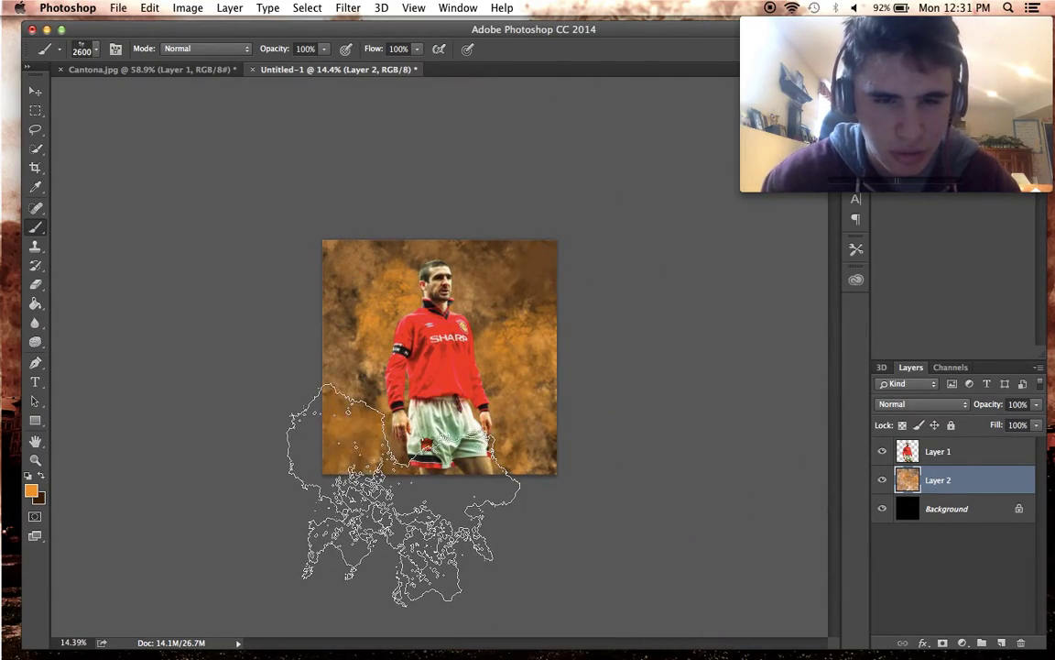
{"action": "scroll", "coordinate": [586, 302], "scroll_direction": "up", "scroll_amount": 3}
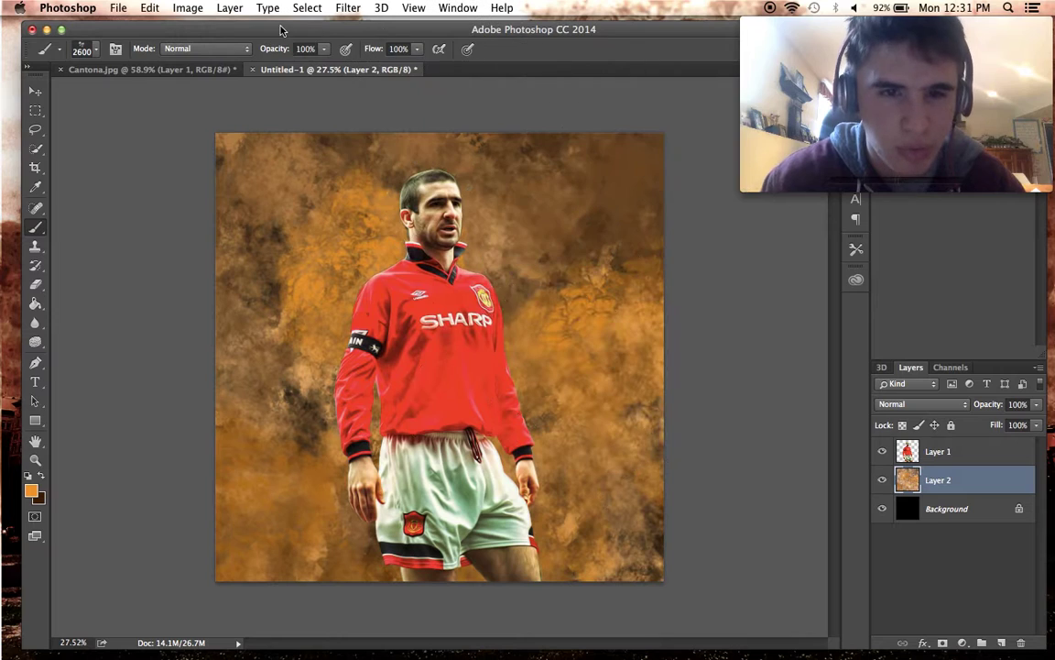
Switch to the 1136 px texture brush, enlarge it to 2400 px and stamp it over the upper and right parts of the background.
{"action": "left_click", "coordinate": [98, 49]}
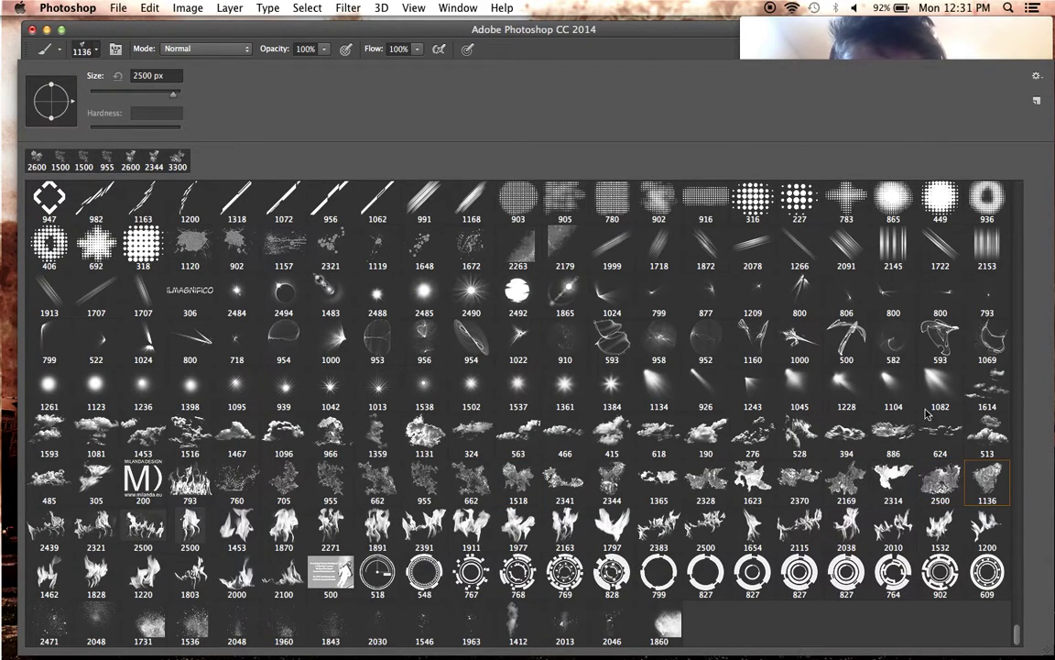
{"action": "left_click", "coordinate": [603, 25]}
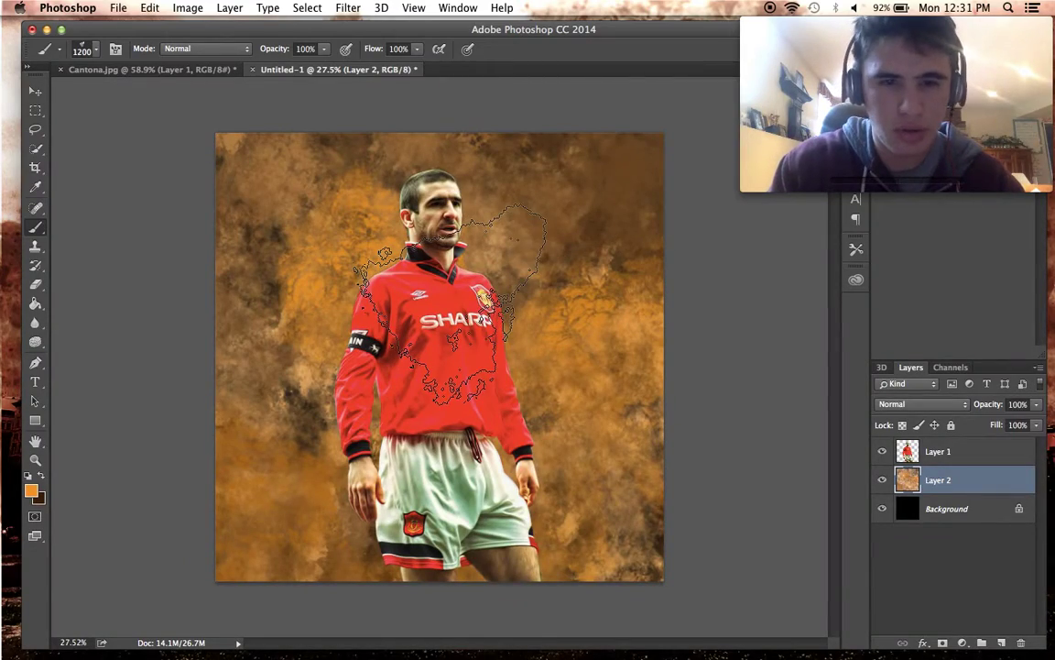
{"action": "key", "text": "bracketright"}
{"action": "key", "text": "bracketright"}
{"action": "key", "text": "bracketright"}
{"action": "key", "text": "bracketright"}
{"action": "key", "text": "bracketright"}
{"action": "key", "text": "bracketright"}
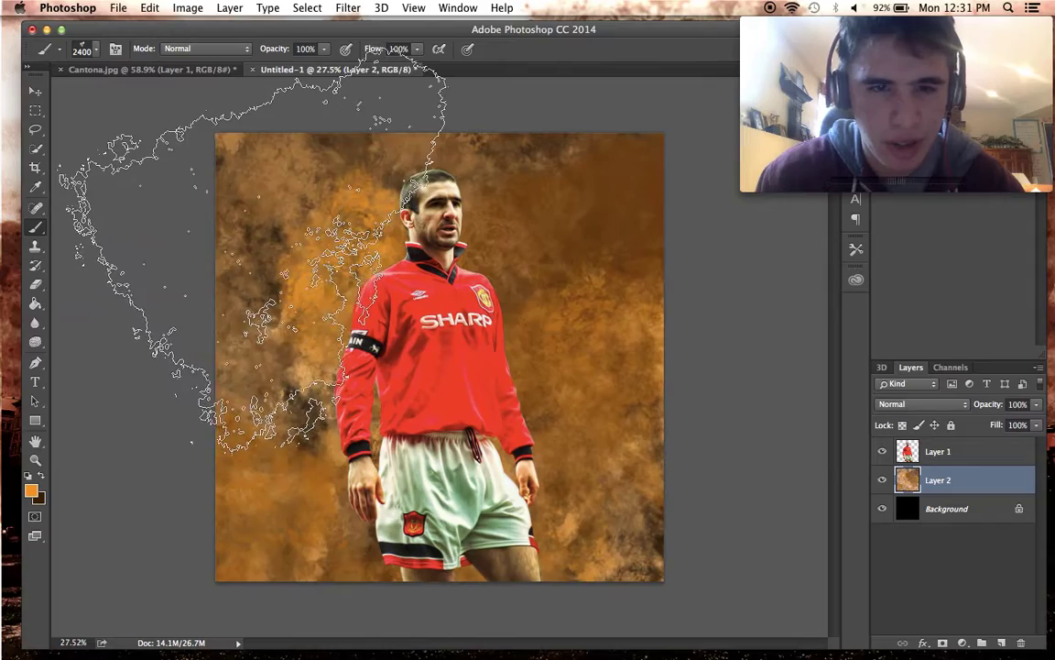
{"action": "scroll", "coordinate": [582, 536], "scroll_direction": "up", "scroll_amount": 1}
{"action": "scroll", "coordinate": [582, 536], "scroll_direction": "down", "scroll_amount": 2}
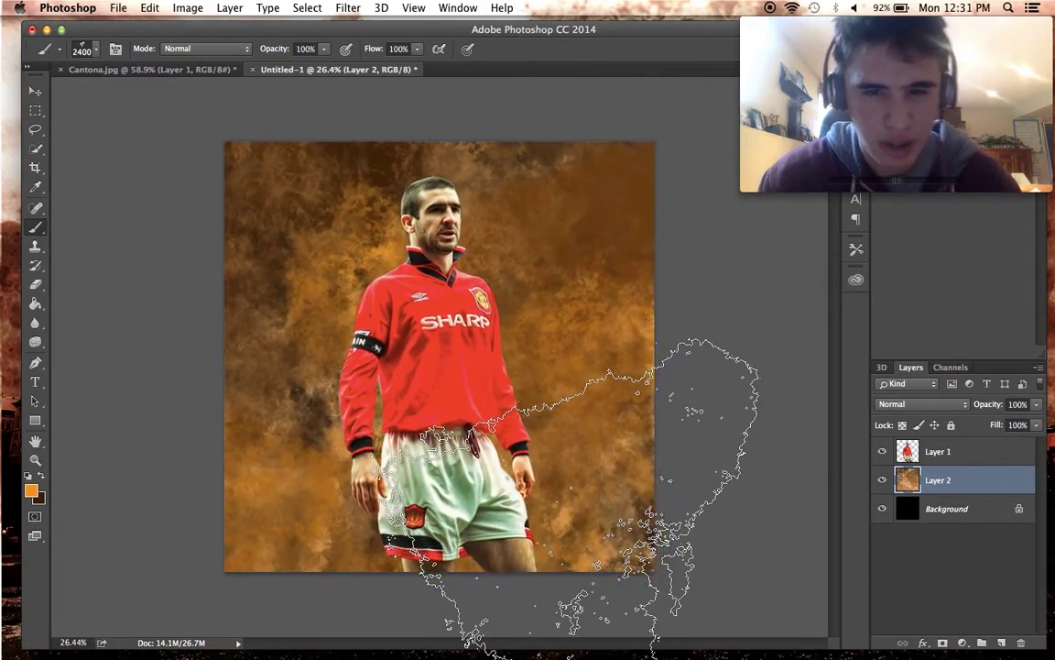
Switch to the 662 px texture brush and enlarge it to 1400 px.
{"action": "scroll", "coordinate": [665, 513], "scroll_direction": "up", "scroll_amount": 5}
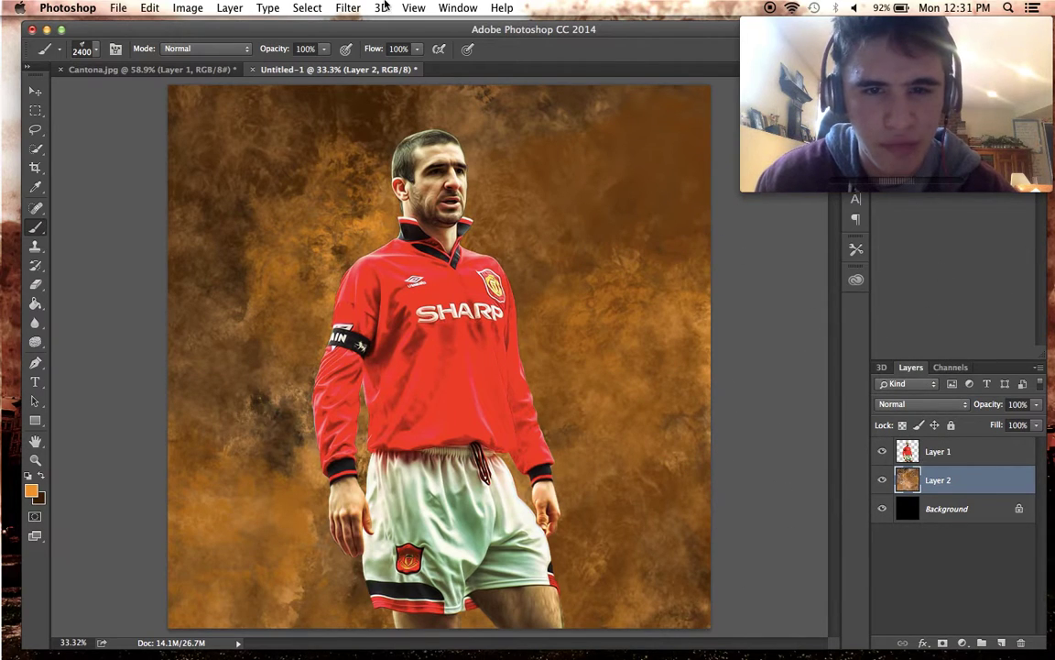
{"action": "right_click", "coordinate": [383, 243]}
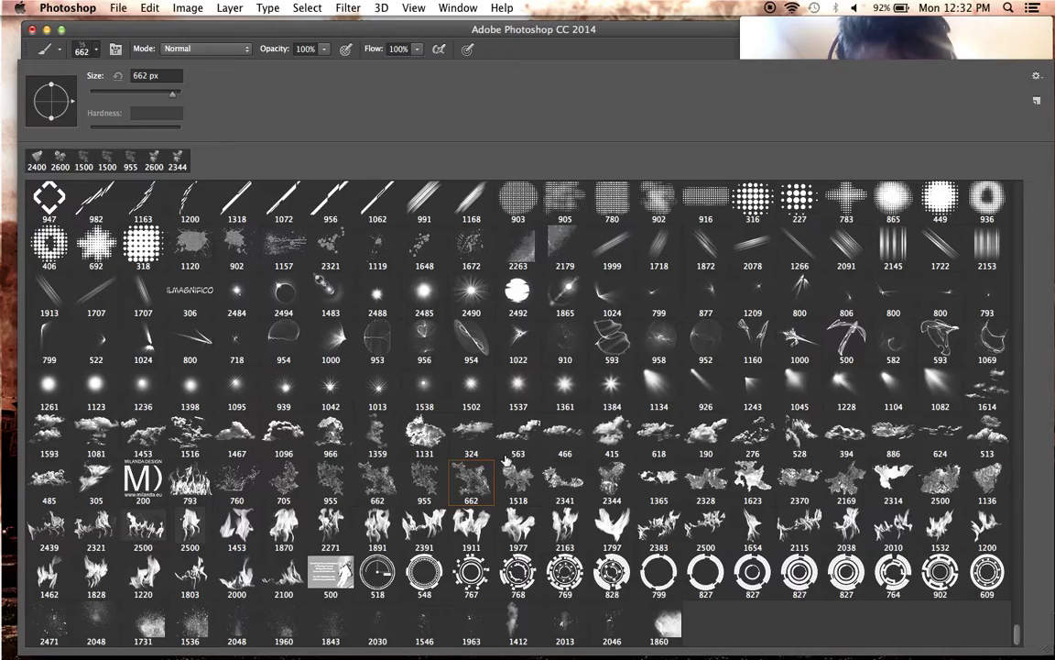
{"action": "left_click", "coordinate": [532, 53]}
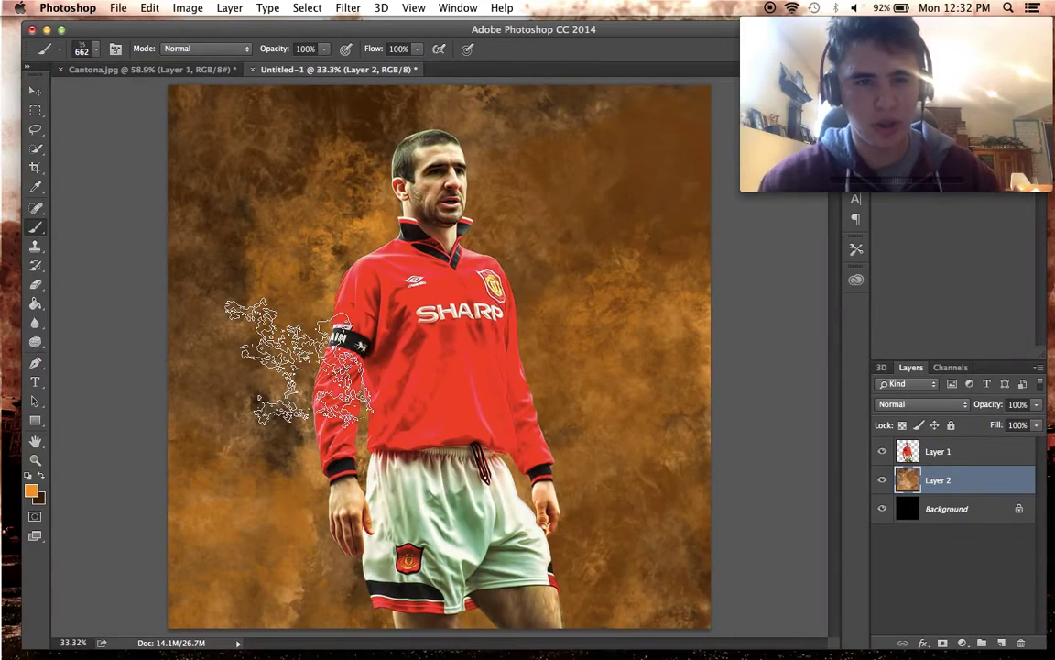
{"action": "key", "text": "bracketright"}
{"action": "key", "text": "bracketright"}
{"action": "key", "text": "bracketright"}
{"action": "key", "text": "bracketright"}
{"action": "key", "text": "bracketright"}
{"action": "key", "text": "bracketright"}
{"action": "key", "text": "bracketright"}
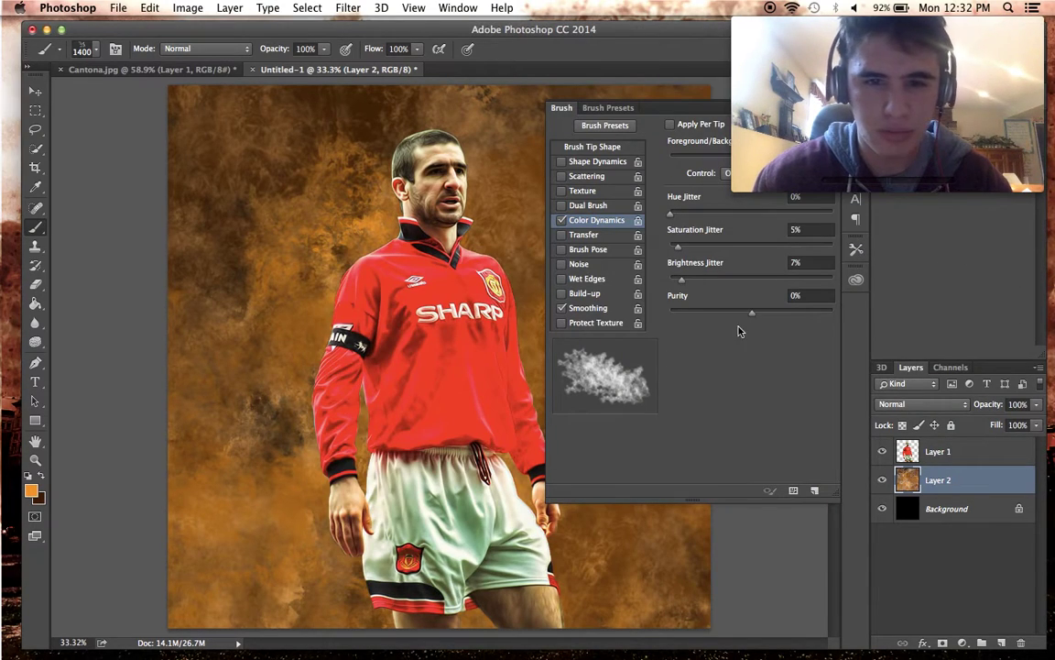
Set the foreground color to the light orange ffb867 and stamp the texture over the background beside the player's head.
{"action": "left_click", "coordinate": [31, 490]}
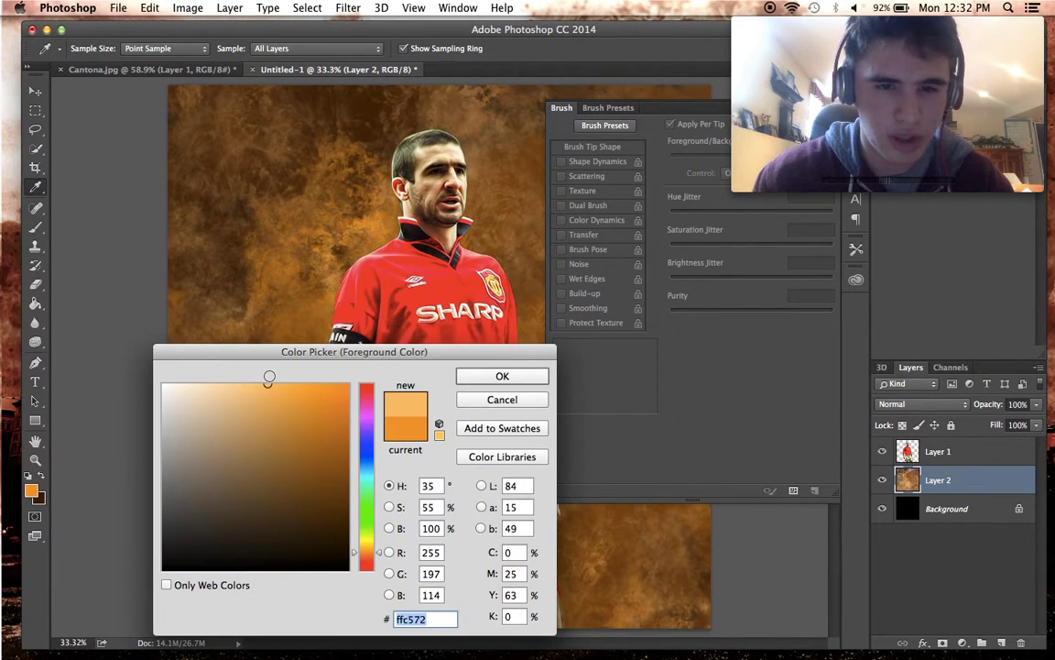
{"action": "left_click", "coordinate": [815, 107]}
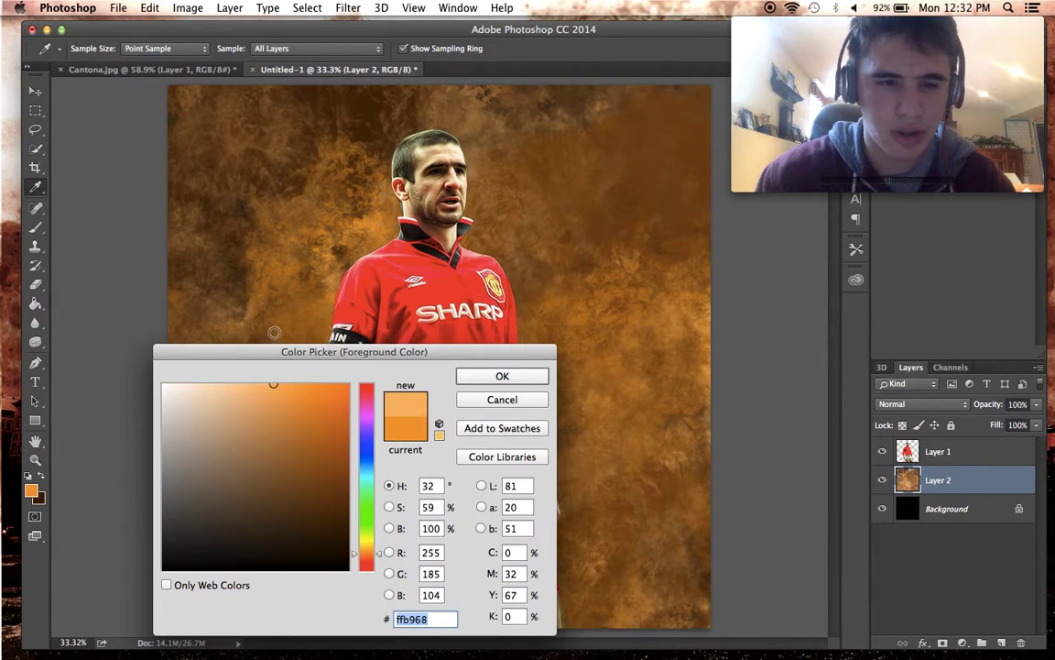
{"action": "left_click", "coordinate": [516, 375]}
{"action": "key", "text": "b"}
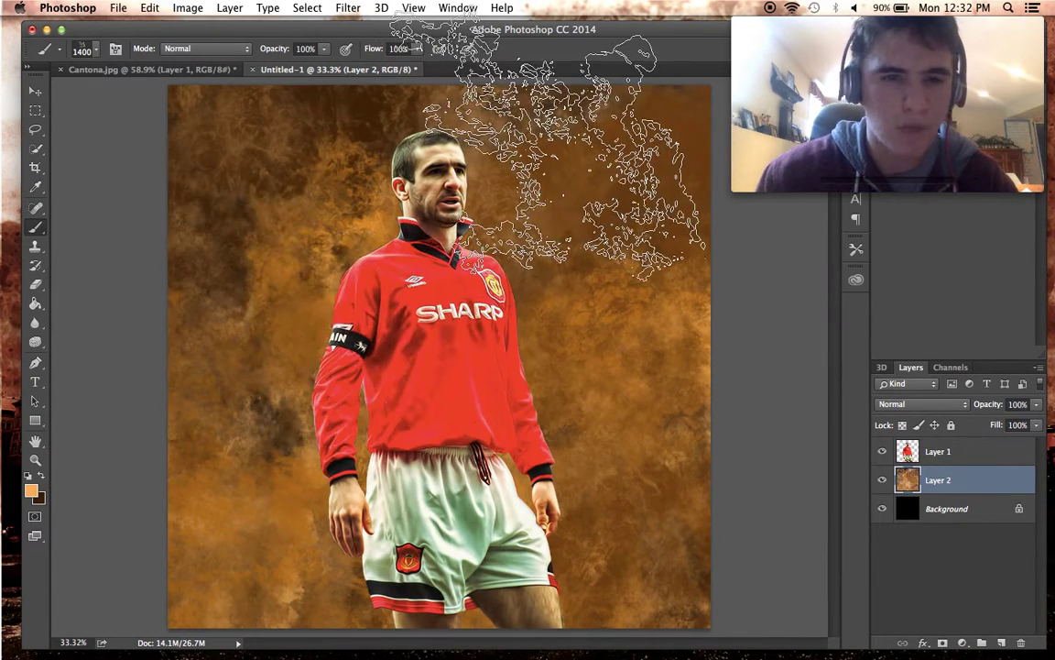
{"action": "scroll", "coordinate": [465, 431], "scroll_direction": "down", "scroll_amount": 3}
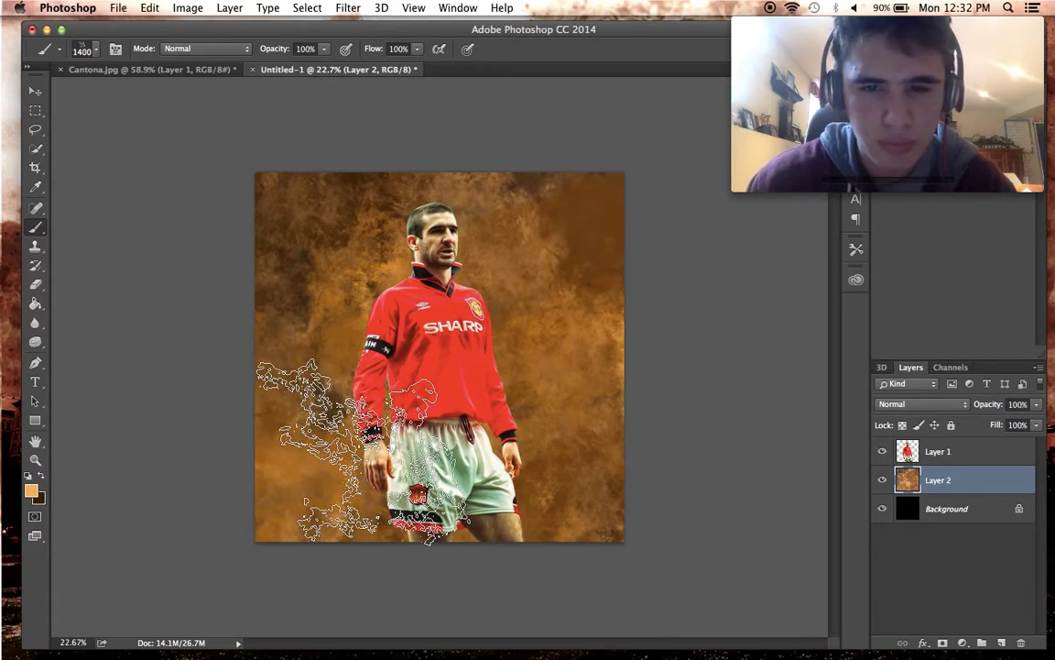
{"action": "scroll", "coordinate": [320, 449], "scroll_direction": "up", "scroll_amount": 2}
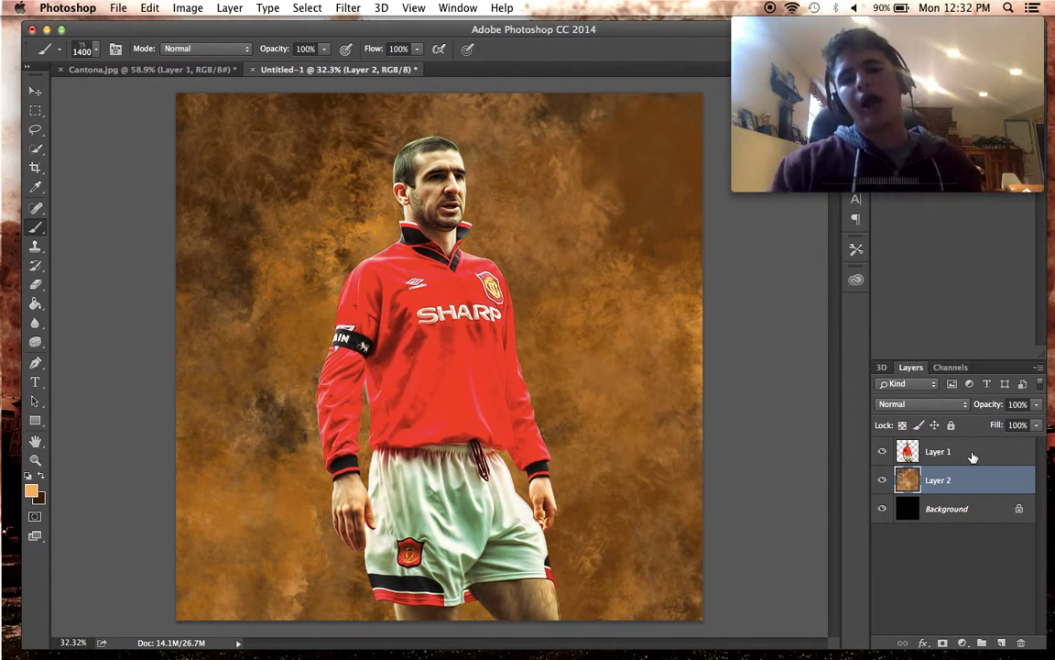
Add a new layer above Layer 2, set the foreground color to pale peach and try a texture stamp behind the player.
{"action": "left_click", "coordinate": [1002, 643]}
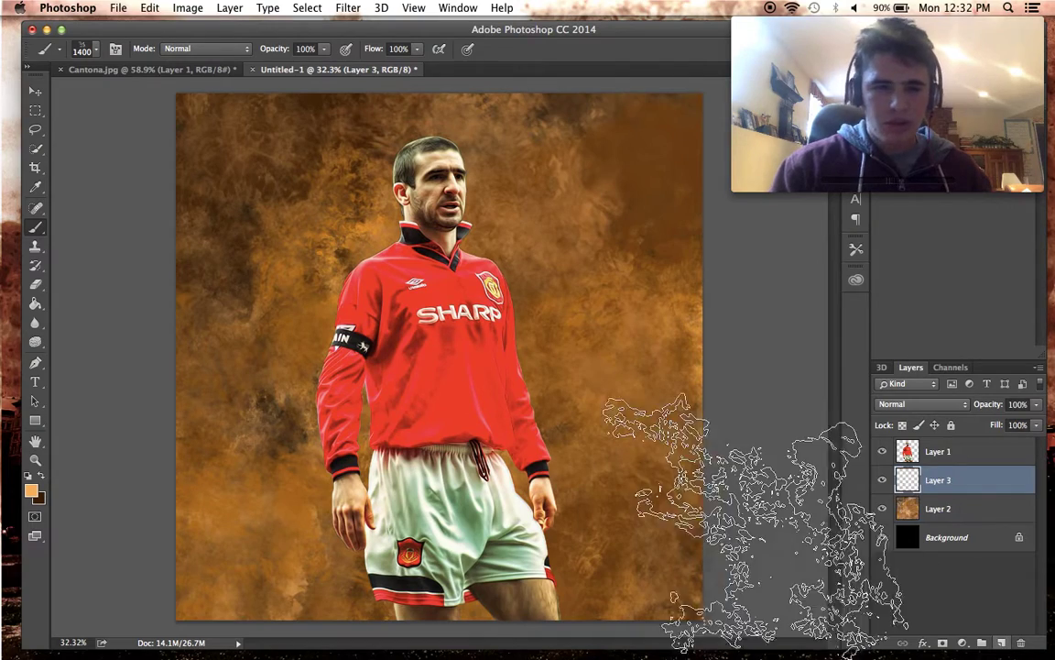
{"action": "left_click", "coordinate": [33, 493]}
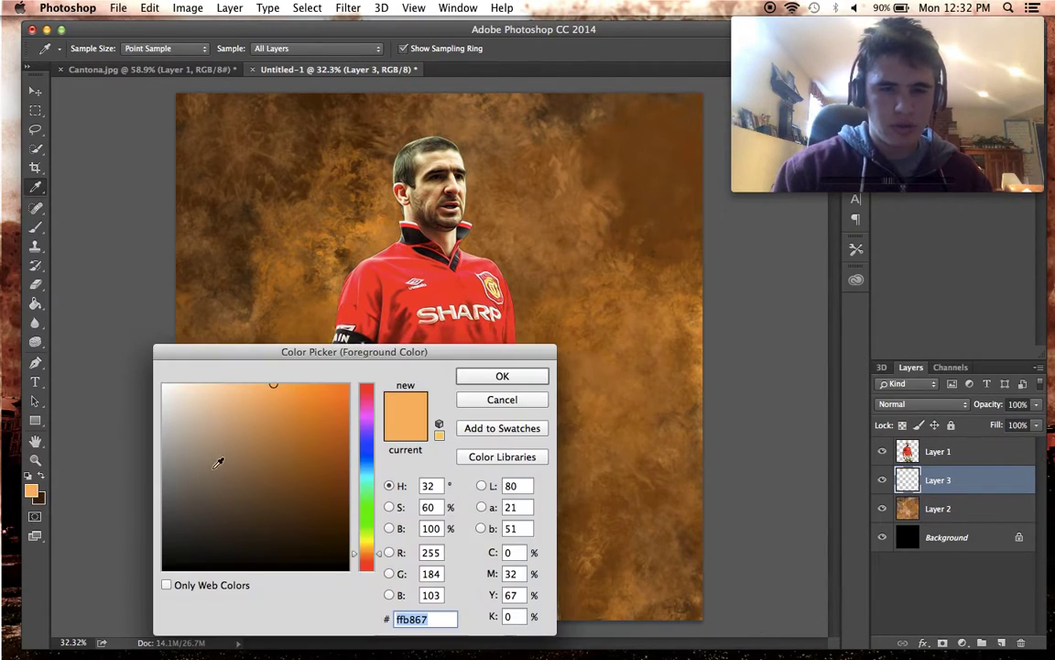
{"action": "left_click", "coordinate": [495, 376]}
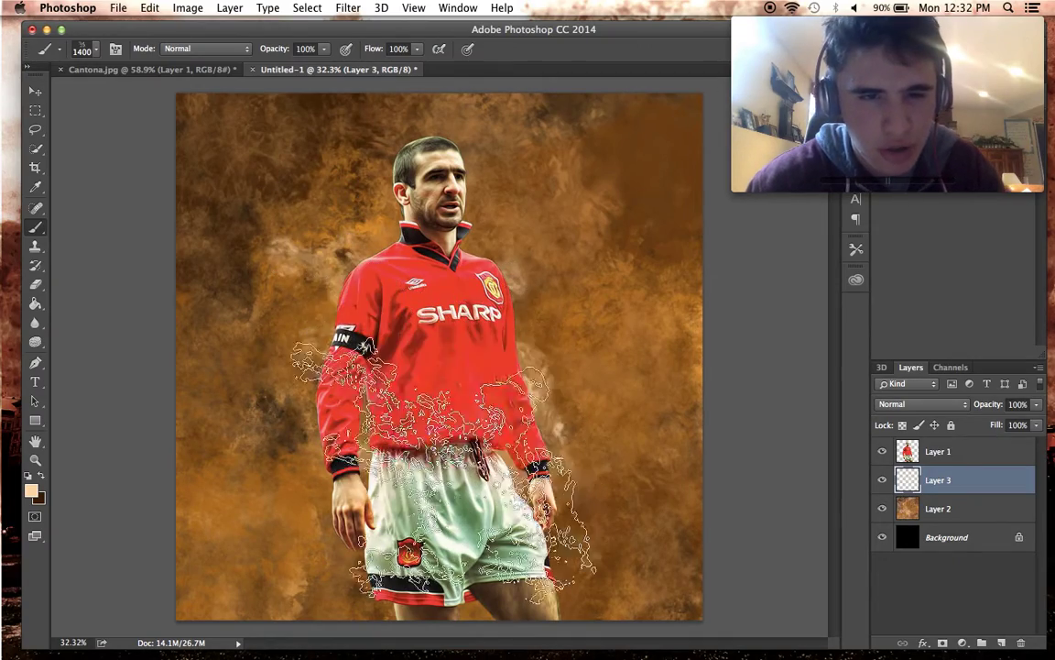
{"action": "key", "text": "super+d"}
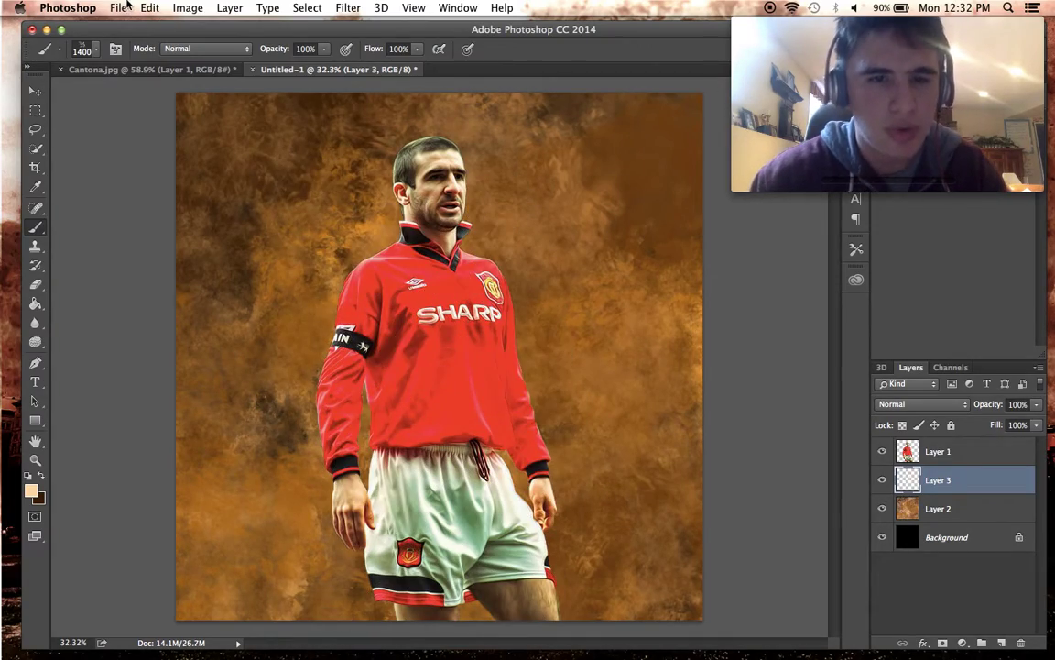
Switch to the 2344 px texture brush and try pale peach stamps around the player's head and shoulders.
{"action": "right_click", "coordinate": [210, 188]}
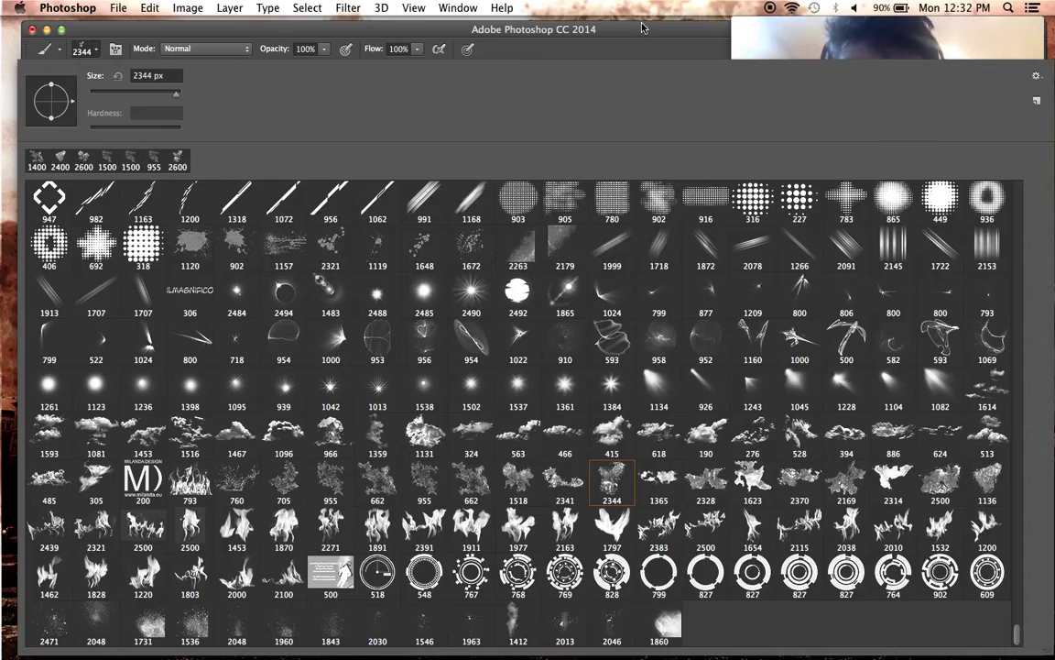
{"action": "left_click", "coordinate": [600, 25]}
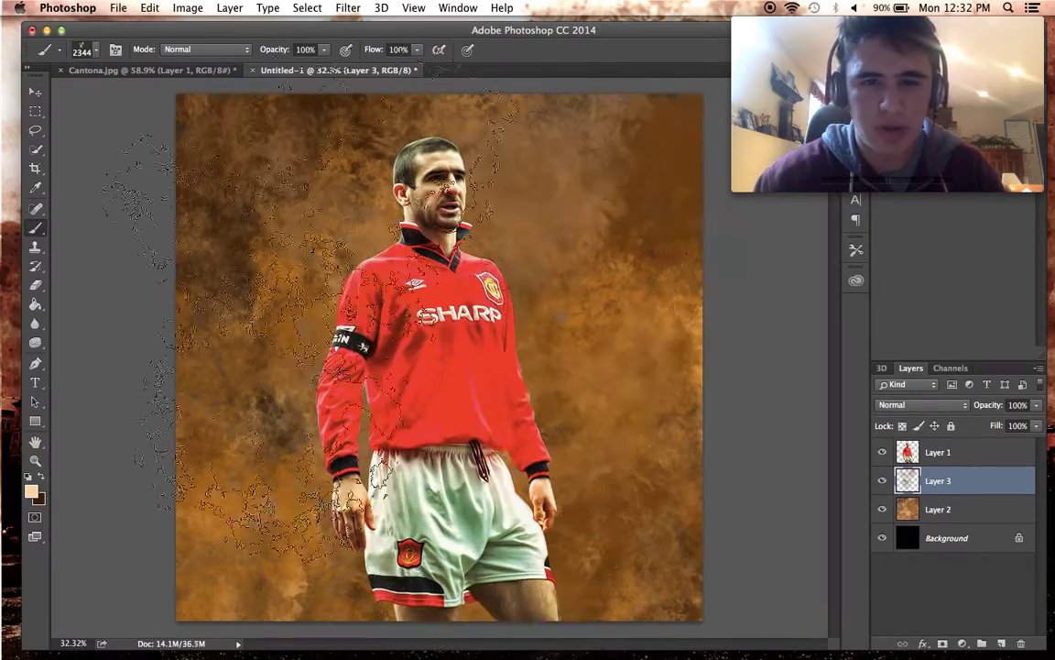
{"action": "left_click", "coordinate": [455, 193]}
{"action": "key", "text": "super+z"}
{"action": "left_click", "coordinate": [485, 213]}
{"action": "key", "text": "super+z"}
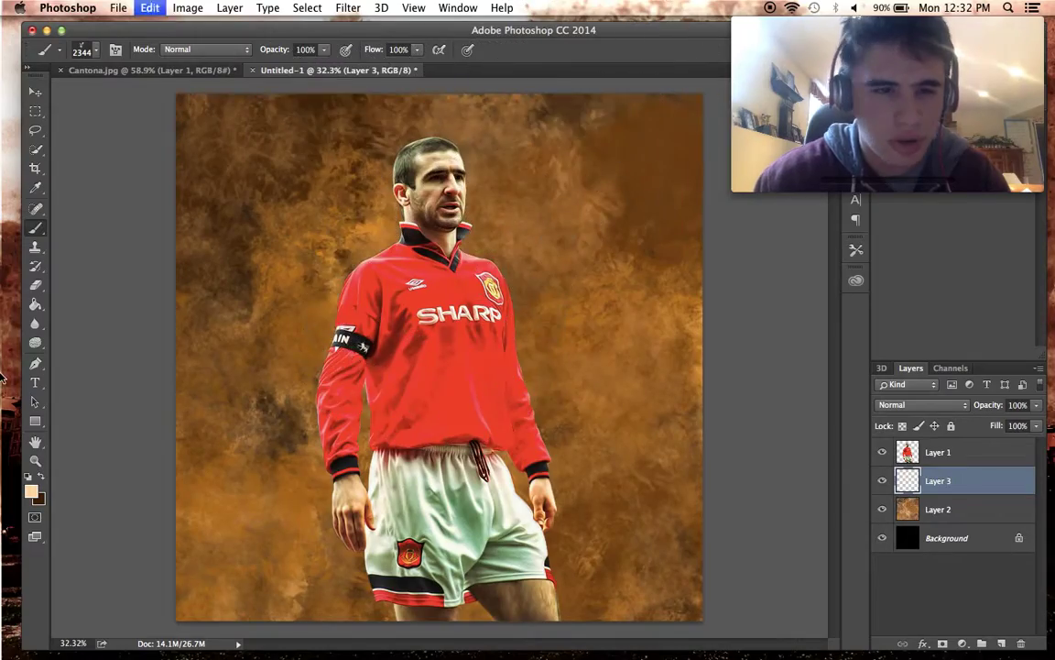
Set the foreground color to white and stamp the texture on Layer 3 around the player's upper body, undoing badly placed stamps.
{"action": "left_click", "coordinate": [31, 491]}
{"action": "left_click", "coordinate": [495, 376]}
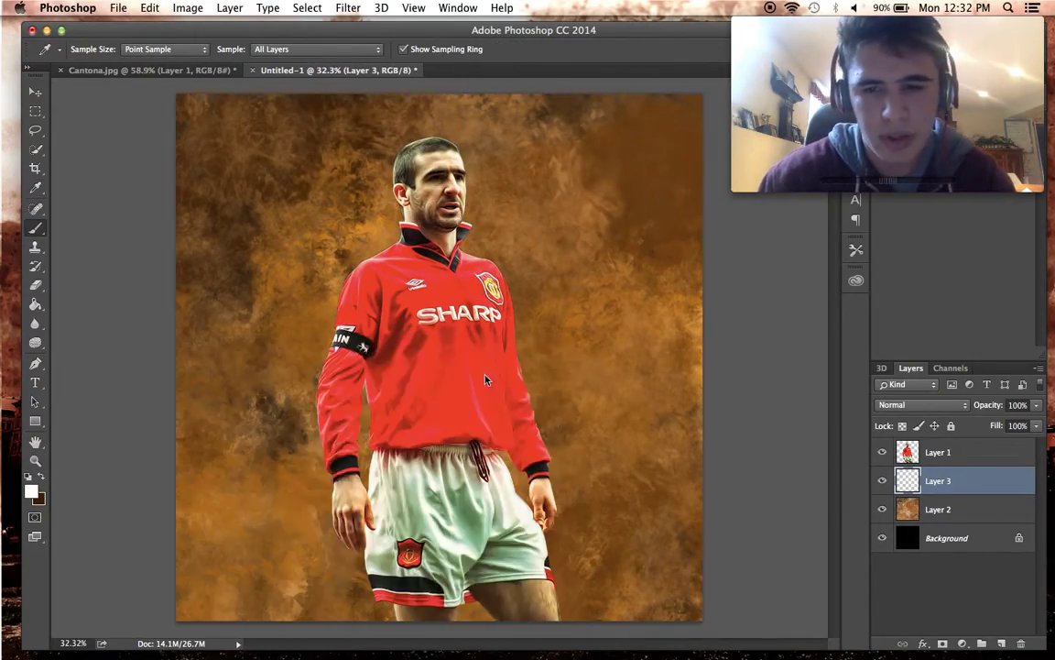
{"action": "left_click", "coordinate": [440, 291]}
{"action": "key", "text": "super+z"}
{"action": "left_click", "coordinate": [432, 305]}
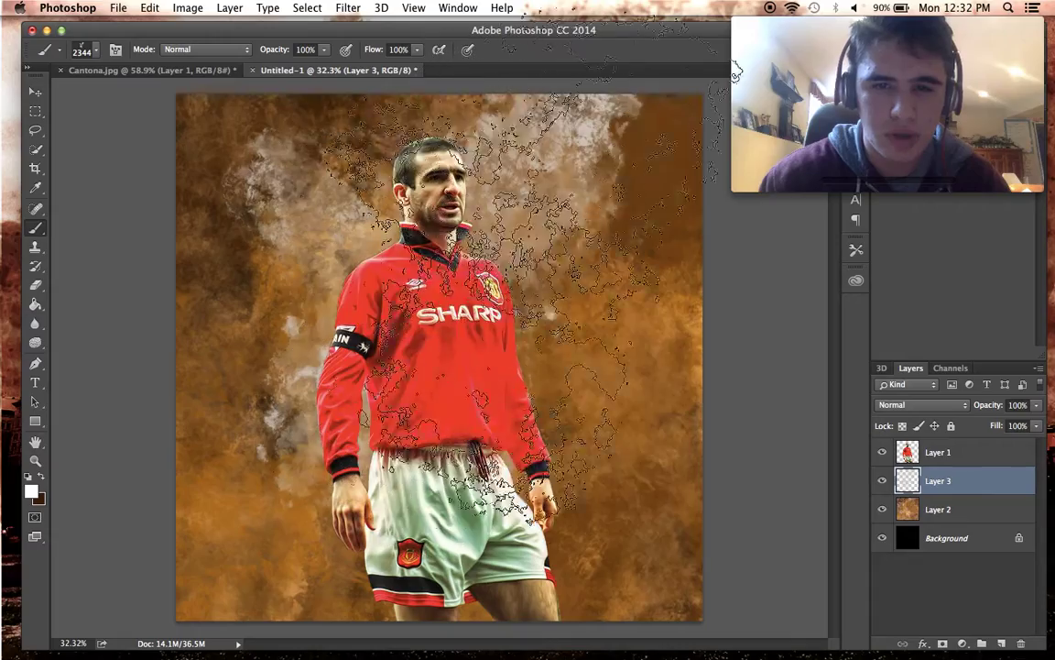
{"action": "key", "text": "super+z"}
{"action": "left_click", "coordinate": [471, 276]}
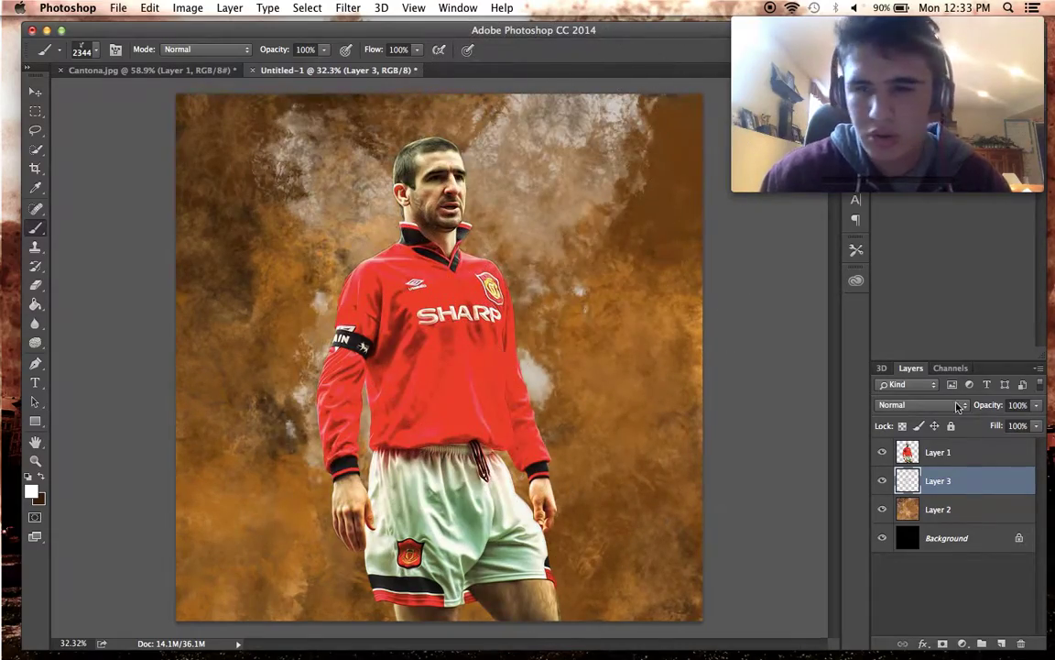
Set Layer 3's blend mode to Overlay and stamp more white texture over the background on both sides of the player.
{"action": "left_click", "coordinate": [920, 404]}
{"action": "left_click", "coordinate": [897, 564]}
{"action": "scroll", "coordinate": [642, 421], "scroll_direction": "up", "scroll_amount": 2}
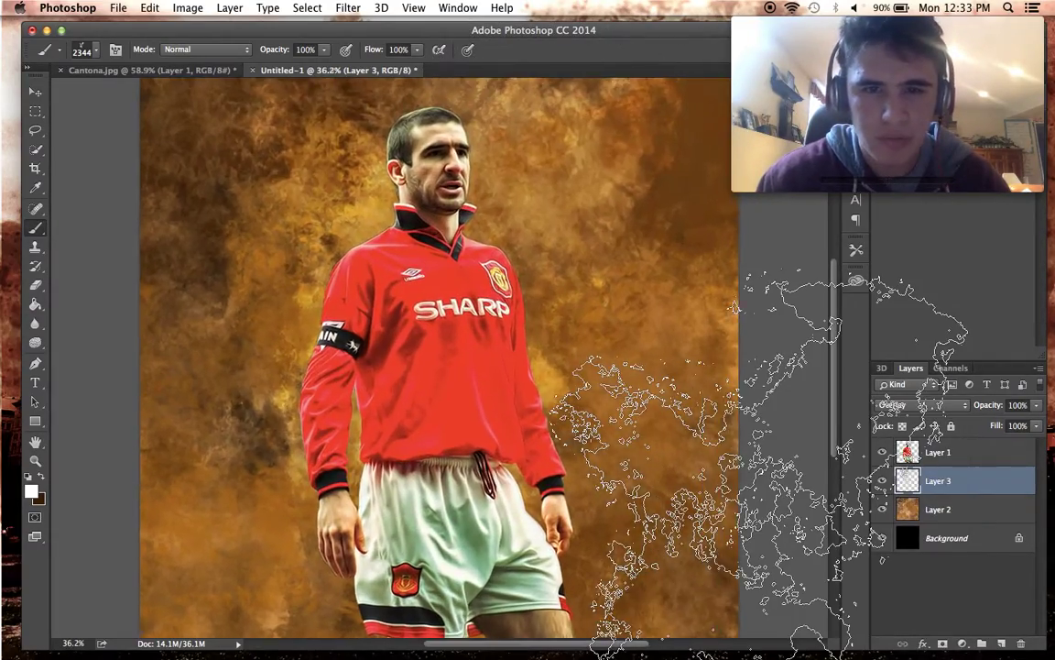
{"action": "scroll", "coordinate": [627, 426], "scroll_direction": "down", "scroll_amount": 3}
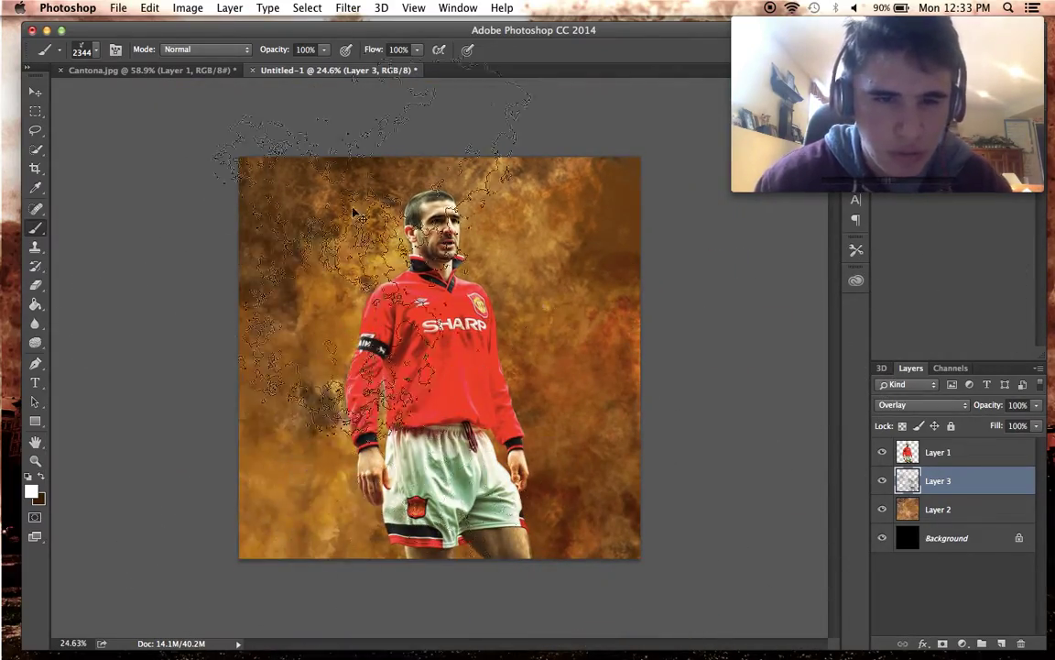
{"action": "scroll", "coordinate": [600, 320], "scroll_direction": "up", "scroll_amount": 3}
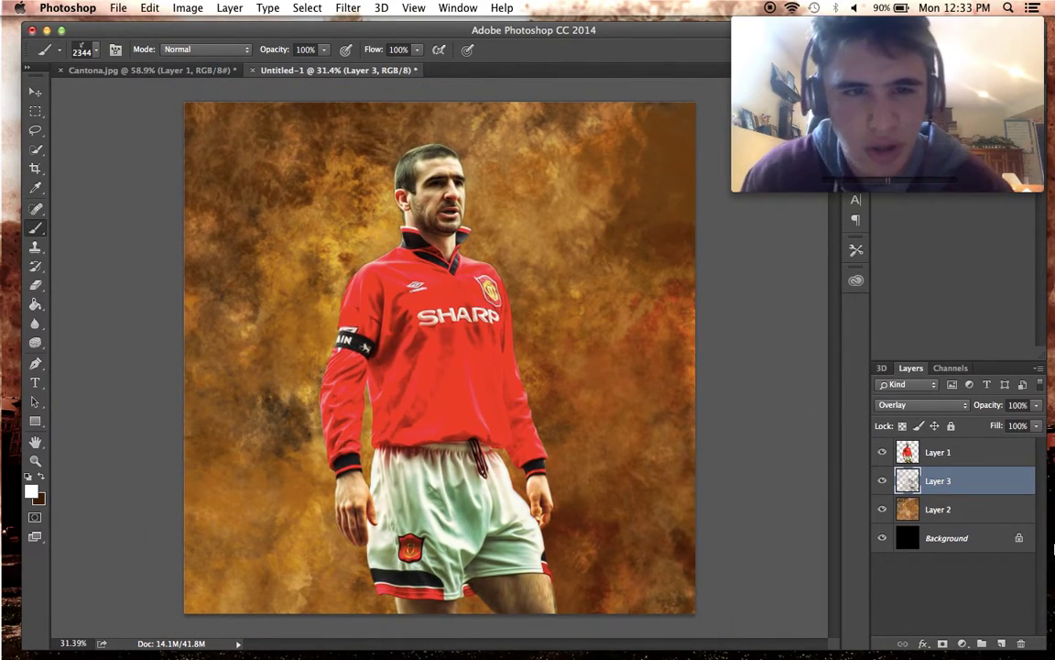
Switch to the 1136 px texture brush and enlarge it to 2400 px.
{"action": "left_click", "coordinate": [95, 50]}
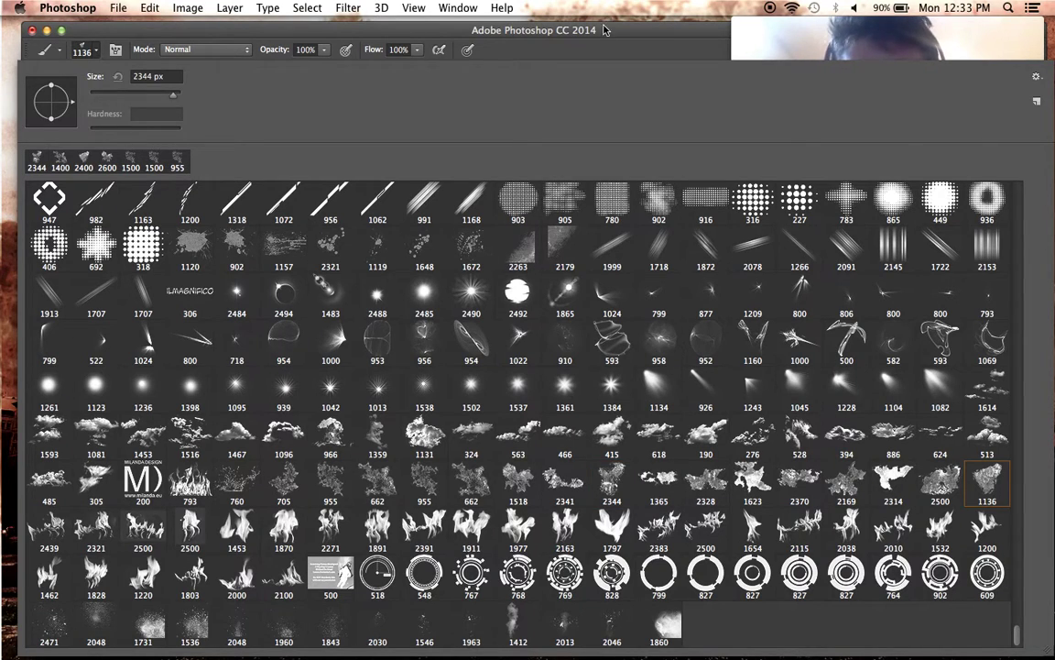
{"action": "left_click", "coordinate": [604, 26]}
{"action": "key", "text": "bracketright"}
{"action": "key", "text": "bracketright"}
{"action": "key", "text": "bracketright"}
{"action": "key", "text": "bracketright"}
{"action": "key", "text": "bracketright"}
{"action": "key", "text": "bracketright"}
{"action": "key", "text": "bracketright"}
{"action": "key", "text": "bracketright"}
{"action": "key", "text": "bracketright"}
{"action": "key", "text": "bracketright"}
{"action": "key", "text": "bracketright"}
{"action": "key", "text": "bracketright"}
{"action": "key", "text": "bracketright"}
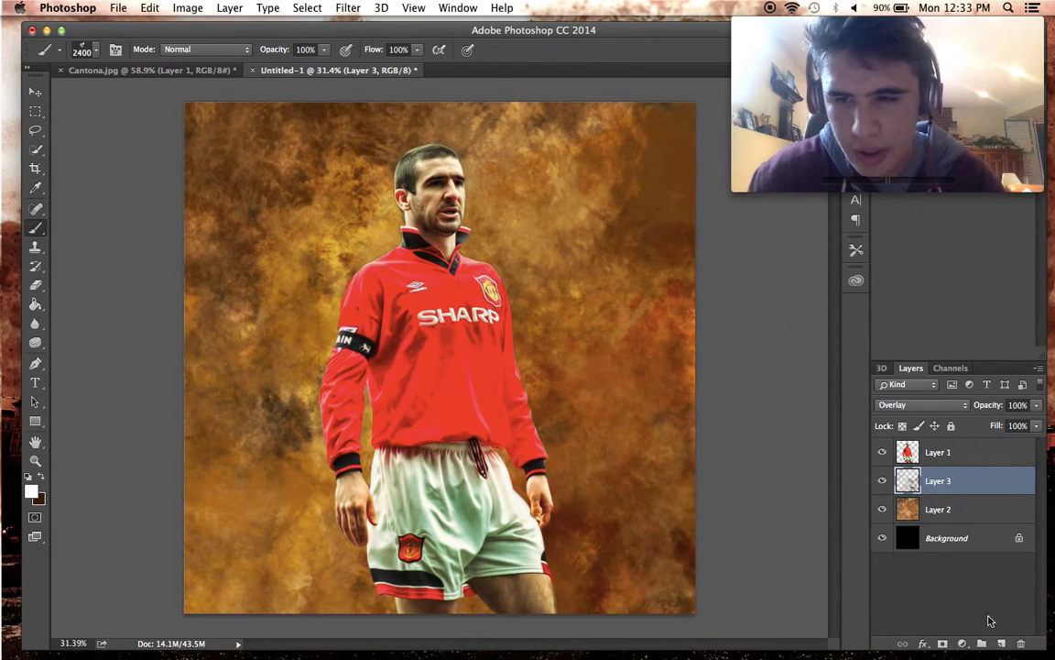
Add a new layer above Layer 3 and try a white texture stamp over the lower right of the background.
{"action": "left_click", "coordinate": [1001, 644]}
{"action": "left_click", "coordinate": [636, 424]}
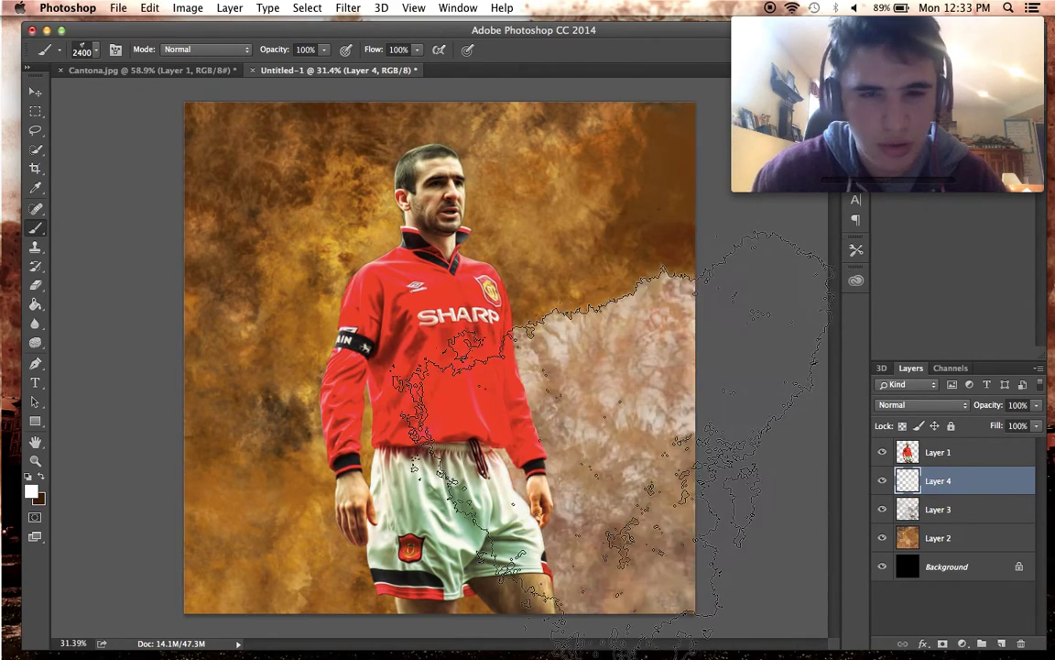
{"action": "key", "text": "super+z"}
Set the foreground color to light orange and stamp the texture over the lower right of the background on Layer 4.
{"action": "left_click", "coordinate": [31, 491]}
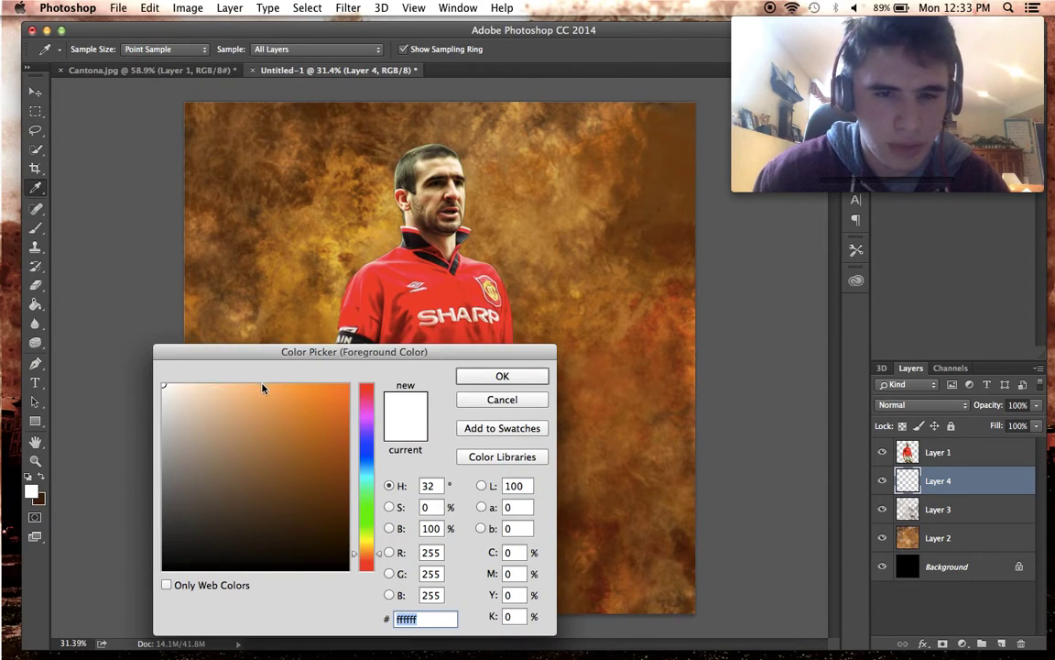
{"action": "left_click", "coordinate": [500, 377]}
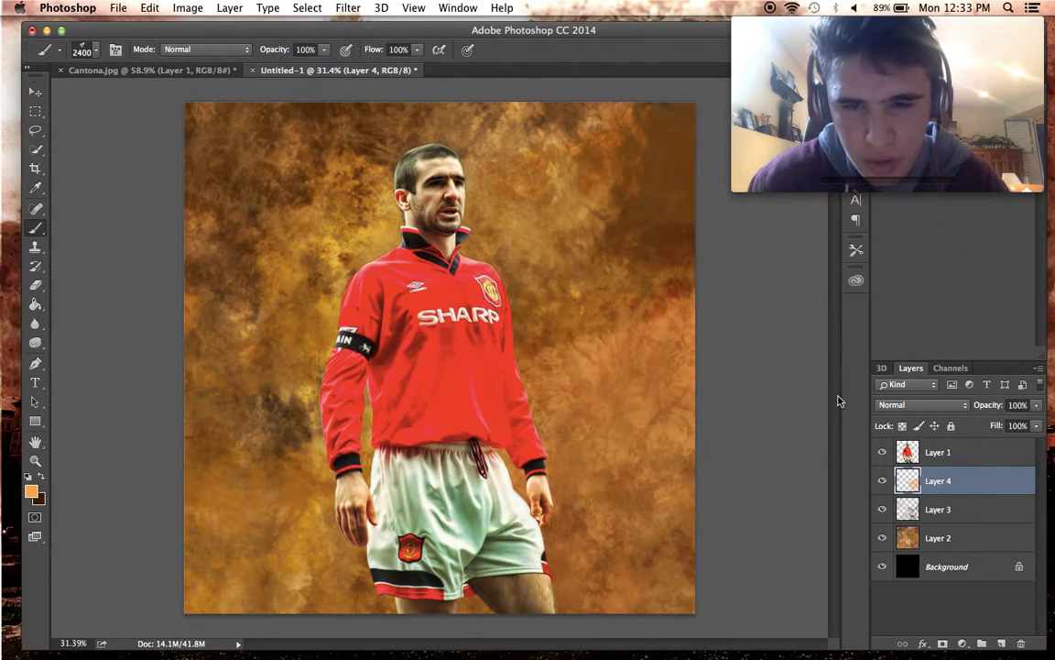
{"action": "scroll", "coordinate": [752, 458], "scroll_direction": "up", "scroll_amount": 2}
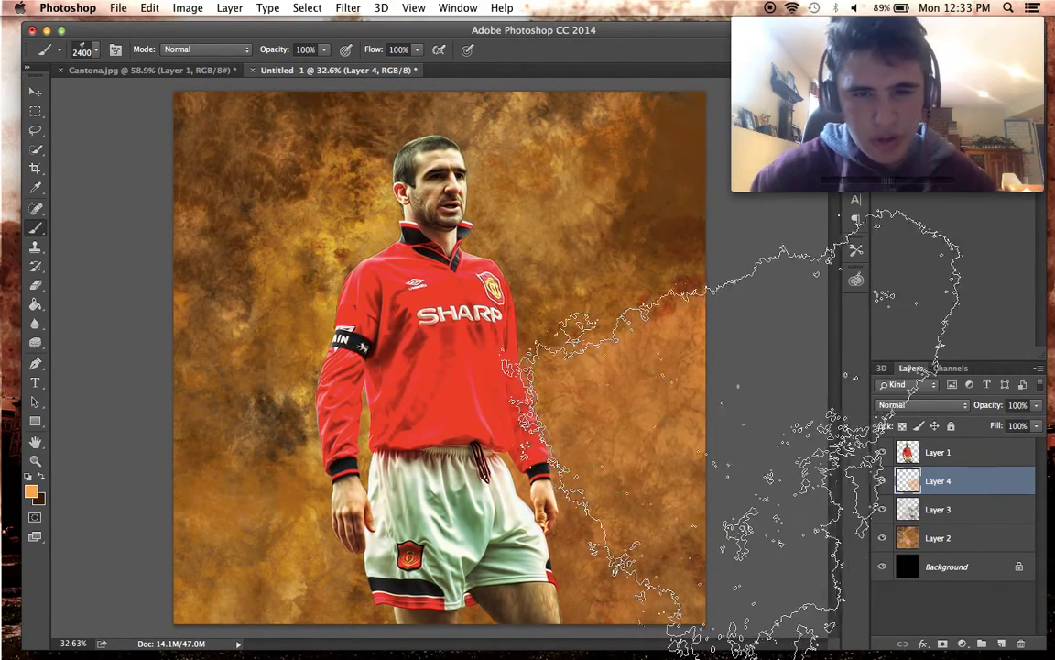
{"action": "key", "text": "super+z"}
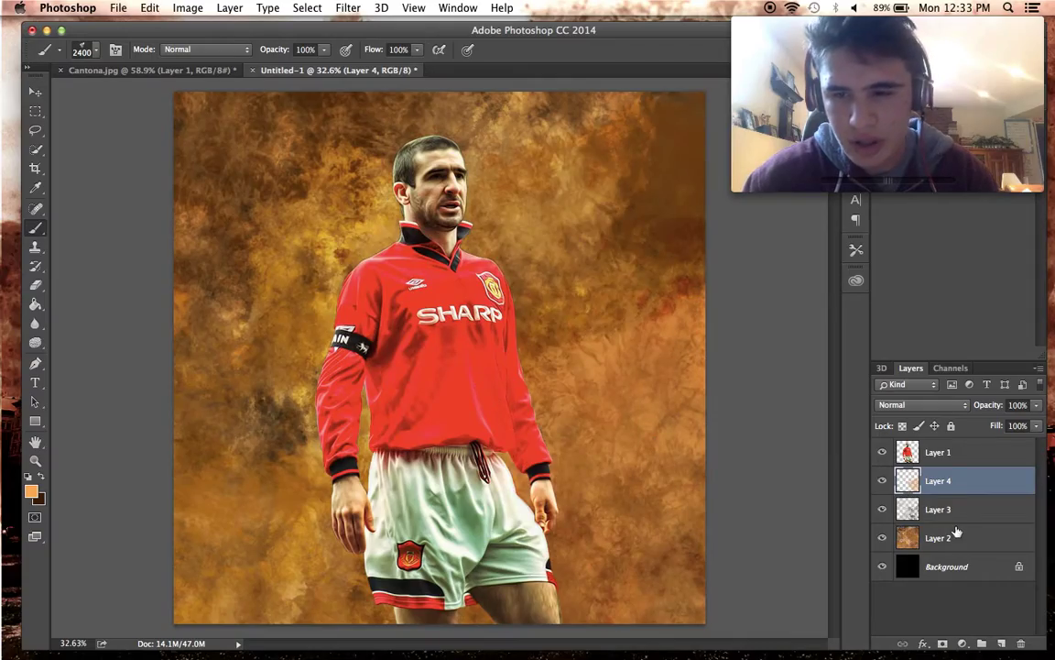
Select Layer 3 and stamp the light orange texture across the upper background and beside the player.
{"action": "left_click", "coordinate": [952, 532]}
{"action": "left_click", "coordinate": [911, 509]}
{"action": "left_click", "coordinate": [554, 266]}
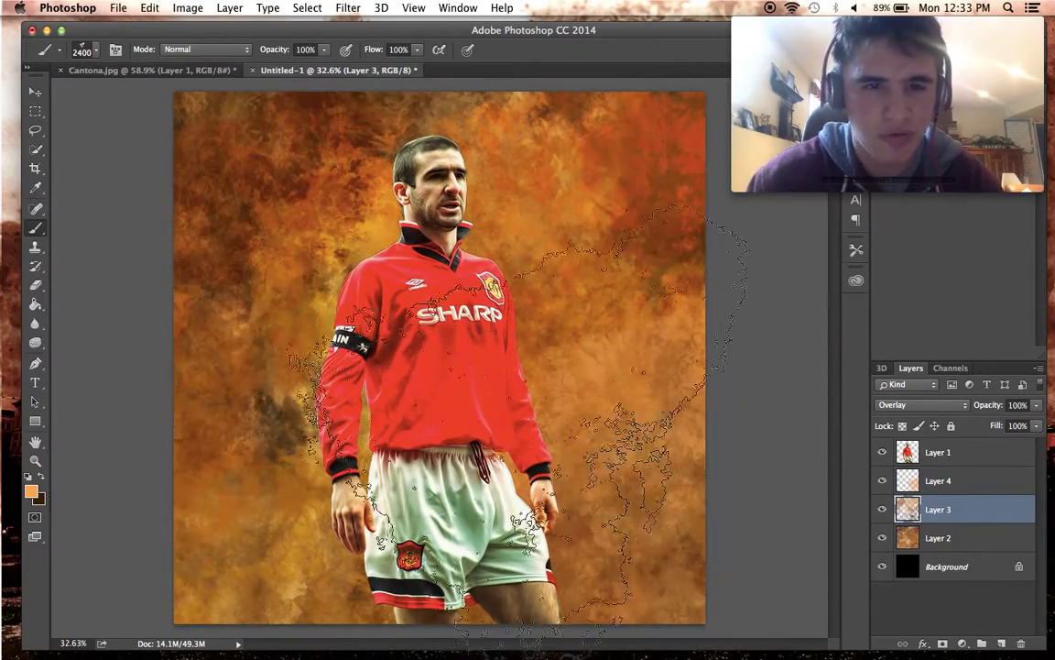
{"action": "left_click", "coordinate": [375, 359]}
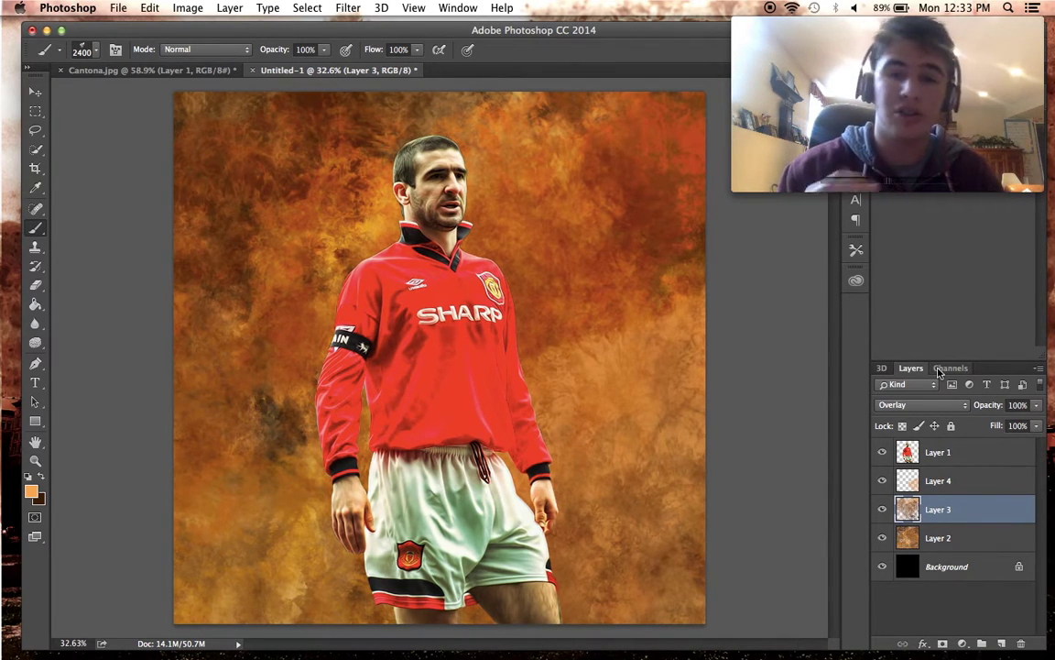
Add a Gradient Map adjustment layer above the player's layer.
{"action": "scroll", "coordinate": [751, 354], "scroll_direction": "down", "scroll_amount": 2}
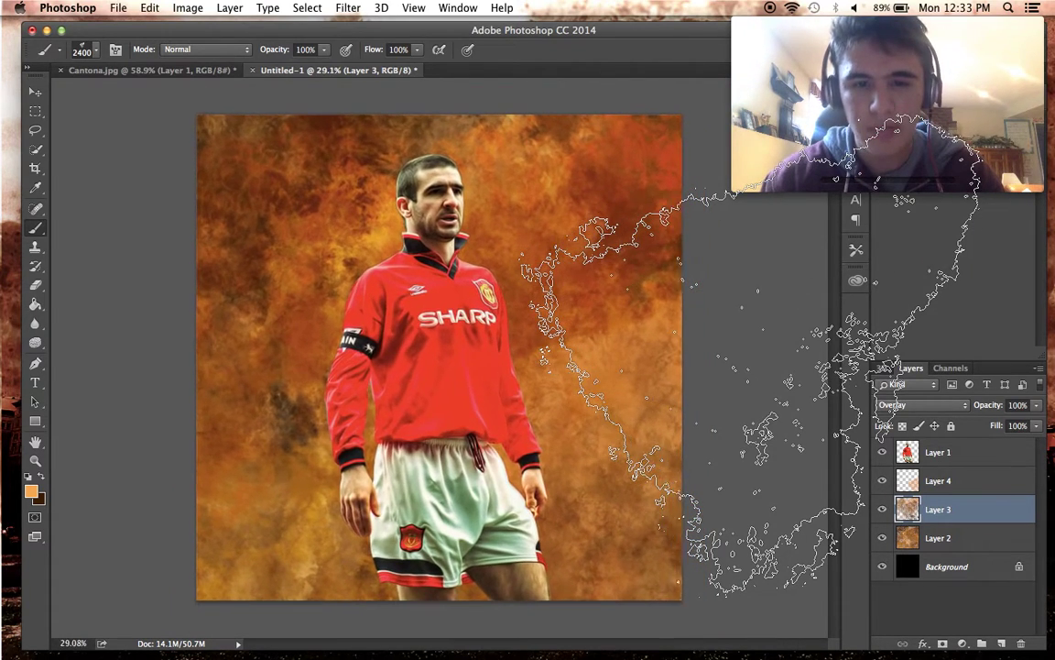
{"action": "scroll", "coordinate": [751, 353], "scroll_direction": "up", "scroll_amount": 1}
{"action": "left_click", "coordinate": [938, 456]}
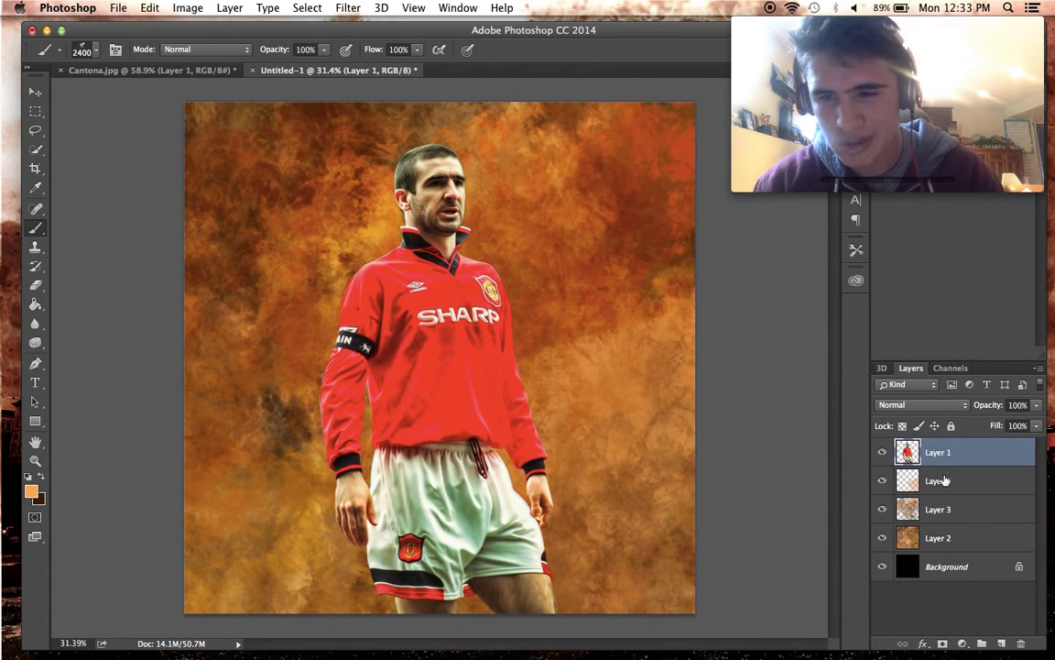
{"action": "left_click_drag", "start_coordinate": [940, 499], "coordinate": [931, 442]}
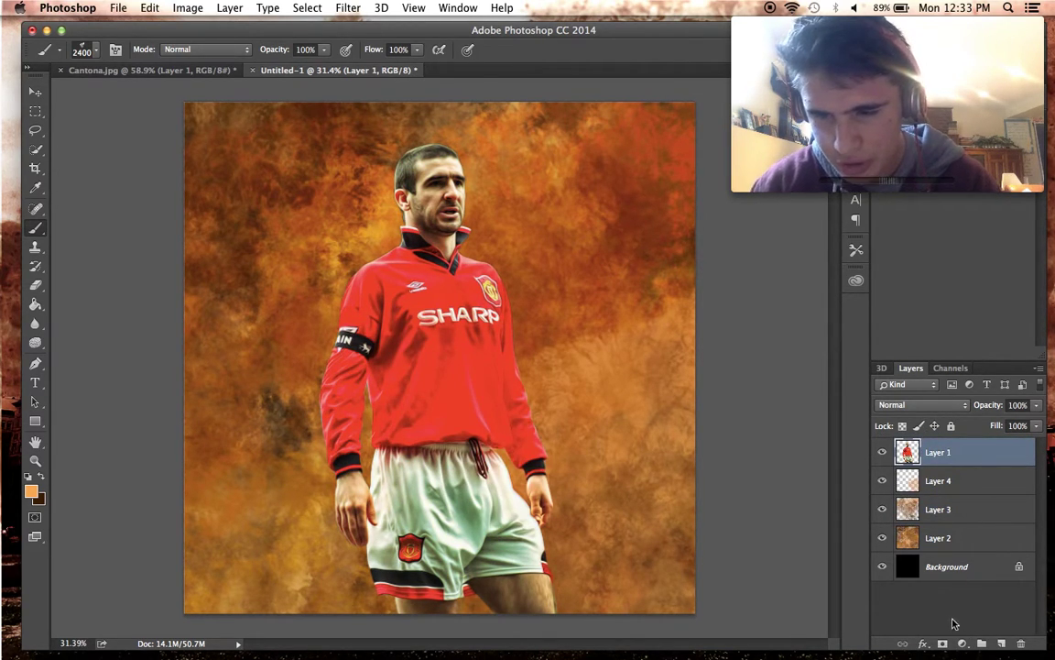
{"action": "left_click", "coordinate": [959, 642]}
{"action": "left_click", "coordinate": [970, 606]}
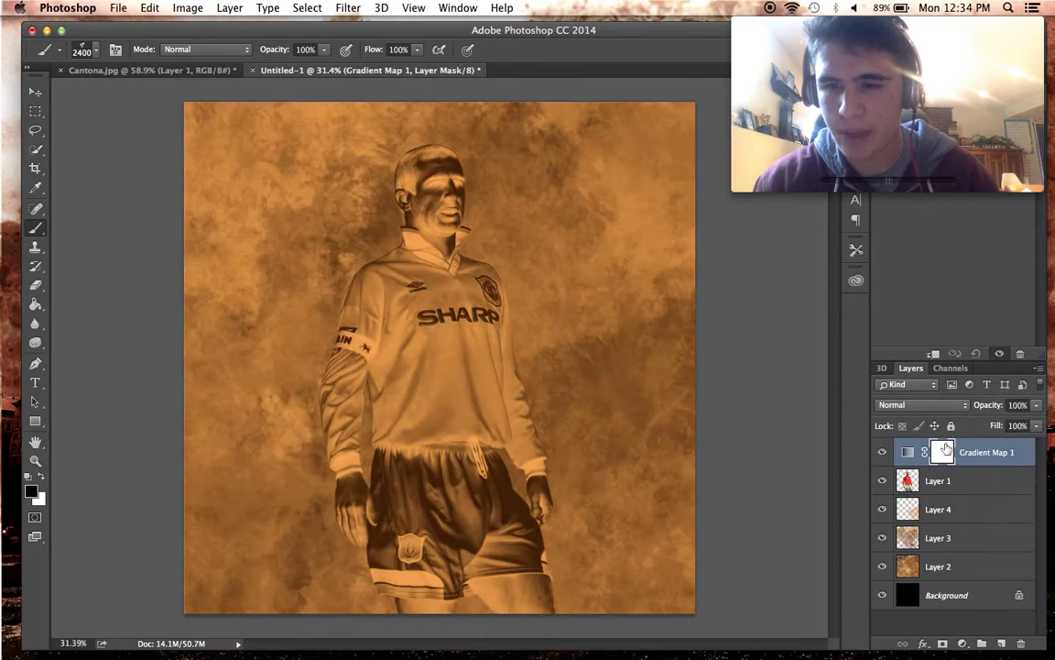
Redo the Gradient Map adjustment above Layer 1 using the default black and white colors.
{"action": "left_click", "coordinate": [933, 356]}
{"action": "left_click", "coordinate": [40, 476]}
{"action": "key", "text": "super+z"}
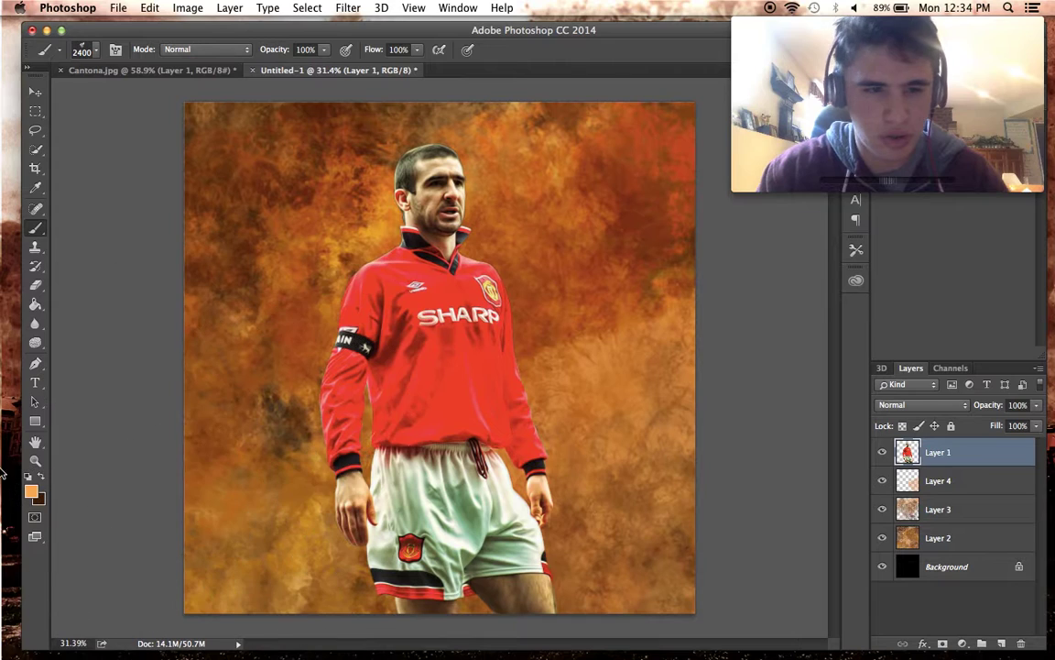
{"action": "left_click", "coordinate": [29, 476]}
{"action": "left_click", "coordinate": [963, 645]}
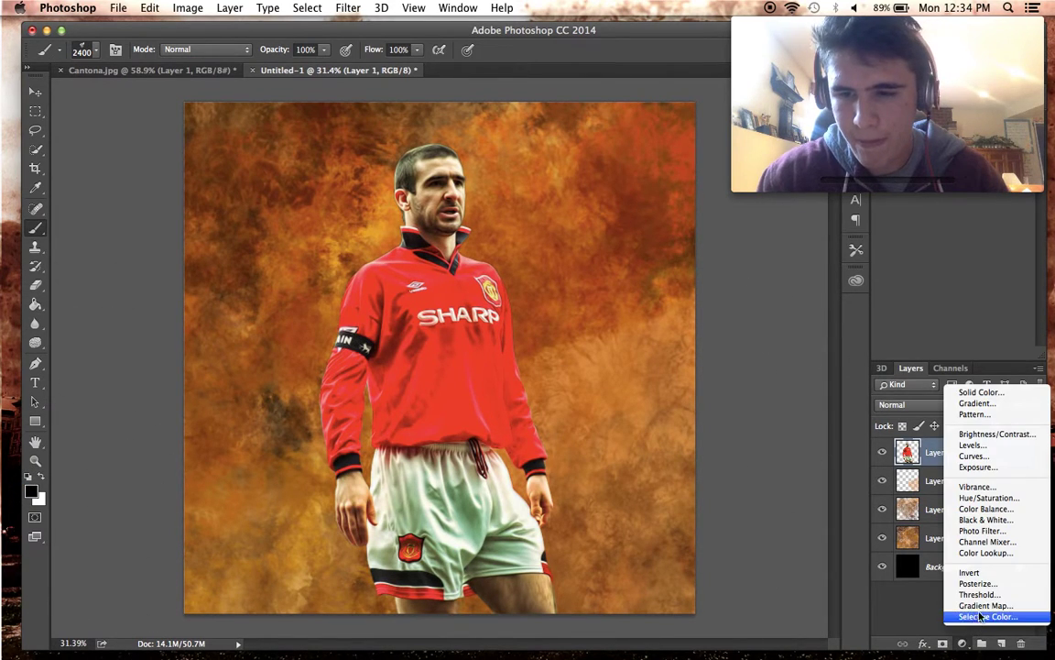
{"action": "left_click", "coordinate": [971, 601]}
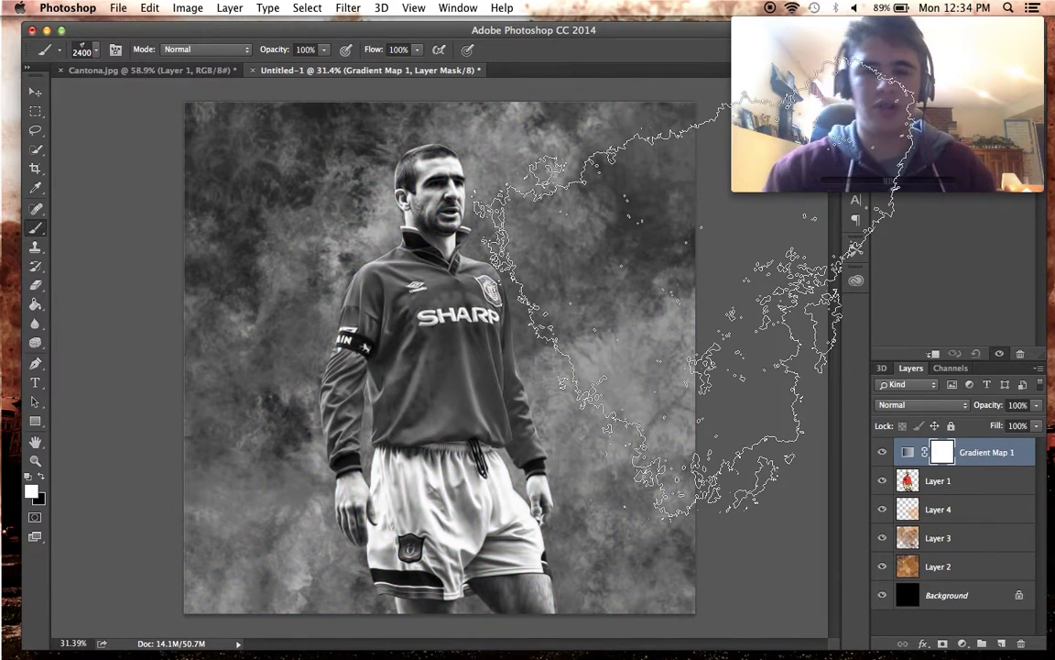
Set the Gradient Map layer to Overlay blending at 42% opacity.
{"action": "left_click", "coordinate": [885, 408]}
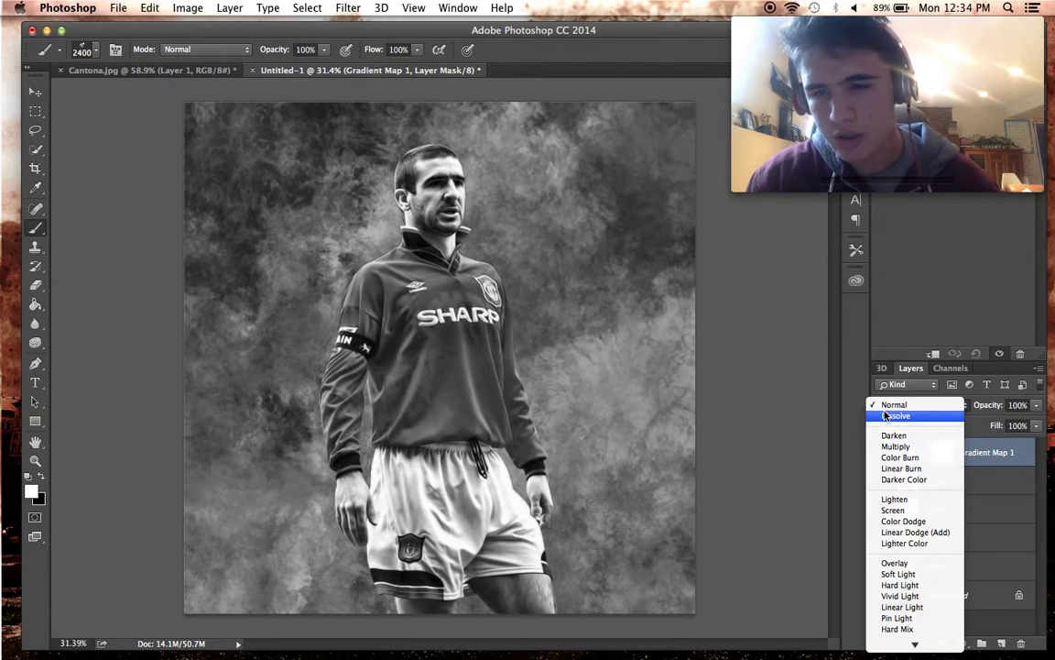
{"action": "left_click", "coordinate": [895, 562]}
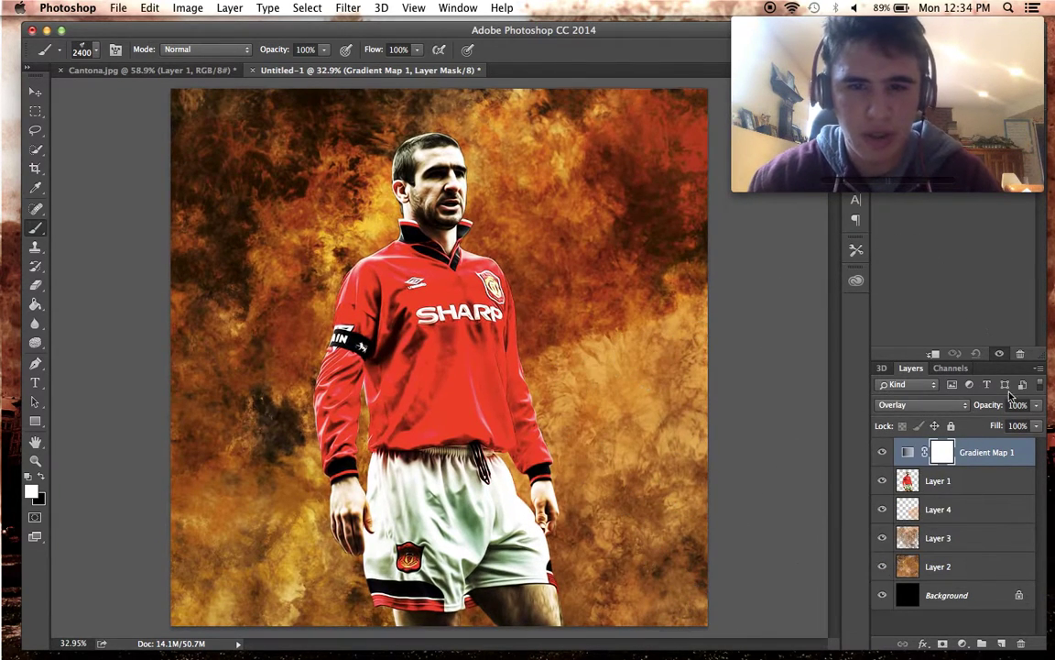
{"action": "left_click_drag", "start_coordinate": [1001, 421], "coordinate": [997, 426]}
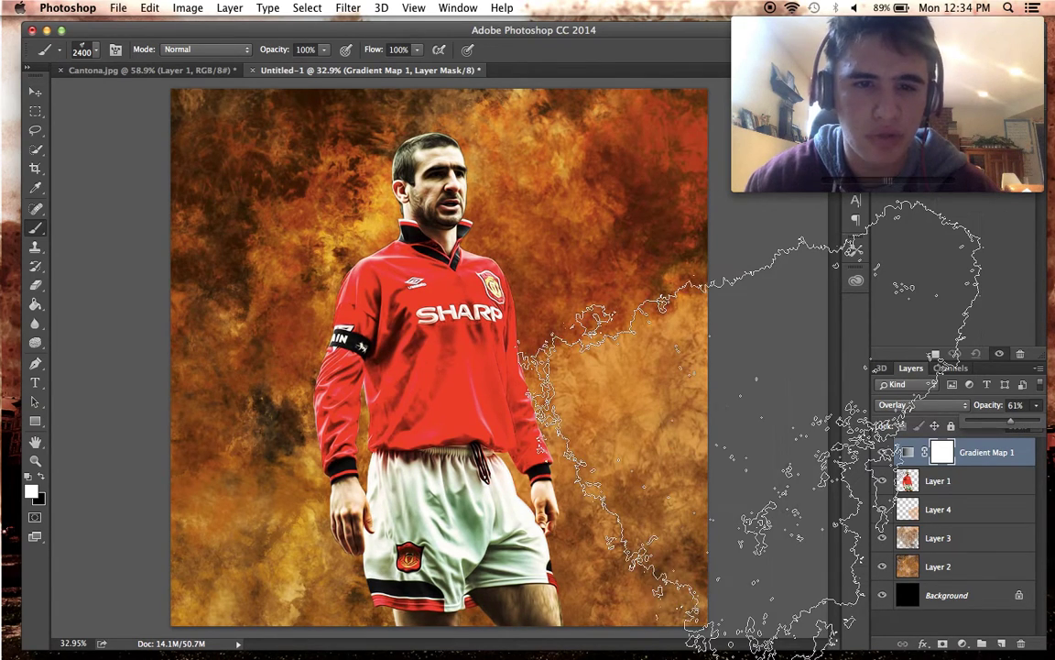
{"action": "scroll", "coordinate": [748, 431], "scroll_direction": "up", "scroll_amount": 2}
{"action": "scroll", "coordinate": [748, 431], "scroll_direction": "down", "scroll_amount": 2}
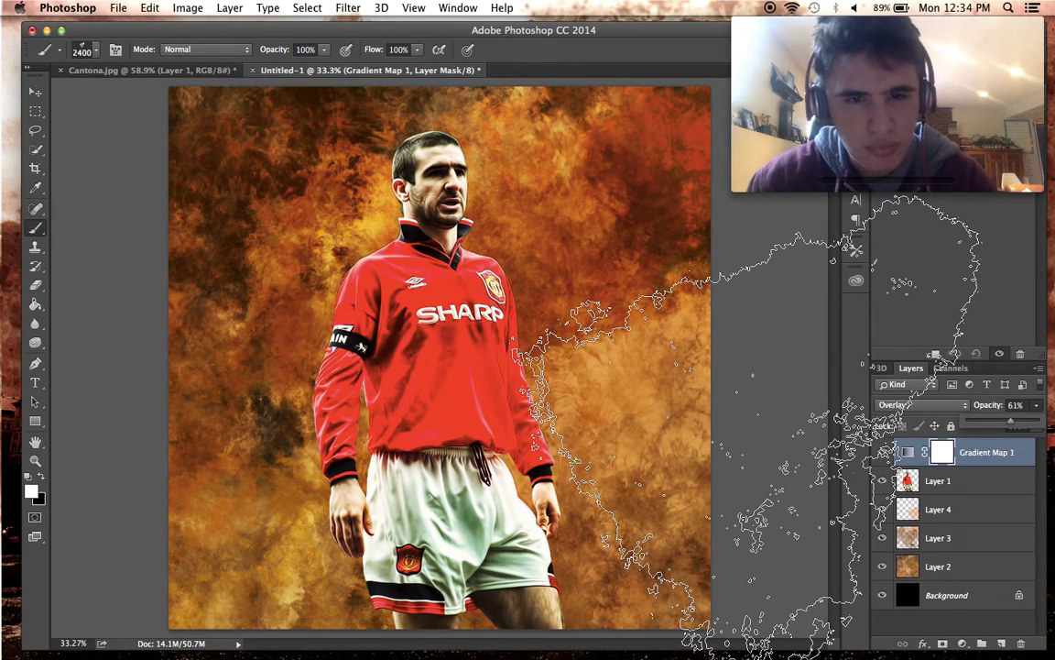
{"action": "scroll", "coordinate": [748, 430], "scroll_direction": "up", "scroll_amount": 2}
{"action": "left_click_drag", "start_coordinate": [1010, 421], "coordinate": [995, 423]}
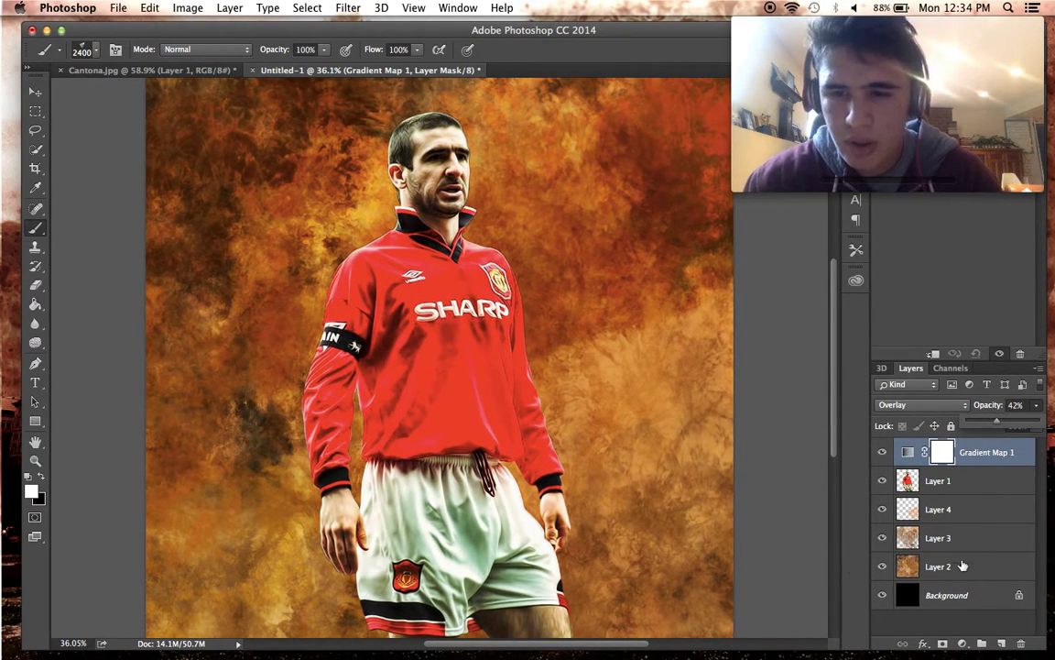
Add a Photo Filter adjustment layer above the Gradient Map and adjust it to warm the whole composition.
{"action": "left_click", "coordinate": [962, 643]}
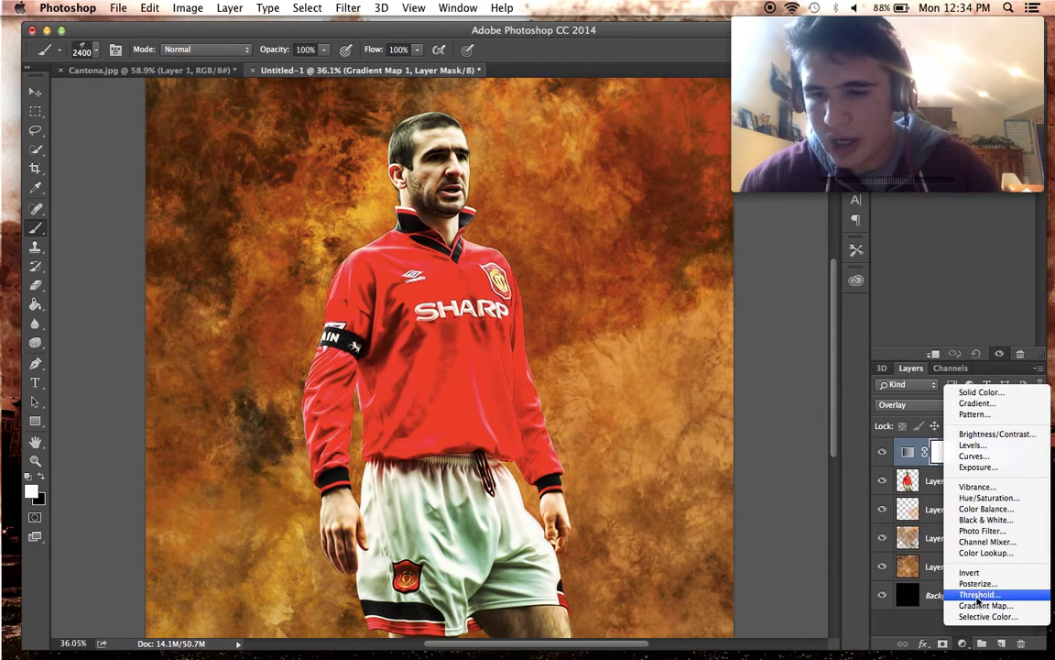
{"action": "left_click", "coordinate": [980, 532]}
{"action": "left_click_drag", "start_coordinate": [916, 186], "coordinate": [987, 195]}
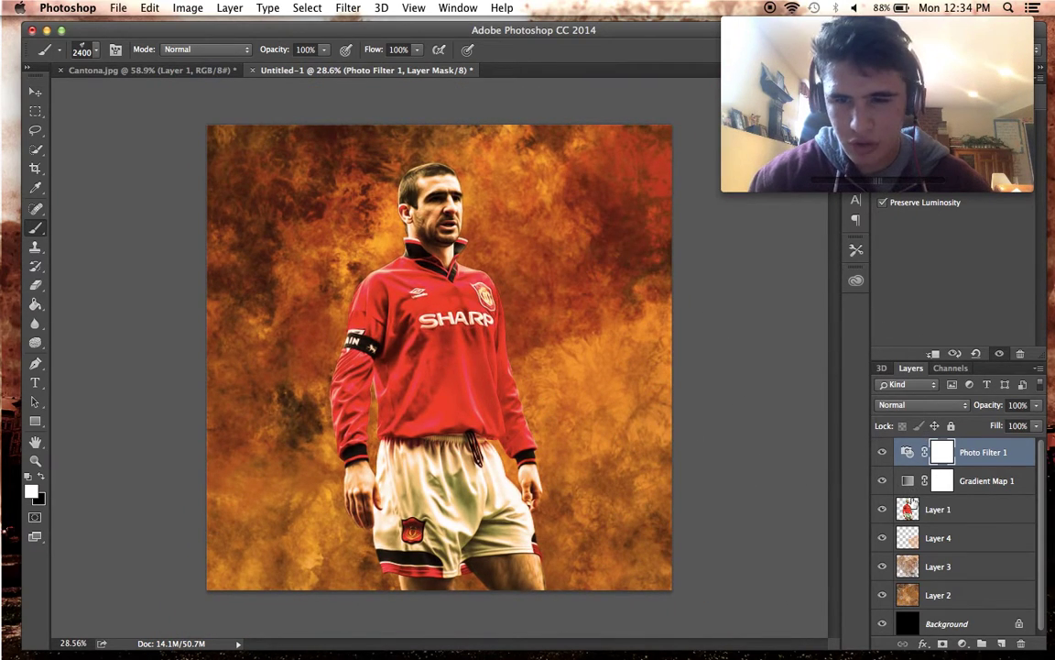
Run Topaz Adjust 5 on Layer 2 with the Dynamic Pop preset from the HDR Collection.
{"action": "left_click", "coordinate": [916, 595]}
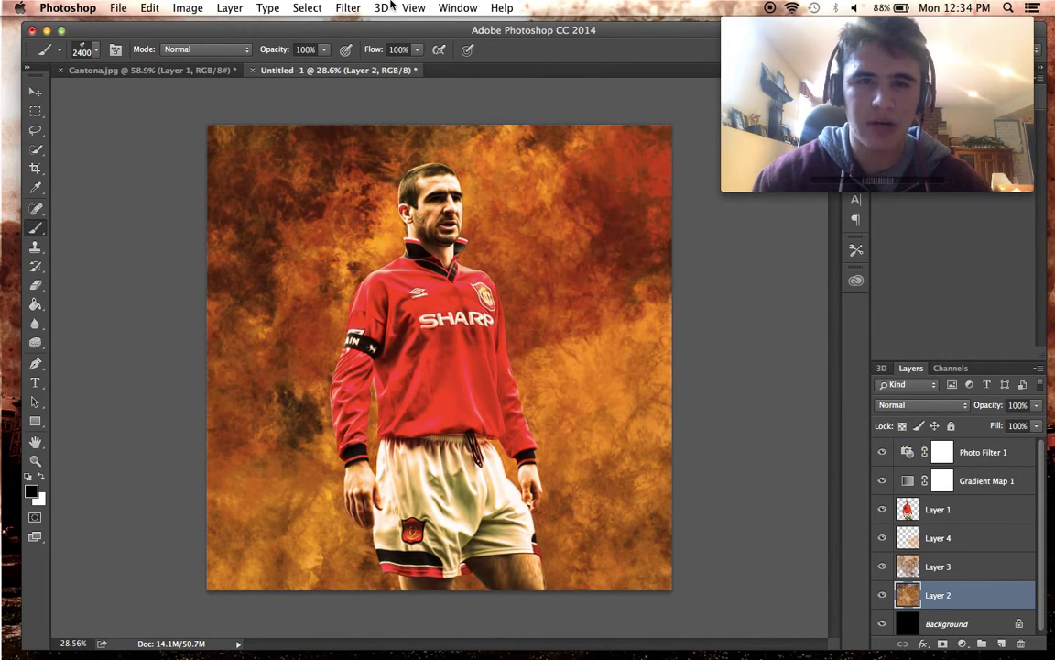
{"action": "left_click", "coordinate": [923, 542], "text": "shift"}
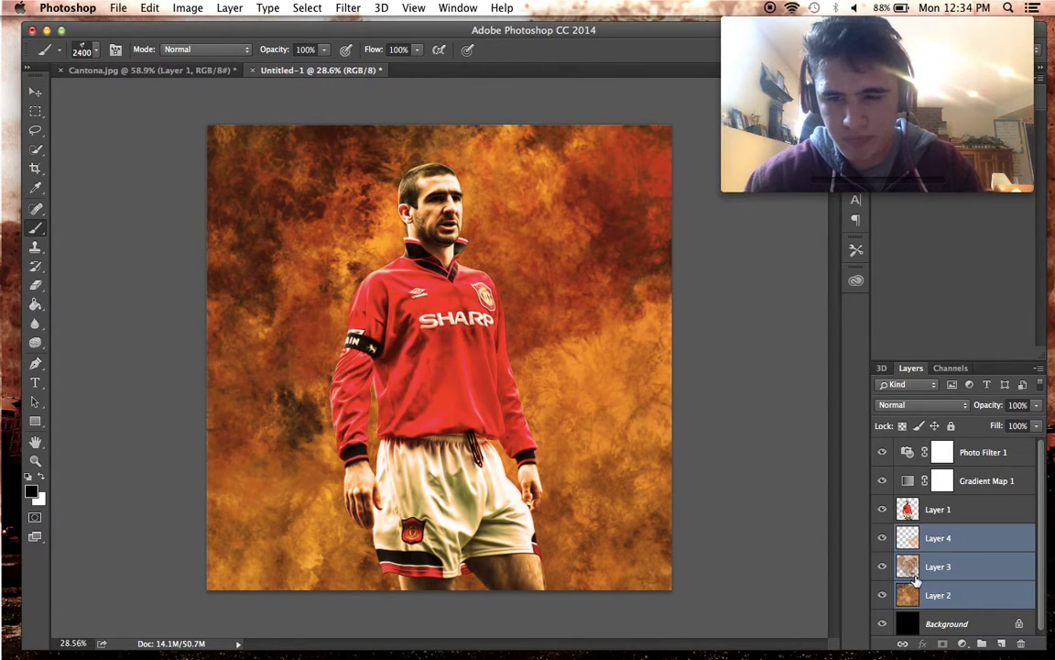
{"action": "left_click", "coordinate": [917, 569]}
{"action": "left_click", "coordinate": [916, 594]}
{"action": "left_click", "coordinate": [381, 8]}
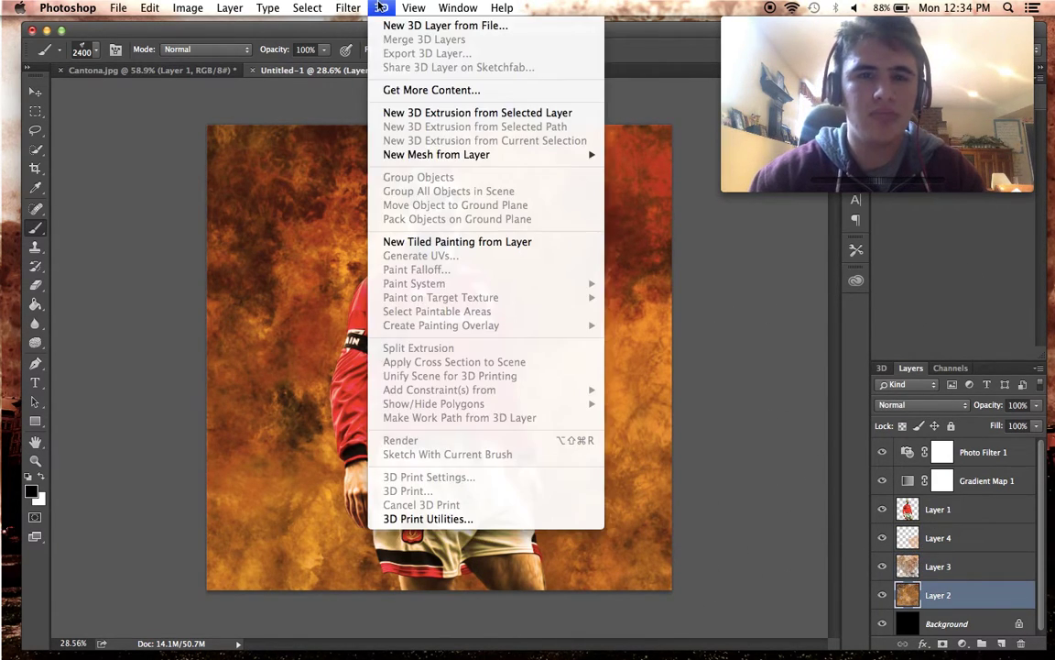
{"action": "mouse_move", "coordinate": [348, 8]}
{"action": "mouse_move", "coordinate": [502, 350]}
{"action": "left_click", "coordinate": [557, 350]}
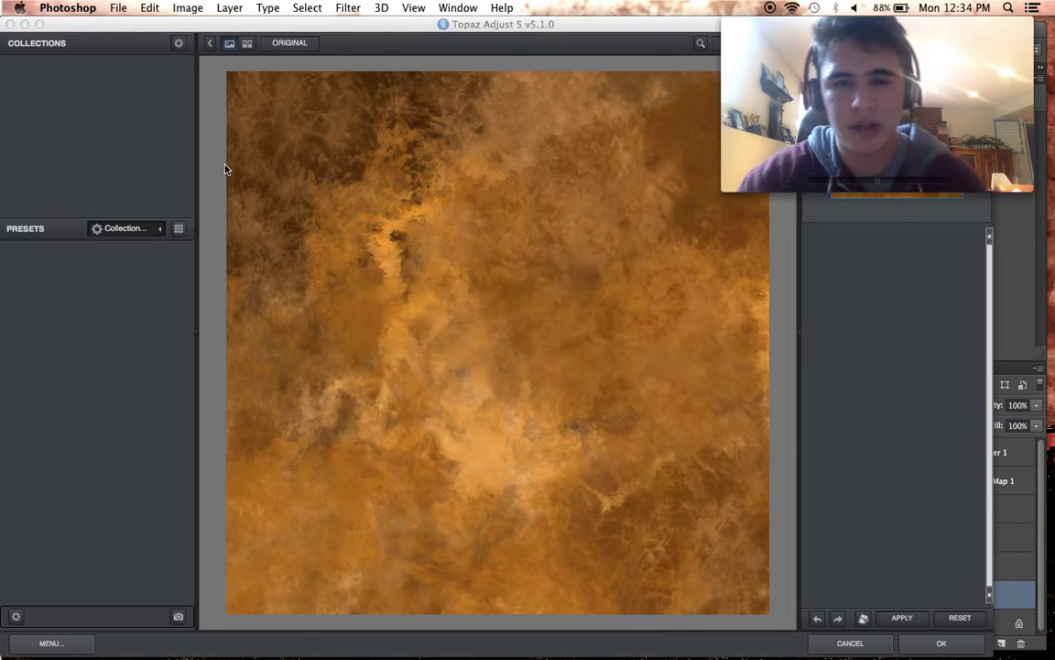
{"action": "left_click", "coordinate": [87, 281]}
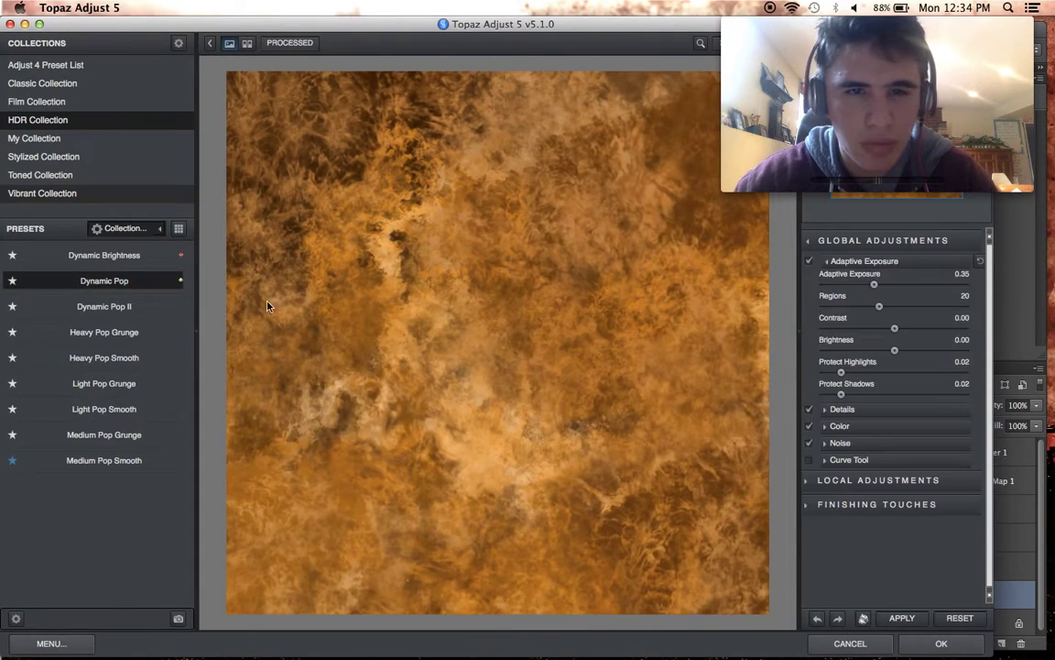
Raise the Overall Transparency of the Dynamic Pop effect to soften it and apply it to Layer 2.
{"action": "left_click", "coordinate": [881, 505]}
{"action": "left_click", "coordinate": [884, 561]}
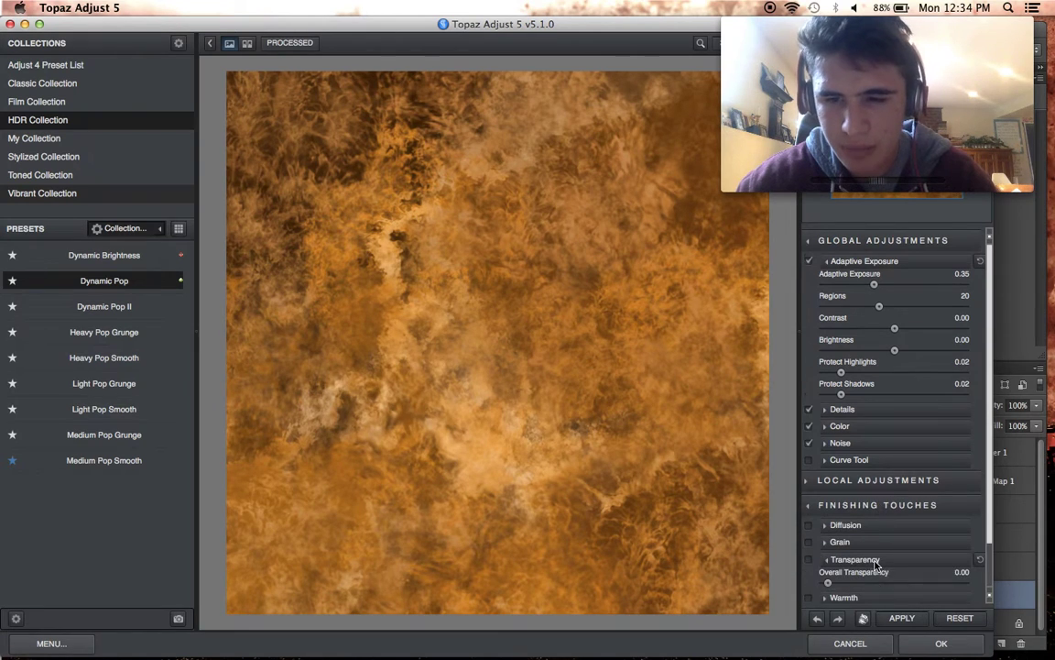
{"action": "left_click", "coordinate": [903, 582]}
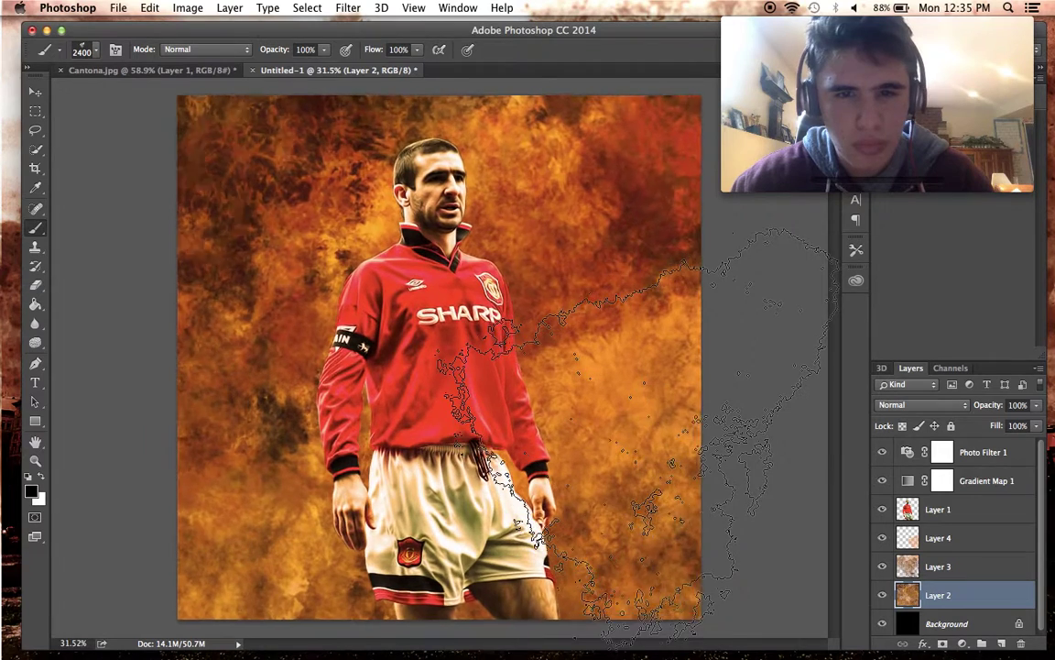
{"action": "key", "text": "super+0"}
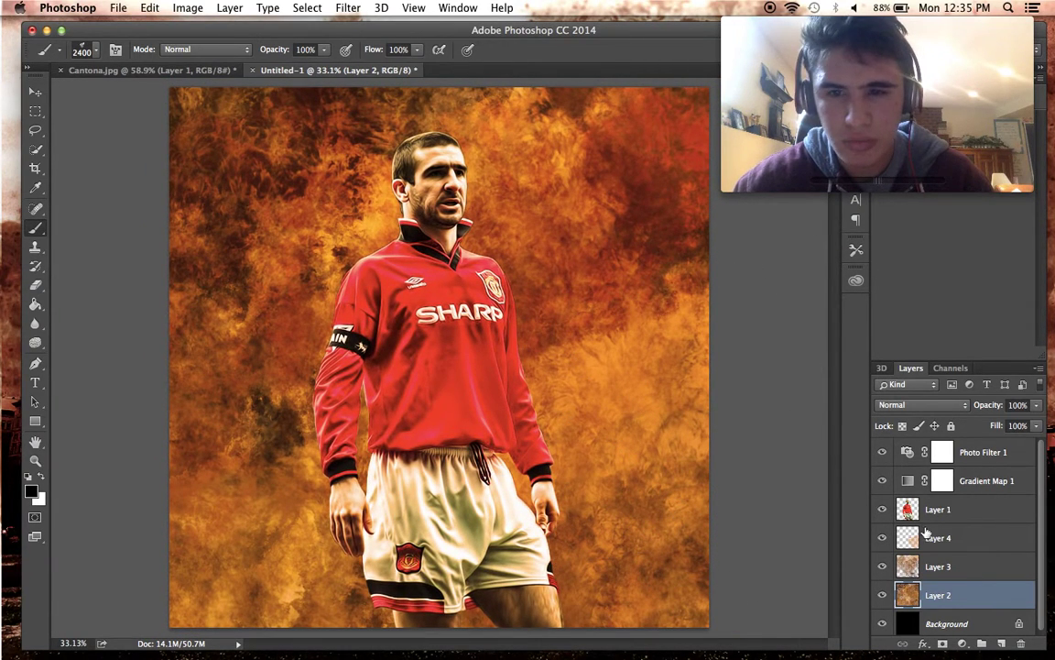
Duplicate Layer 1, hide the copy, and choose a soft round eraser with the original Layer 1 selected.
{"action": "left_click", "coordinate": [911, 513]}
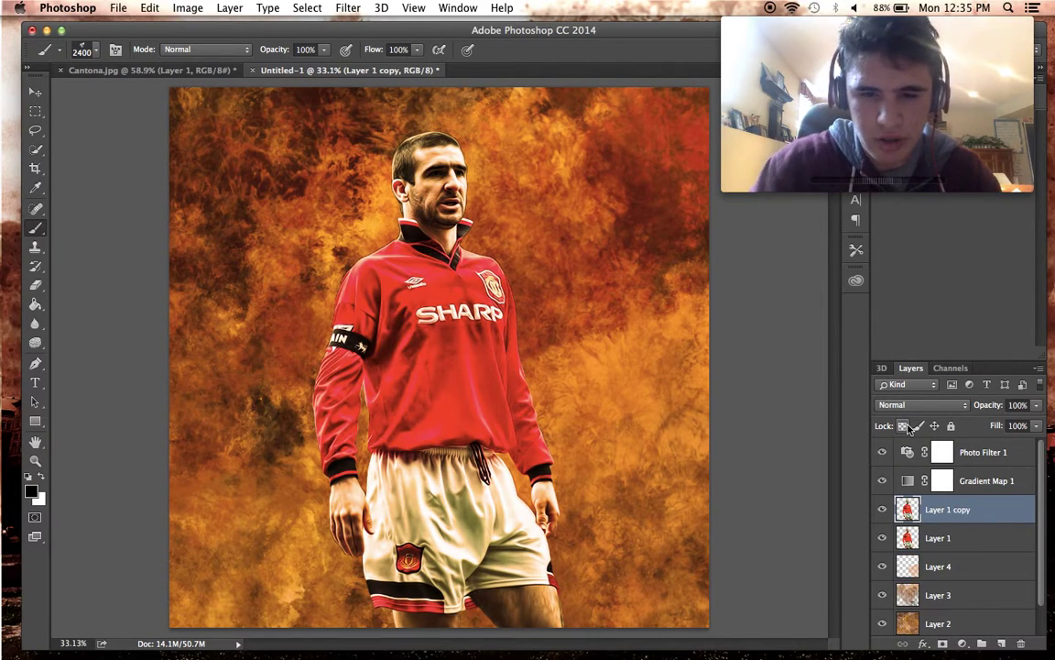
{"action": "left_click", "coordinate": [924, 540]}
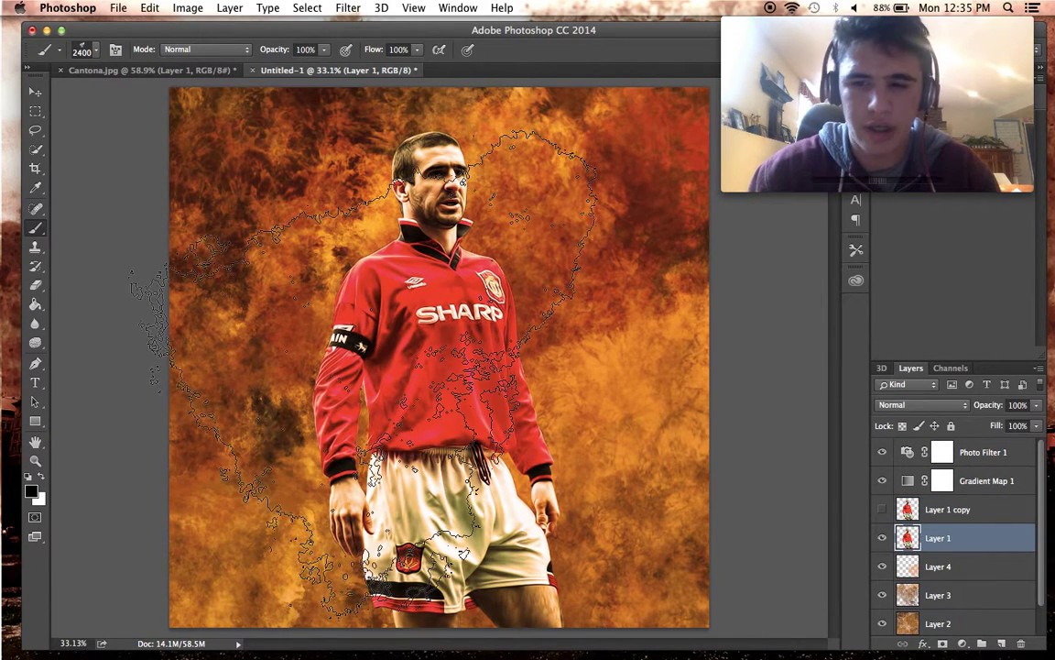
{"action": "right_click", "coordinate": [129, 84]}
{"action": "scroll", "coordinate": [925, 190], "scroll_direction": "up", "scroll_amount": 4}
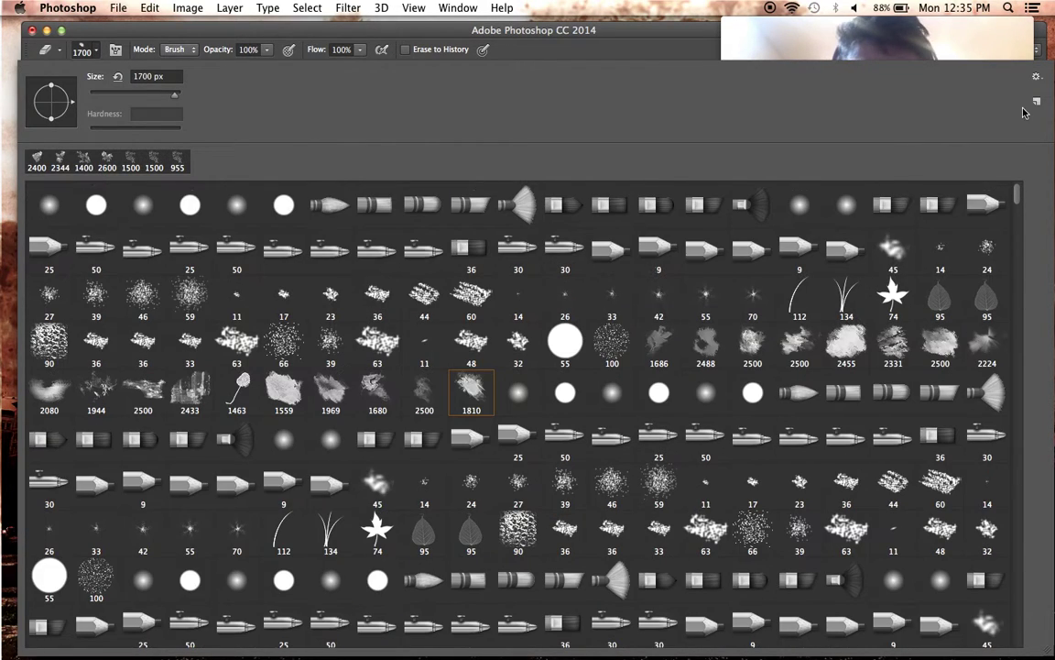
{"action": "left_click", "coordinate": [218, 28]}
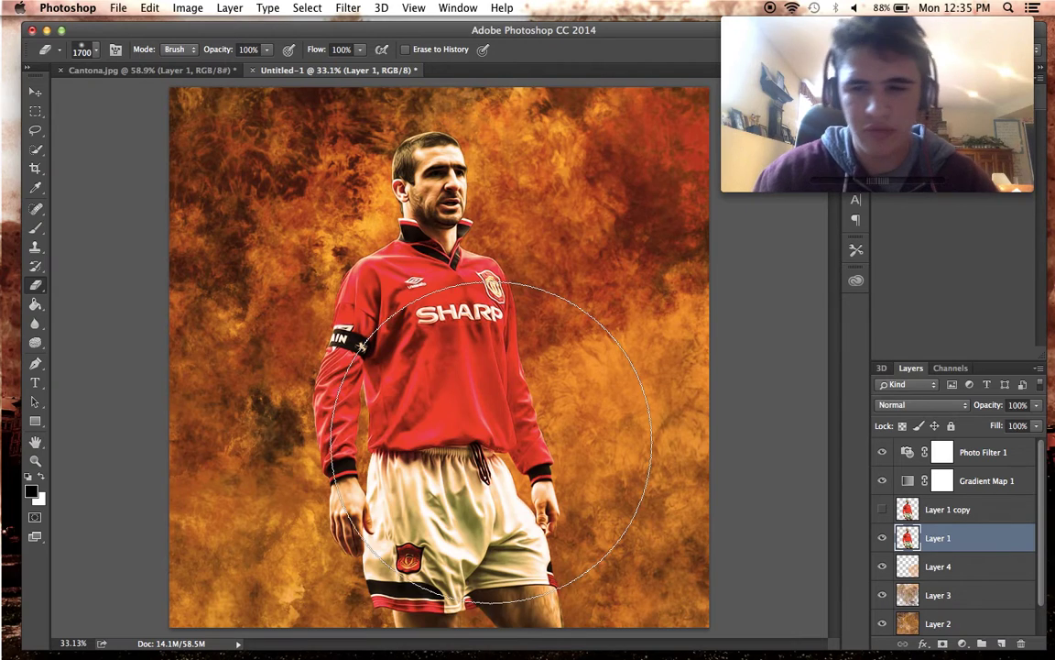
Fade the player's legs and the lower edge of the shorts into the background with an 1100 px soft eraser.
{"action": "scroll", "coordinate": [500, 453], "scroll_direction": "down", "scroll_amount": 3}
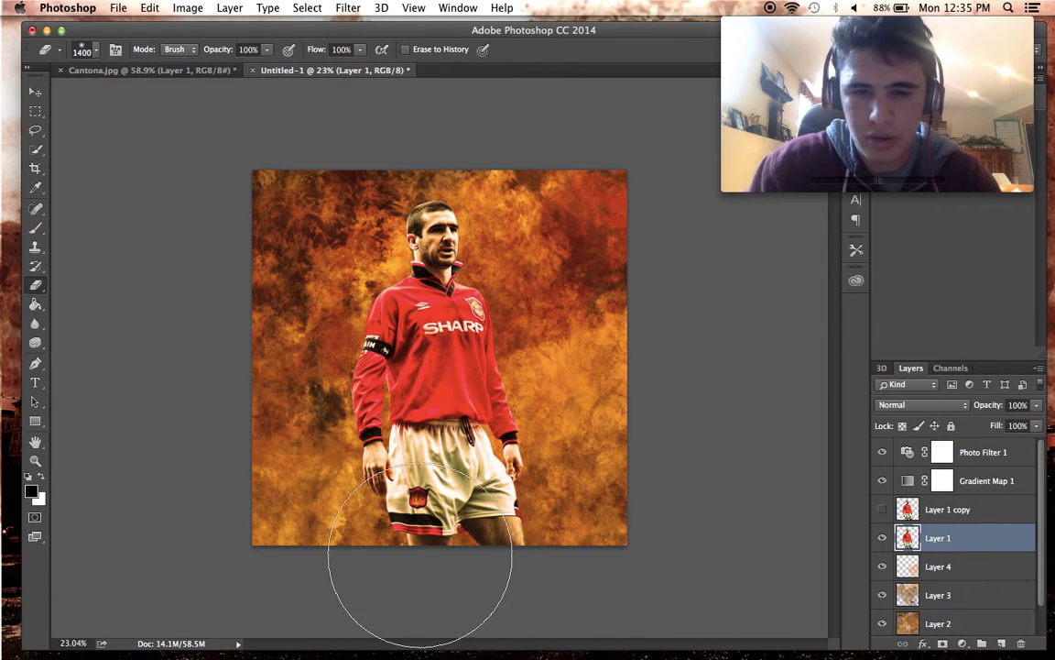
{"action": "left_click_drag", "start_coordinate": [421, 559], "coordinate": [418, 559]}
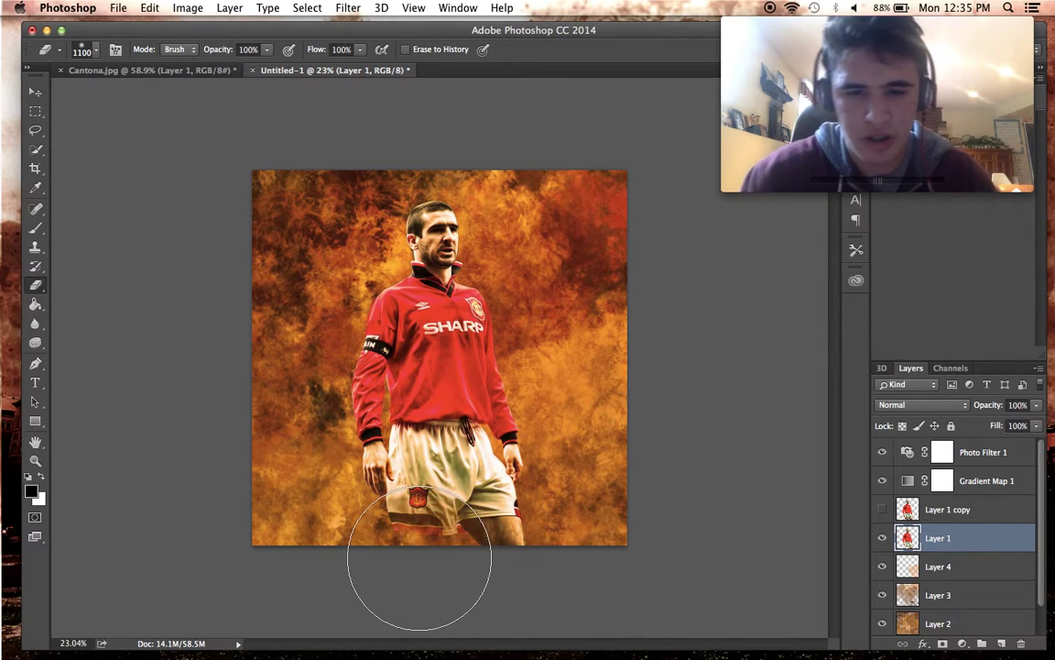
{"action": "left_click_drag", "start_coordinate": [516, 533], "coordinate": [539, 504]}
{"action": "key", "text": "super+z"}
{"action": "left_click", "coordinate": [523, 553]}
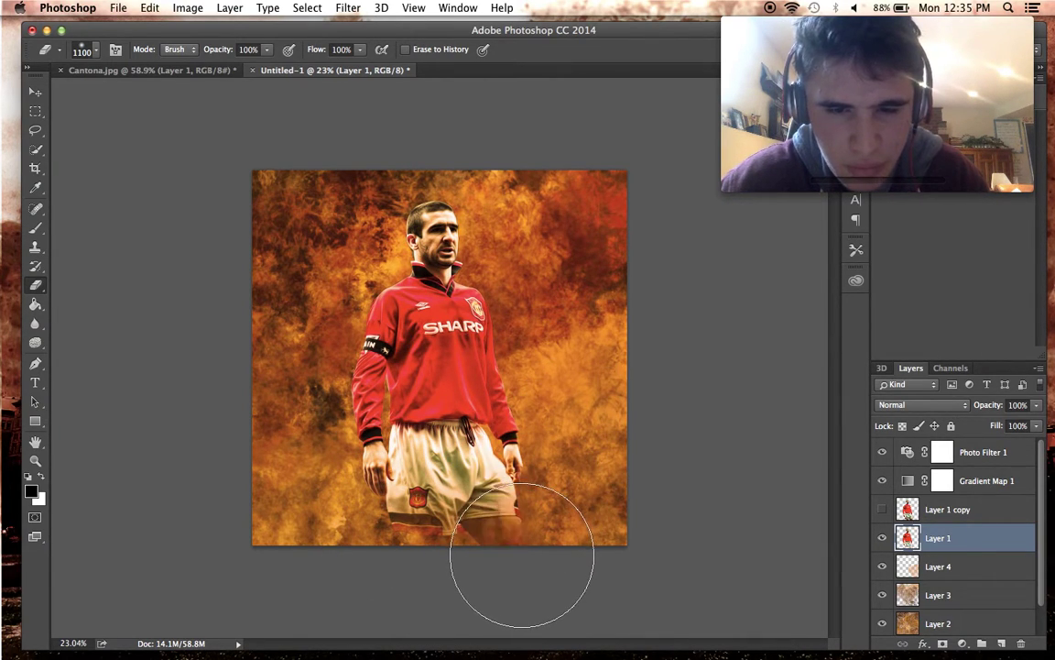
{"action": "left_click", "coordinate": [483, 565]}
{"action": "scroll", "coordinate": [680, 509], "scroll_direction": "up", "scroll_amount": 1}
{"action": "scroll", "coordinate": [679, 509], "scroll_direction": "up", "scroll_amount": 2}
{"action": "key", "text": "super+z"}
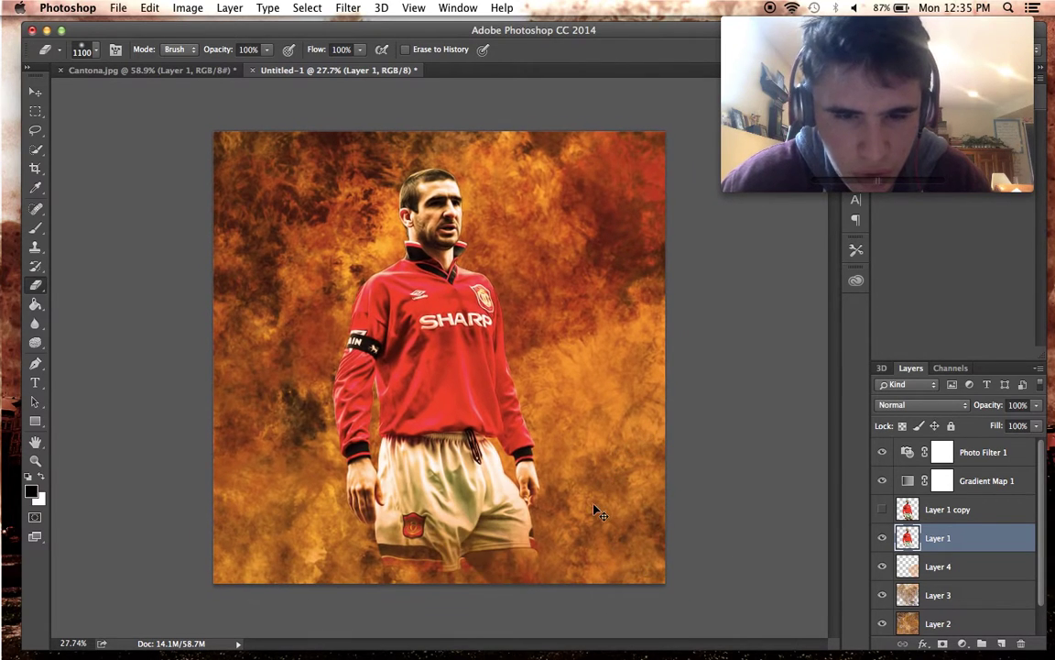
Try fading the player's armband-side sleeve and shoulder into the background with the soft eraser, undoing each attempt.
{"action": "mouse_move", "coordinate": [323, 405]}
{"action": "left_mouse_down"}
{"action": "mouse_move", "coordinate": [374, 336]}
{"action": "mouse_move", "coordinate": [336, 319]}
{"action": "mouse_move", "coordinate": [356, 294]}
{"action": "left_mouse_up"}
{"action": "key", "text": "super+z"}
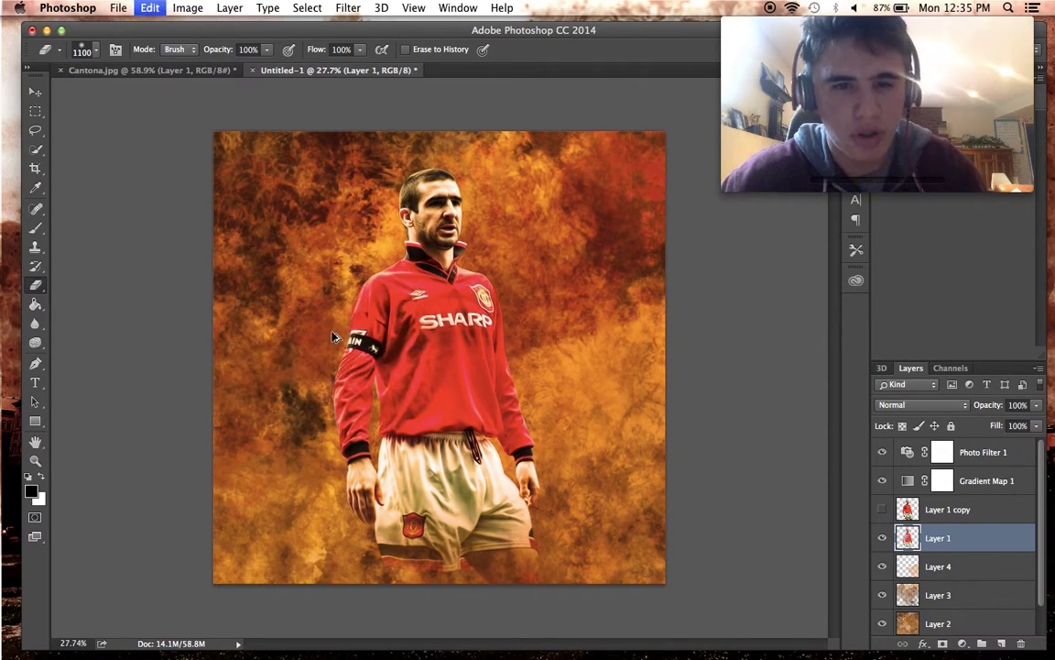
{"action": "left_click_drag", "start_coordinate": [346, 303], "coordinate": [346, 533]}
{"action": "scroll", "coordinate": [335, 559], "scroll_direction": "up", "scroll_amount": 3}
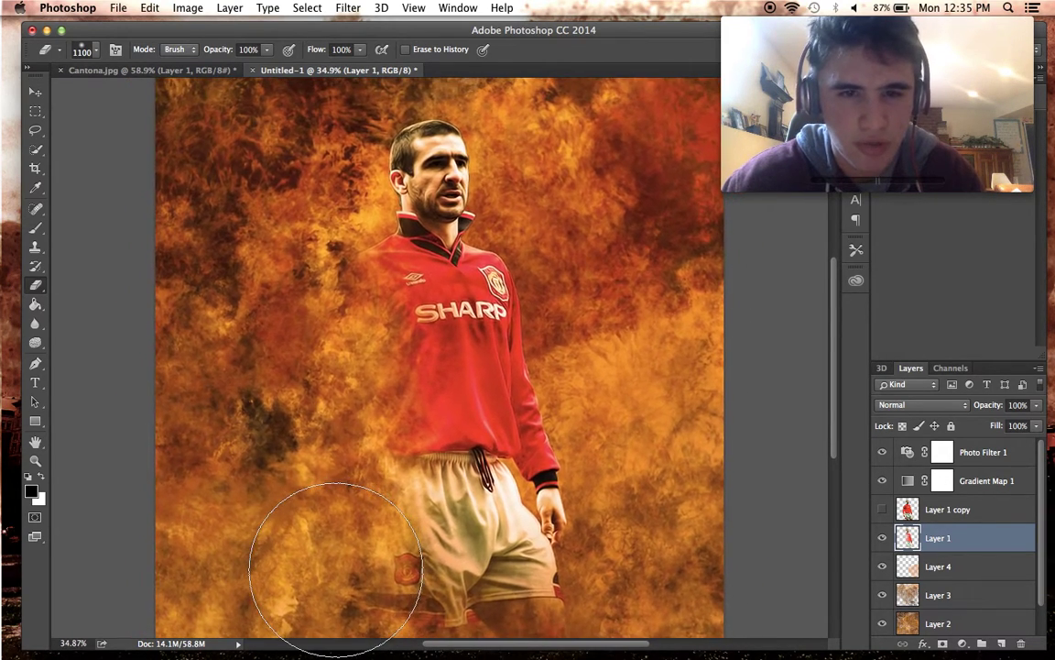
{"action": "key", "text": "super+z"}
{"action": "scroll", "coordinate": [336, 573], "scroll_direction": "down", "scroll_amount": 1}
{"action": "mouse_move", "coordinate": [316, 363]}
{"action": "left_mouse_down"}
{"action": "mouse_move", "coordinate": [316, 286]}
{"action": "mouse_move", "coordinate": [288, 364]}
{"action": "left_mouse_up"}
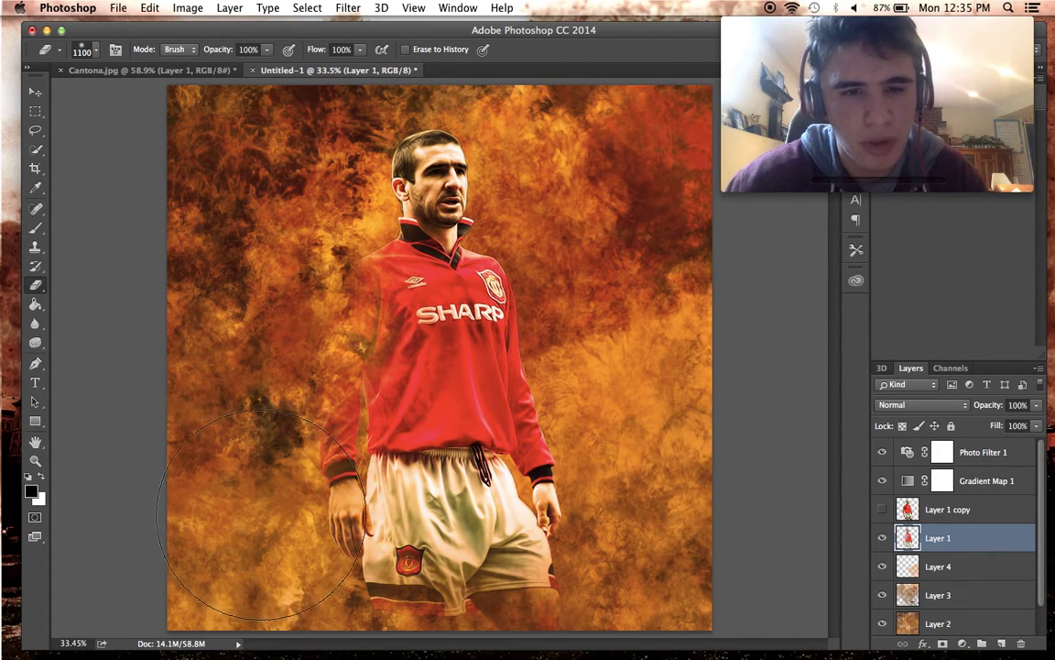
{"action": "scroll", "coordinate": [456, 275], "scroll_direction": "up", "scroll_amount": 1}
{"action": "scroll", "coordinate": [457, 275], "scroll_direction": "down", "scroll_amount": 1}
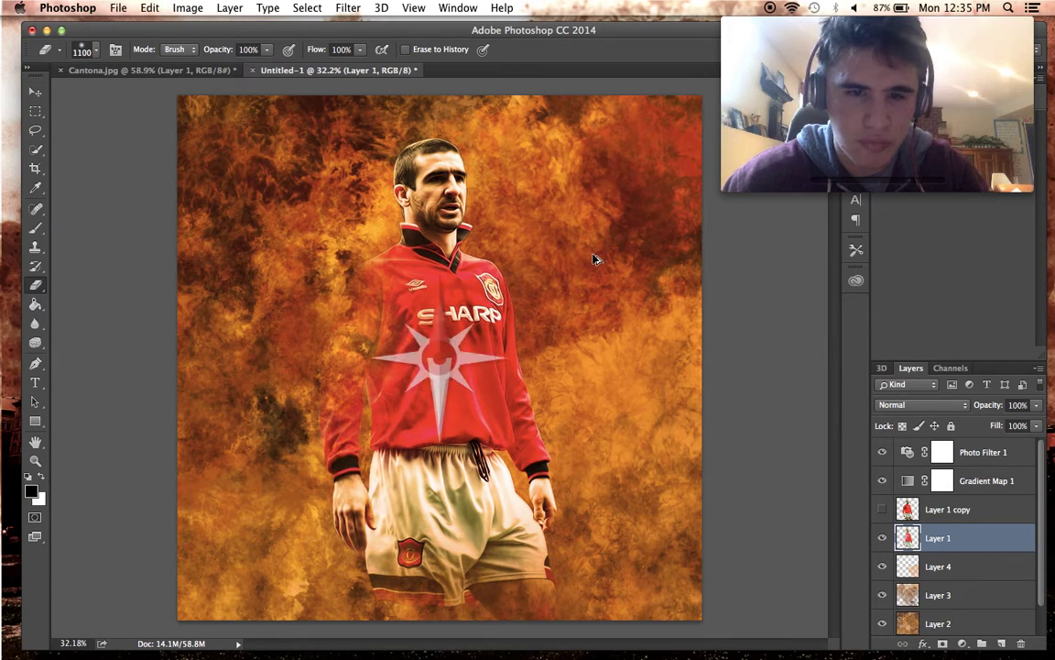
{"action": "key", "text": "super+z"}
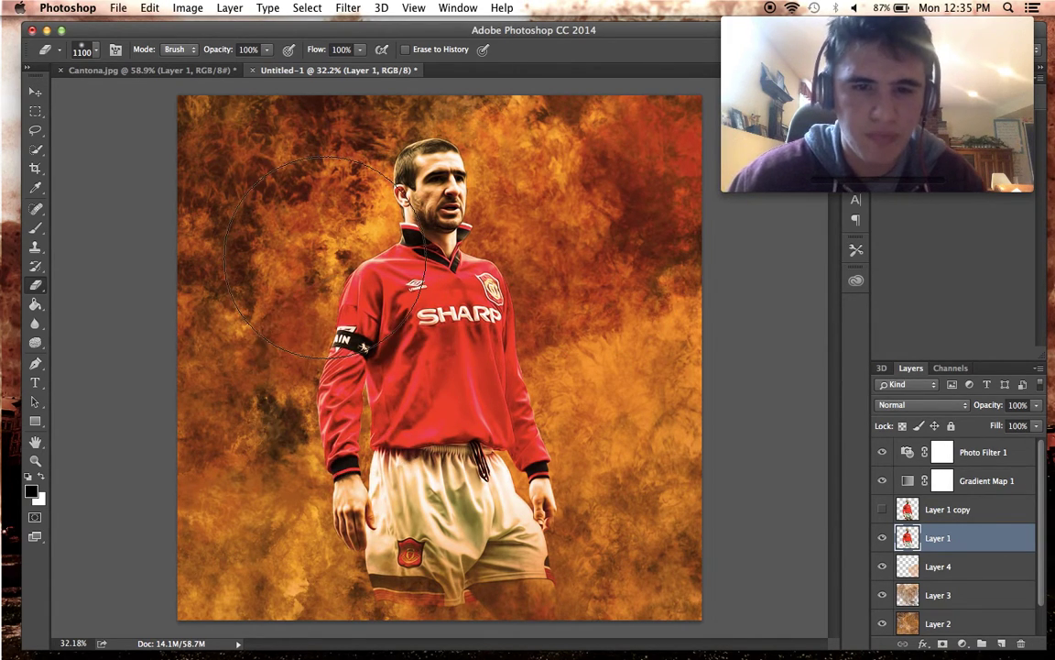
{"action": "scroll", "coordinate": [321, 256], "scroll_direction": "up", "scroll_amount": 2}
{"action": "scroll", "coordinate": [320, 256], "scroll_direction": "down", "scroll_amount": 3}
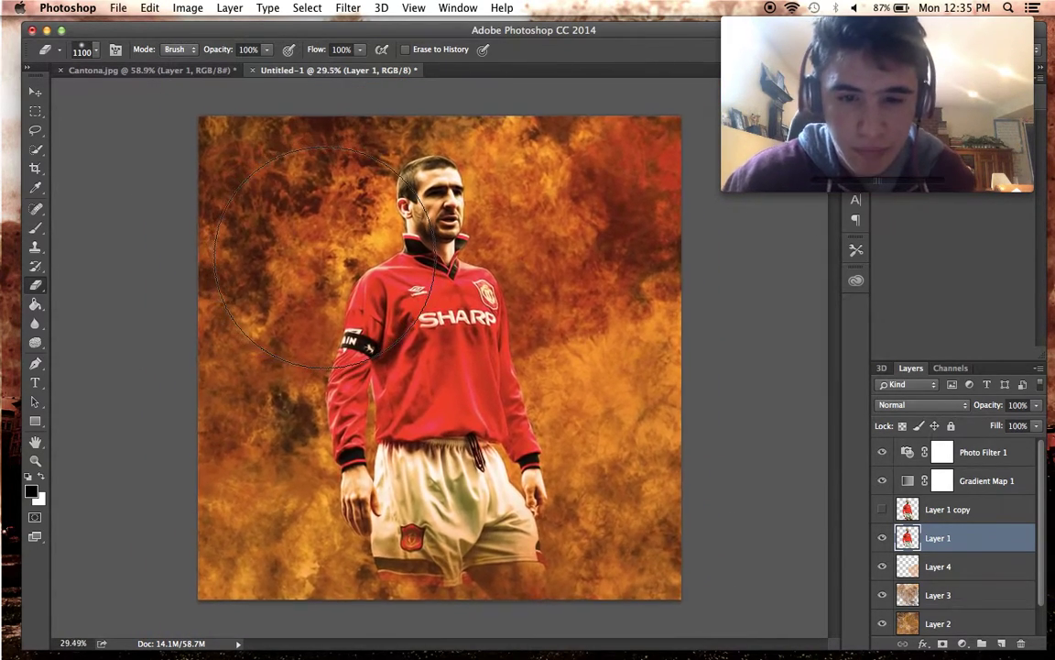
{"action": "scroll", "coordinate": [324, 256], "scroll_direction": "up", "scroll_amount": 1}
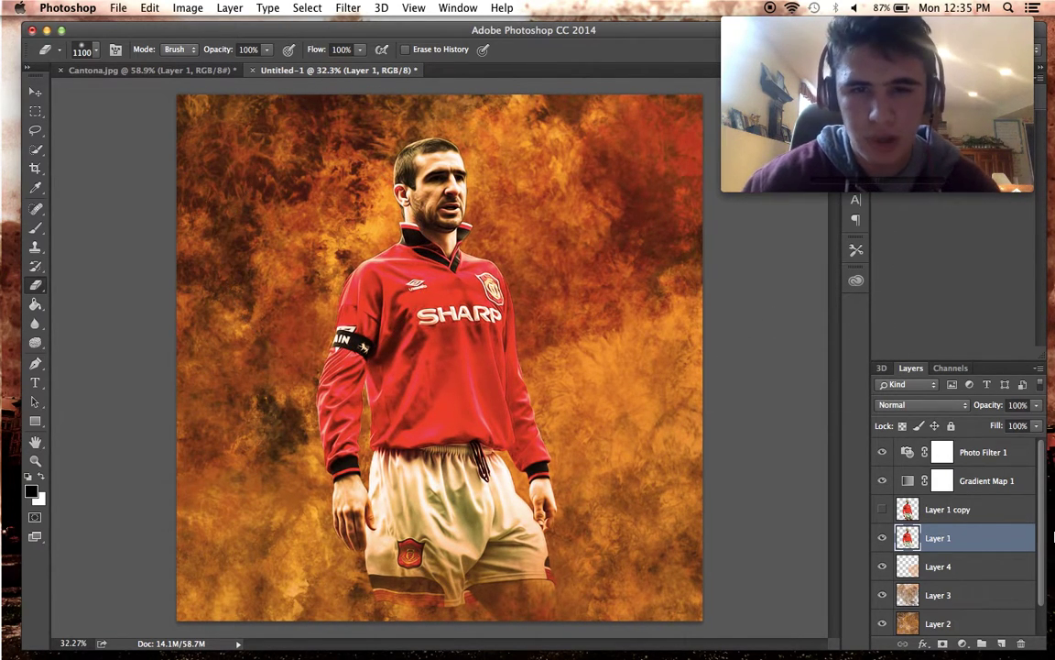
Move the hidden Layer 1 copy down the layer stack to between Layer 3 and Layer 2.
{"action": "left_click", "coordinate": [882, 509]}
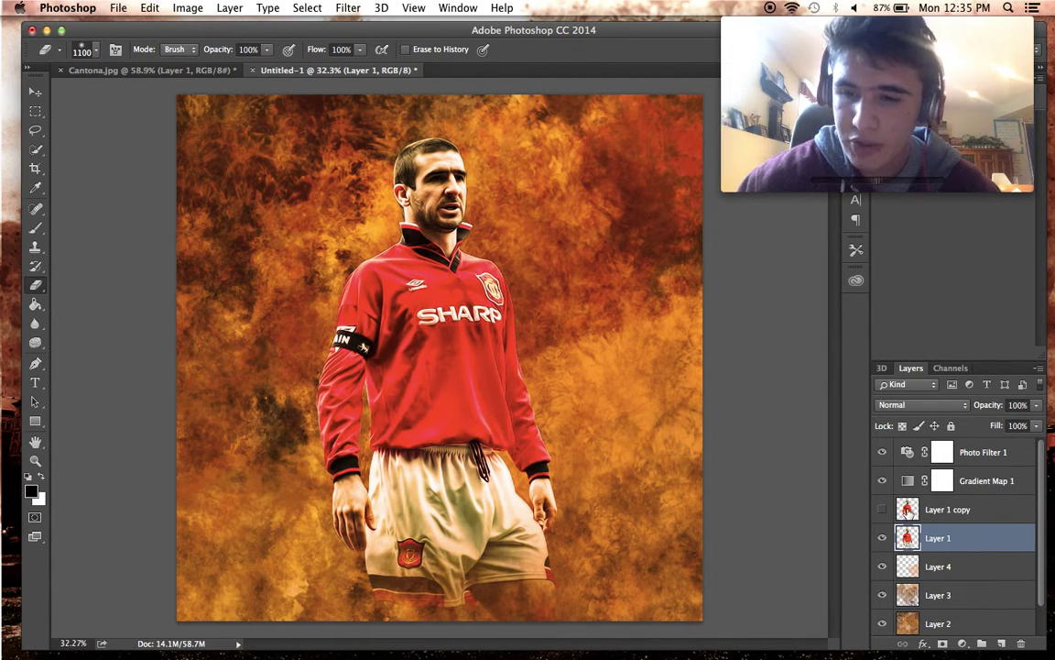
{"action": "left_click", "coordinate": [908, 512]}
{"action": "key", "text": "BackSpace"}
{"action": "key", "text": "super+z"}
{"action": "left_click_drag", "start_coordinate": [927, 516], "coordinate": [906, 612]}
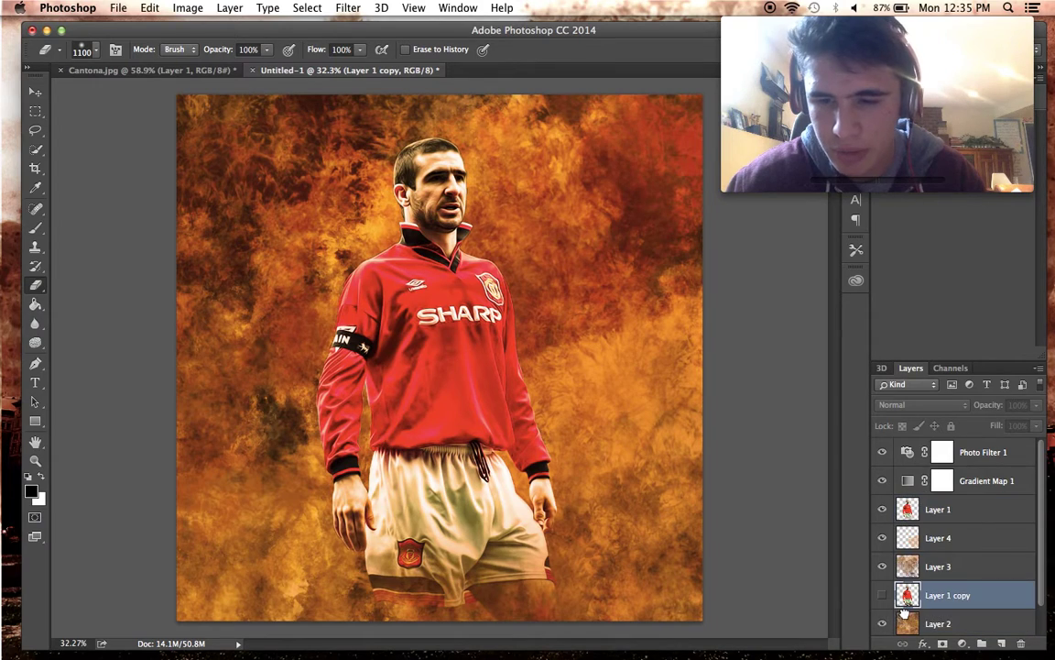
Add a new layer directly below Layer 1 and set up the Brush tool with white as the foreground color.
{"action": "left_click", "coordinate": [940, 515]}
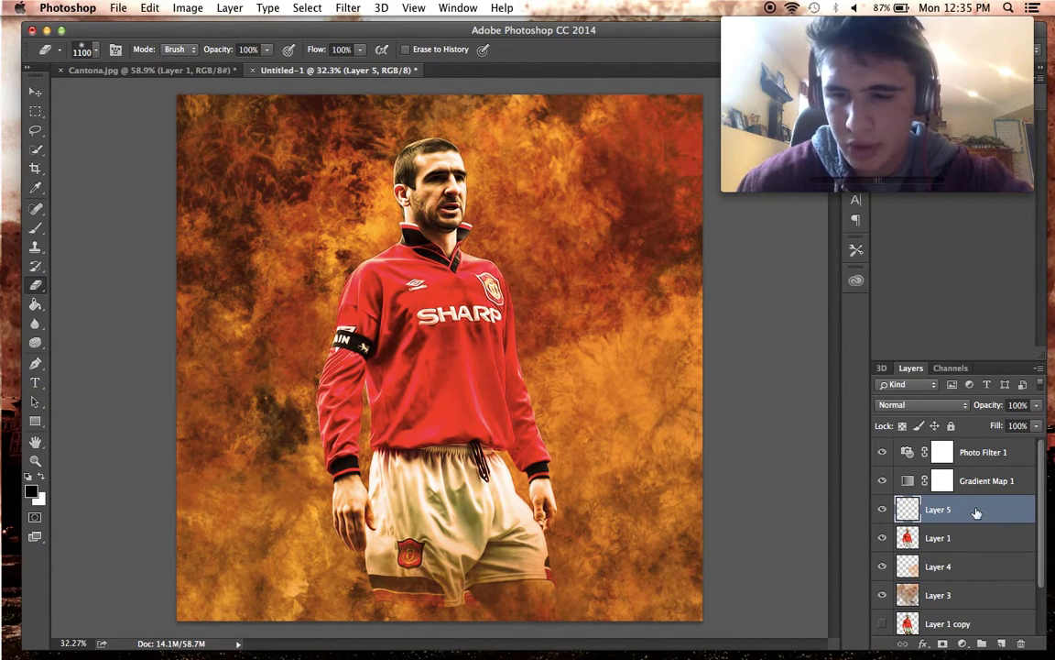
{"action": "left_click_drag", "start_coordinate": [977, 512], "coordinate": [973, 542]}
{"action": "key", "text": "b"}
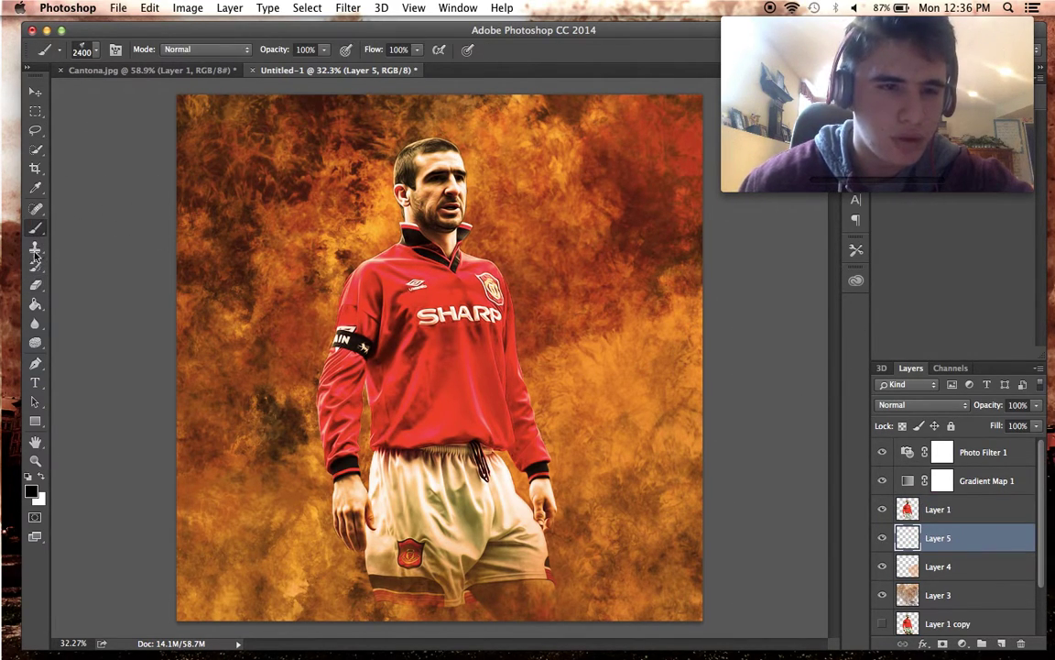
{"action": "left_click", "coordinate": [41, 475]}
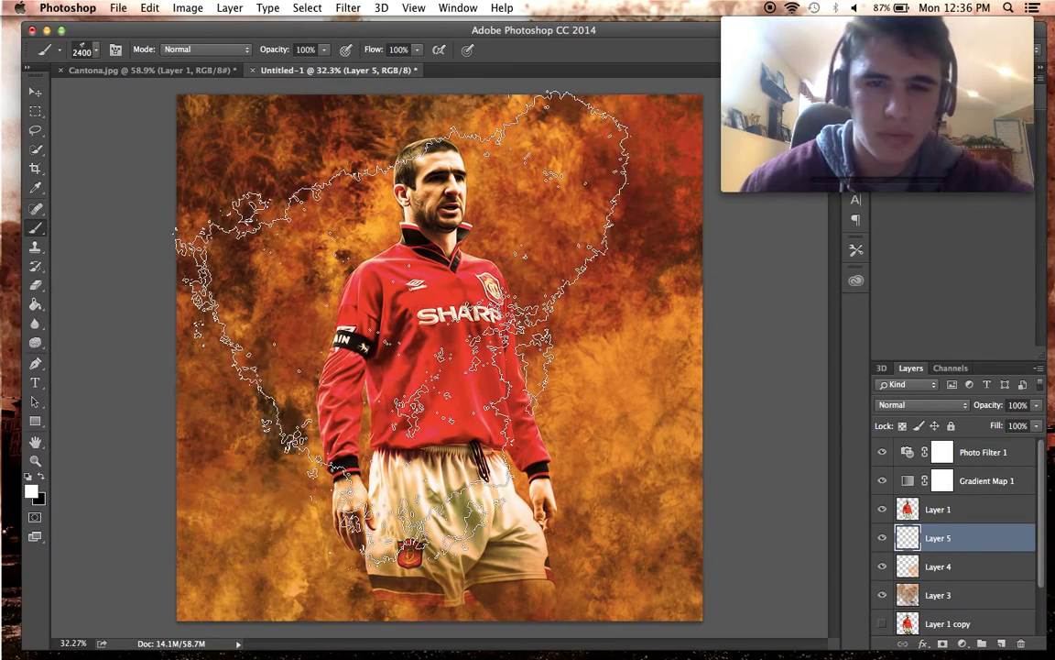
Paint a white glow behind the player on Layer 5 with a 2400 px soft round brush.
{"action": "left_click", "coordinate": [402, 277]}
{"action": "key", "text": "super+z"}
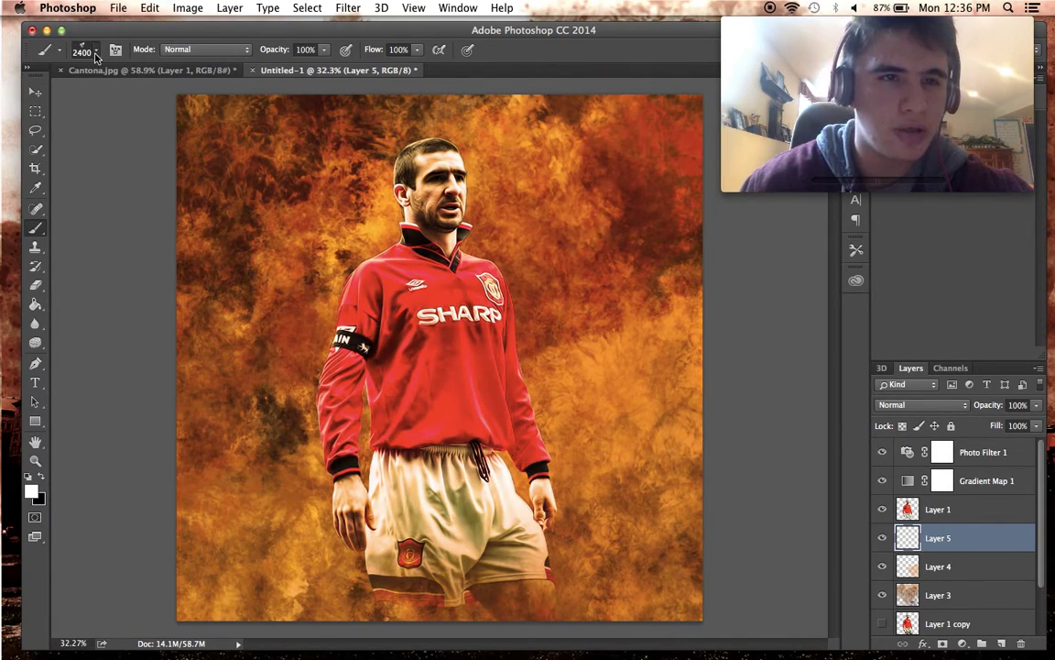
{"action": "right_click", "coordinate": [112, 134]}
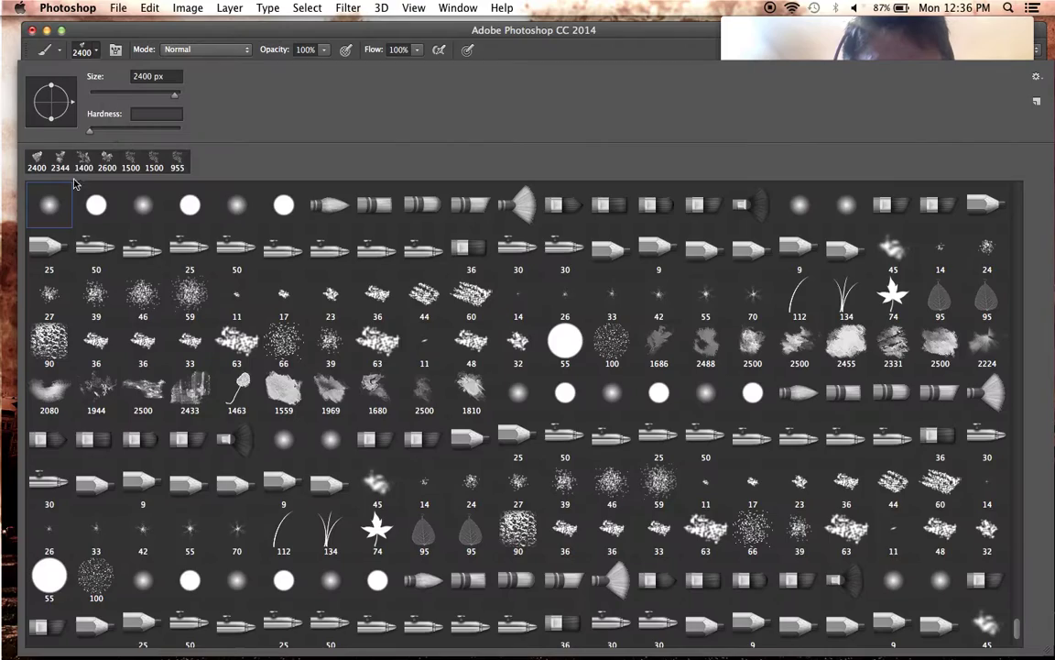
{"action": "key", "text": "shift+period"}
{"action": "left_click", "coordinate": [149, 40]}
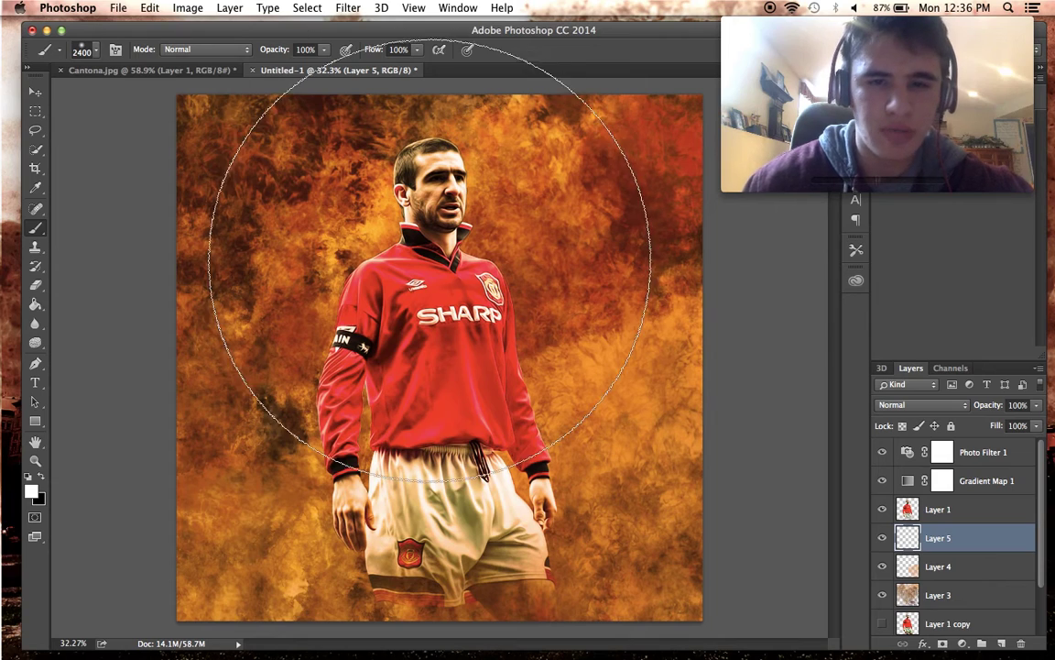
{"action": "left_click", "coordinate": [395, 322]}
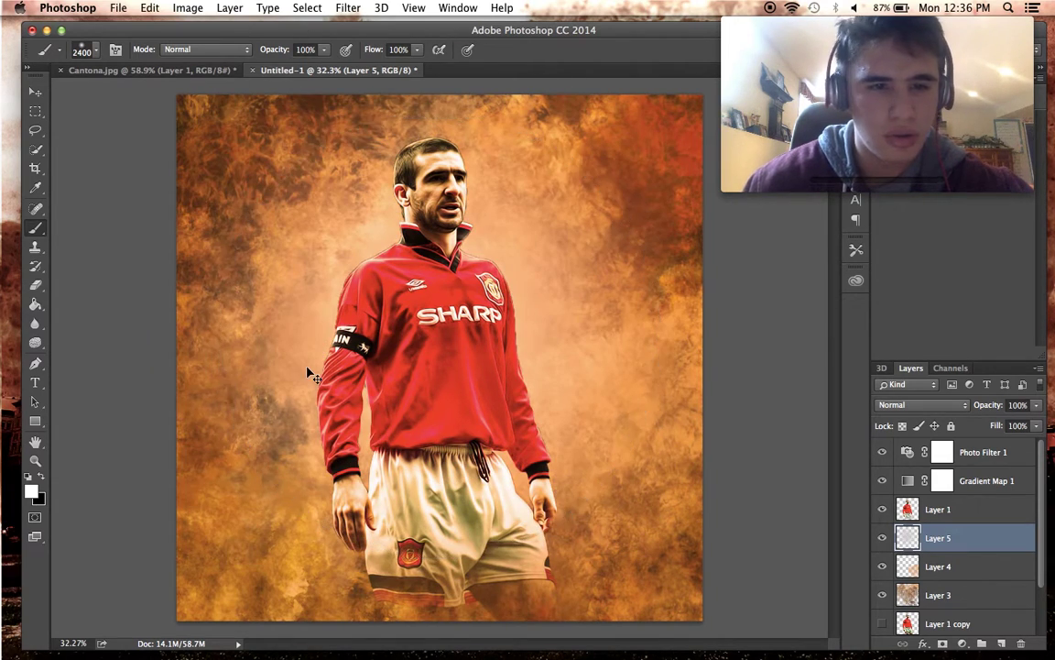
{"action": "key", "text": "super+z"}
{"action": "left_click", "coordinate": [438, 344]}
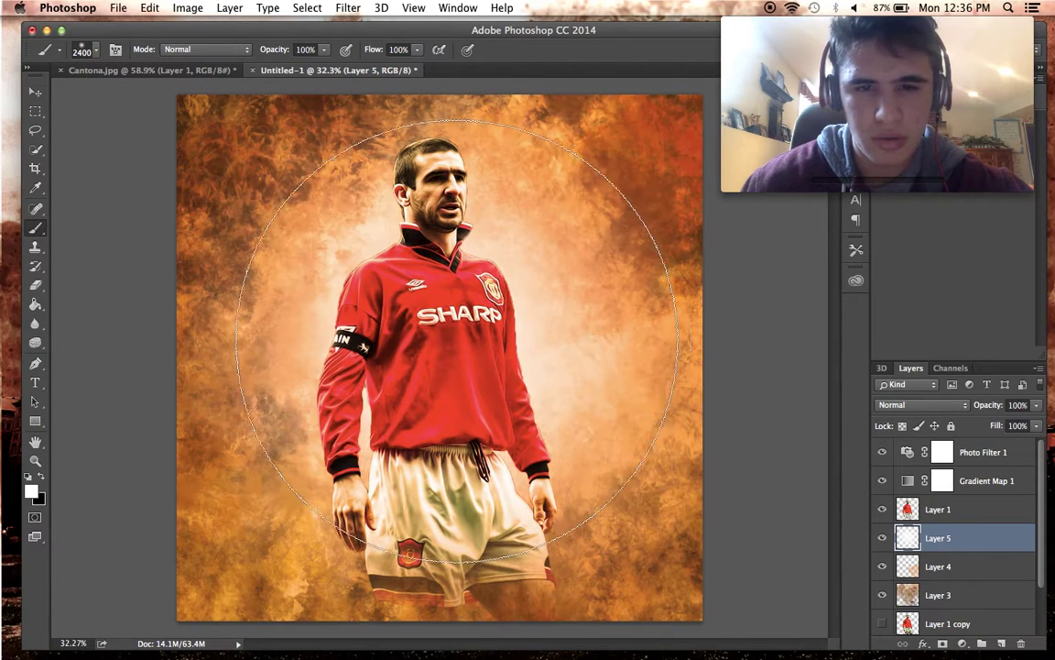
Try Overlay on the white glow layer, and settle on the Soft Light blend mode.
{"action": "left_click", "coordinate": [919, 406]}
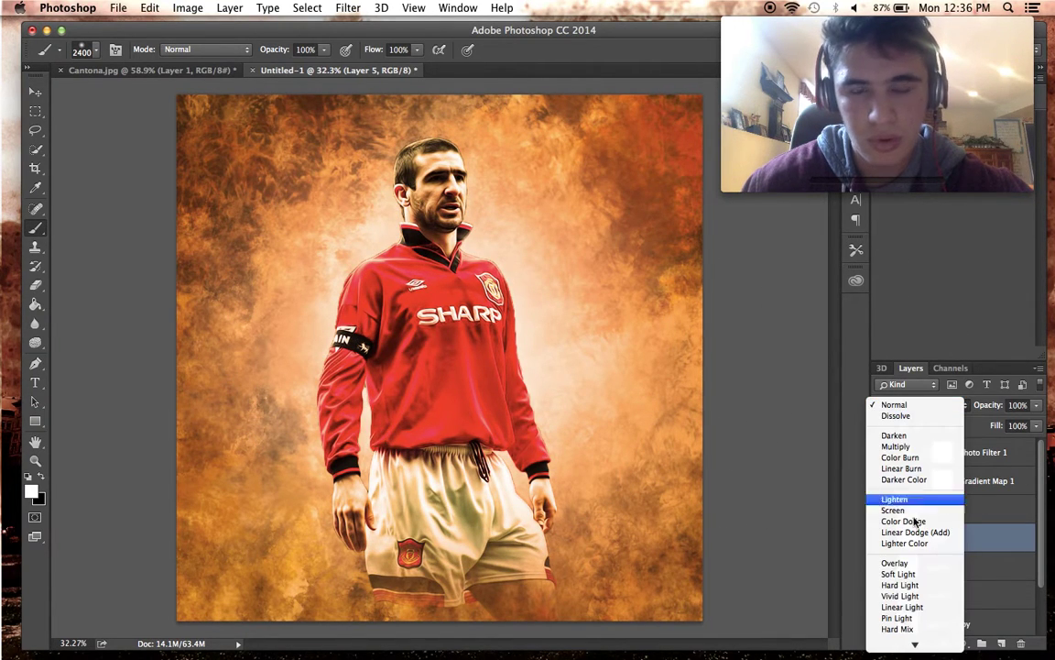
{"action": "left_click", "coordinate": [894, 562]}
{"action": "scroll", "coordinate": [806, 486], "scroll_direction": "up", "scroll_amount": 2}
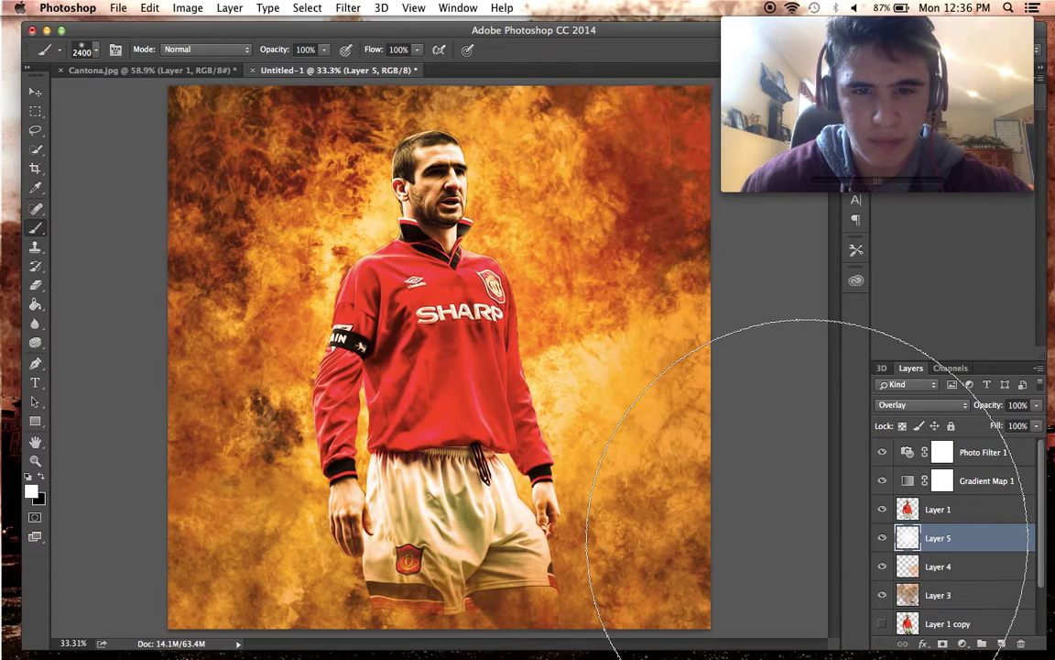
{"action": "scroll", "coordinate": [806, 540], "scroll_direction": "up", "scroll_amount": 2}
{"action": "left_click", "coordinate": [919, 404]}
{"action": "left_click", "coordinate": [879, 420]}
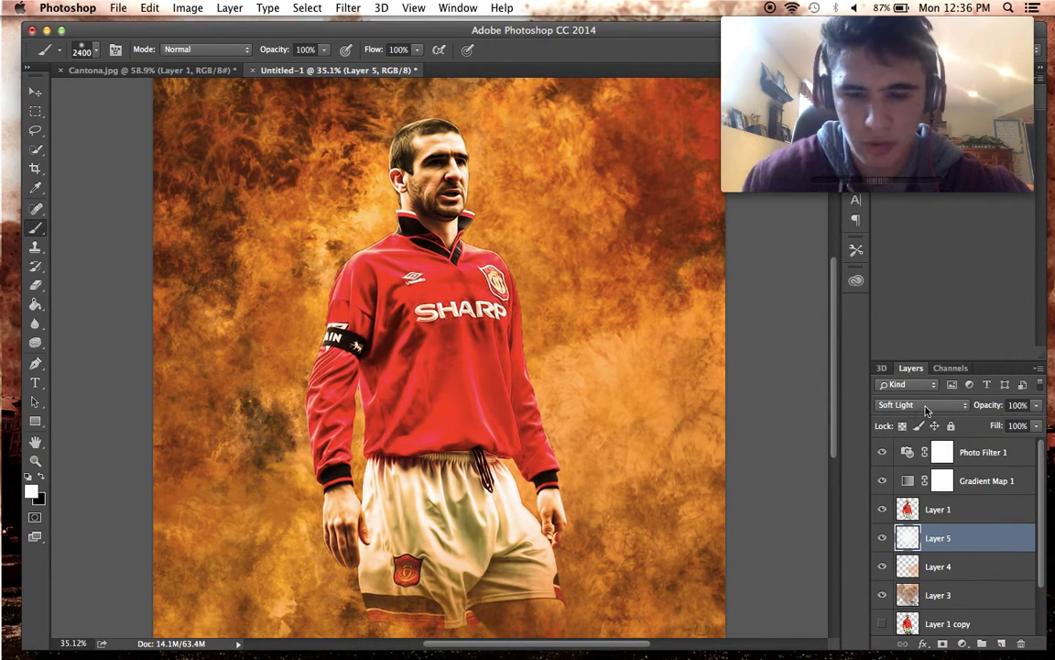
{"action": "key", "text": "super+j"}
{"action": "scroll", "coordinate": [785, 388], "scroll_direction": "down", "scroll_amount": 2}
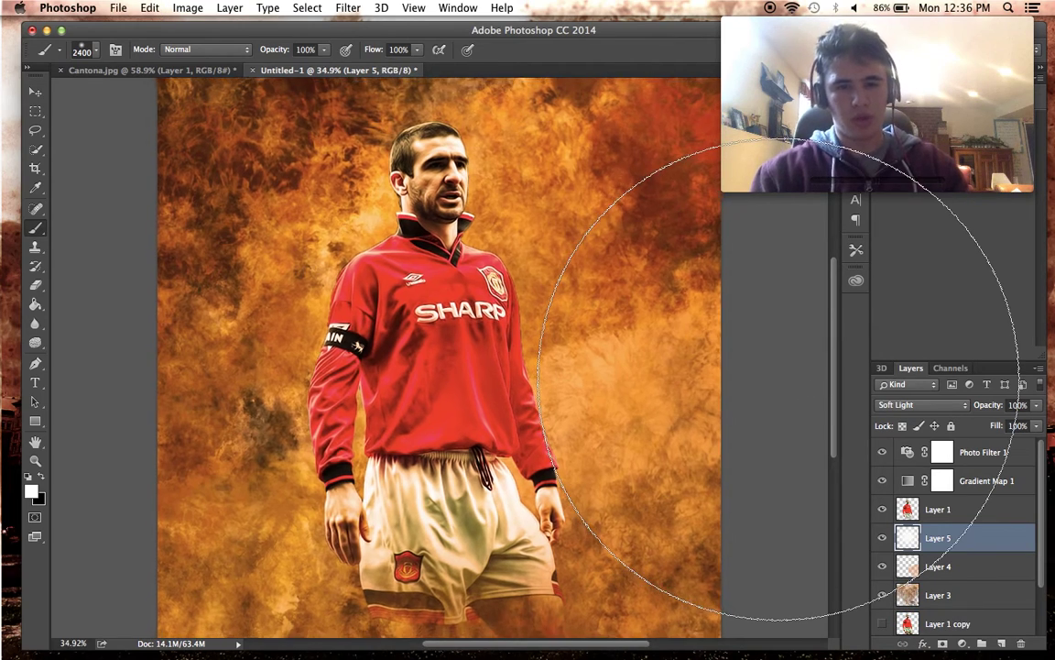
Add a new layer above Layer 1 and choose the 1082 px light-beam brush tip.
{"action": "left_click", "coordinate": [999, 513]}
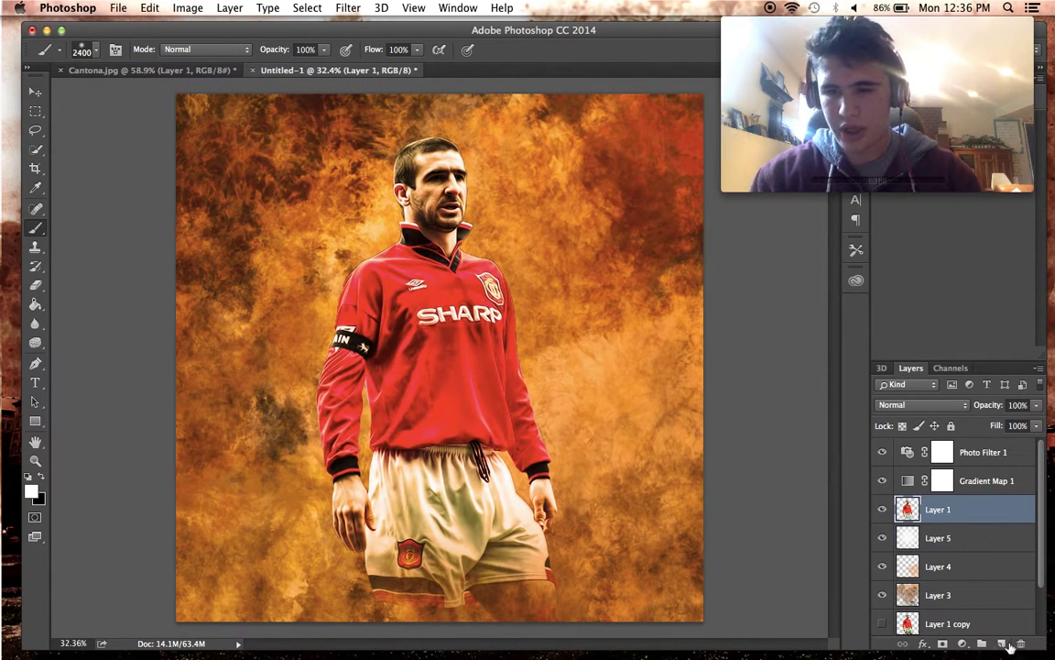
{"action": "left_click", "coordinate": [96, 52]}
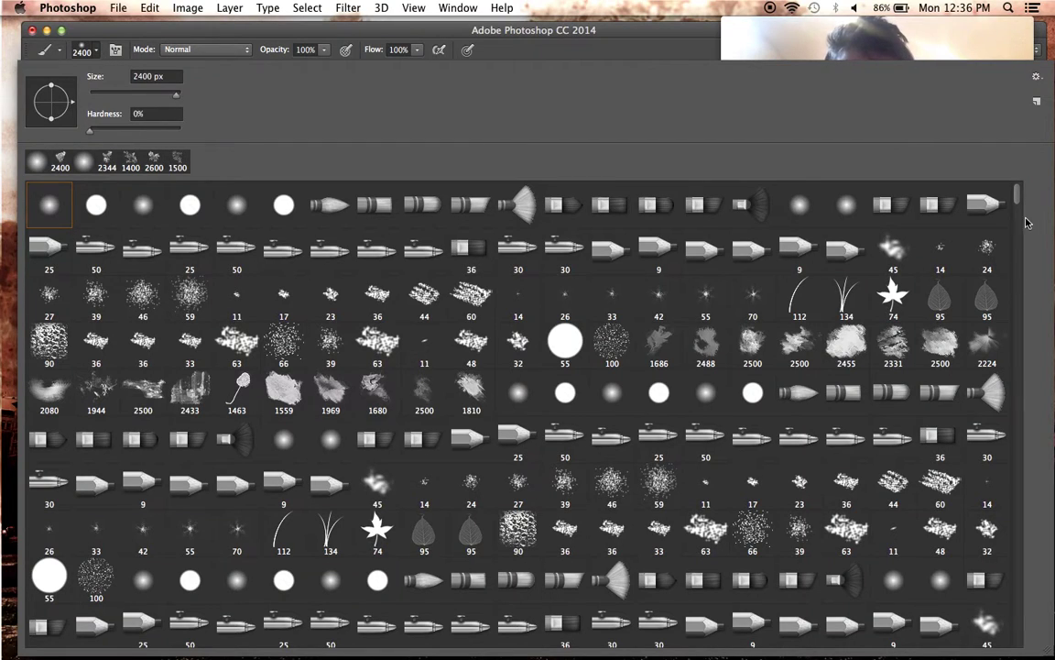
{"action": "scroll", "coordinate": [1030, 407], "scroll_direction": "down", "scroll_amount": 5}
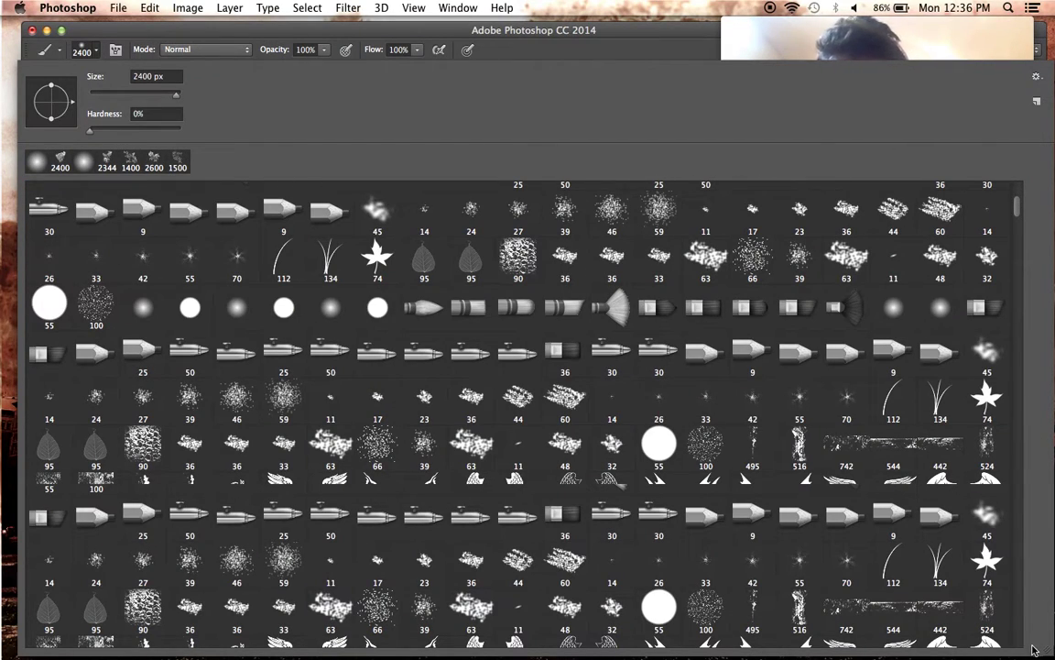
{"action": "scroll", "coordinate": [1034, 651], "scroll_direction": "down", "scroll_amount": 5}
{"action": "scroll", "coordinate": [1029, 648], "scroll_direction": "up", "scroll_amount": 2}
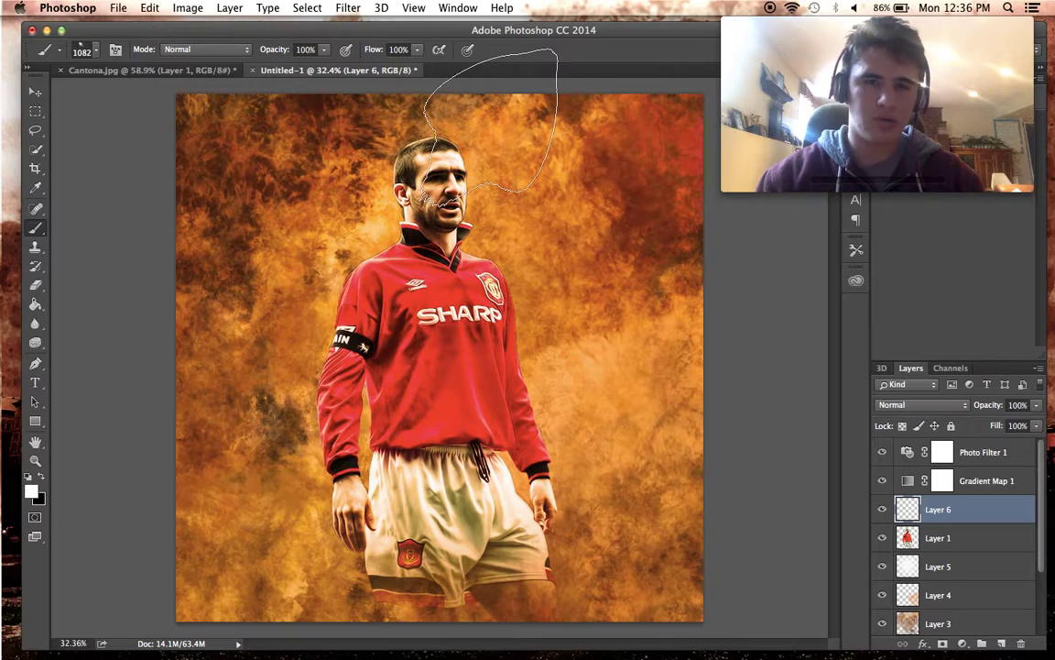
Try a white light beam over the background beside the player's head with the brush enlarged to 2400 px, and undo it.
{"action": "key", "text": "bracketright"}
{"action": "key", "text": "bracketright"}
{"action": "key", "text": "bracketright"}
{"action": "key", "text": "bracketright"}
{"action": "key", "text": "bracketright"}
{"action": "key", "text": "bracketright"}
{"action": "key", "text": "bracketright"}
{"action": "key", "text": "bracketright"}
{"action": "key", "text": "bracketright"}
{"action": "key", "text": "bracketright"}
{"action": "key", "text": "bracketright"}
{"action": "key", "text": "bracketright"}
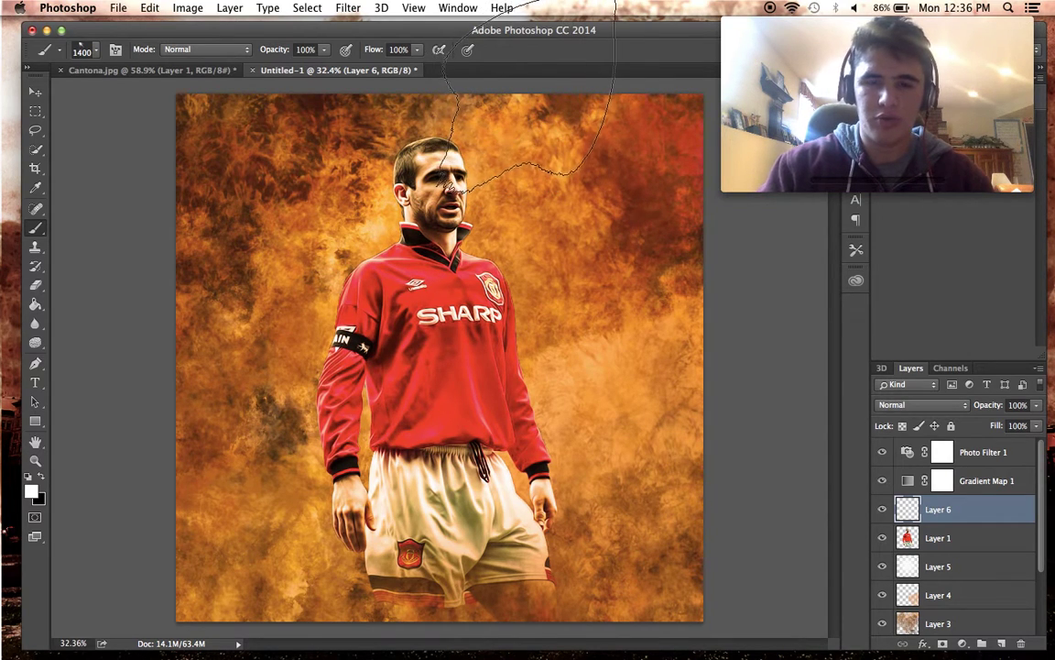
{"action": "left_click", "coordinate": [517, 120]}
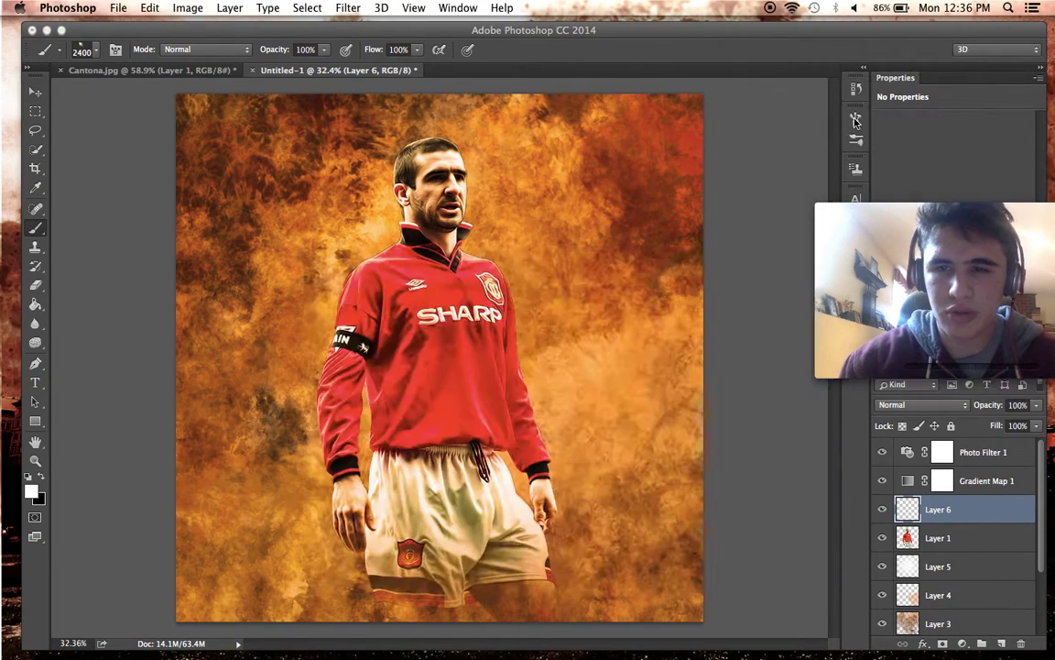
{"action": "left_click", "coordinate": [855, 120]}
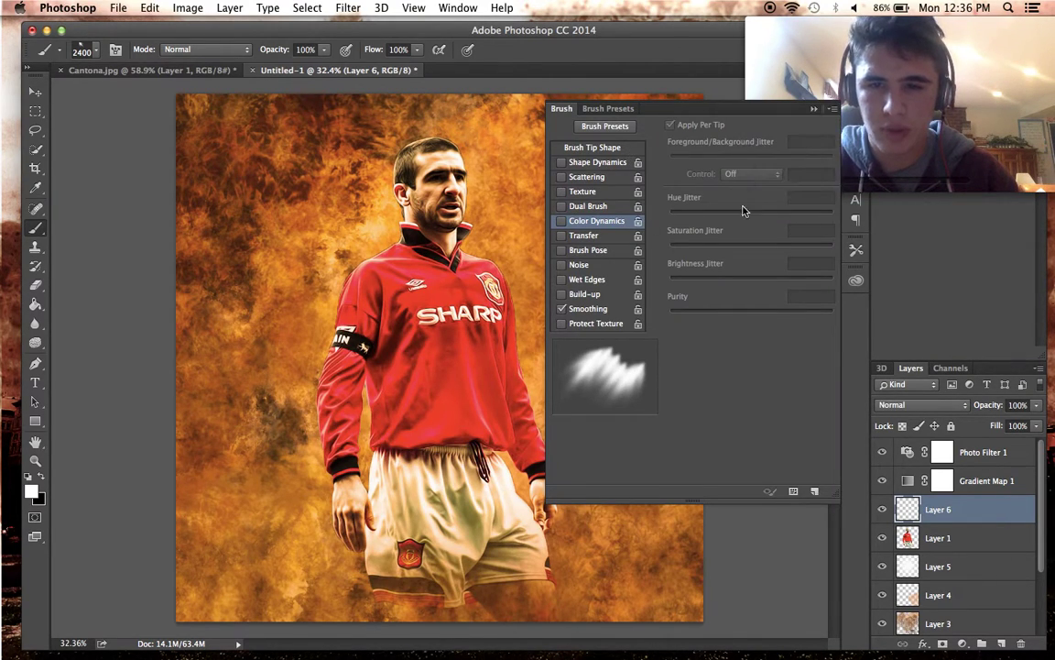
{"action": "left_click", "coordinate": [813, 109]}
{"action": "left_click", "coordinate": [494, 156]}
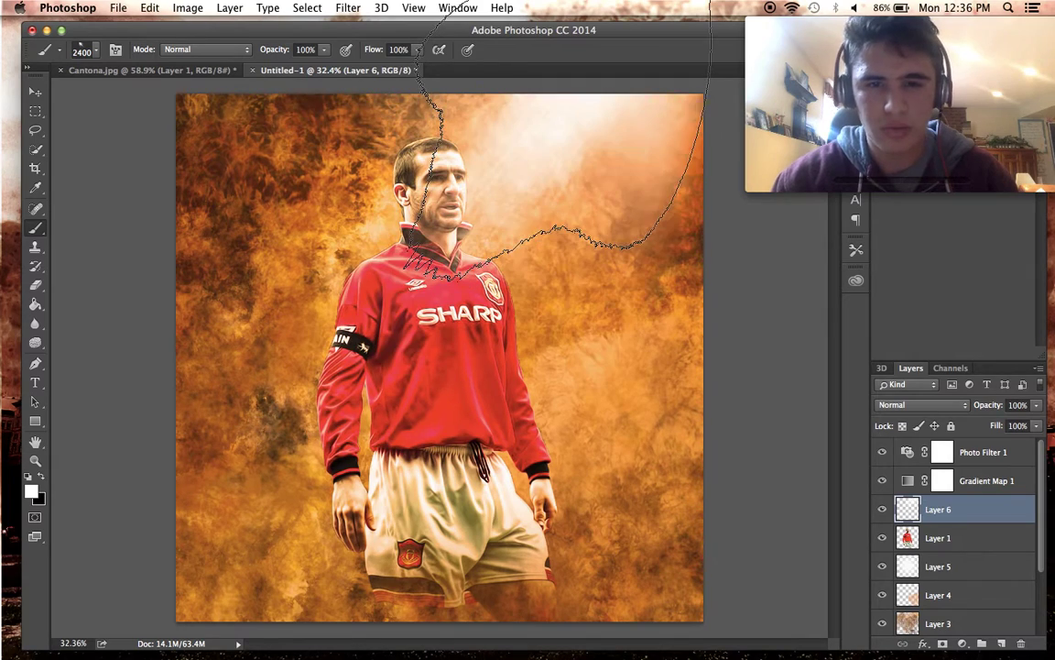
{"action": "key", "text": "super+z"}
{"action": "key", "text": "super+z"}
Try larger white light beams across the upper background with the brush enlarged to 3200 px, undoing the attempts.
{"action": "key", "text": "bracketright"}
{"action": "key", "text": "bracketright"}
{"action": "key", "text": "bracketright"}
{"action": "key", "text": "bracketright"}
{"action": "key", "text": "bracketright"}
{"action": "key", "text": "bracketright"}
{"action": "key", "text": "bracketright"}
{"action": "key", "text": "bracketright"}
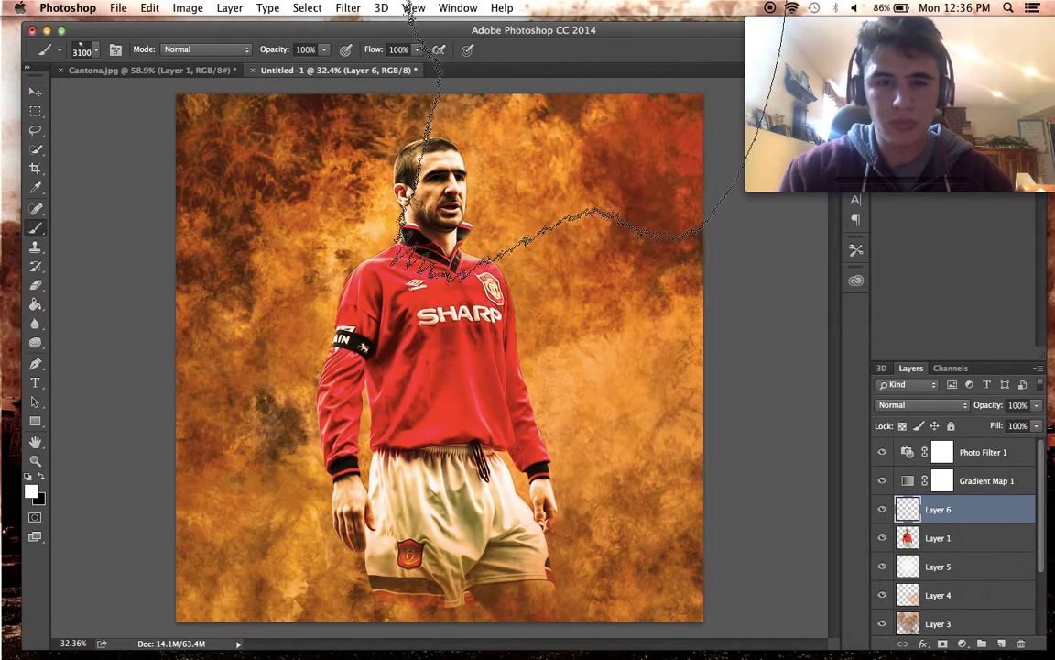
{"action": "left_click", "coordinate": [524, 184]}
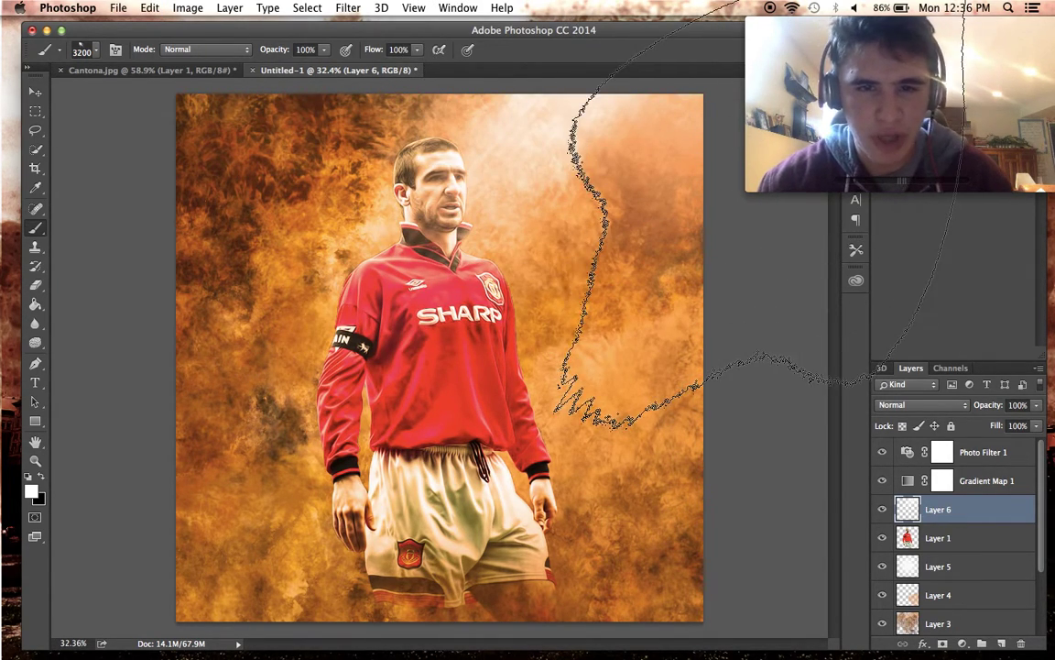
{"action": "key", "text": "super+z"}
{"action": "key", "text": "super+z"}
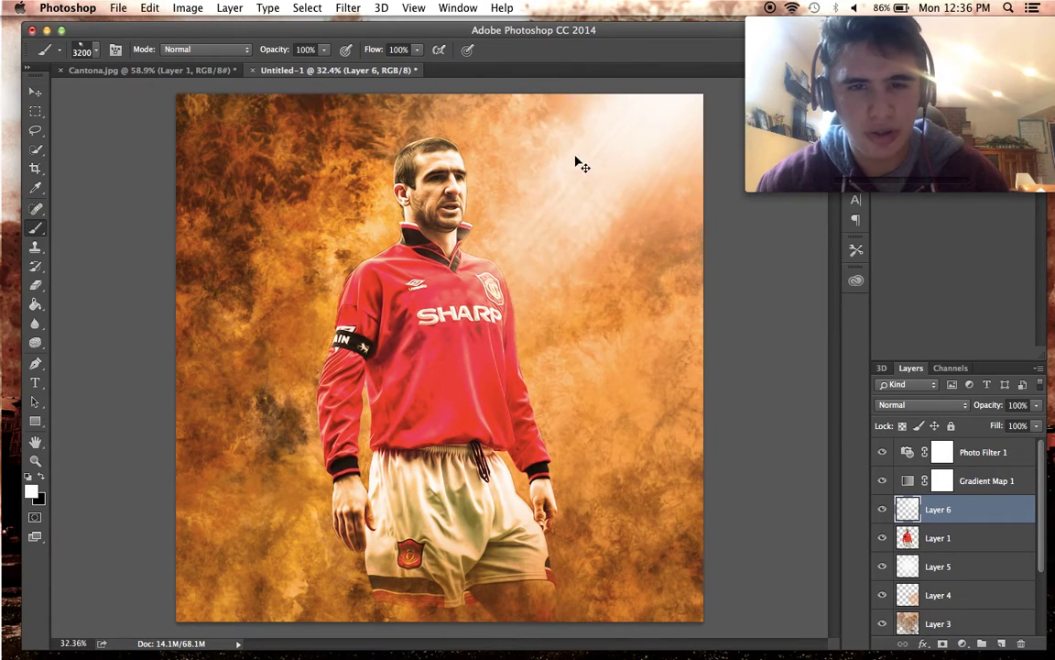
{"action": "key", "text": "super+z"}
{"action": "key", "text": "super+z"}
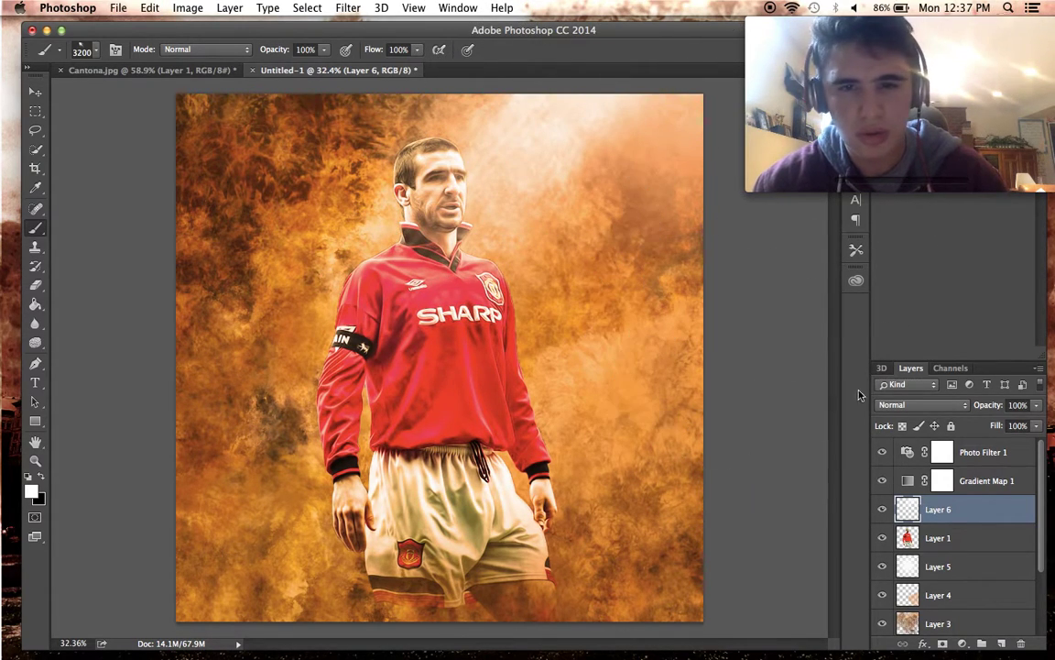
{"action": "key", "text": "super+z"}
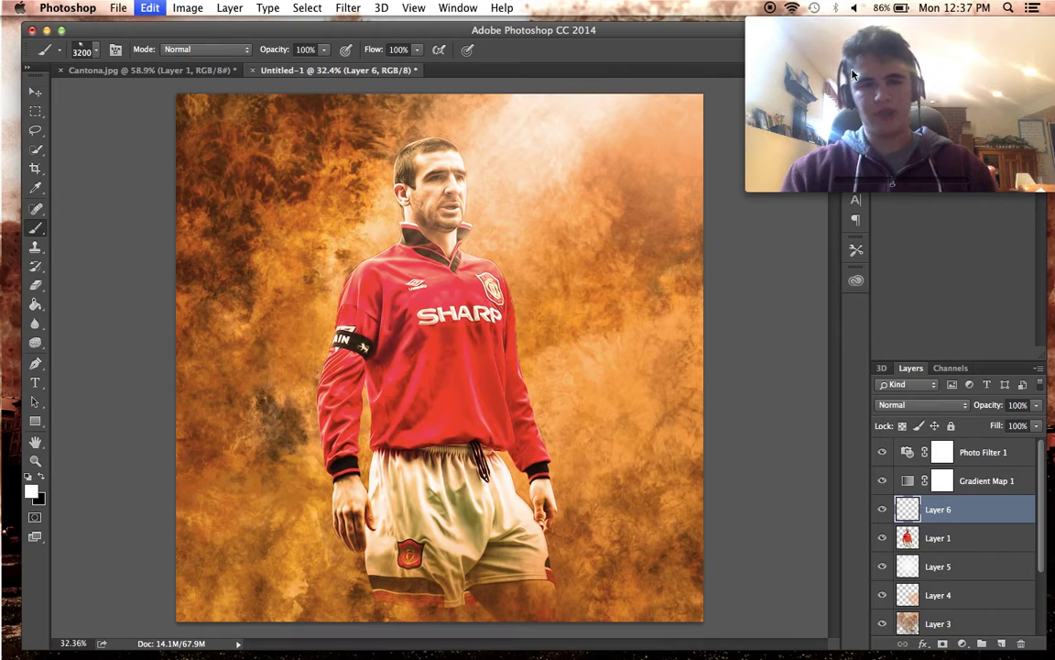
Duplicate the Gradient Map 1 adjustment layer and set the copy to Multiply at 100% opacity.
{"action": "left_click", "coordinate": [944, 453]}
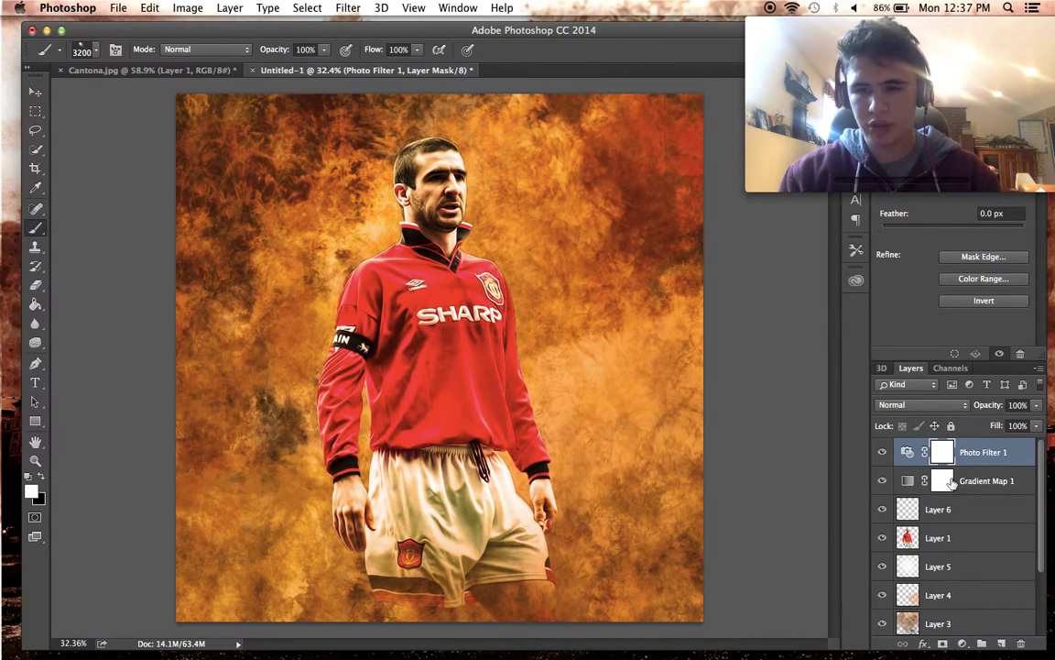
{"action": "left_click", "coordinate": [950, 482]}
{"action": "key", "text": "super+j"}
{"action": "left_click", "coordinate": [921, 404]}
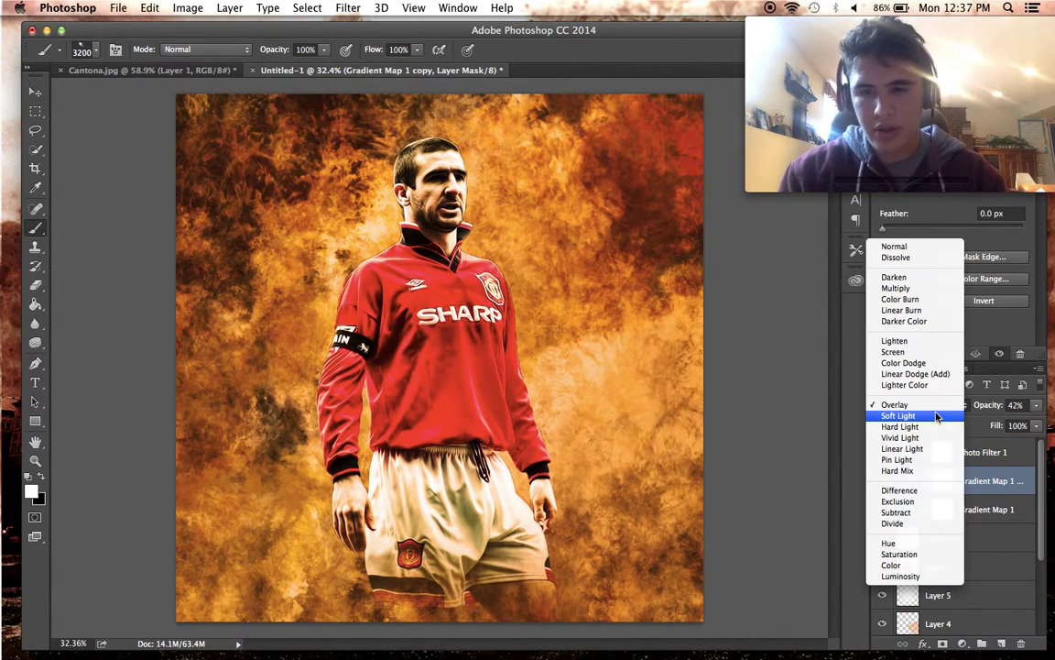
{"action": "left_click", "coordinate": [930, 288]}
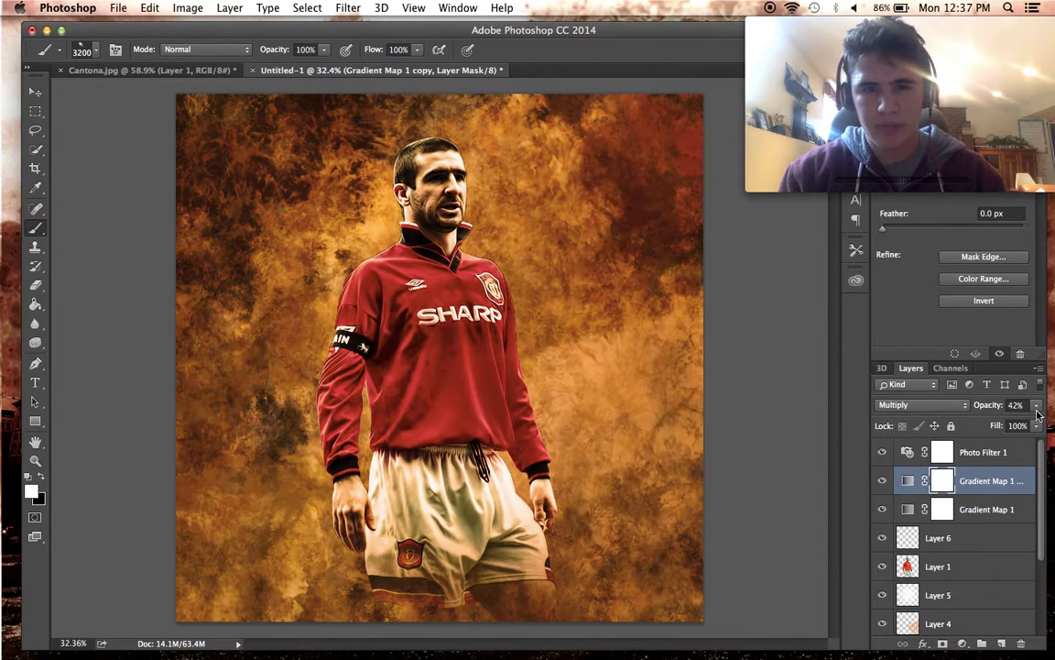
{"action": "left_click_drag", "start_coordinate": [1003, 427], "coordinate": [1039, 427]}
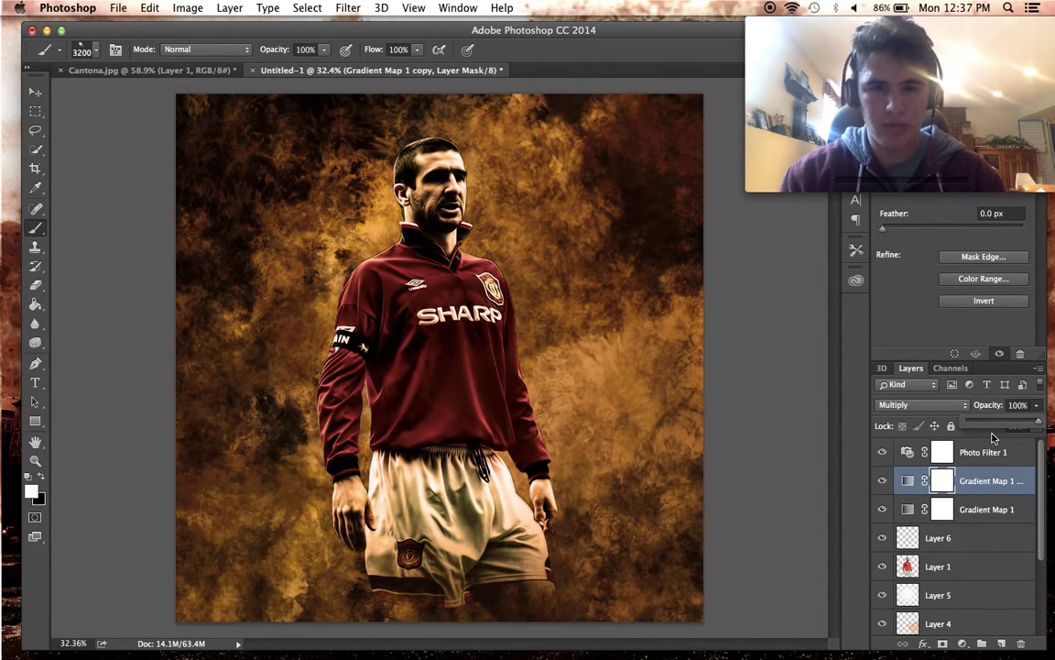
Duplicate the Multiply gradient map layer and set the new copy's blend mode to Screen.
{"action": "key", "text": "super+j"}
{"action": "left_click", "coordinate": [893, 404]}
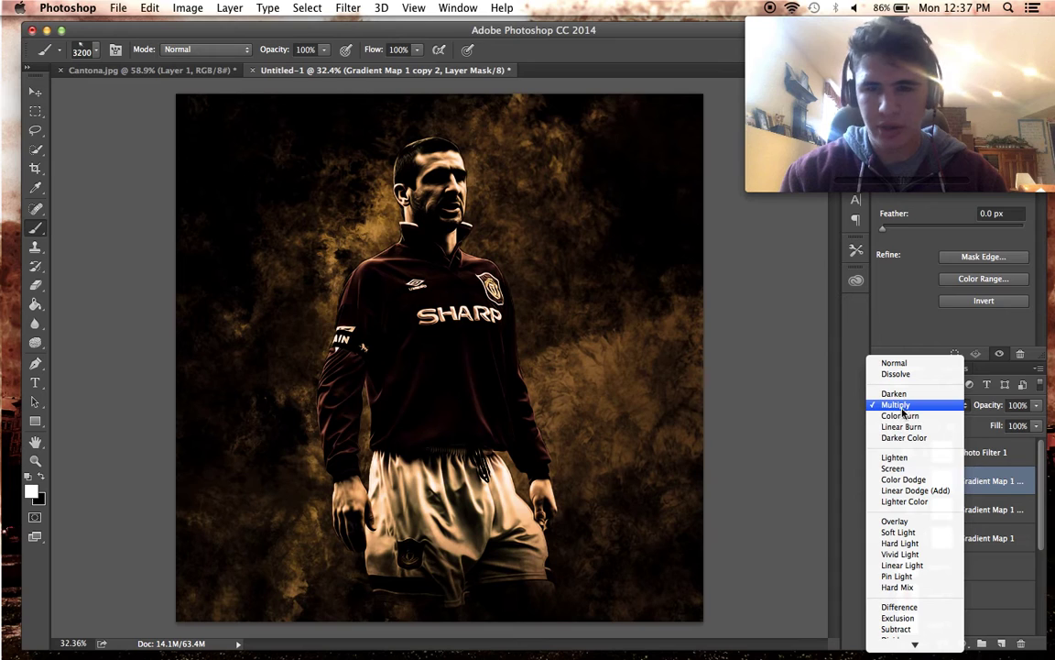
{"action": "left_click", "coordinate": [893, 468]}
{"action": "scroll", "coordinate": [744, 420], "scroll_direction": "up", "scroll_amount": 2}
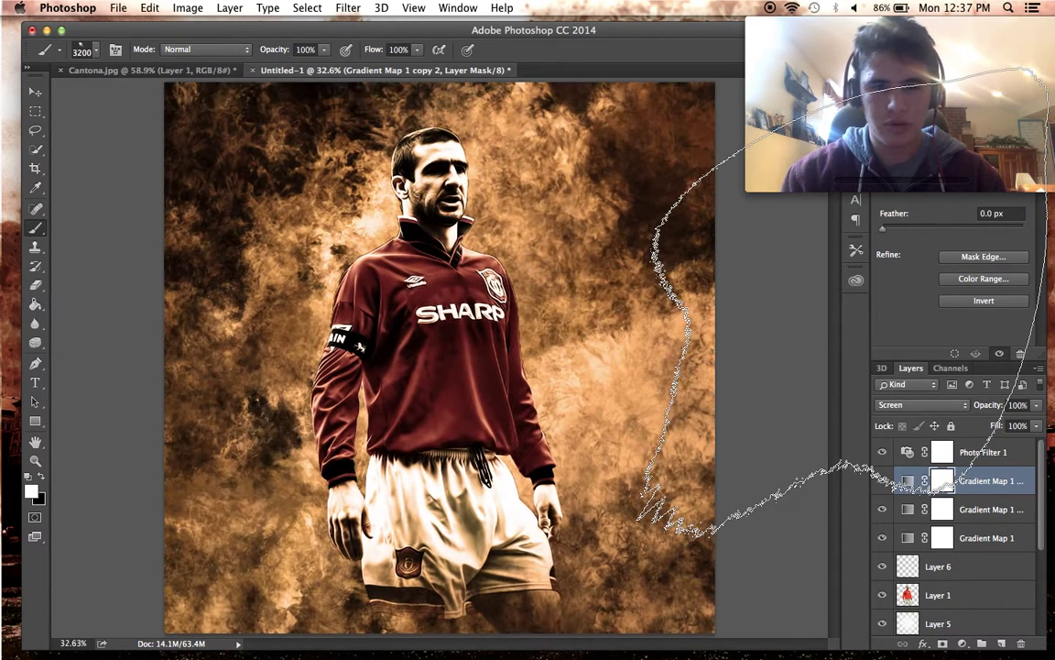
Reduce the Multiply gradient map's opacity to 36% and the Screen gradient map's opacity to 47%.
{"action": "left_click", "coordinate": [943, 510]}
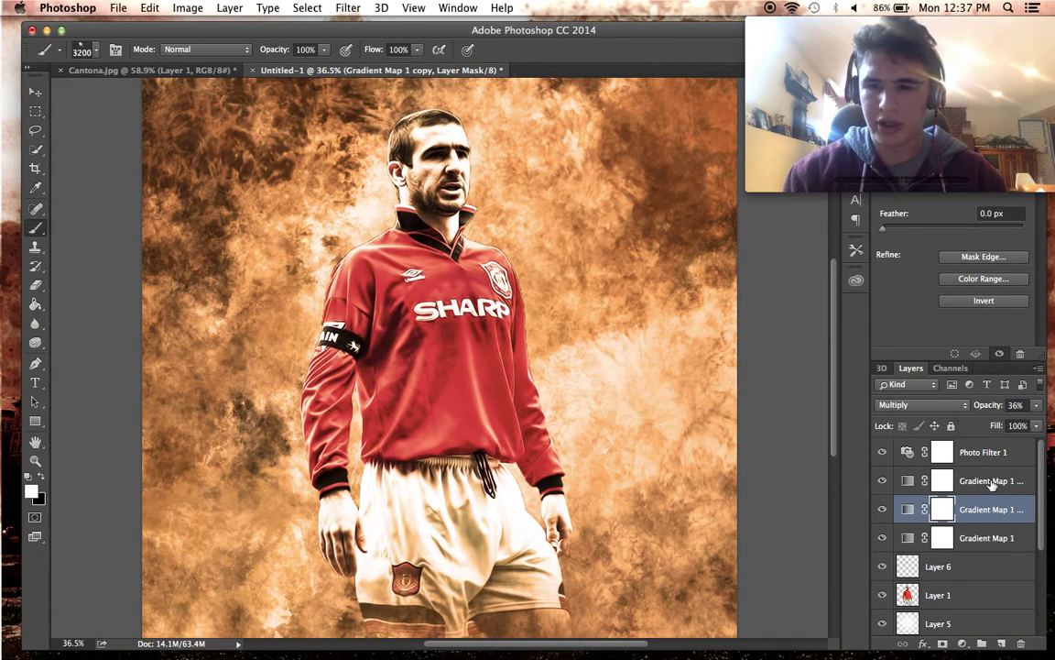
{"action": "left_click", "coordinate": [992, 482]}
{"action": "left_click_drag", "start_coordinate": [988, 423], "coordinate": [1001, 421]}
{"action": "scroll", "coordinate": [824, 298], "scroll_direction": "down", "scroll_amount": 3}
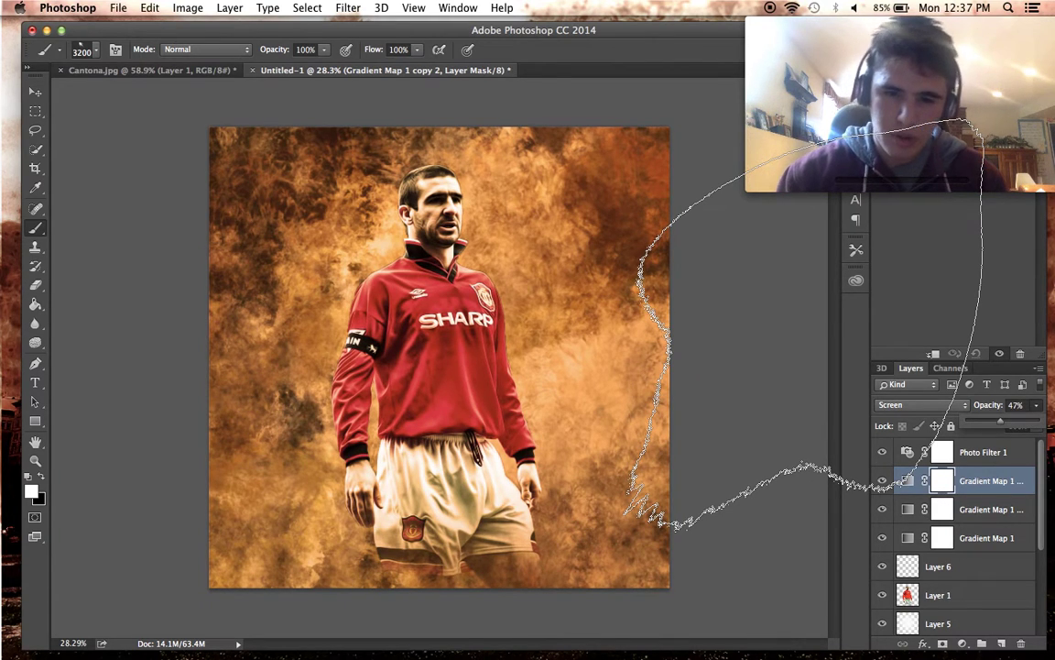
{"action": "scroll", "coordinate": [440, 357], "scroll_direction": "up", "scroll_amount": 1}
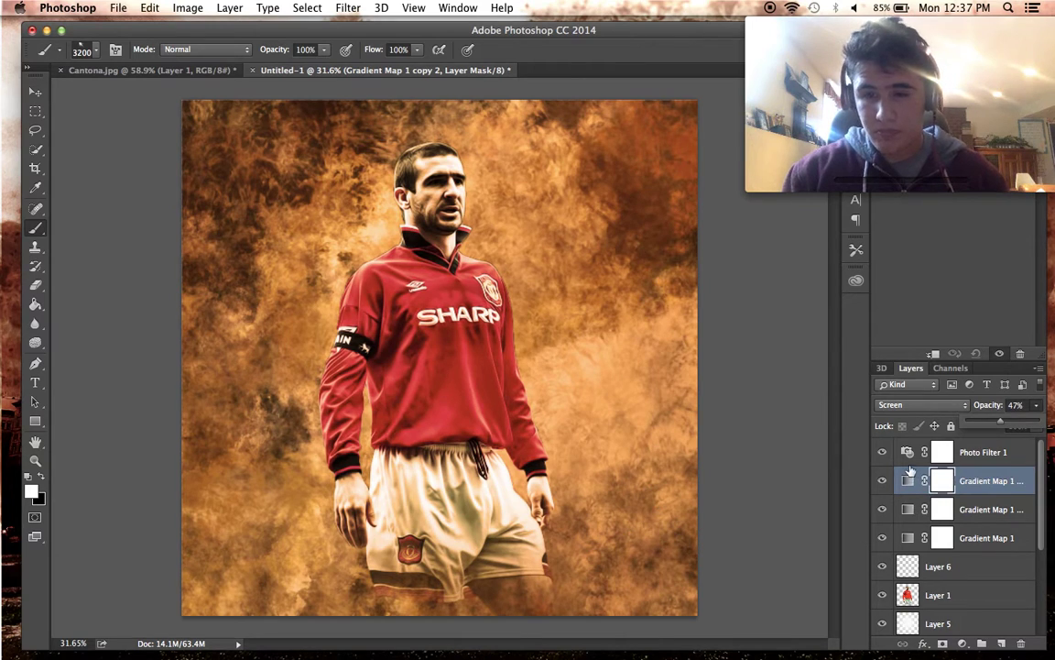
Duplicate the Photo Filter 1 adjustment layer above the gradient maps.
{"action": "left_click", "coordinate": [908, 462]}
{"action": "key", "text": "super+j"}
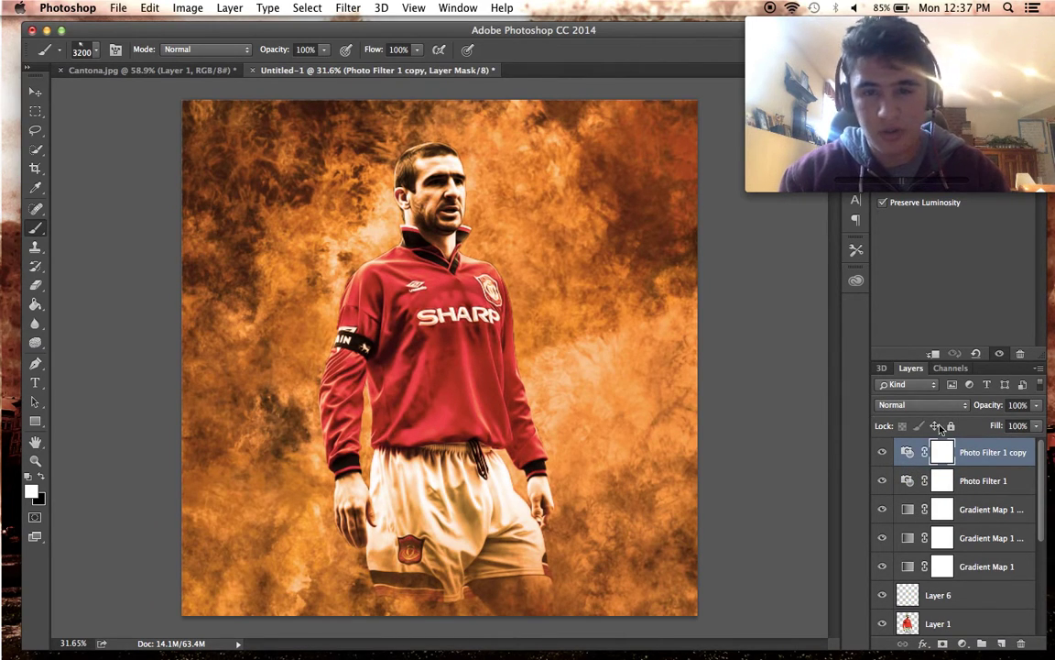
Add a new empty layer directly above Layer 2 and make black the foreground colour.
{"action": "scroll", "coordinate": [715, 513], "scroll_direction": "up", "scroll_amount": 1}
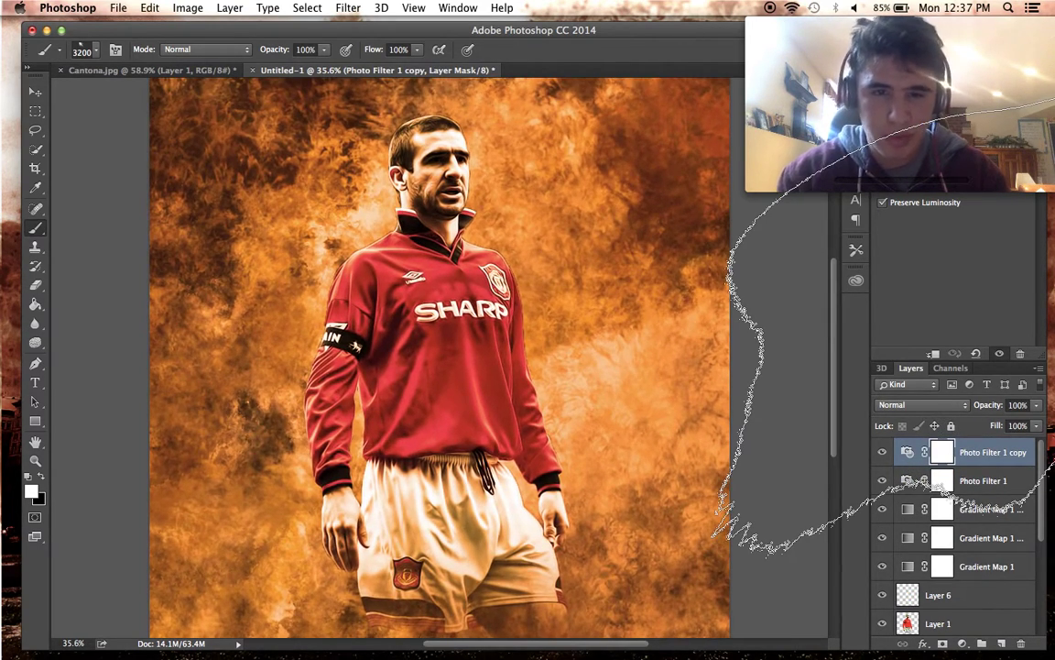
{"action": "scroll", "coordinate": [816, 394], "scroll_direction": "down", "scroll_amount": 2}
{"action": "scroll", "coordinate": [816, 394], "scroll_direction": "up", "scroll_amount": 2}
{"action": "scroll", "coordinate": [815, 394], "scroll_direction": "down", "scroll_amount": 1}
{"action": "scroll", "coordinate": [815, 394], "scroll_direction": "up", "scroll_amount": 1}
{"action": "scroll", "coordinate": [914, 536], "scroll_direction": "down", "scroll_amount": 6}
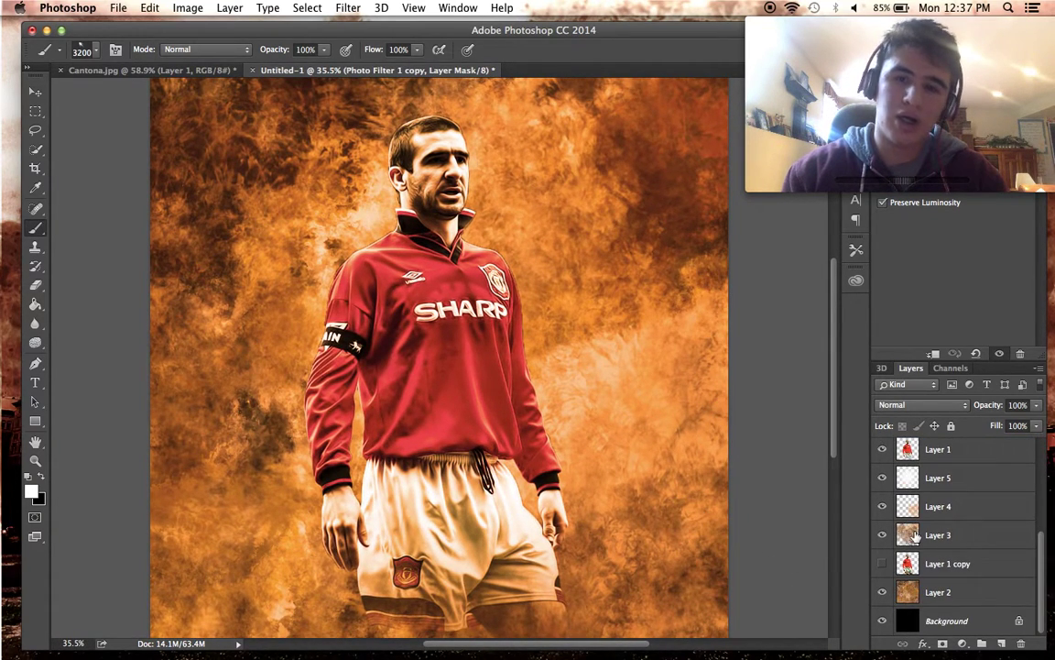
{"action": "left_click", "coordinate": [938, 593]}
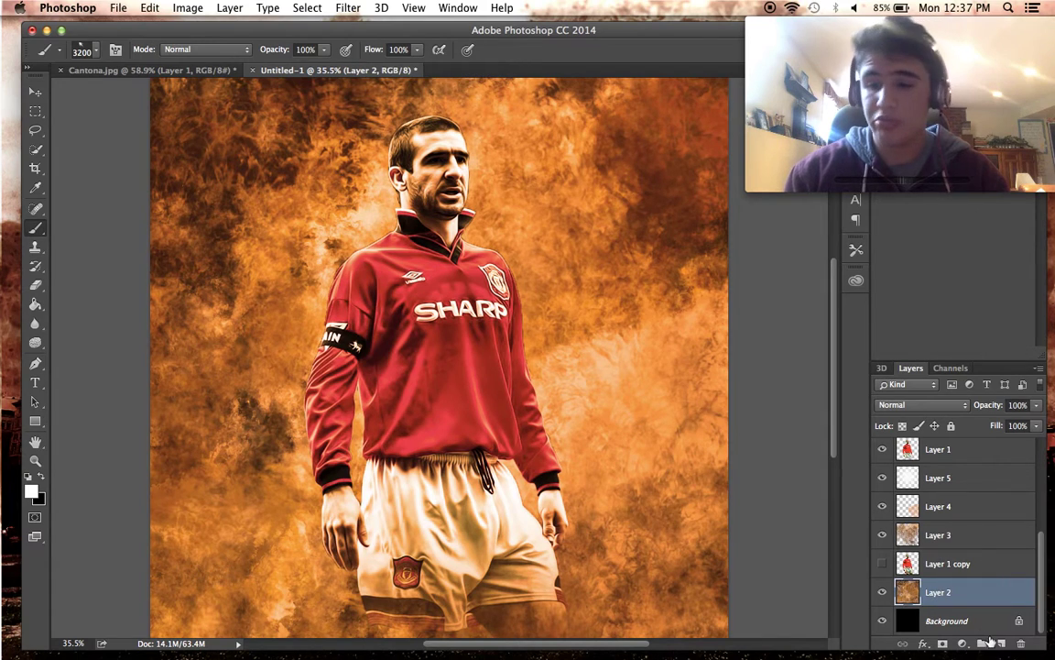
{"action": "left_click", "coordinate": [27, 475]}
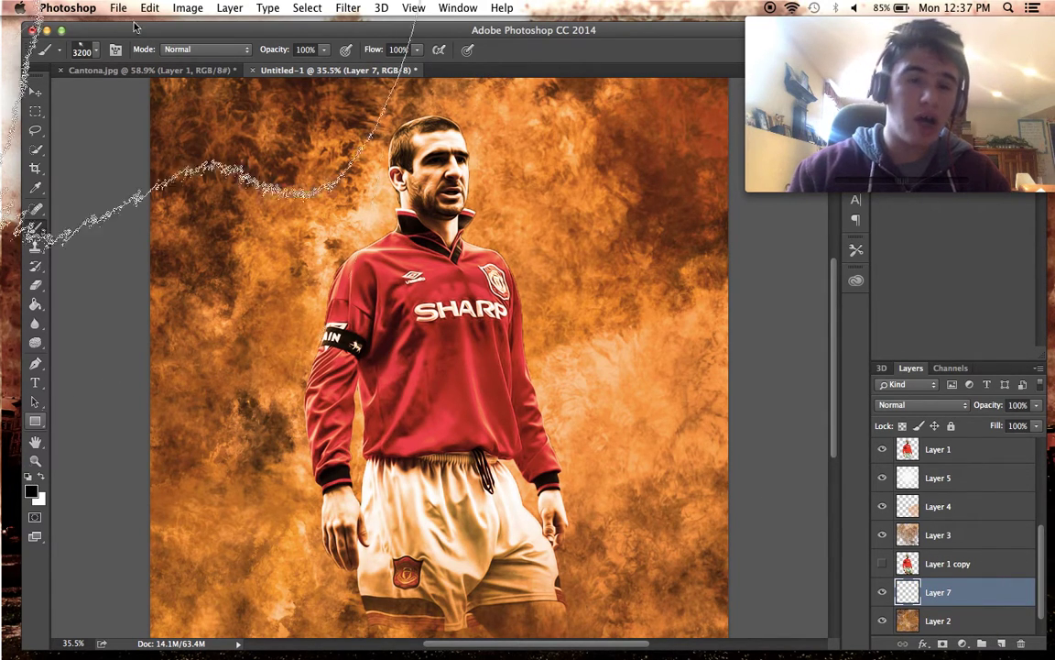
Try stamping black specks behind the player's head and shoulders with the 2046 px particle brush enlarged to 2600 px.
{"action": "right_click", "coordinate": [949, 210]}
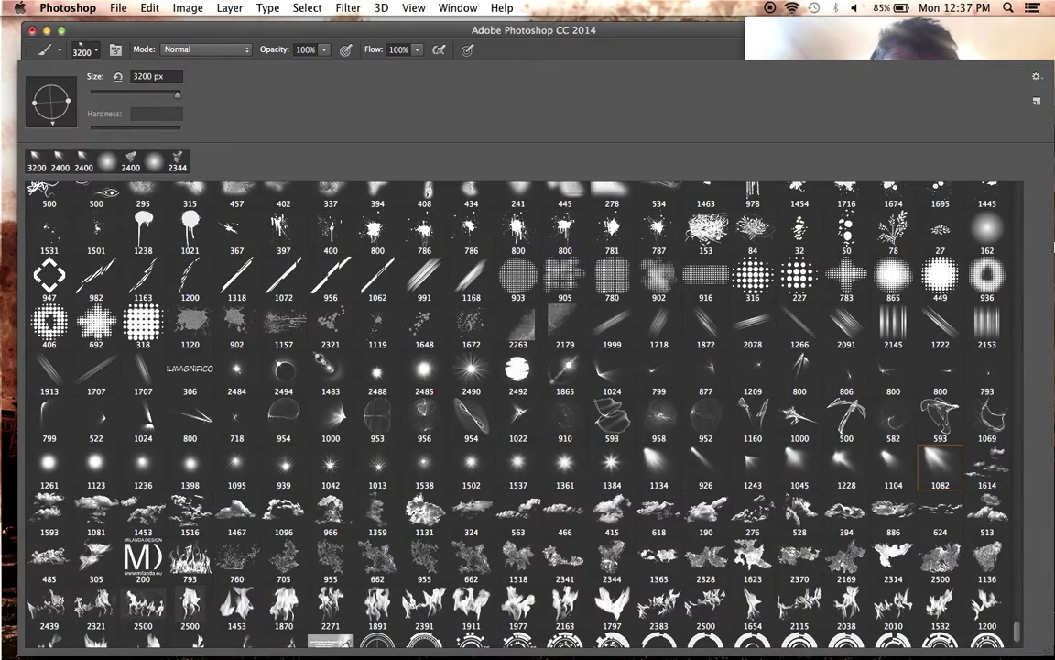
{"action": "left_click_drag", "start_coordinate": [1018, 641], "coordinate": [1016, 654]}
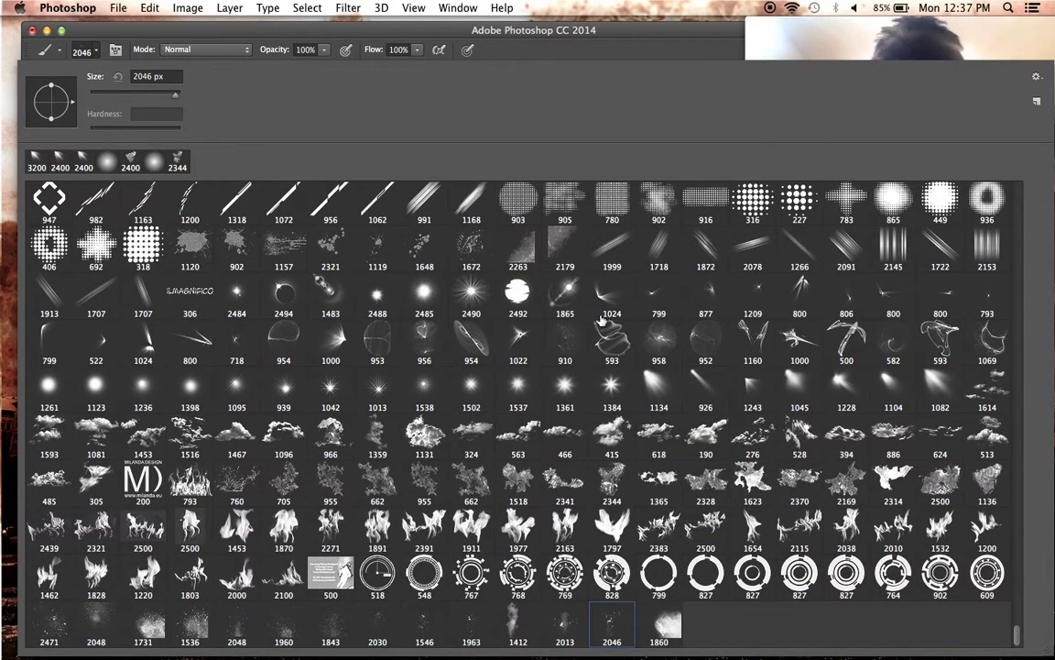
{"action": "left_click", "coordinate": [634, 54]}
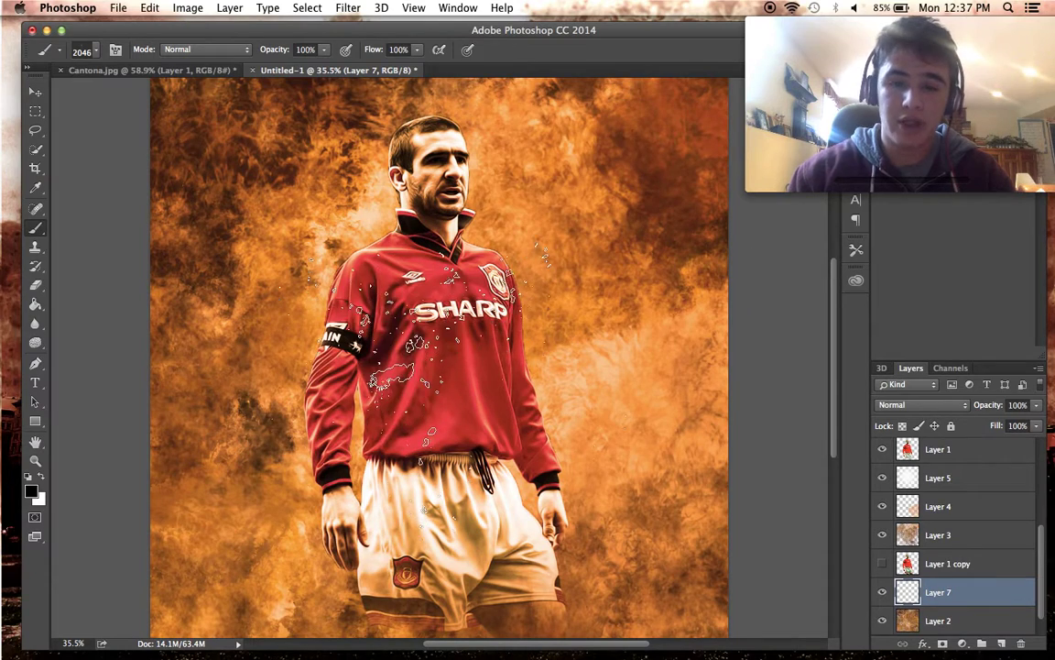
{"action": "key", "text": "bracketright"}
{"action": "key", "text": "bracketright"}
{"action": "key", "text": "bracketright"}
{"action": "key", "text": "bracketright"}
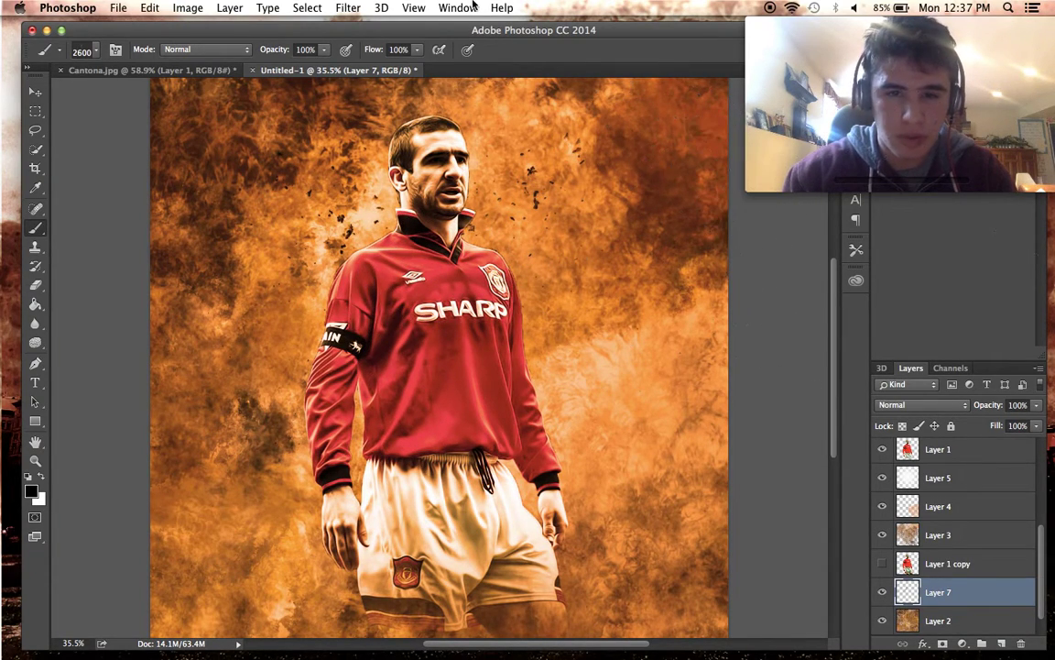
Choose the 2013 px particle brush, enlarge it, and stamp black specks around the player on Layer 7.
{"action": "left_click", "coordinate": [101, 51]}
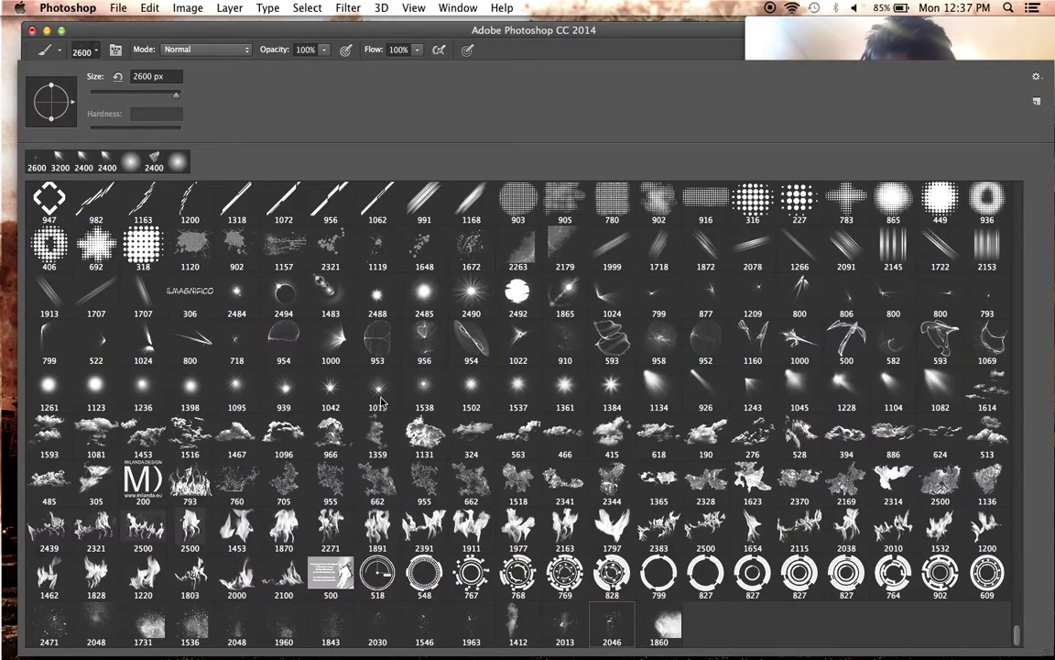
{"action": "key", "text": "Escape"}
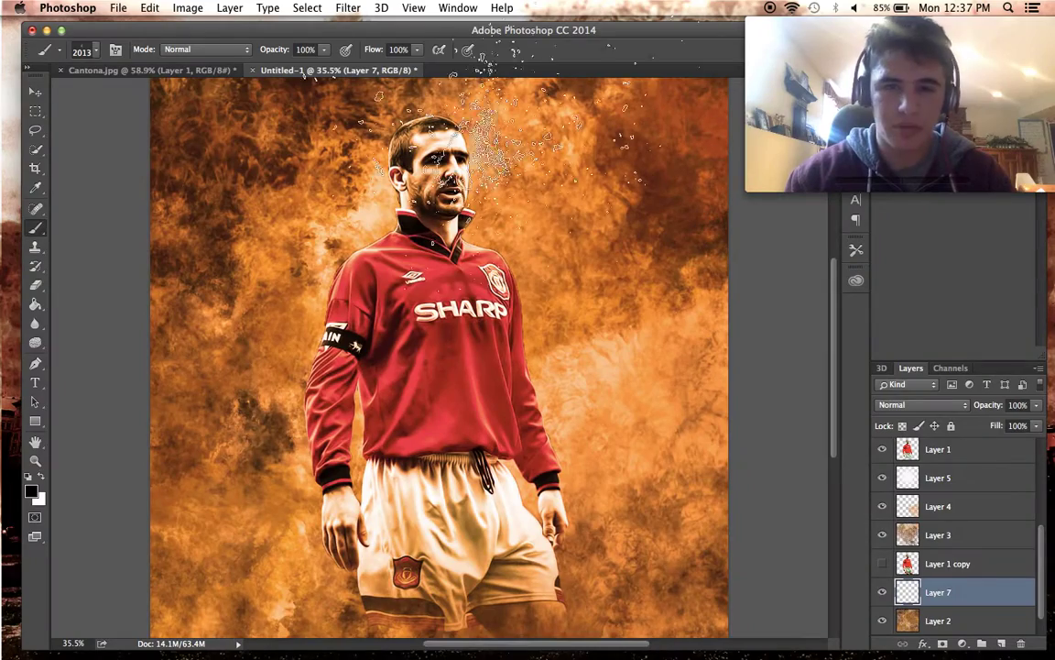
{"action": "key", "text": "bracketright"}
{"action": "key", "text": "bracketright"}
{"action": "key", "text": "bracketright"}
{"action": "key", "text": "bracketright"}
{"action": "key", "text": "bracketright"}
{"action": "key", "text": "bracketright"}
{"action": "key", "text": "bracketright"}
{"action": "key", "text": "bracketright"}
{"action": "key", "text": "bracketright"}
{"action": "key", "text": "bracketright"}
{"action": "key", "text": "bracketright"}
{"action": "key", "text": "bracketright"}
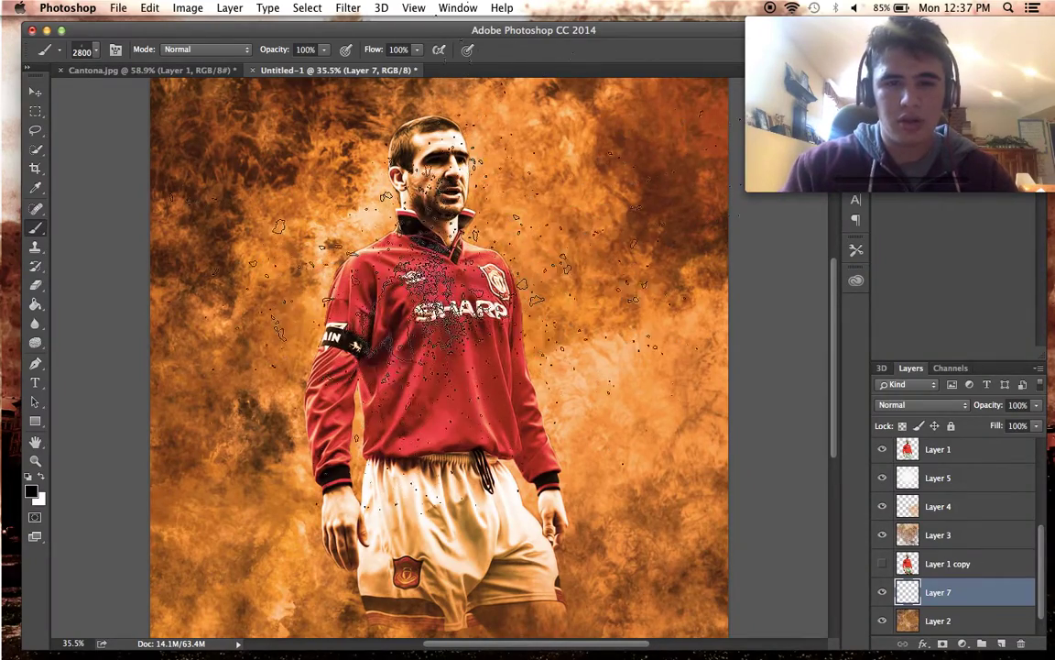
{"action": "left_click", "coordinate": [441, 332]}
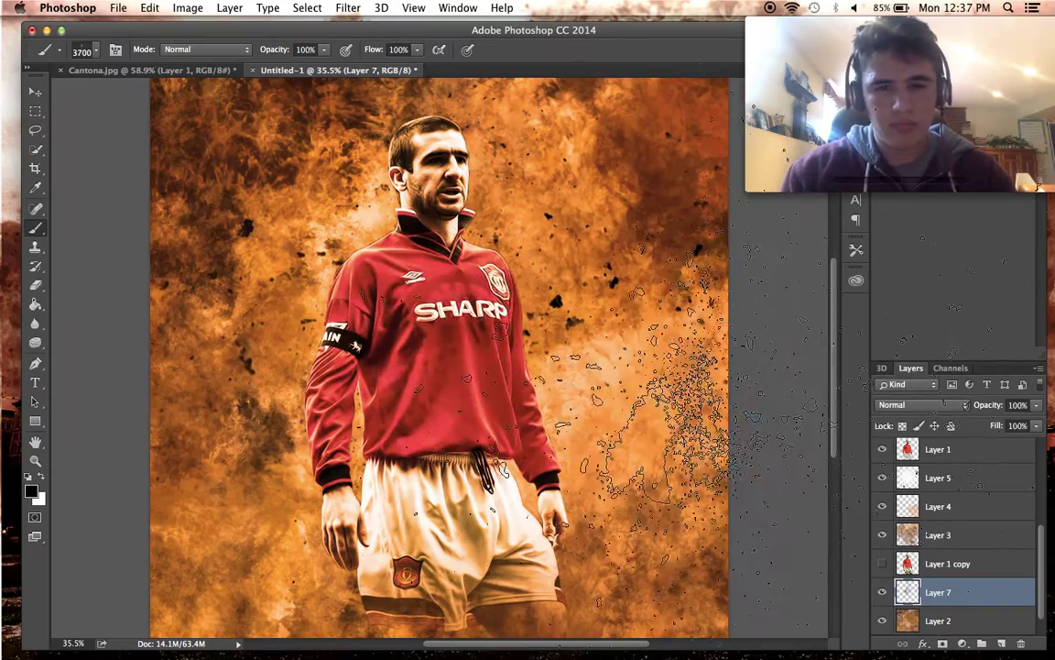
Reduce the particle brush to 3100 px and adjust its tip in the brush settings.
{"action": "scroll", "coordinate": [494, 524], "scroll_direction": "down", "scroll_amount": 4}
{"action": "key", "text": "bracketleft"}
{"action": "key", "text": "bracketleft"}
{"action": "key", "text": "bracketleft"}
{"action": "key", "text": "bracketleft"}
{"action": "key", "text": "bracketleft"}
{"action": "key", "text": "bracketleft"}
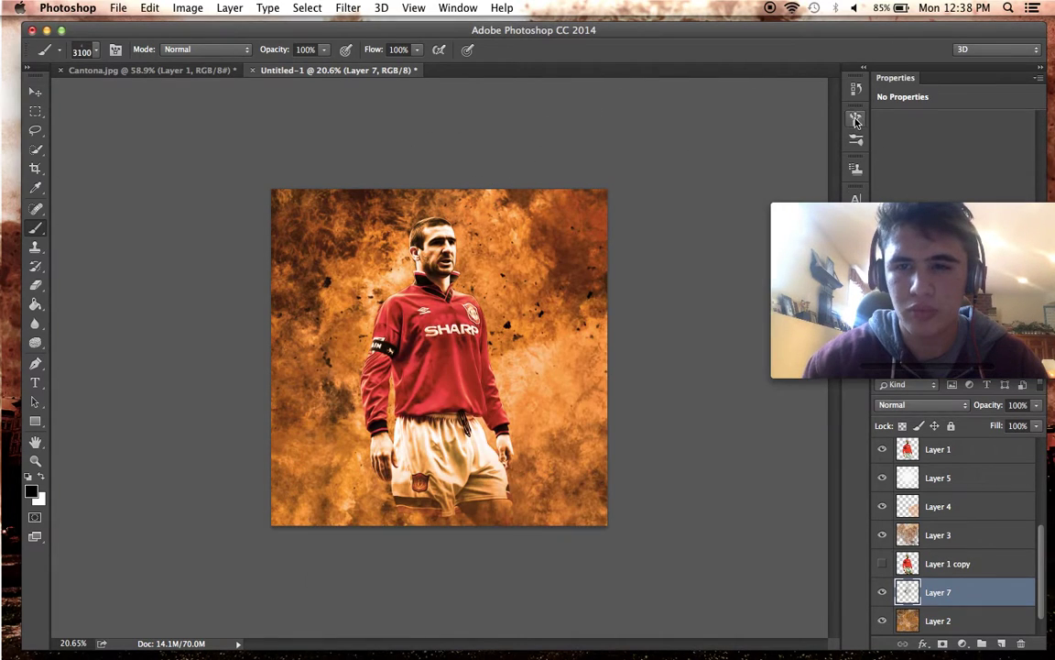
{"action": "key", "text": "F5"}
{"action": "left_click", "coordinate": [591, 162]}
{"action": "left_click", "coordinate": [570, 220]}
{"action": "left_click", "coordinate": [561, 221]}
{"action": "left_click", "coordinate": [594, 162]}
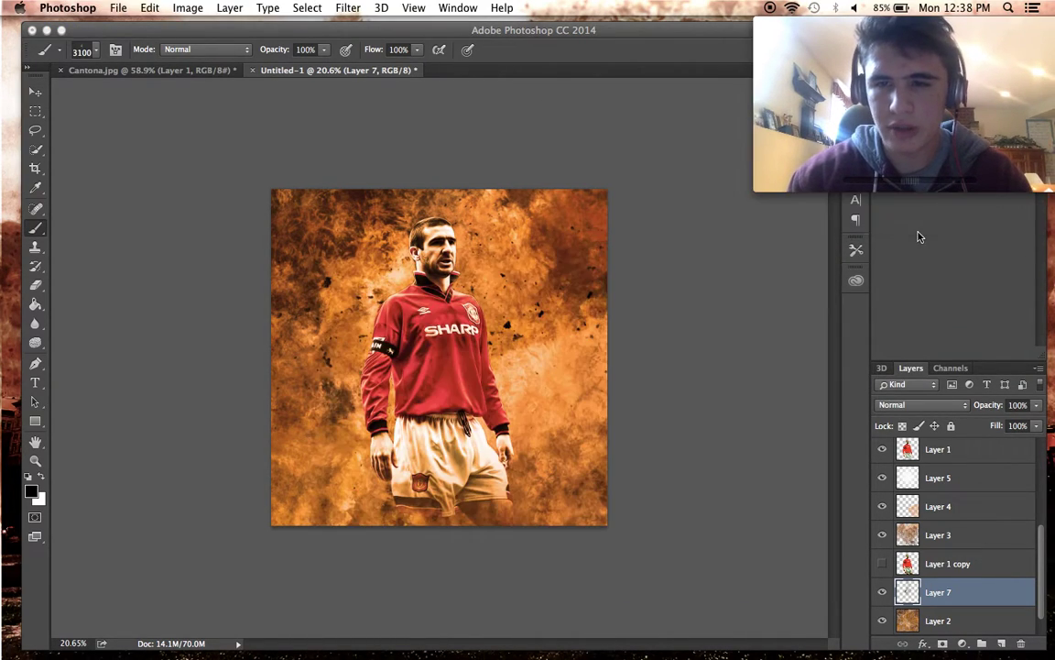
Enlarge the particle brush to 4800 px and stamp more black specks across the background on Layer 7.
{"action": "key", "text": "bracketright"}
{"action": "key", "text": "bracketright"}
{"action": "key", "text": "bracketright"}
{"action": "key", "text": "bracketright"}
{"action": "key", "text": "bracketright"}
{"action": "key", "text": "bracketright"}
{"action": "key", "text": "bracketright"}
{"action": "key", "text": "bracketright"}
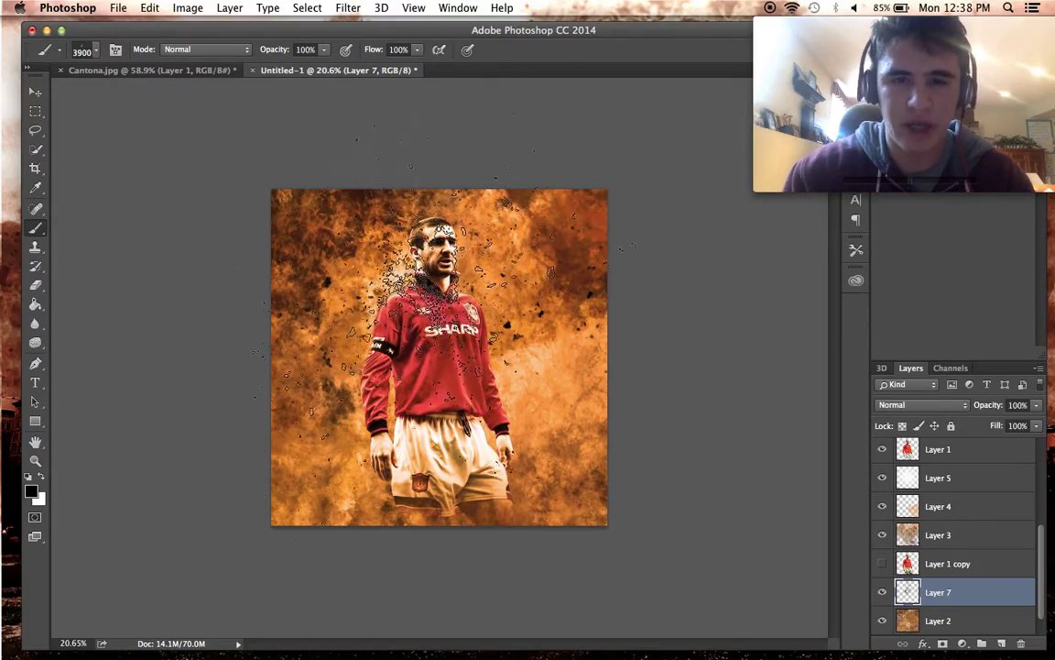
{"action": "key", "text": "bracketright"}
{"action": "key", "text": "bracketright"}
{"action": "key", "text": "bracketright"}
{"action": "key", "text": "bracketright"}
{"action": "key", "text": "bracketright"}
{"action": "key", "text": "bracketright"}
{"action": "key", "text": "bracketright"}
{"action": "key", "text": "bracketright"}
{"action": "key", "text": "bracketright"}
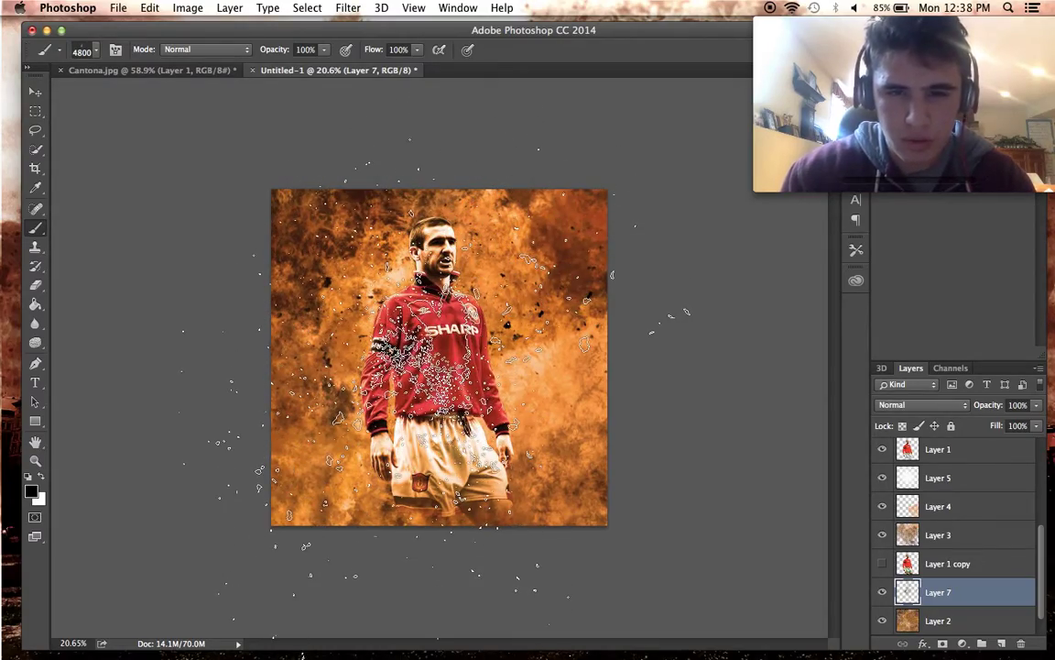
{"action": "scroll", "coordinate": [438, 359], "scroll_direction": "up", "scroll_amount": 3}
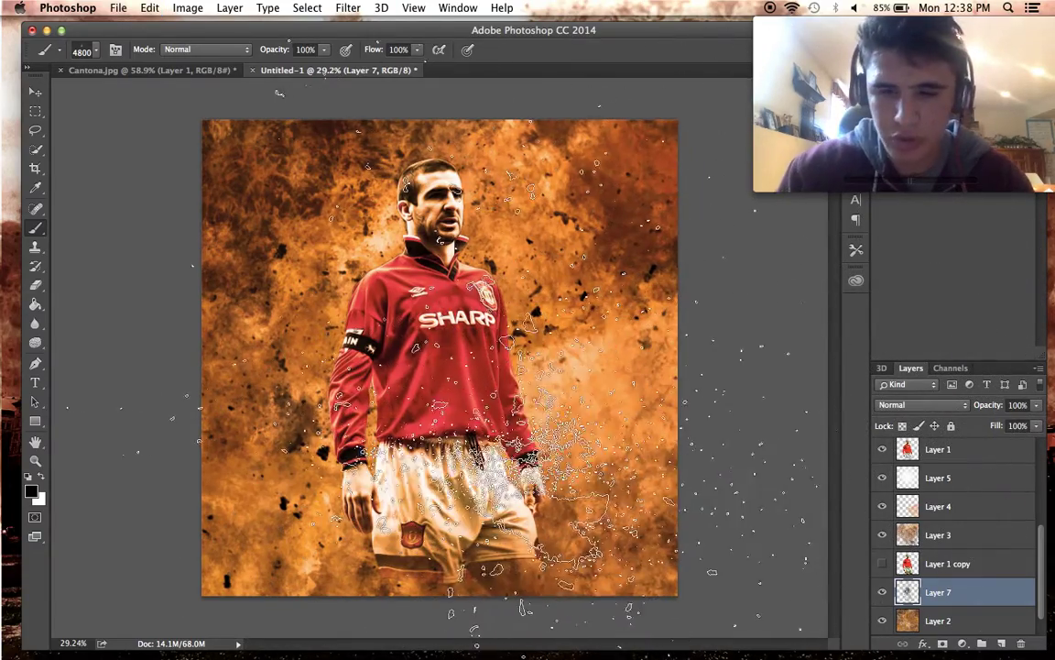
Reduce the particle brush to 3000 px and finish scattering black specks behind the player on Layer 7.
{"action": "key", "text": "bracketleft"}
{"action": "key", "text": "bracketleft"}
{"action": "key", "text": "bracketleft"}
{"action": "key", "text": "bracketleft"}
{"action": "key", "text": "bracketleft"}
{"action": "key", "text": "bracketleft"}
{"action": "key", "text": "bracketleft"}
{"action": "key", "text": "bracketleft"}
{"action": "key", "text": "bracketleft"}
{"action": "key", "text": "bracketleft"}
{"action": "key", "text": "bracketleft"}
{"action": "key", "text": "bracketleft"}
{"action": "key", "text": "bracketleft"}
{"action": "key", "text": "bracketleft"}
{"action": "key", "text": "bracketleft"}
{"action": "key", "text": "bracketleft"}
{"action": "key", "text": "bracketleft"}
{"action": "key", "text": "bracketleft"}
{"action": "scroll", "coordinate": [774, 215], "scroll_direction": "up", "scroll_amount": 1}
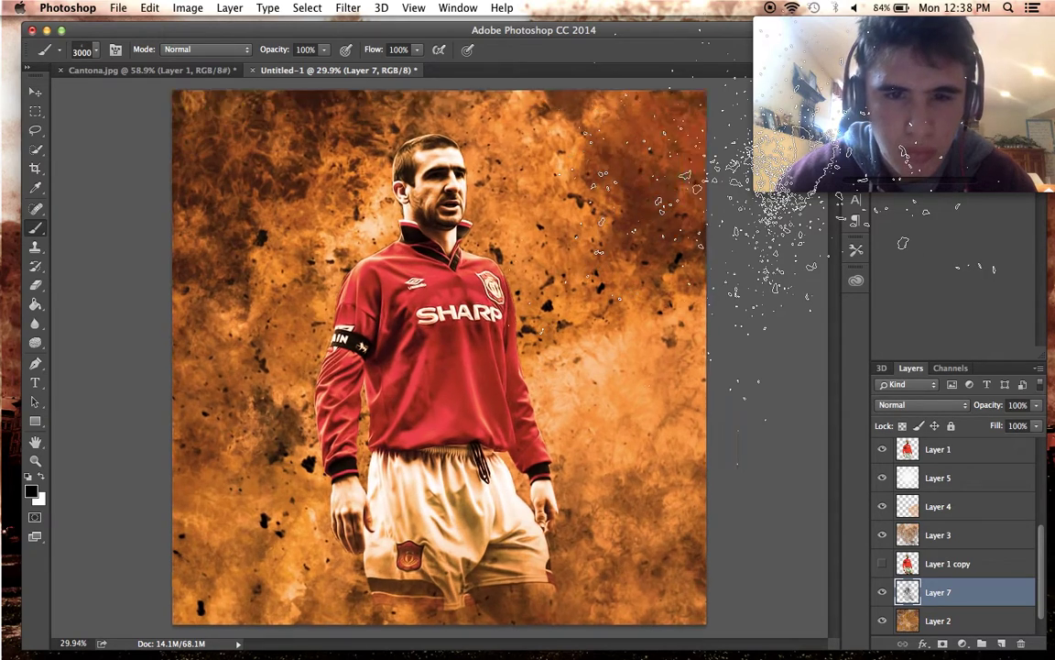
Invert the black specks on Layer 7 to white and set the layer's blend mode to Overlay.
{"action": "scroll", "coordinate": [774, 206], "scroll_direction": "up", "scroll_amount": 3}
{"action": "key", "text": "super+i"}
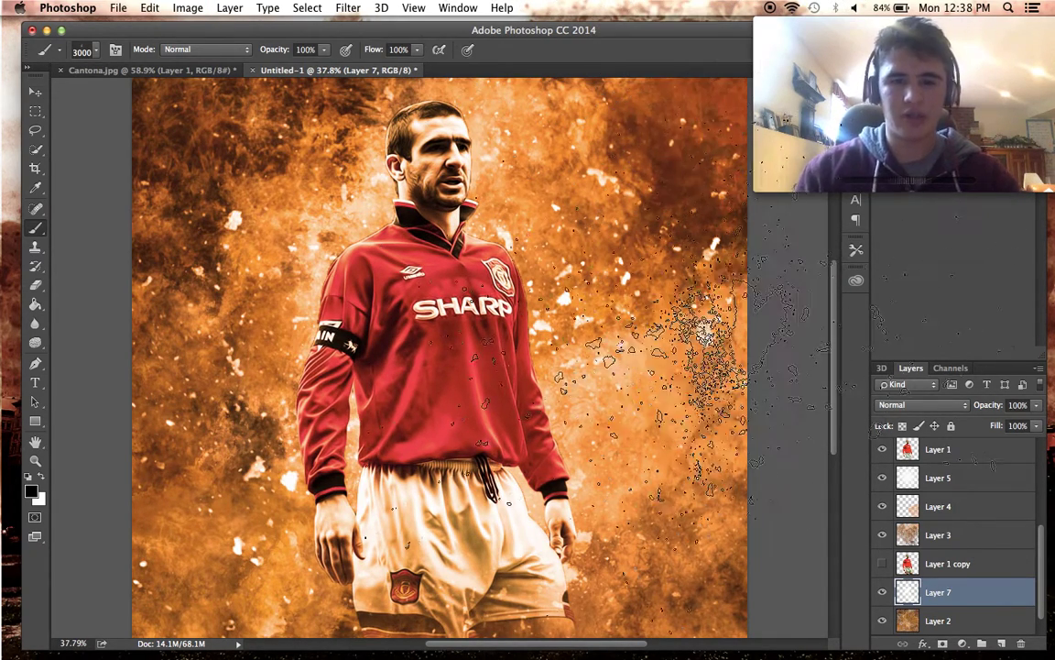
{"action": "left_click", "coordinate": [919, 406]}
{"action": "left_click", "coordinate": [908, 563]}
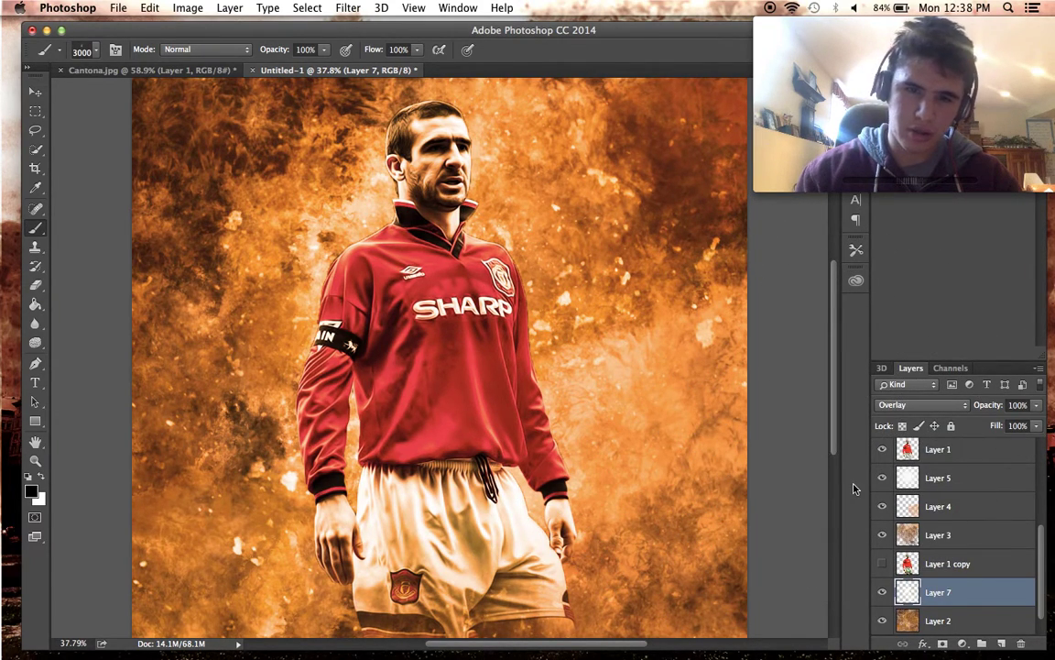
Compare the player's look by toggling the visibility of Layer 1 copy and Layer 1, restoring both to their original state.
{"action": "scroll", "coordinate": [774, 470], "scroll_direction": "down", "scroll_amount": 3}
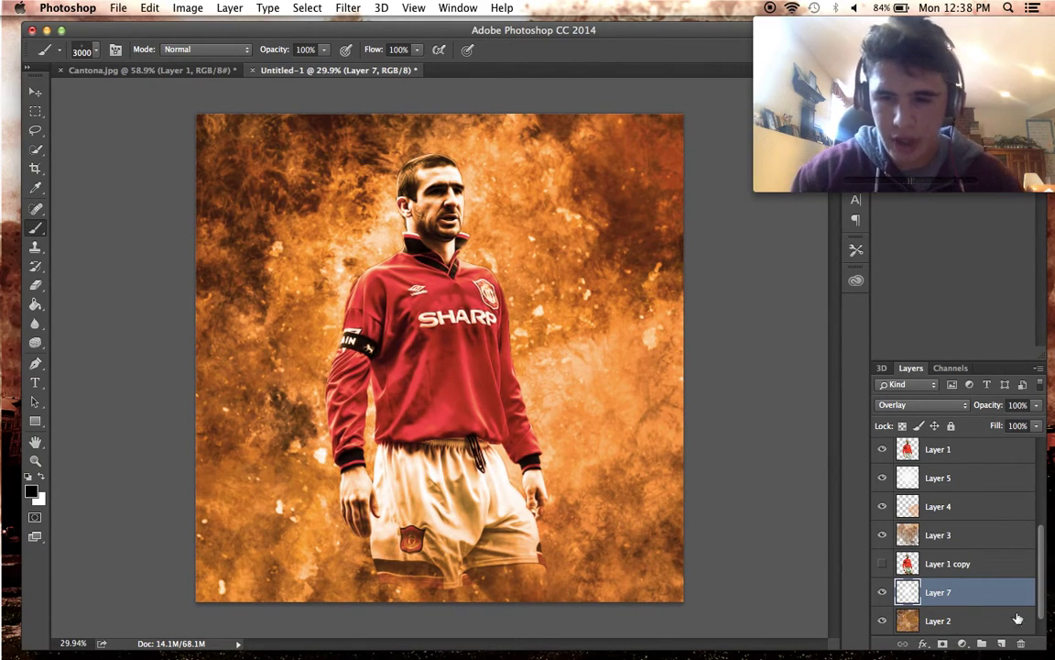
{"action": "left_click", "coordinate": [883, 564]}
{"action": "left_click", "coordinate": [883, 451]}
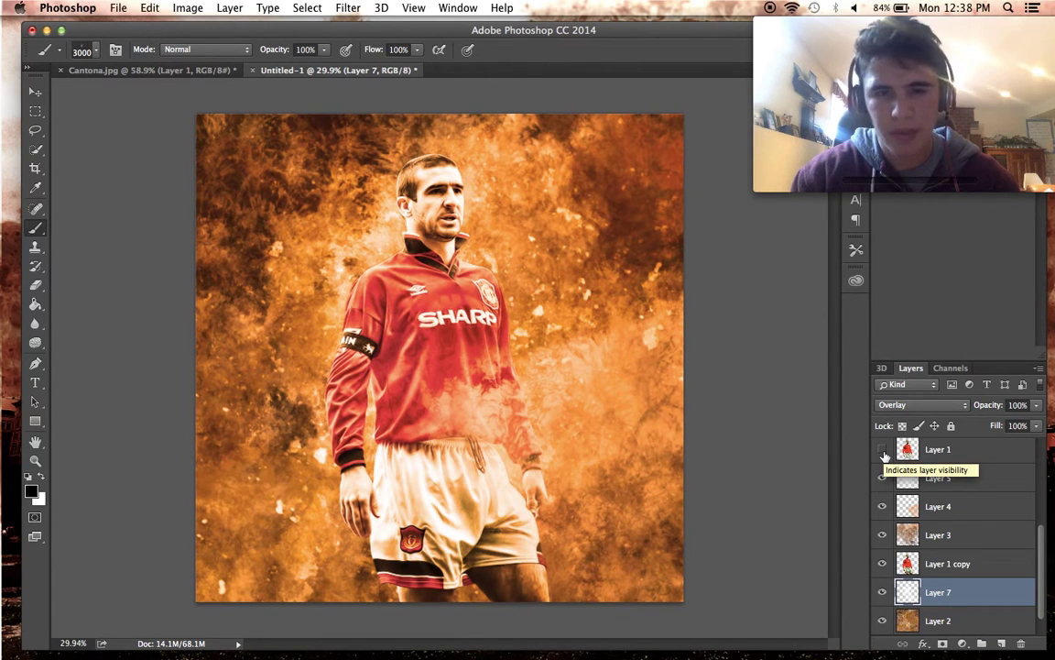
{"action": "left_click", "coordinate": [883, 450]}
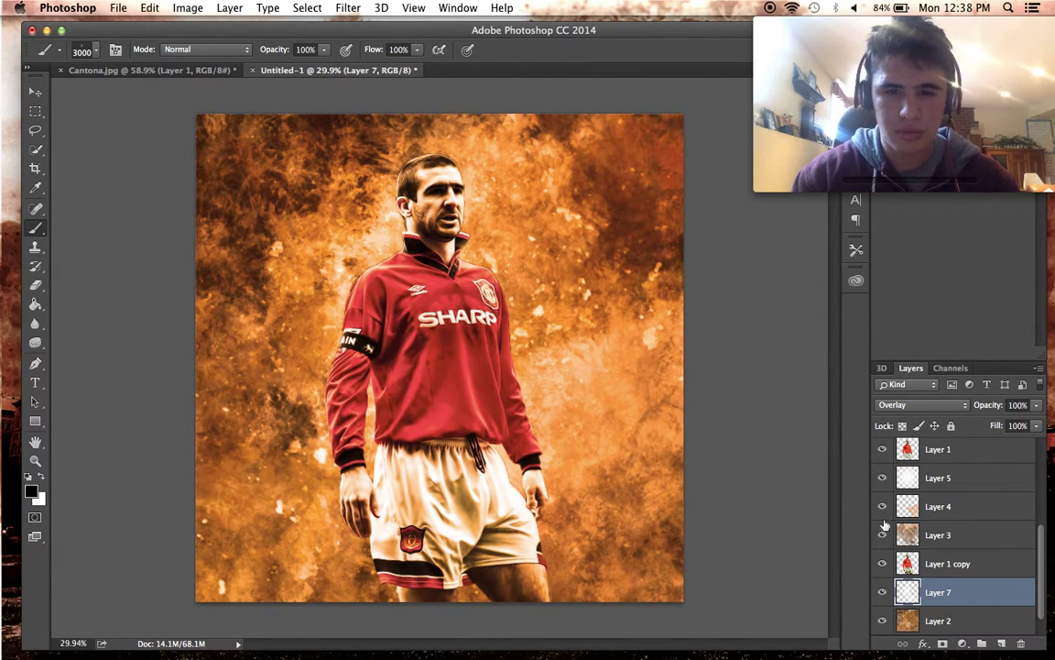
{"action": "scroll", "coordinate": [733, 403], "scroll_direction": "up", "scroll_amount": 2}
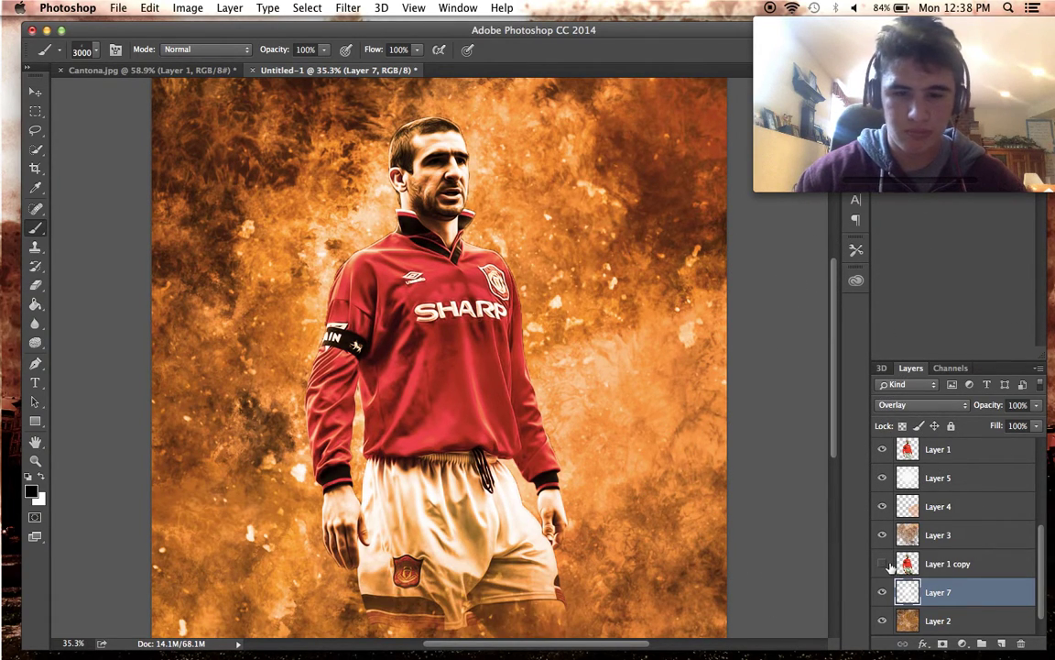
{"action": "scroll", "coordinate": [806, 458], "scroll_direction": "down", "scroll_amount": 3}
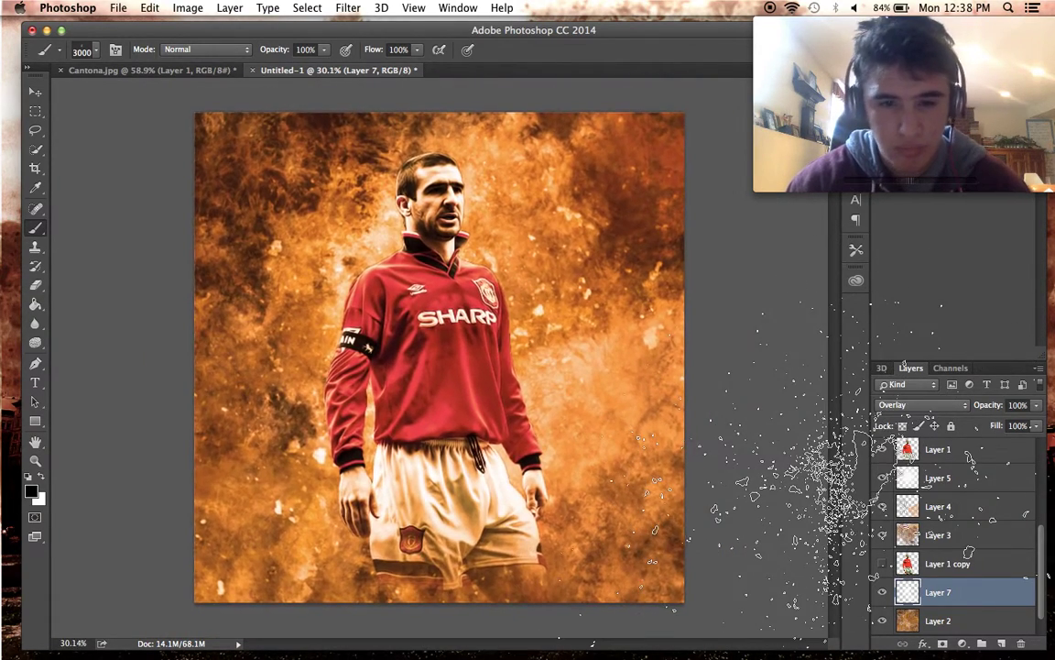
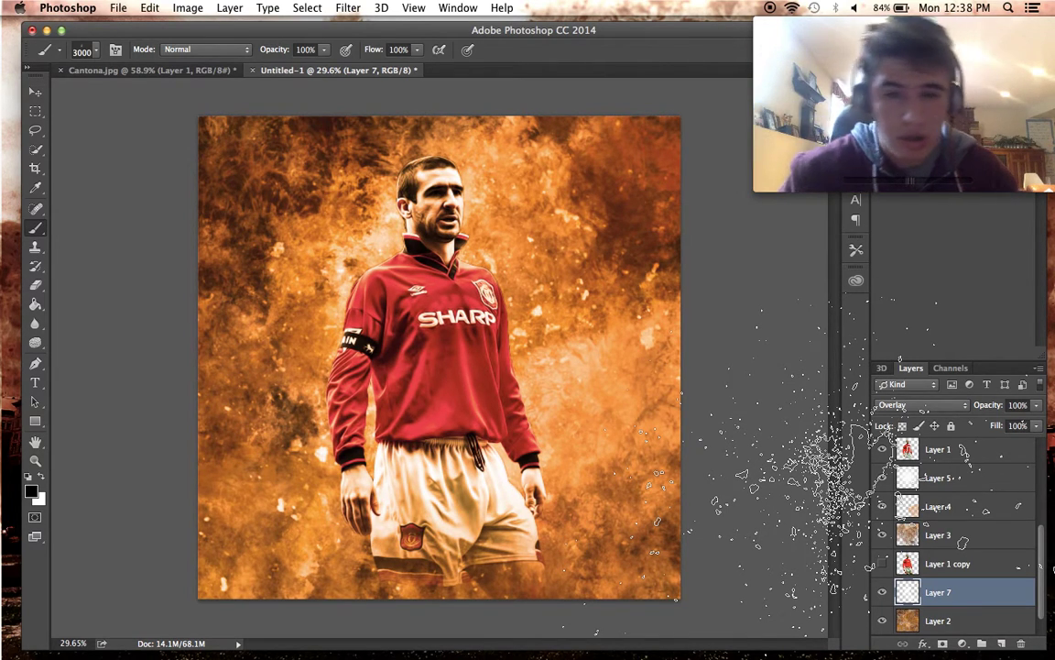
Add the text "wfa" in black 72 pt Avengeance Heroic Avenger and place it in the image's lower-right corner.
{"action": "key", "text": "super+plus"}
{"action": "scroll", "coordinate": [834, 477], "scroll_direction": "down", "scroll_amount": 1}
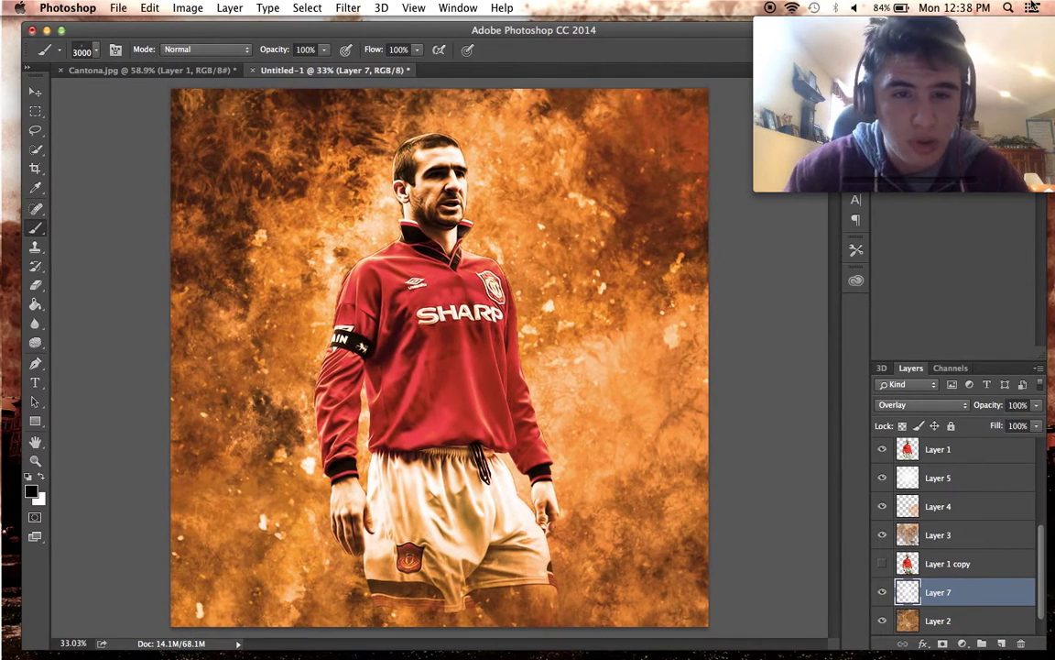
{"action": "left_click", "coordinate": [32, 387]}
{"action": "left_click", "coordinate": [34, 385]}
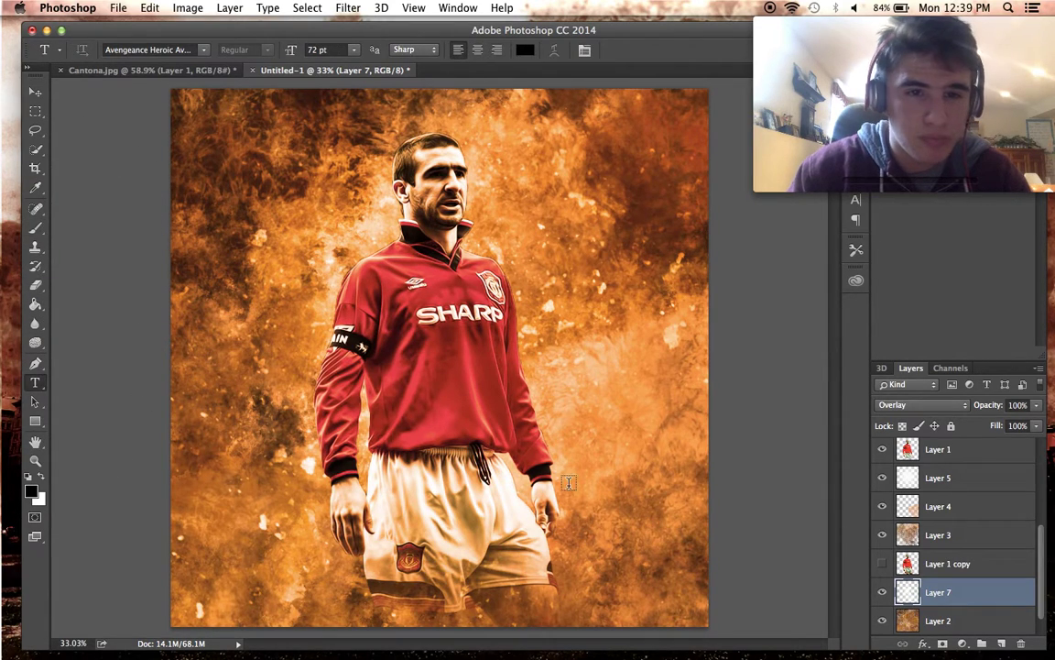
{"action": "left_click_drag", "start_coordinate": [598, 539], "coordinate": [694, 621]}
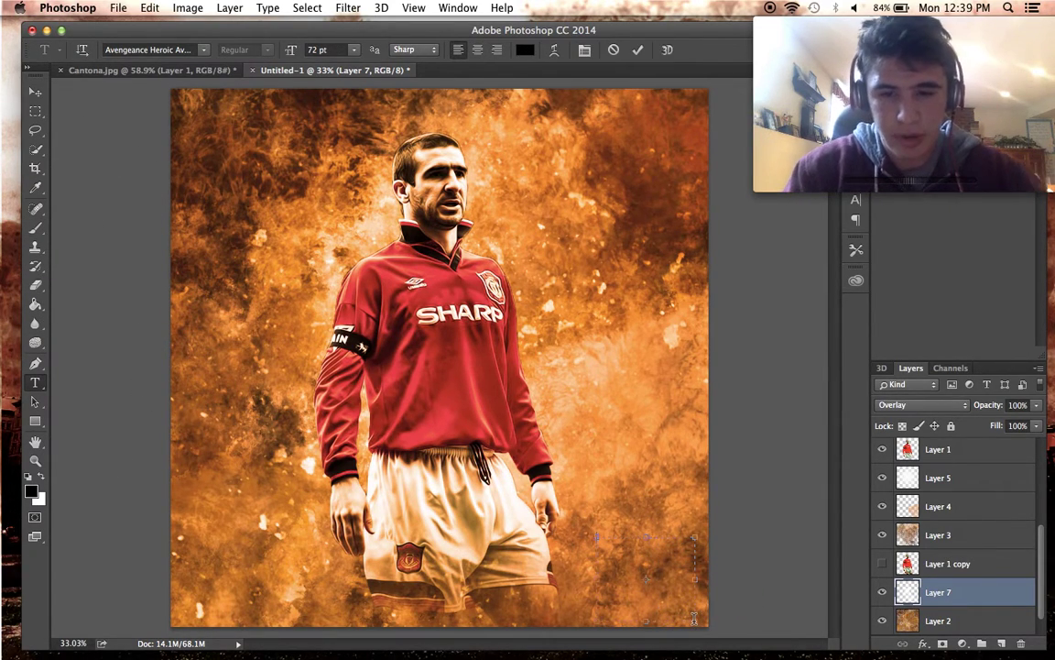
{"action": "left_click_drag", "start_coordinate": [670, 569], "coordinate": [446, 510]}
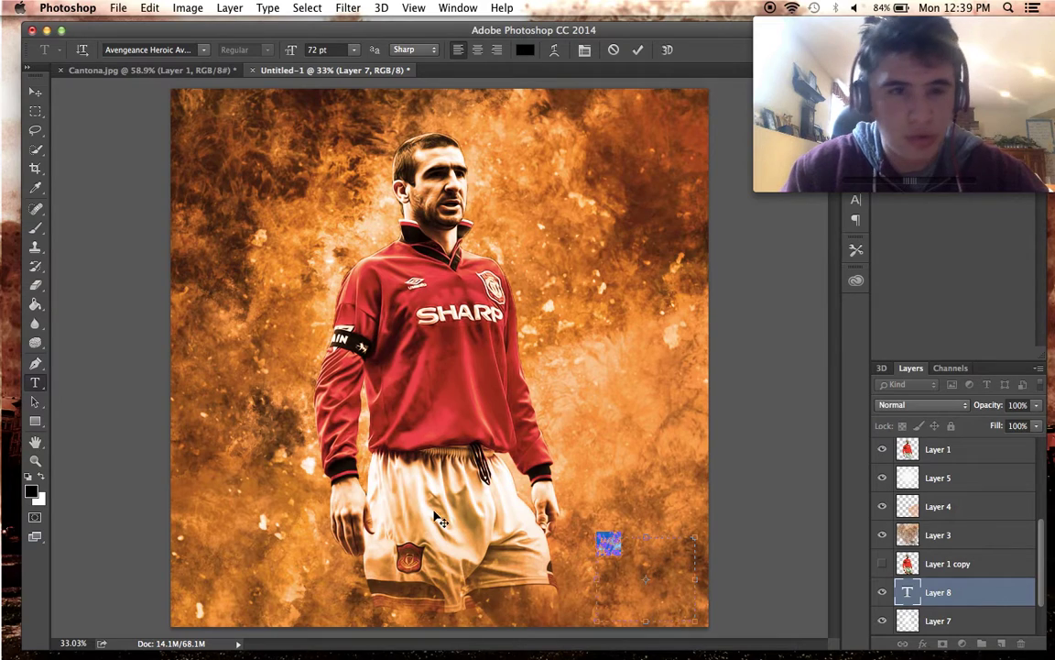
{"action": "left_click", "coordinate": [35, 92]}
{"action": "left_click_drag", "start_coordinate": [467, 337], "coordinate": [550, 418]}
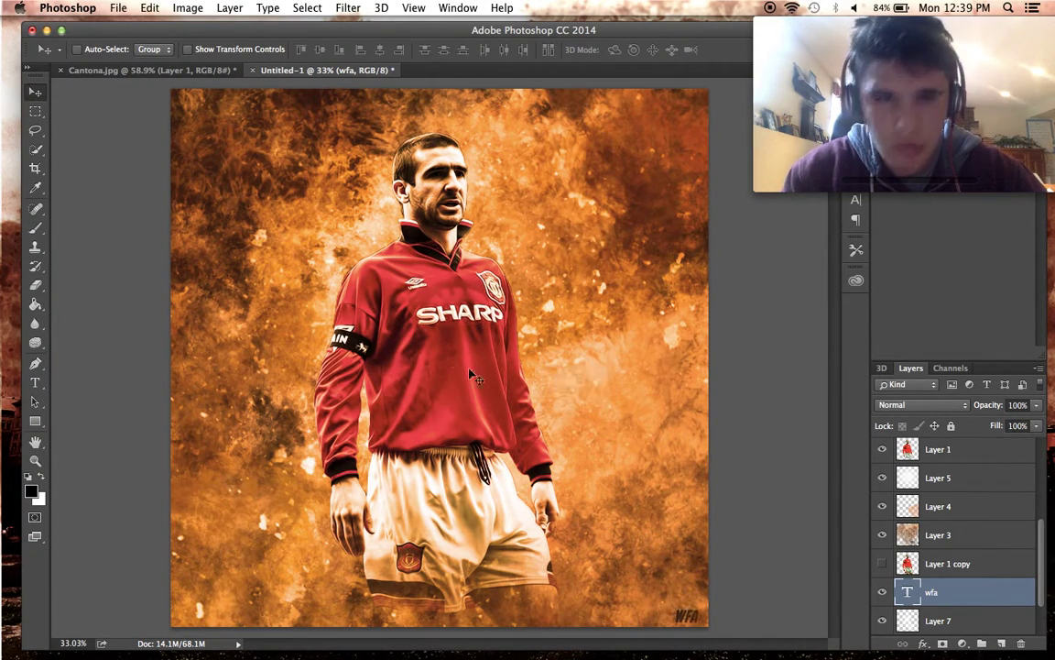
{"action": "left_click", "coordinate": [34, 382]}
{"action": "left_click", "coordinate": [203, 49]}
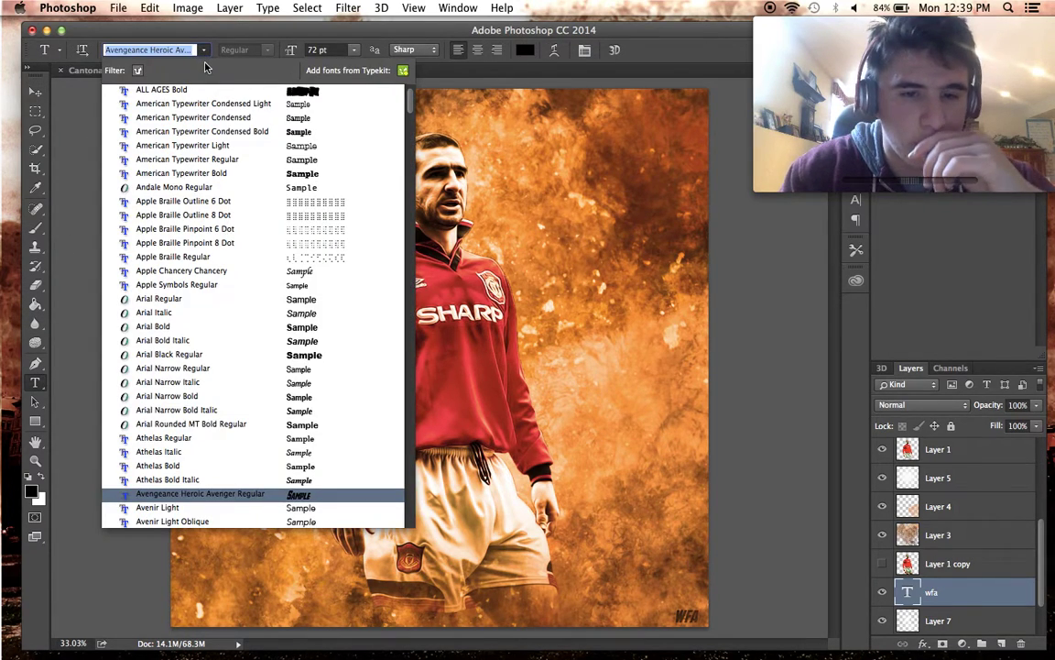
{"action": "left_click", "coordinate": [205, 52]}
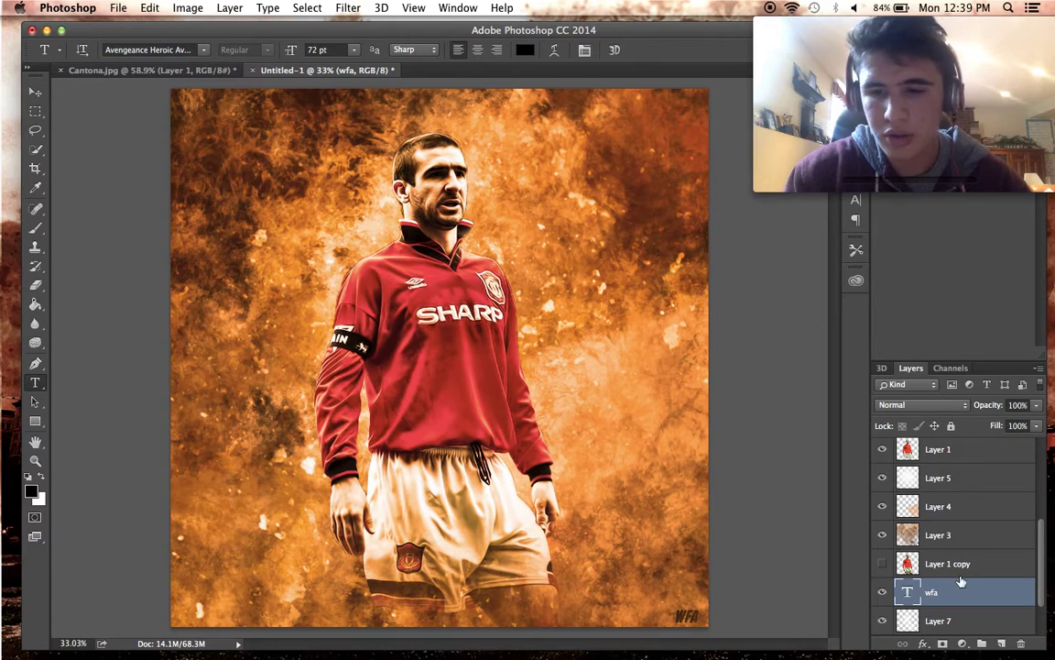
Move the wfa text layer to the top of the layer stack and nudge the text closer to the image's right edge.
{"action": "left_click_drag", "start_coordinate": [957, 593], "coordinate": [948, 451]}
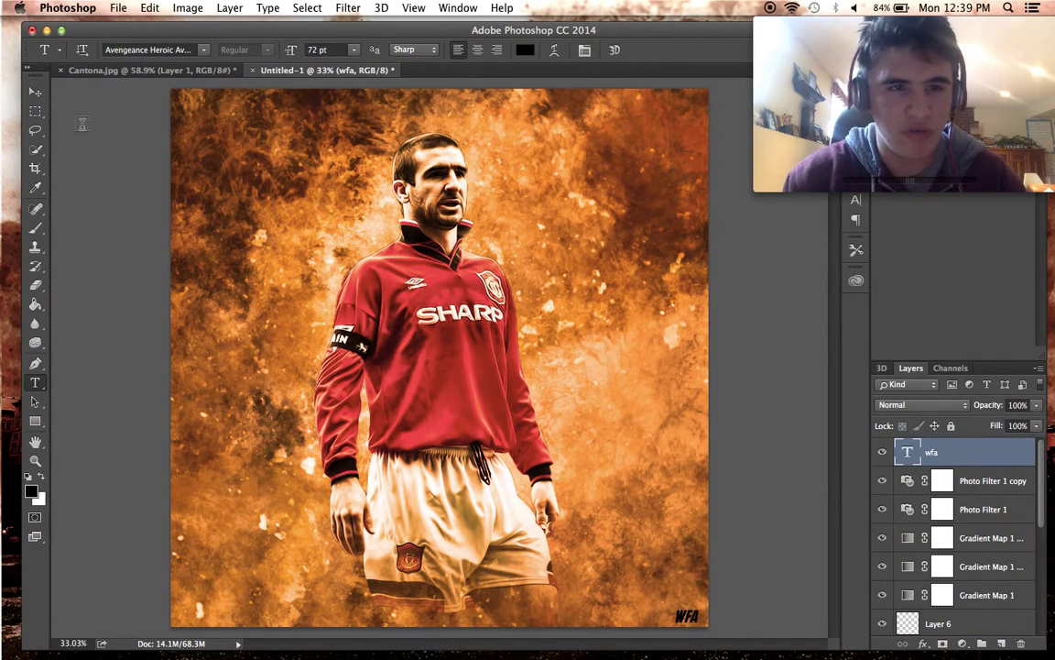
{"action": "left_click", "coordinate": [37, 96]}
{"action": "left_click_drag", "start_coordinate": [450, 495], "coordinate": [474, 509]}
{"action": "scroll", "coordinate": [471, 505], "scroll_direction": "down", "scroll_amount": 1}
{"action": "scroll", "coordinate": [475, 511], "scroll_direction": "up", "scroll_amount": 1}
{"action": "scroll", "coordinate": [476, 510], "scroll_direction": "down", "scroll_amount": 1}
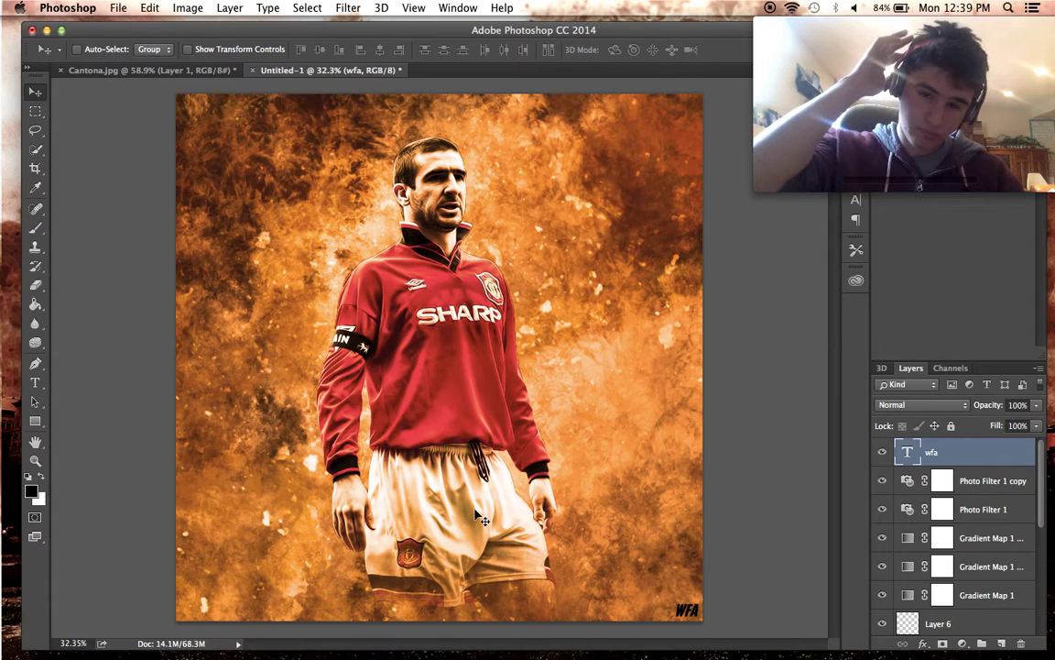